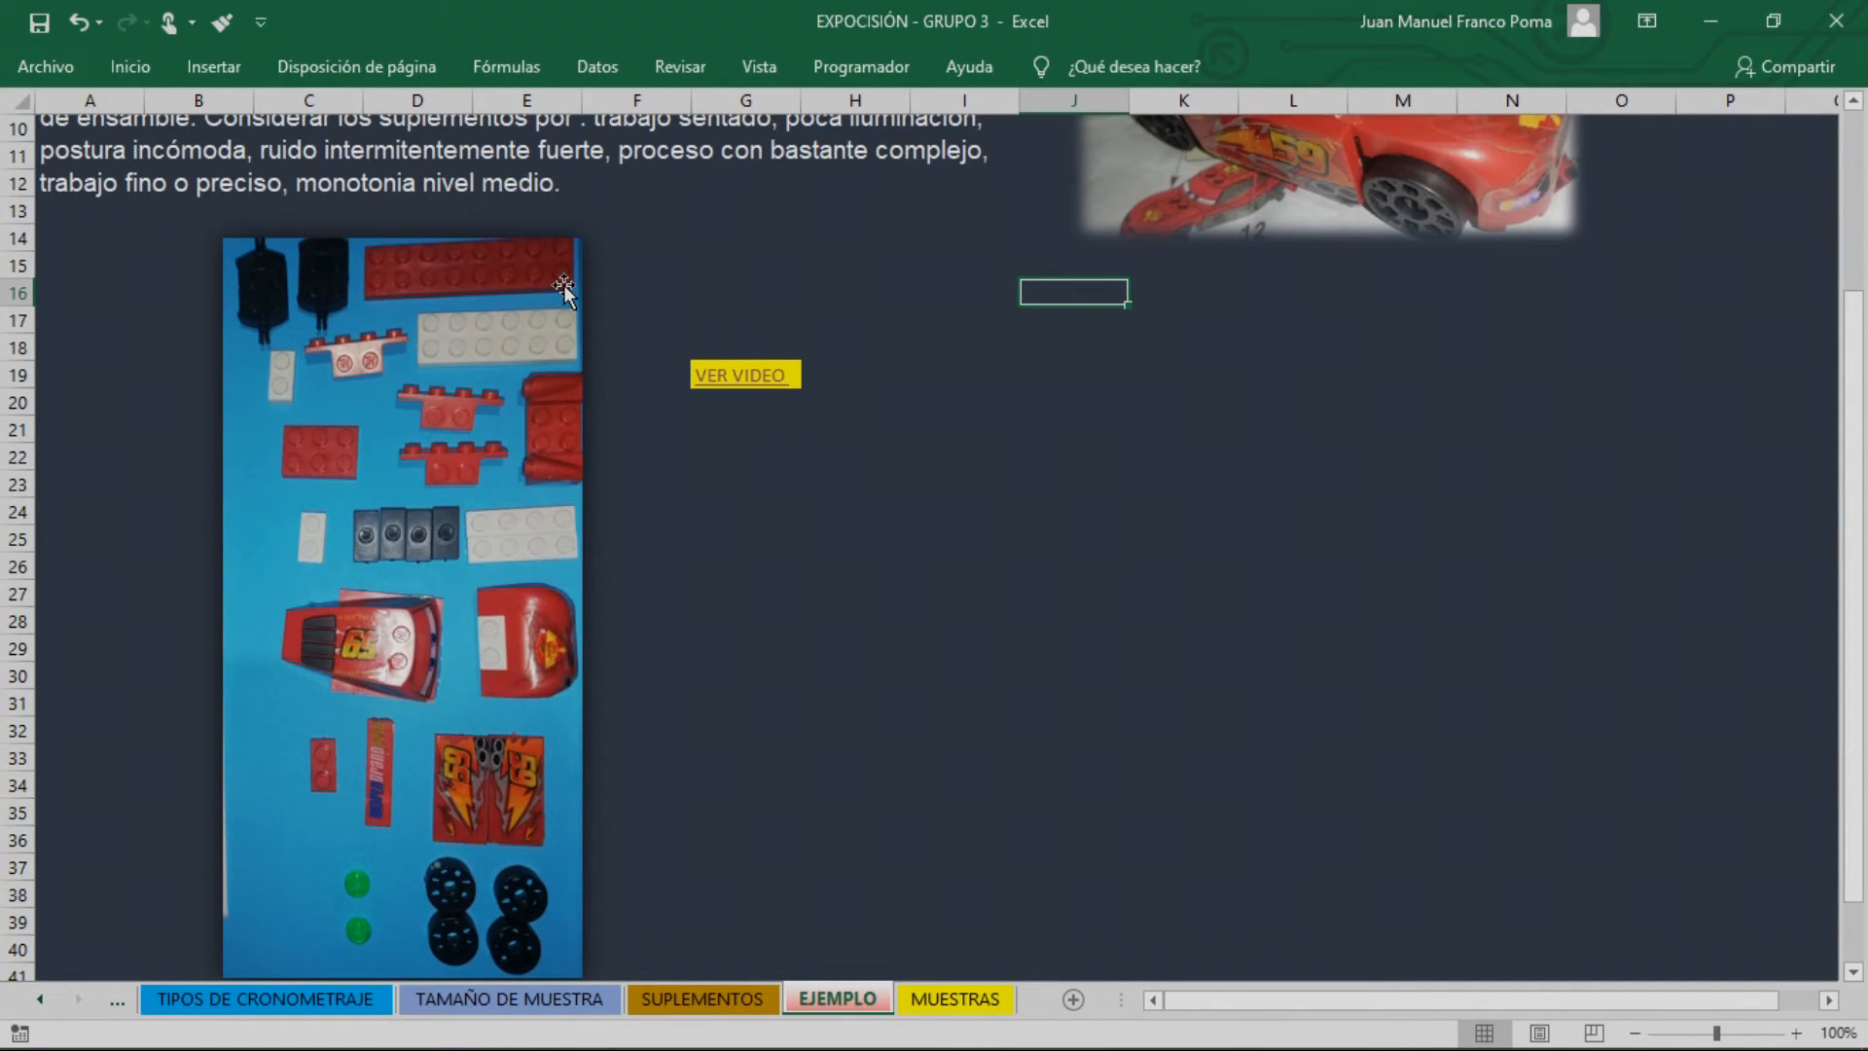
# Review the example's problem statement and the times recorded for the seven areas on the MUESTRAS sheet
pyautogui.scroll(3, 989, 868)
pyautogui.click(1040, 782)
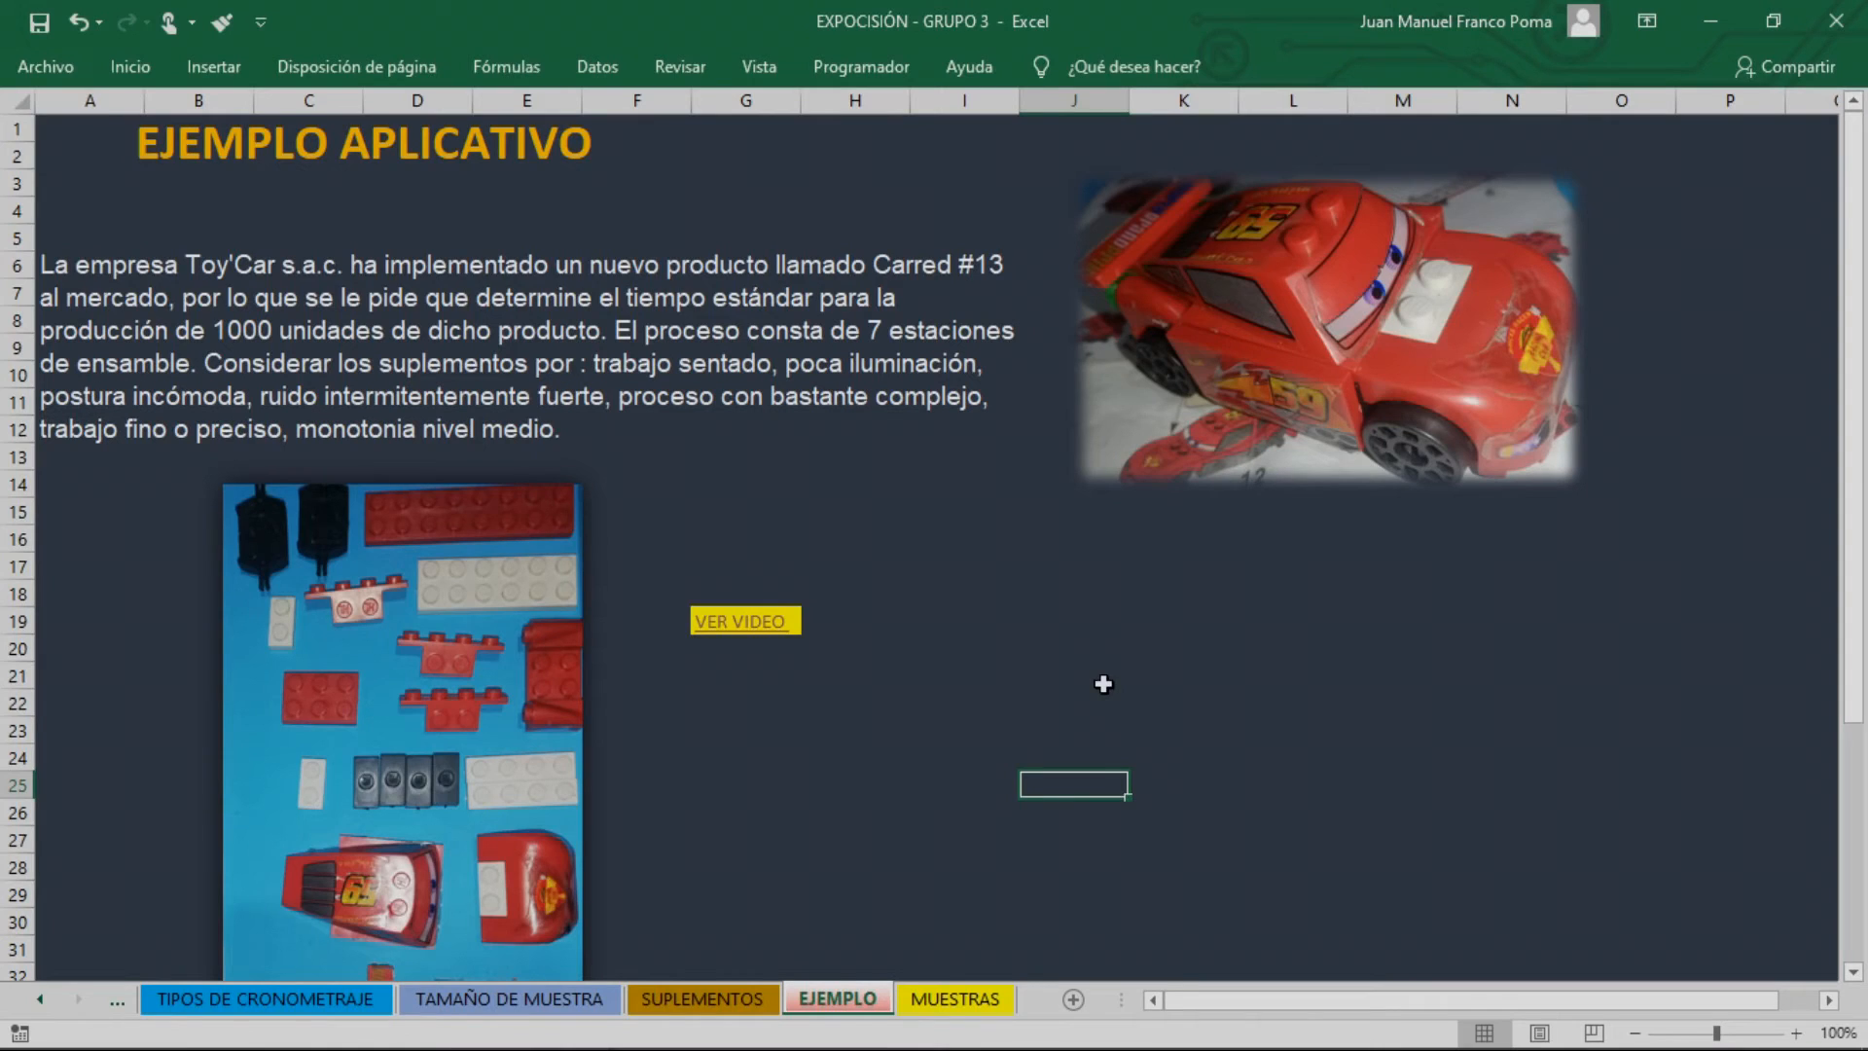
pyautogui.click(997, 994)
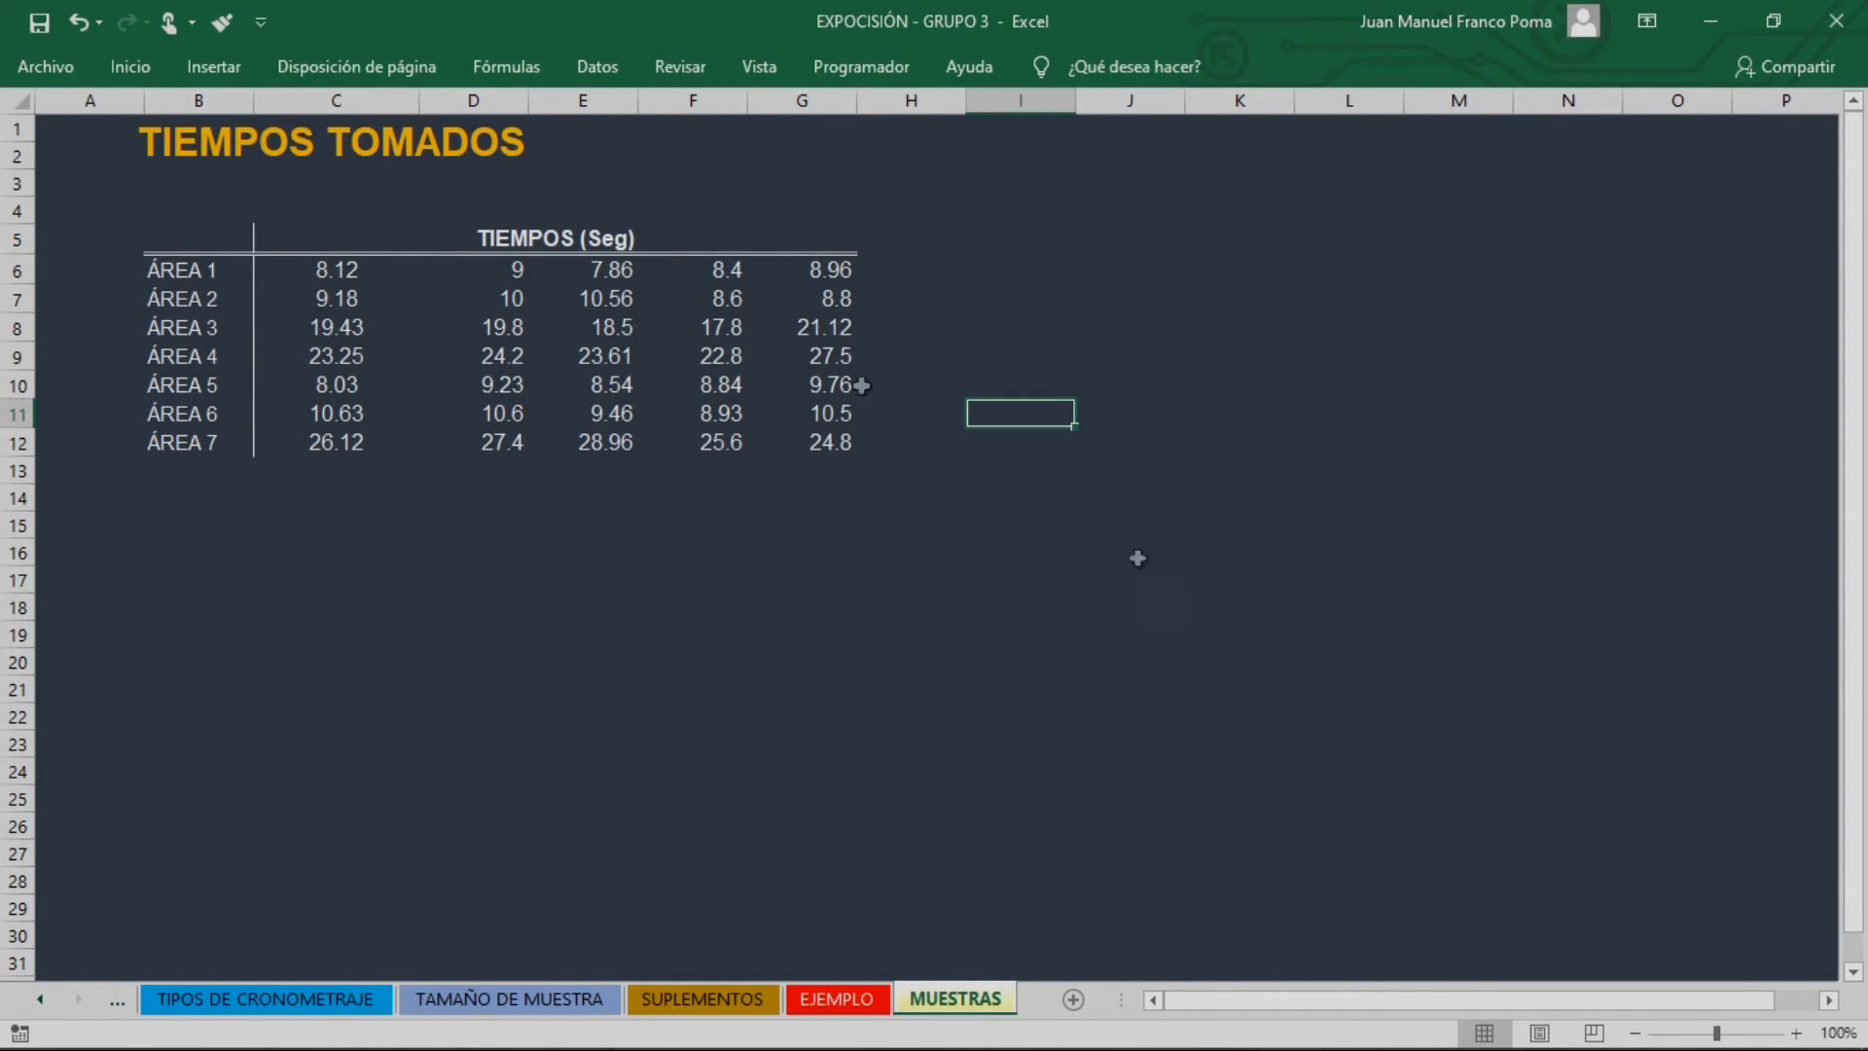
pyautogui.click(336, 414)
pyautogui.click(334, 276)
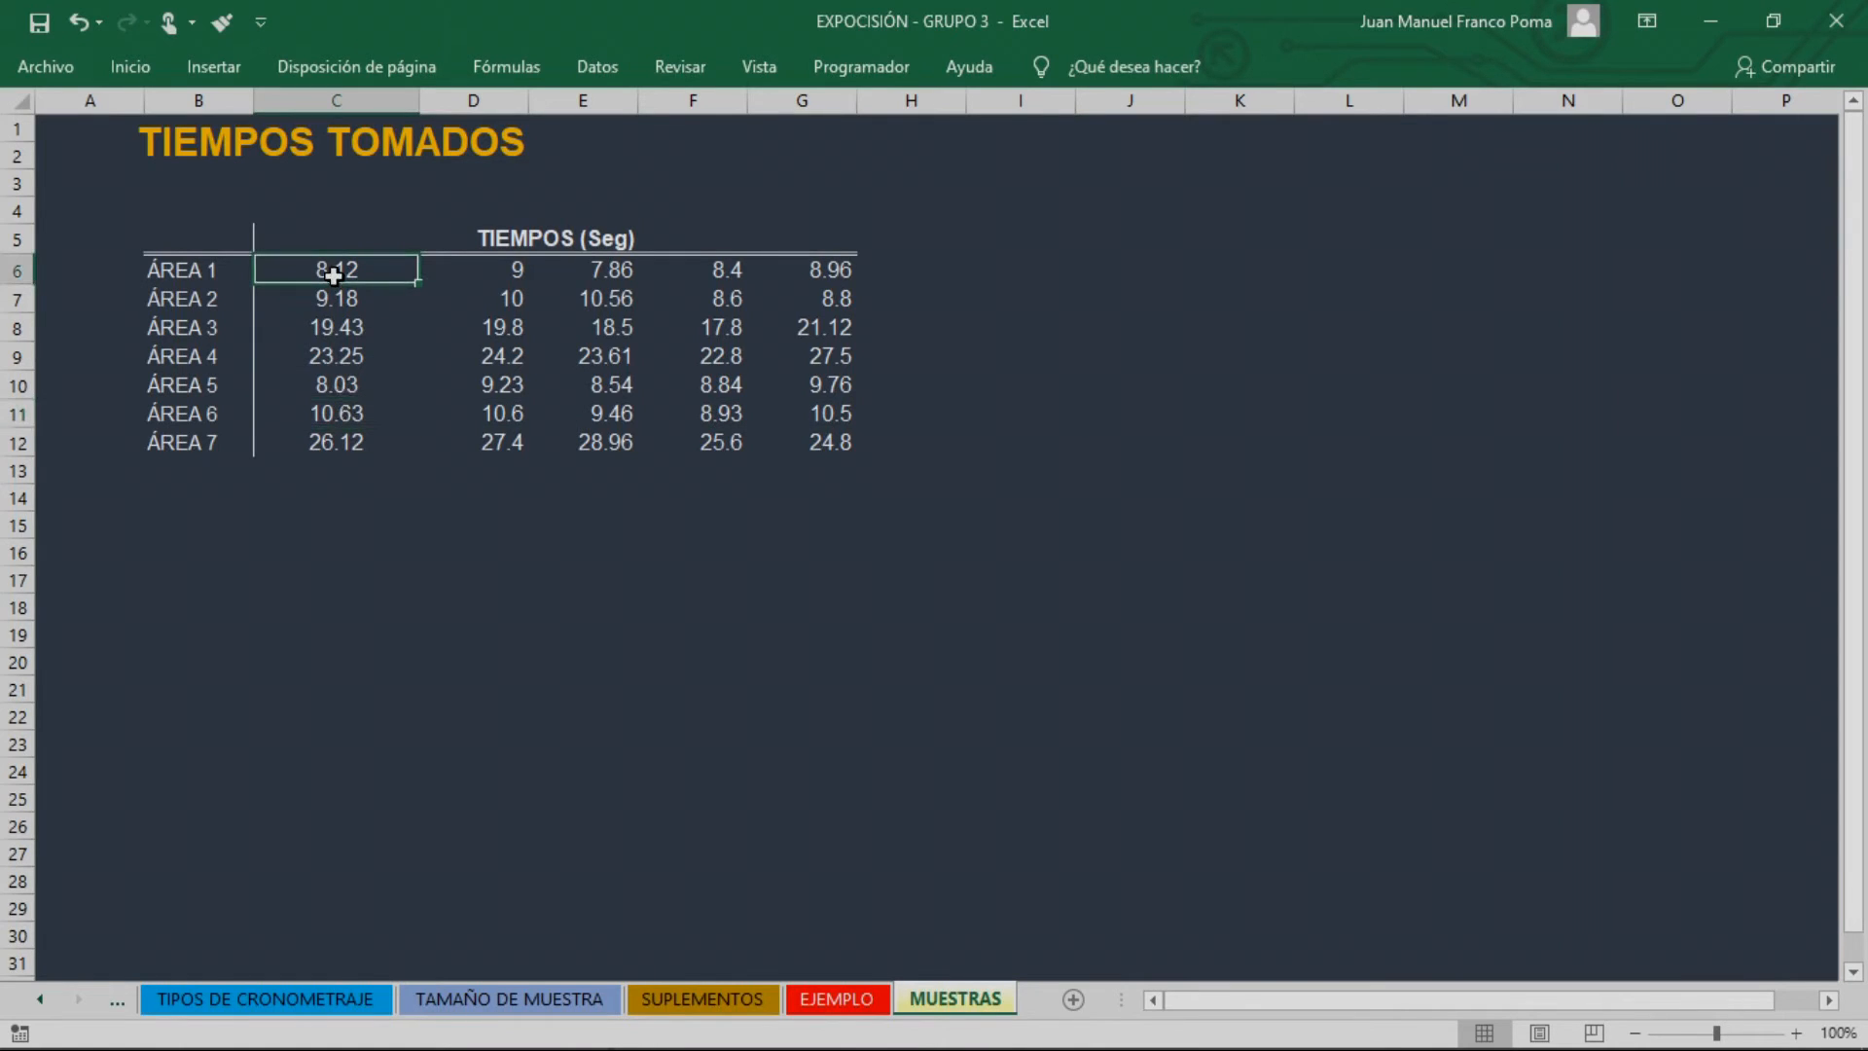
pyautogui.click(389, 329)
pyautogui.moveTo(336, 270); pyautogui.dragTo(887, 287)
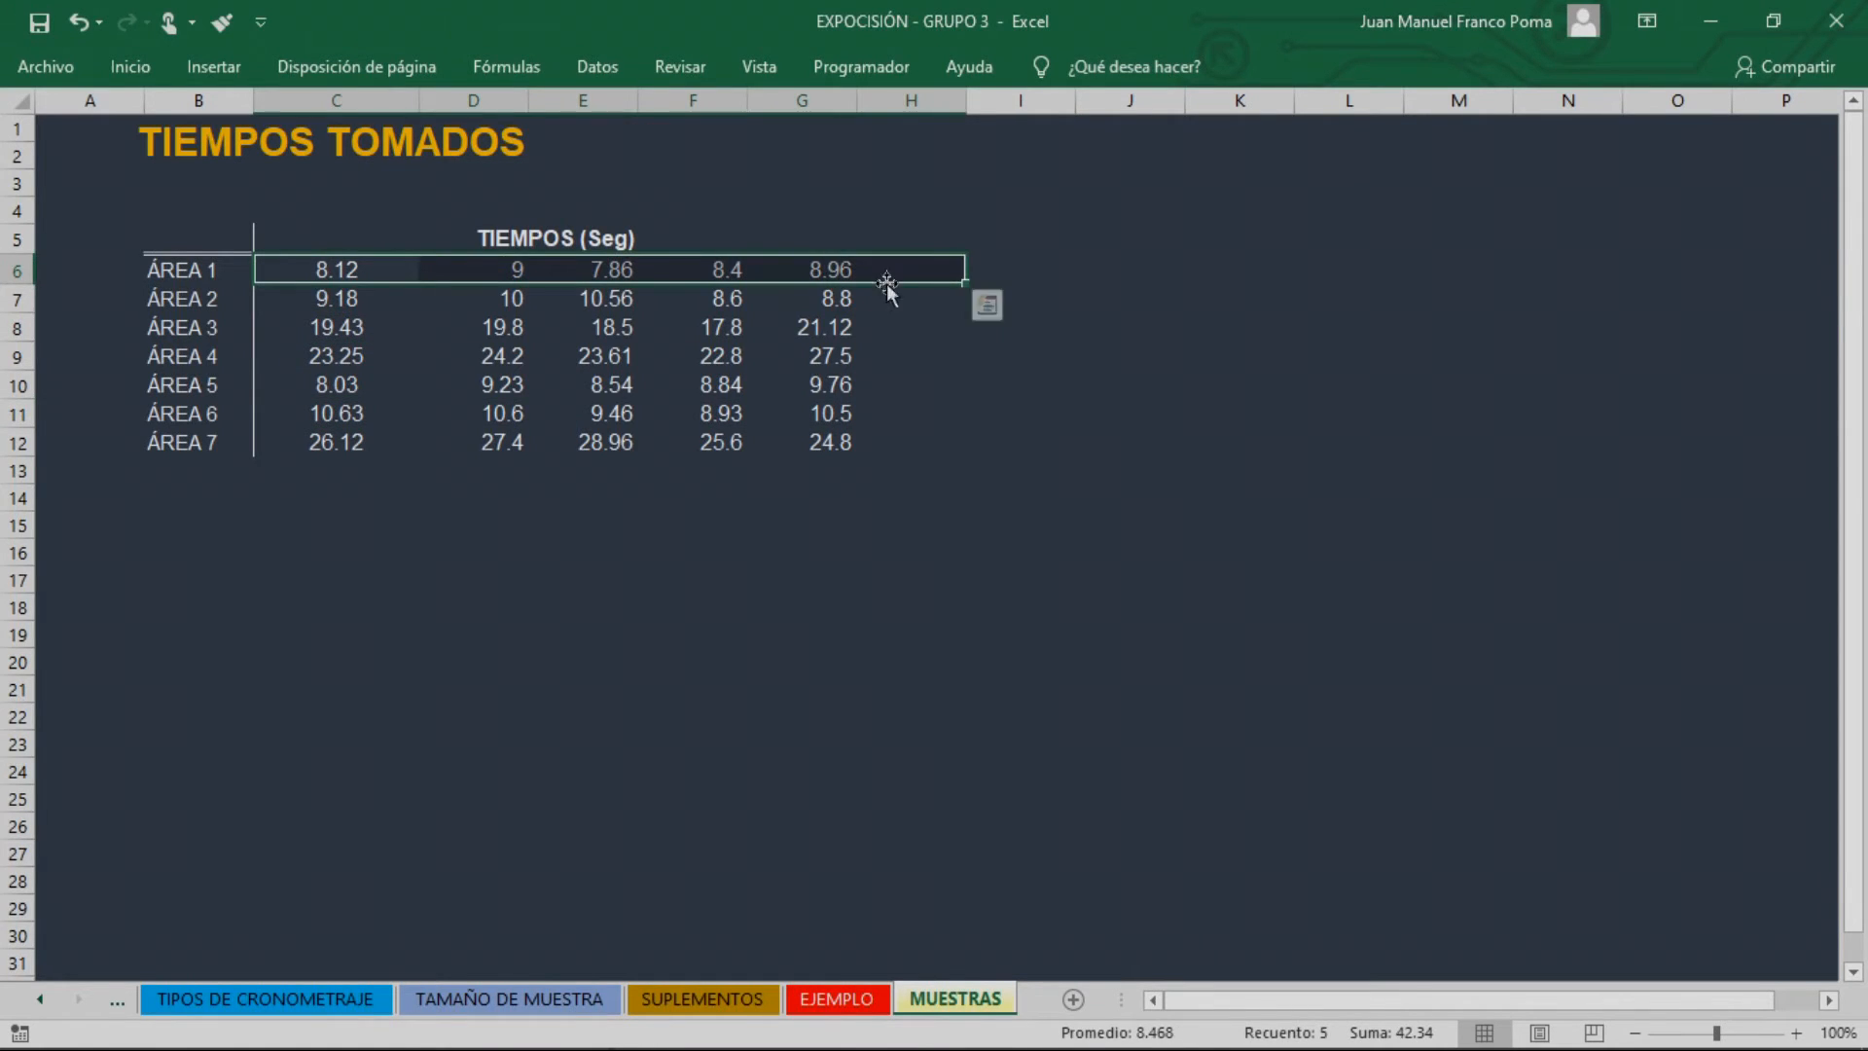
pyautogui.click(584, 413)
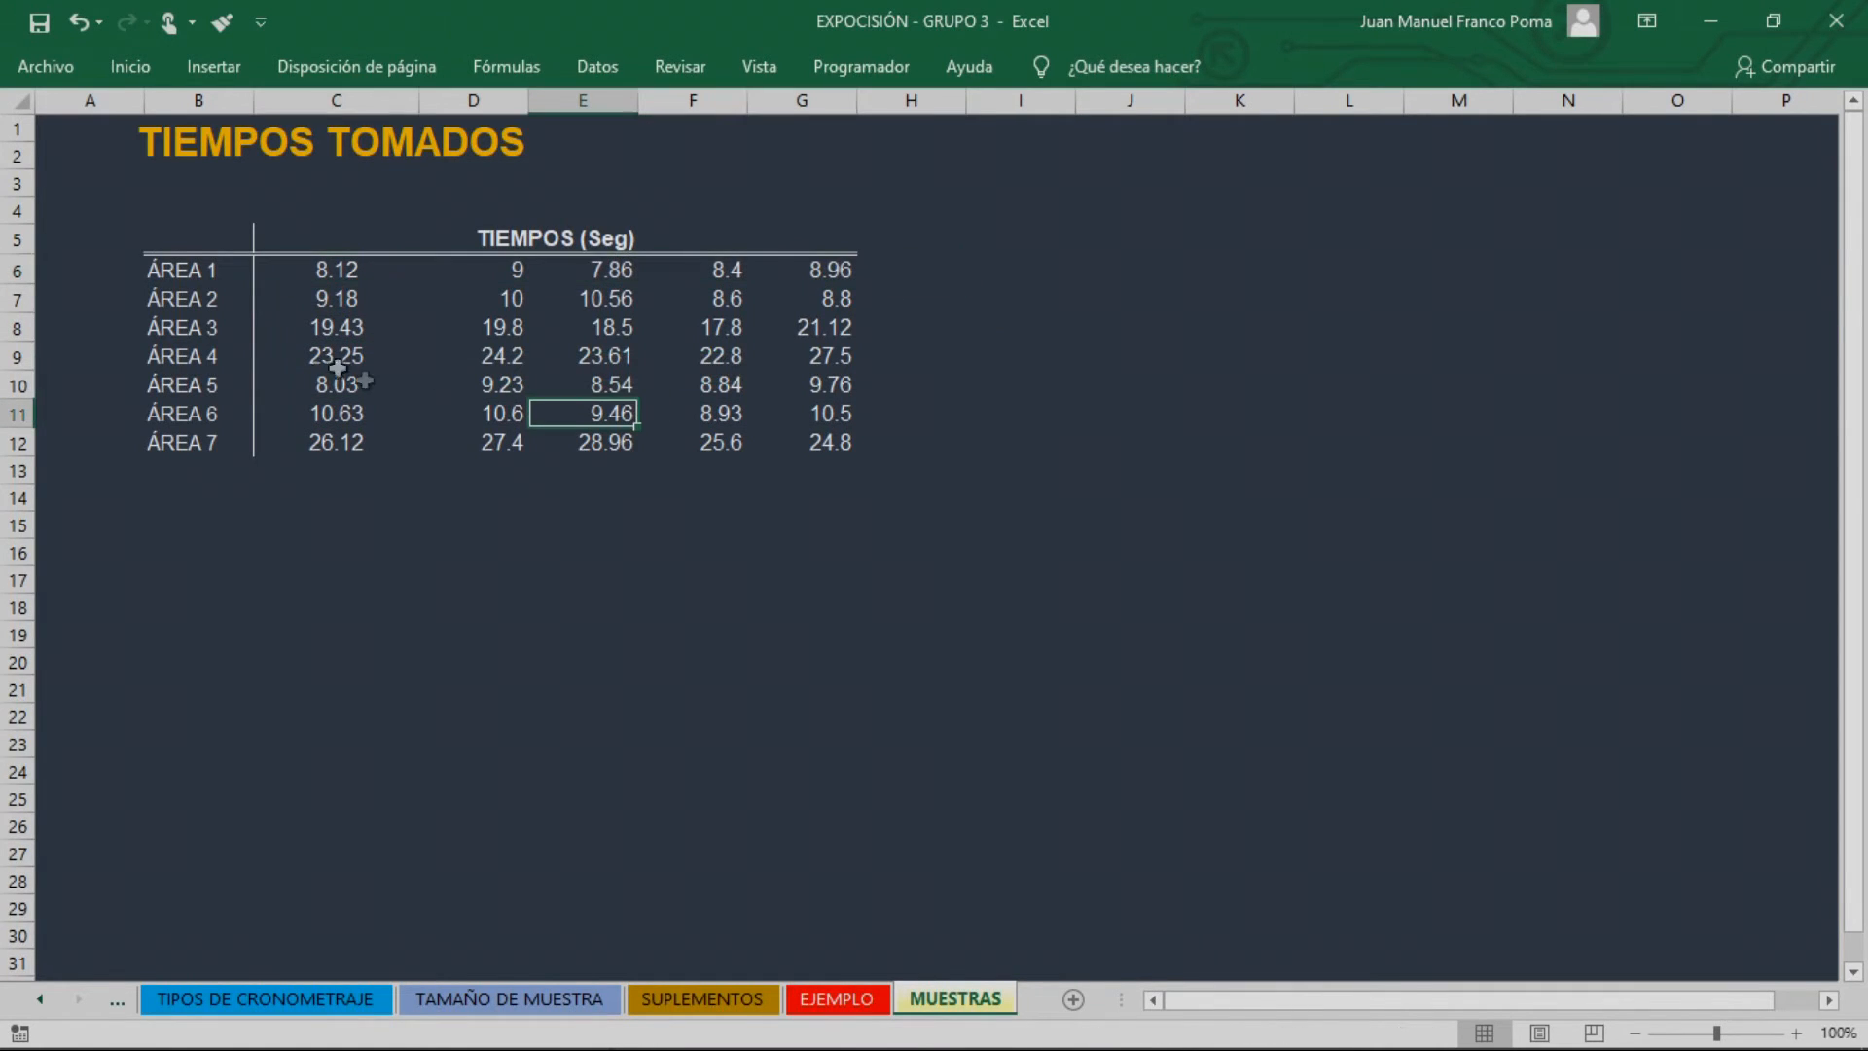
pyautogui.click(646, 617)
pyautogui.click(493, 500)
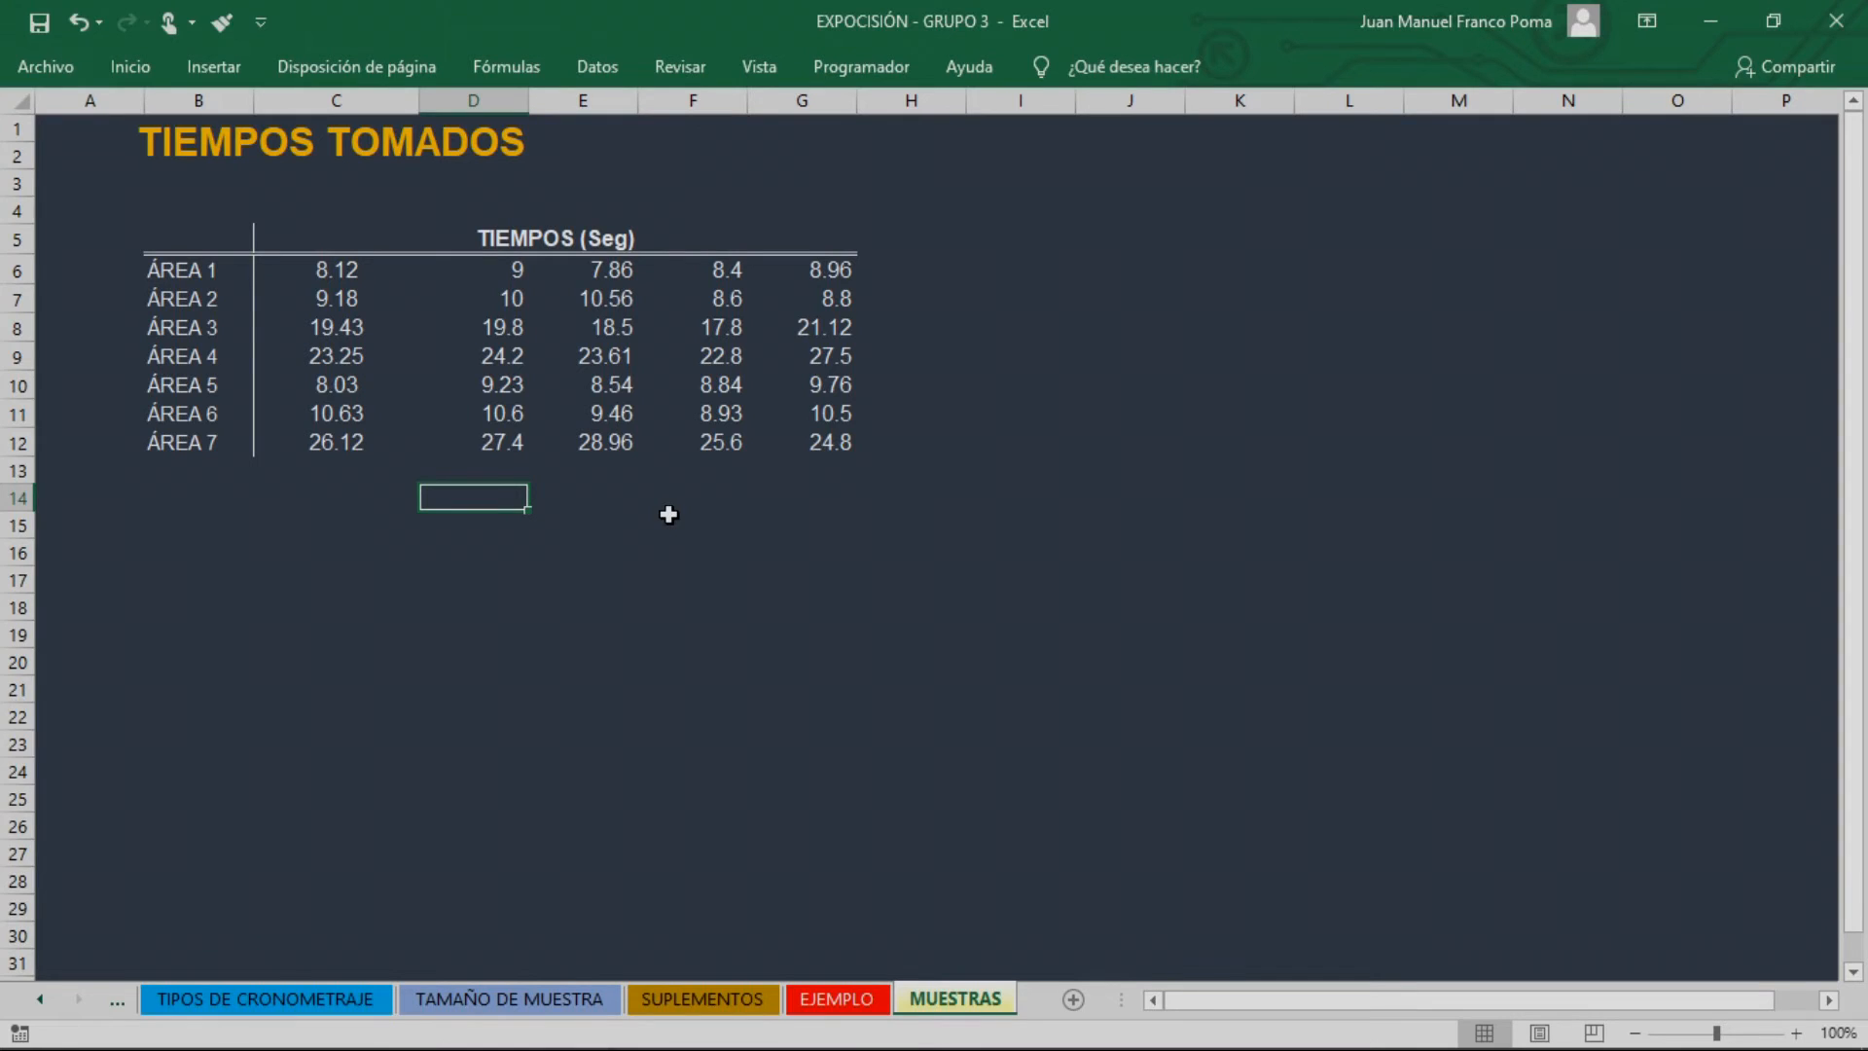
# Switch to the Exposición -GRUPO 3(aplicacion) workbook and open its time study data table from the start sheet
pyautogui.hotkey('alt', 'Tab')
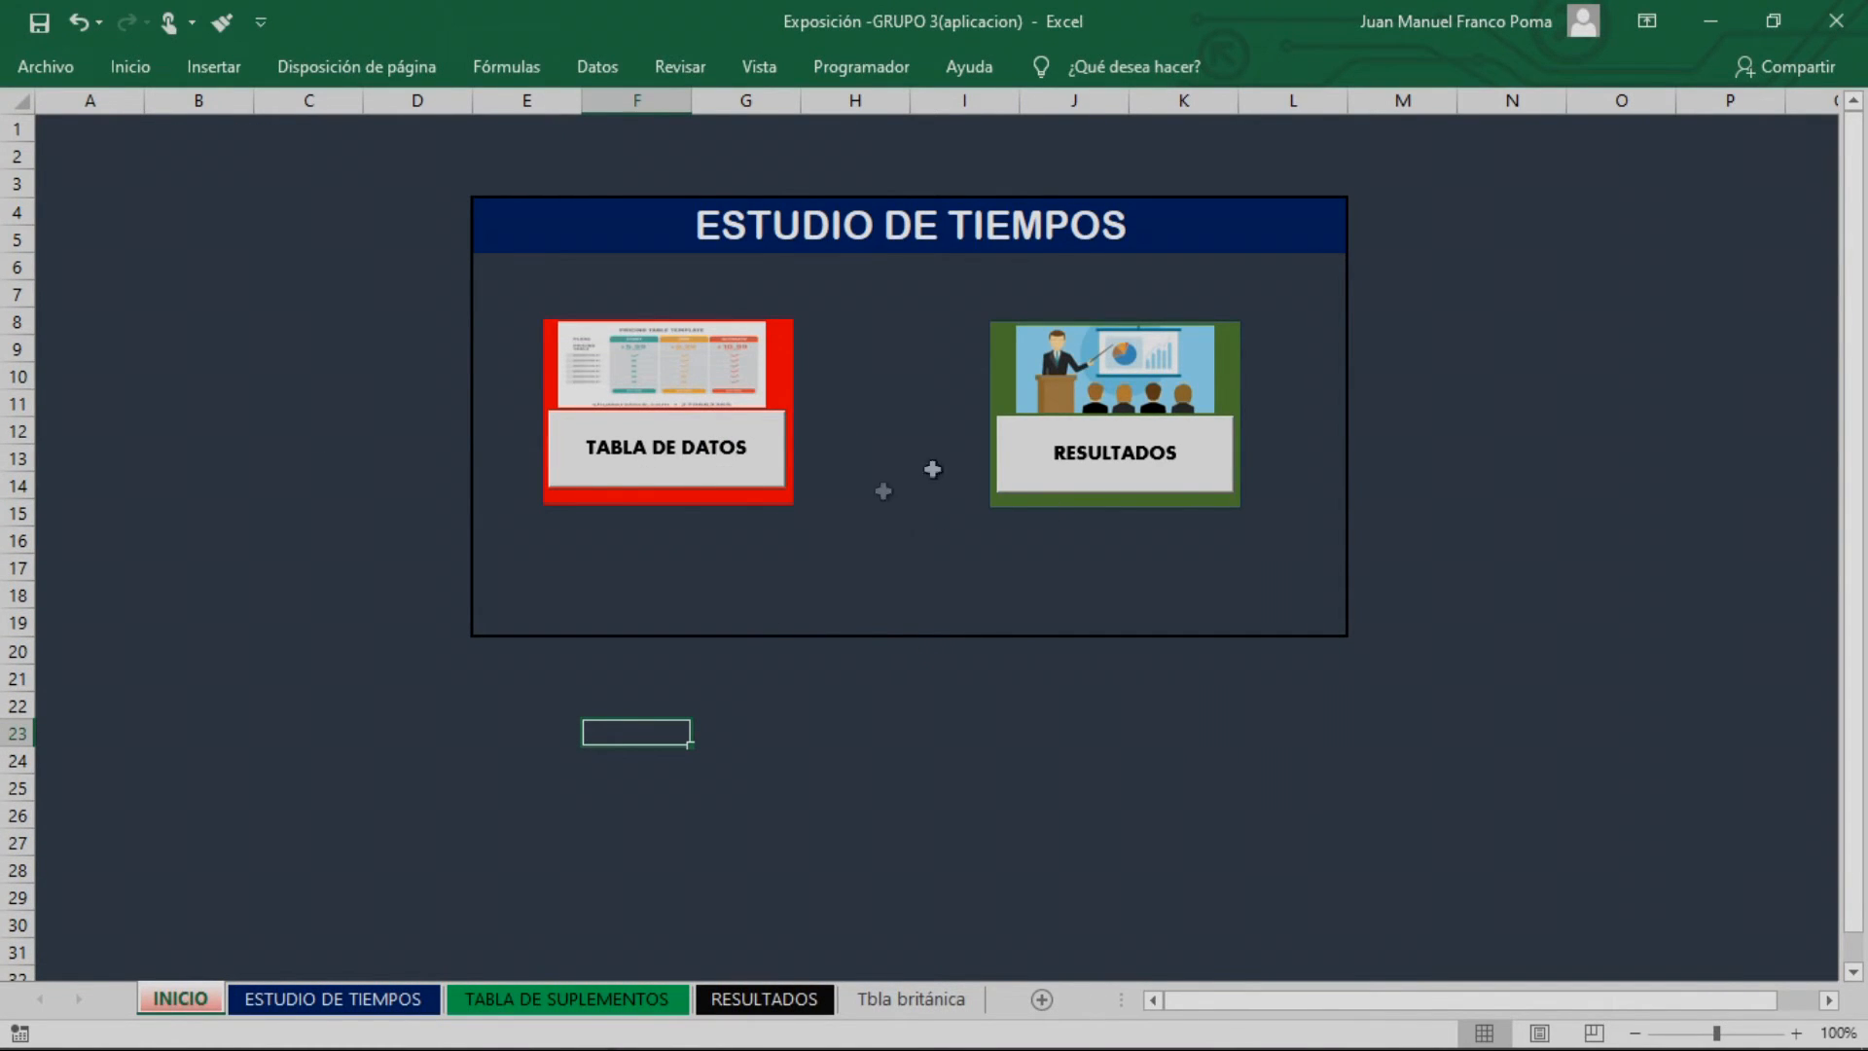
pyautogui.click(697, 483)
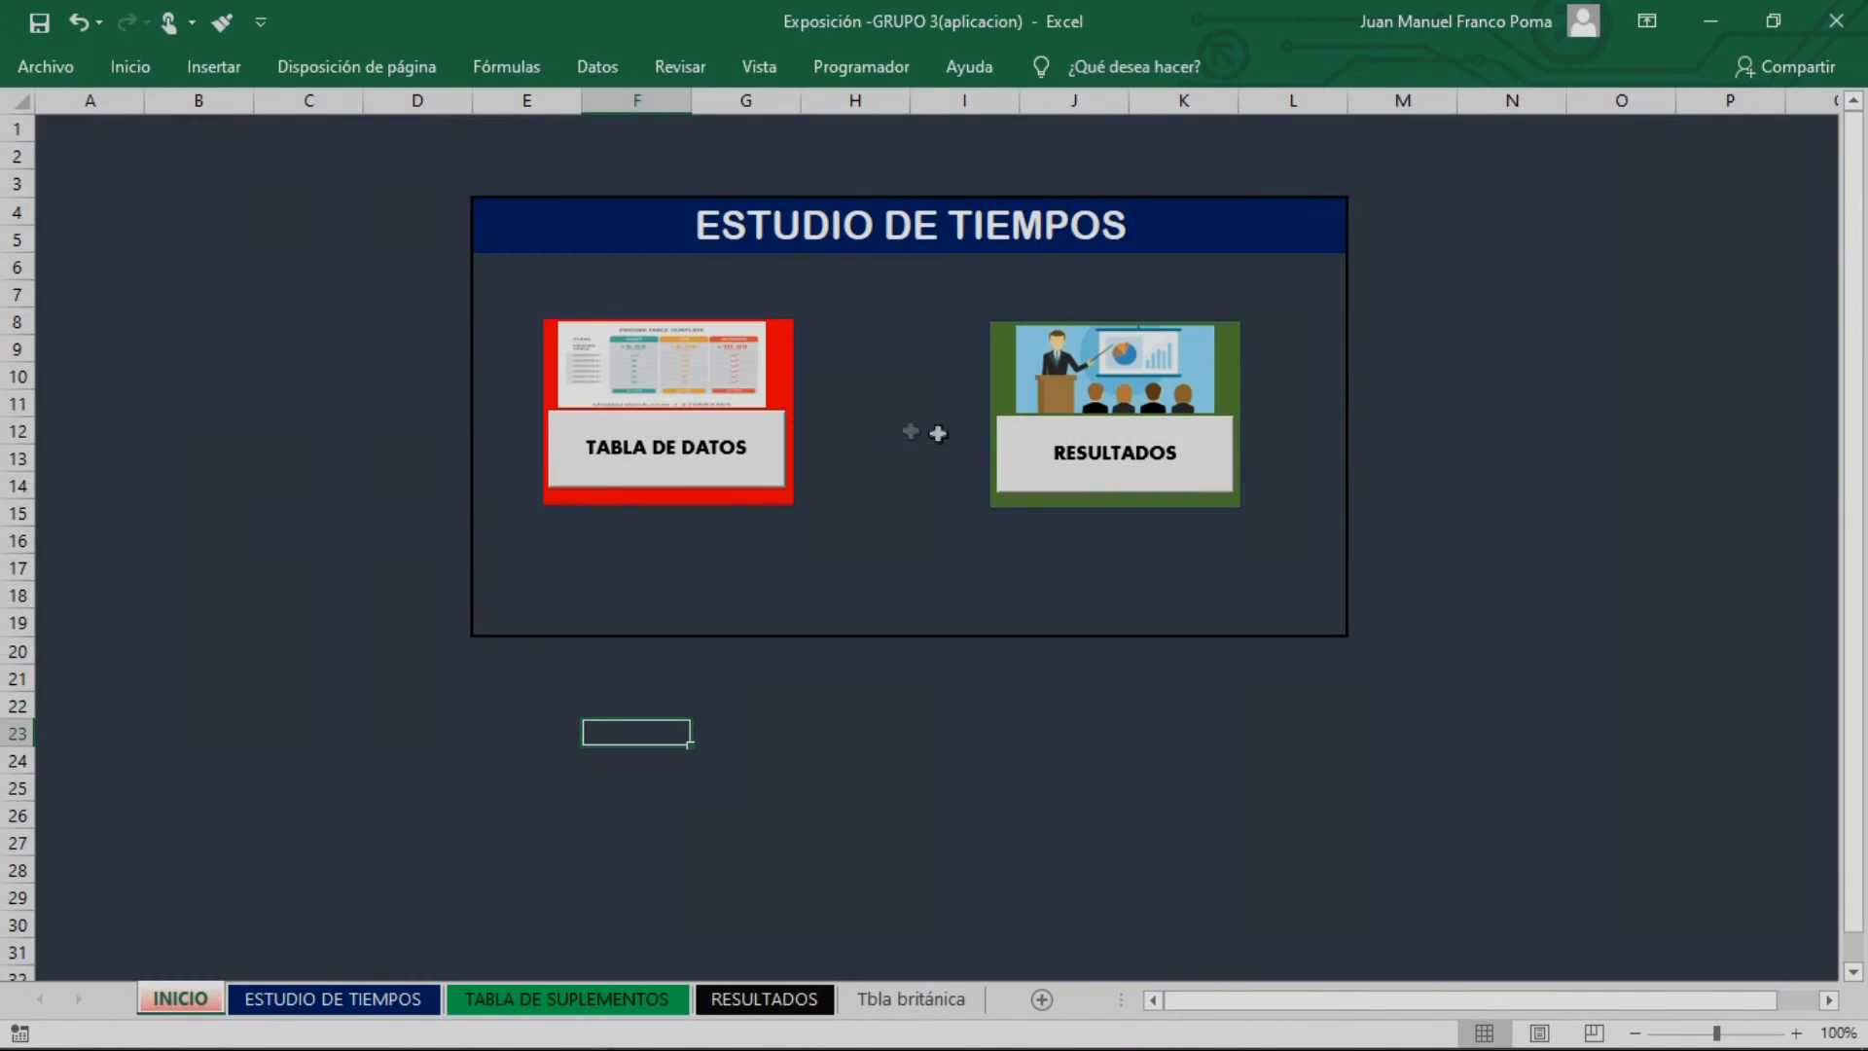
pyautogui.click(1038, 445)
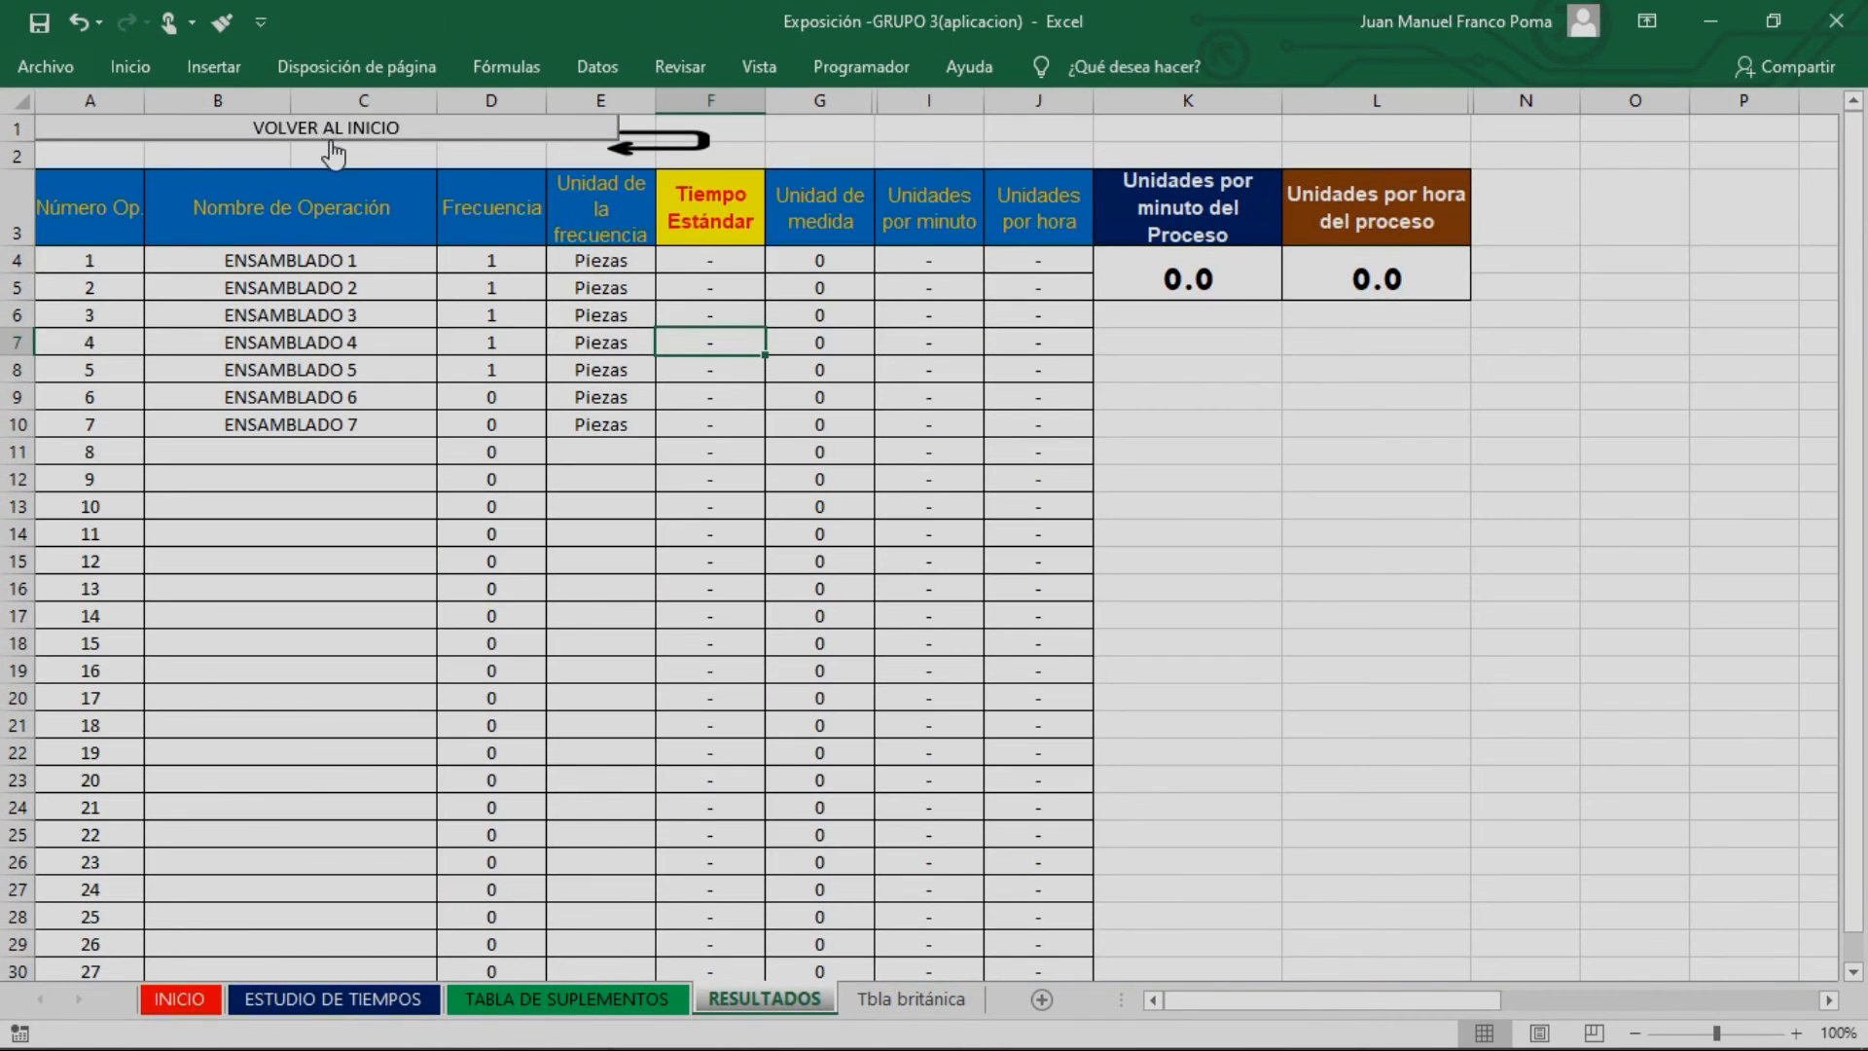
pyautogui.click(332, 153)
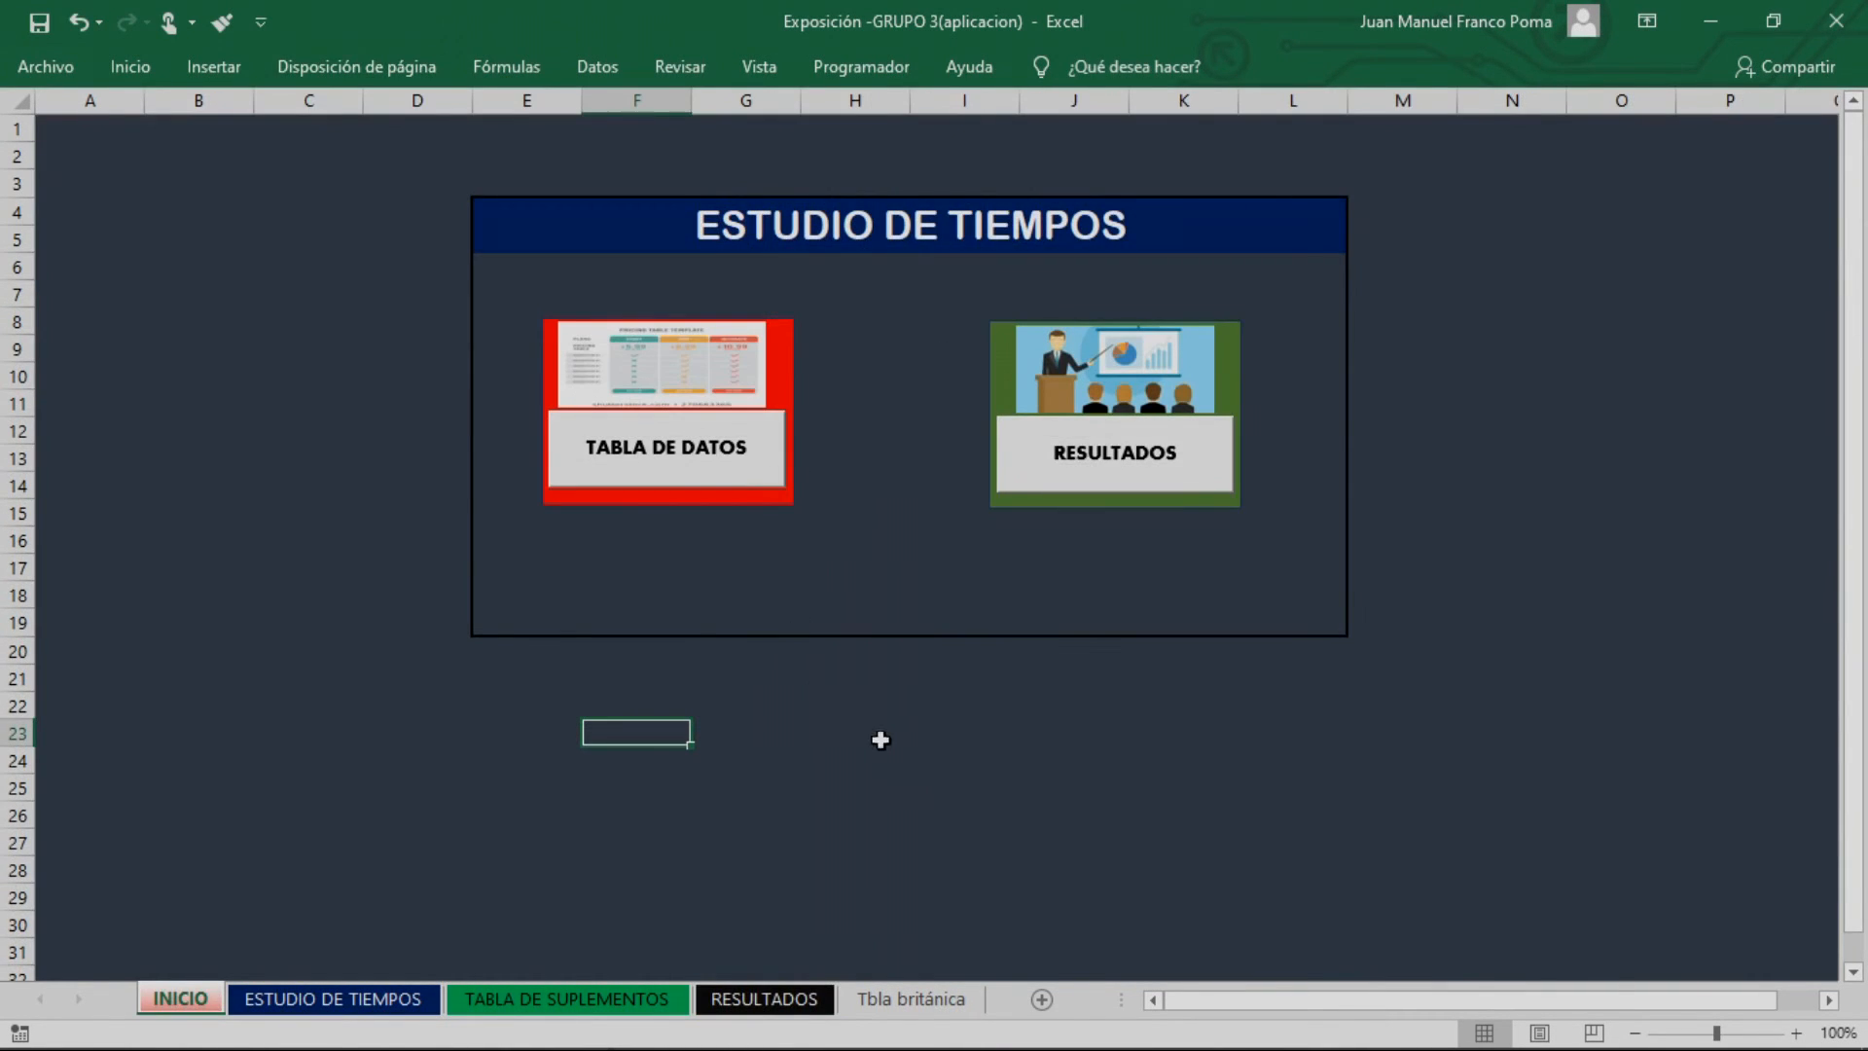
pyautogui.click(678, 481)
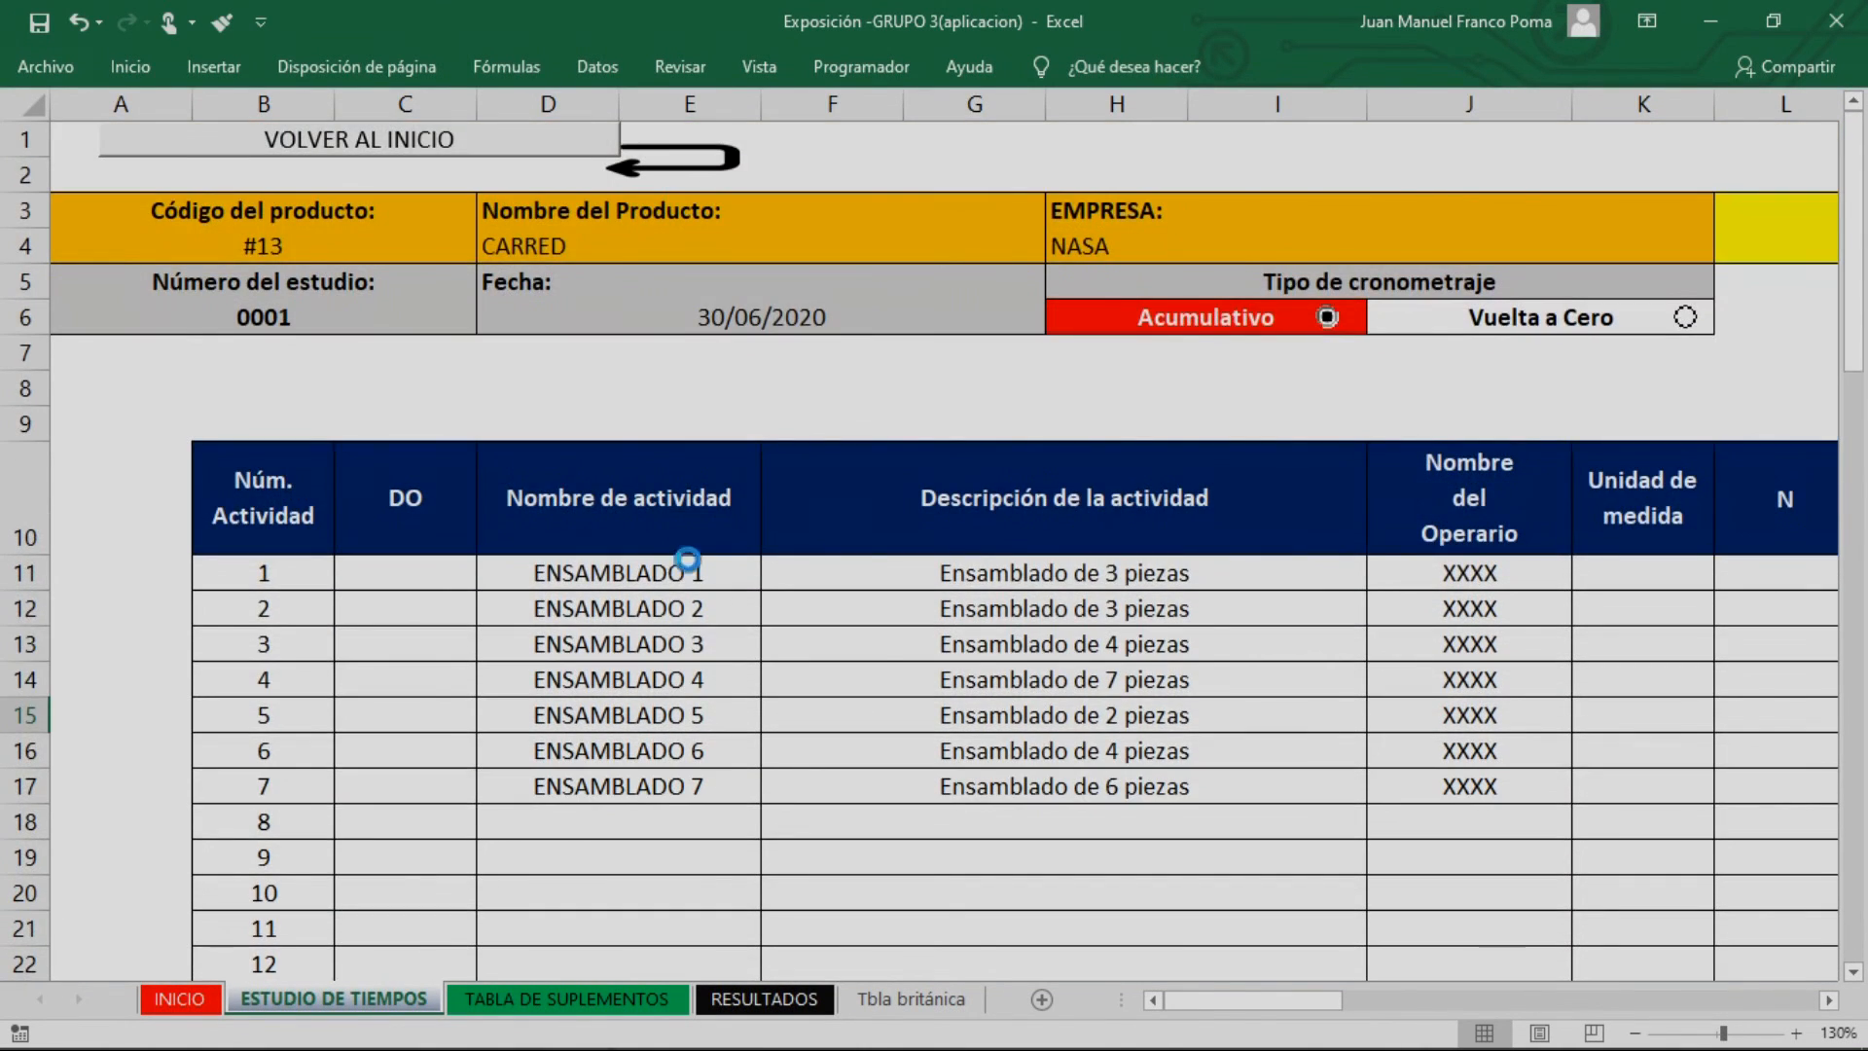
pyautogui.keyDown('ctrl'); pyautogui.scroll(-1, 688, 555); pyautogui.keyUp('ctrl')
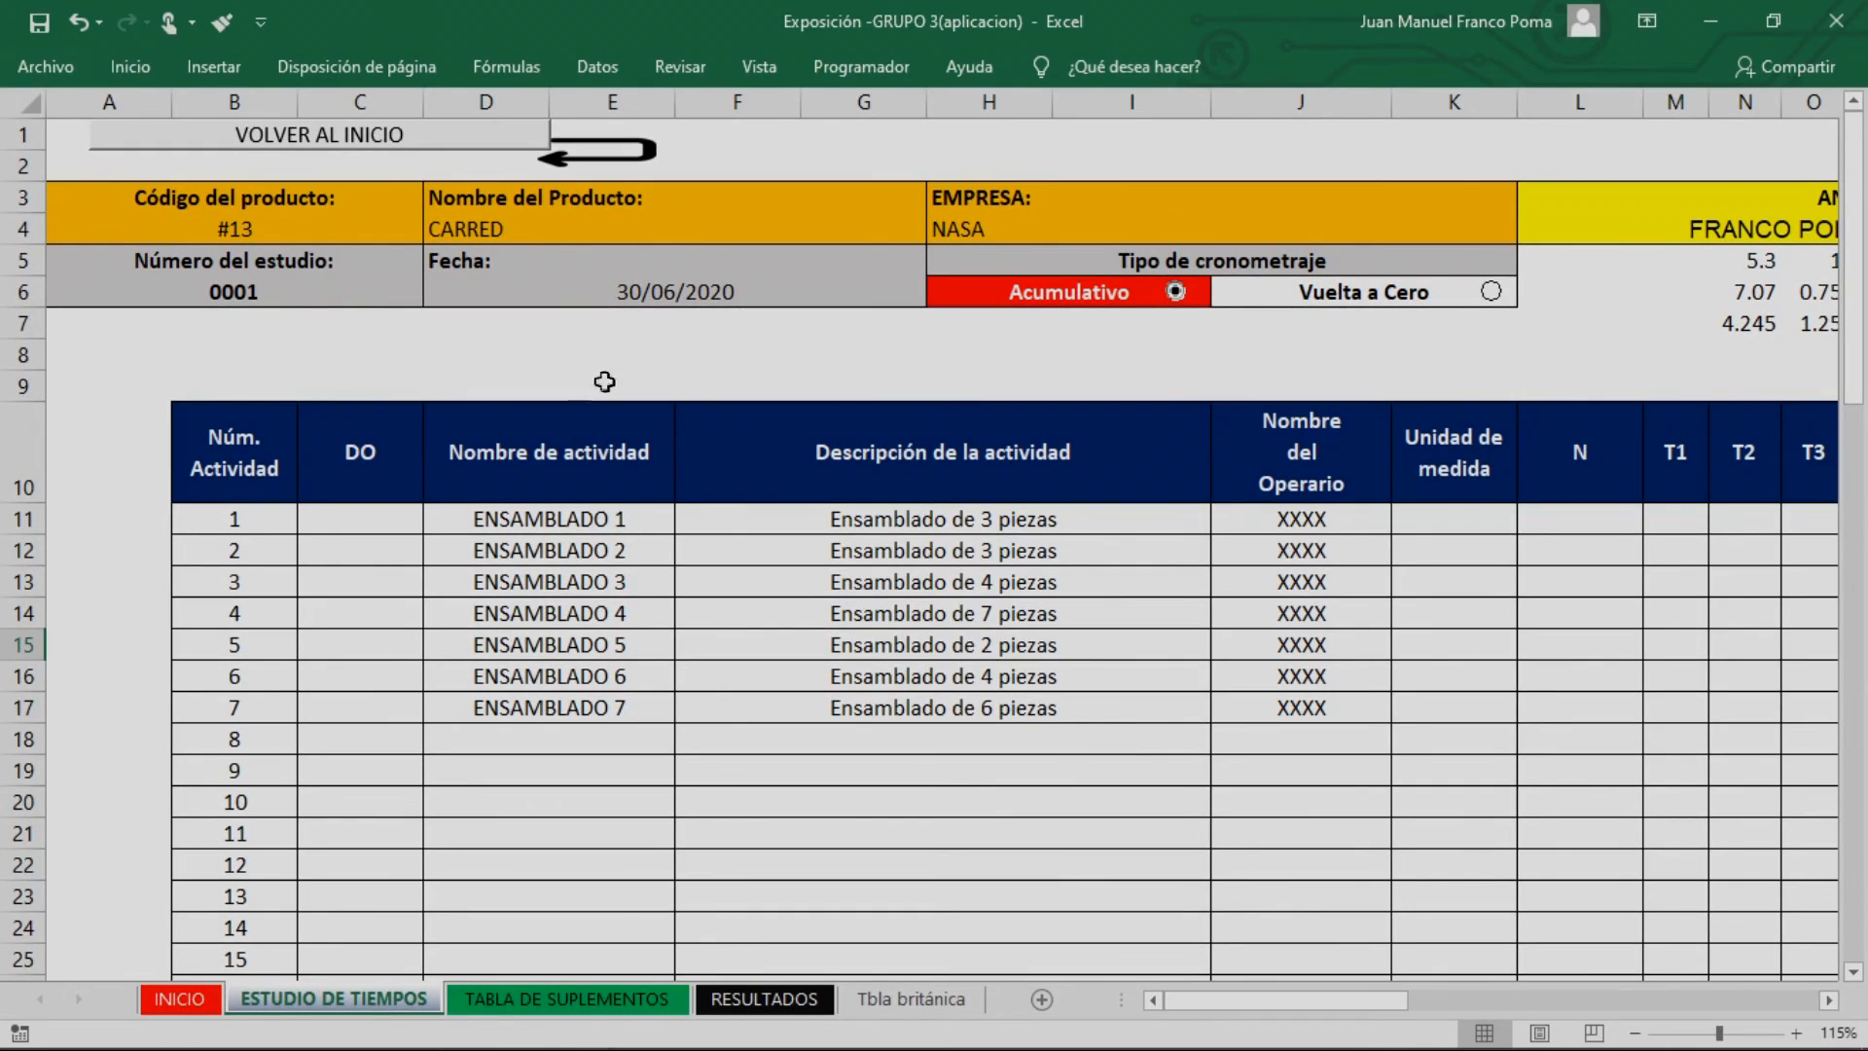
# Change the company name in the study header to Toy s.a.c
pyautogui.click(280, 237)
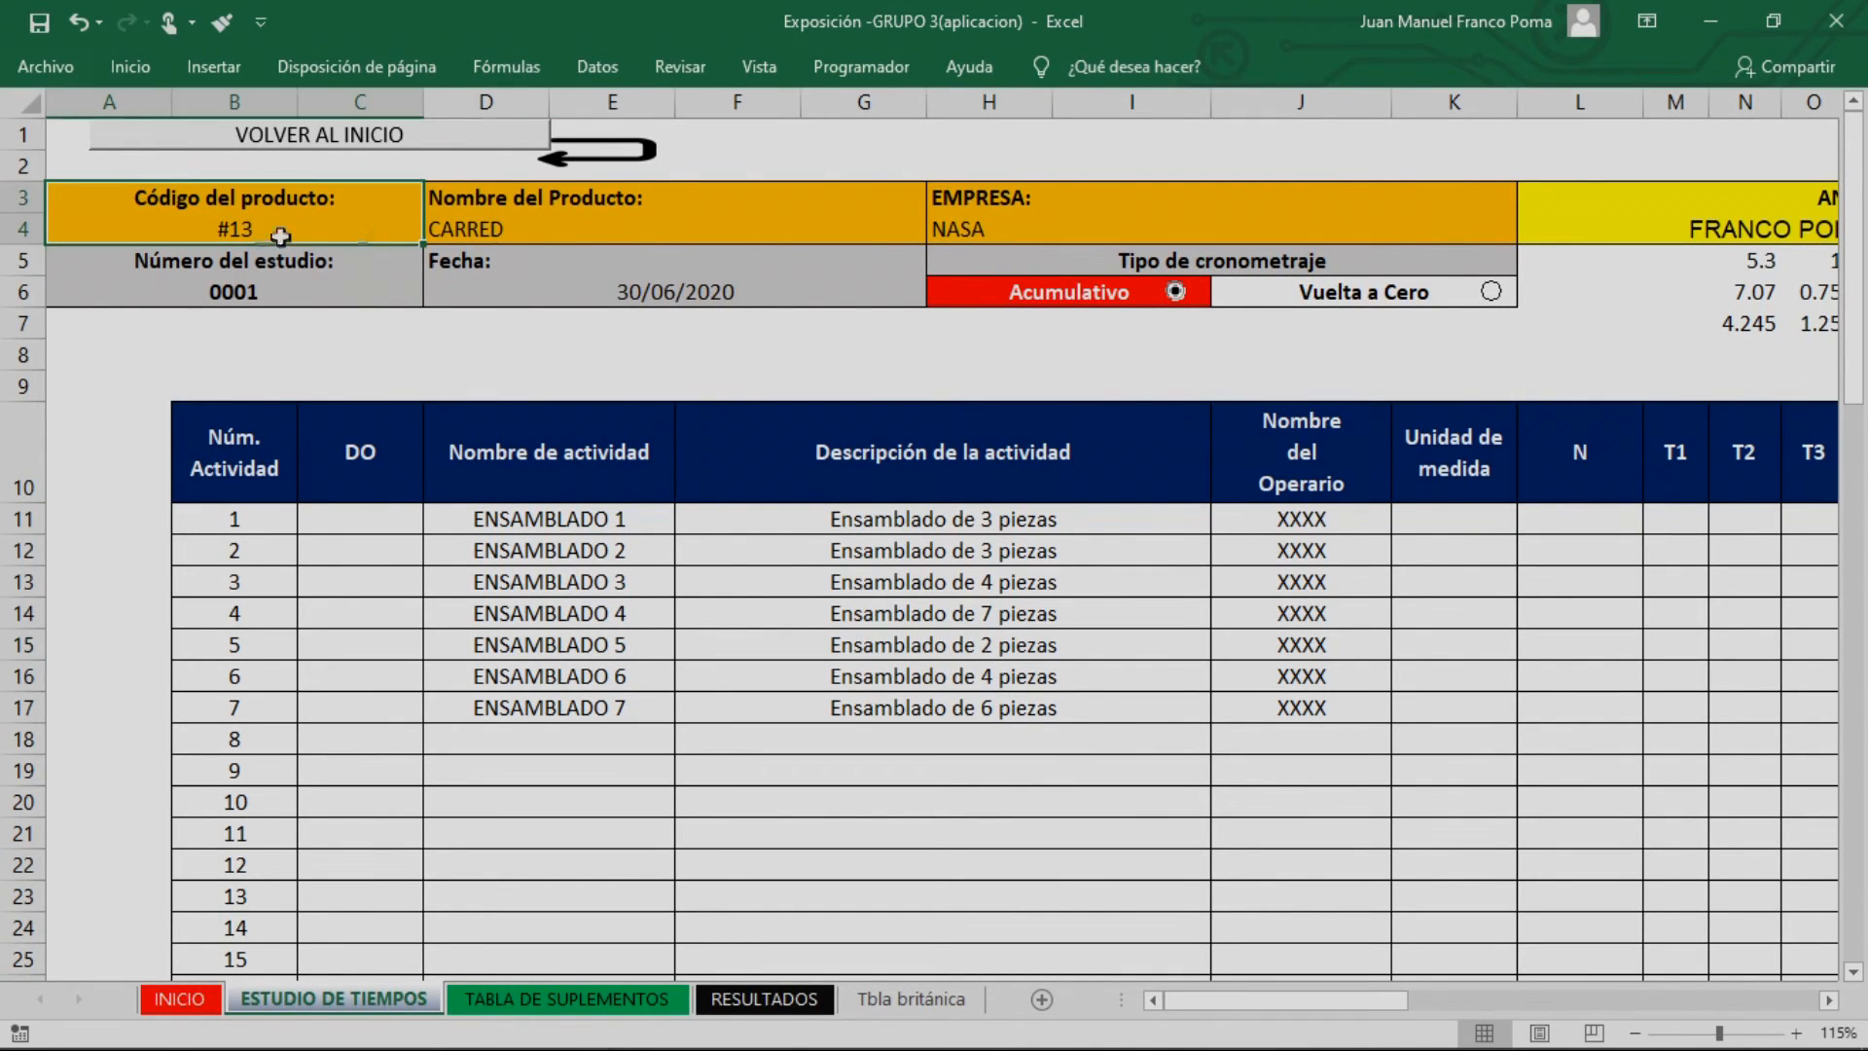
pyautogui.click(634, 227)
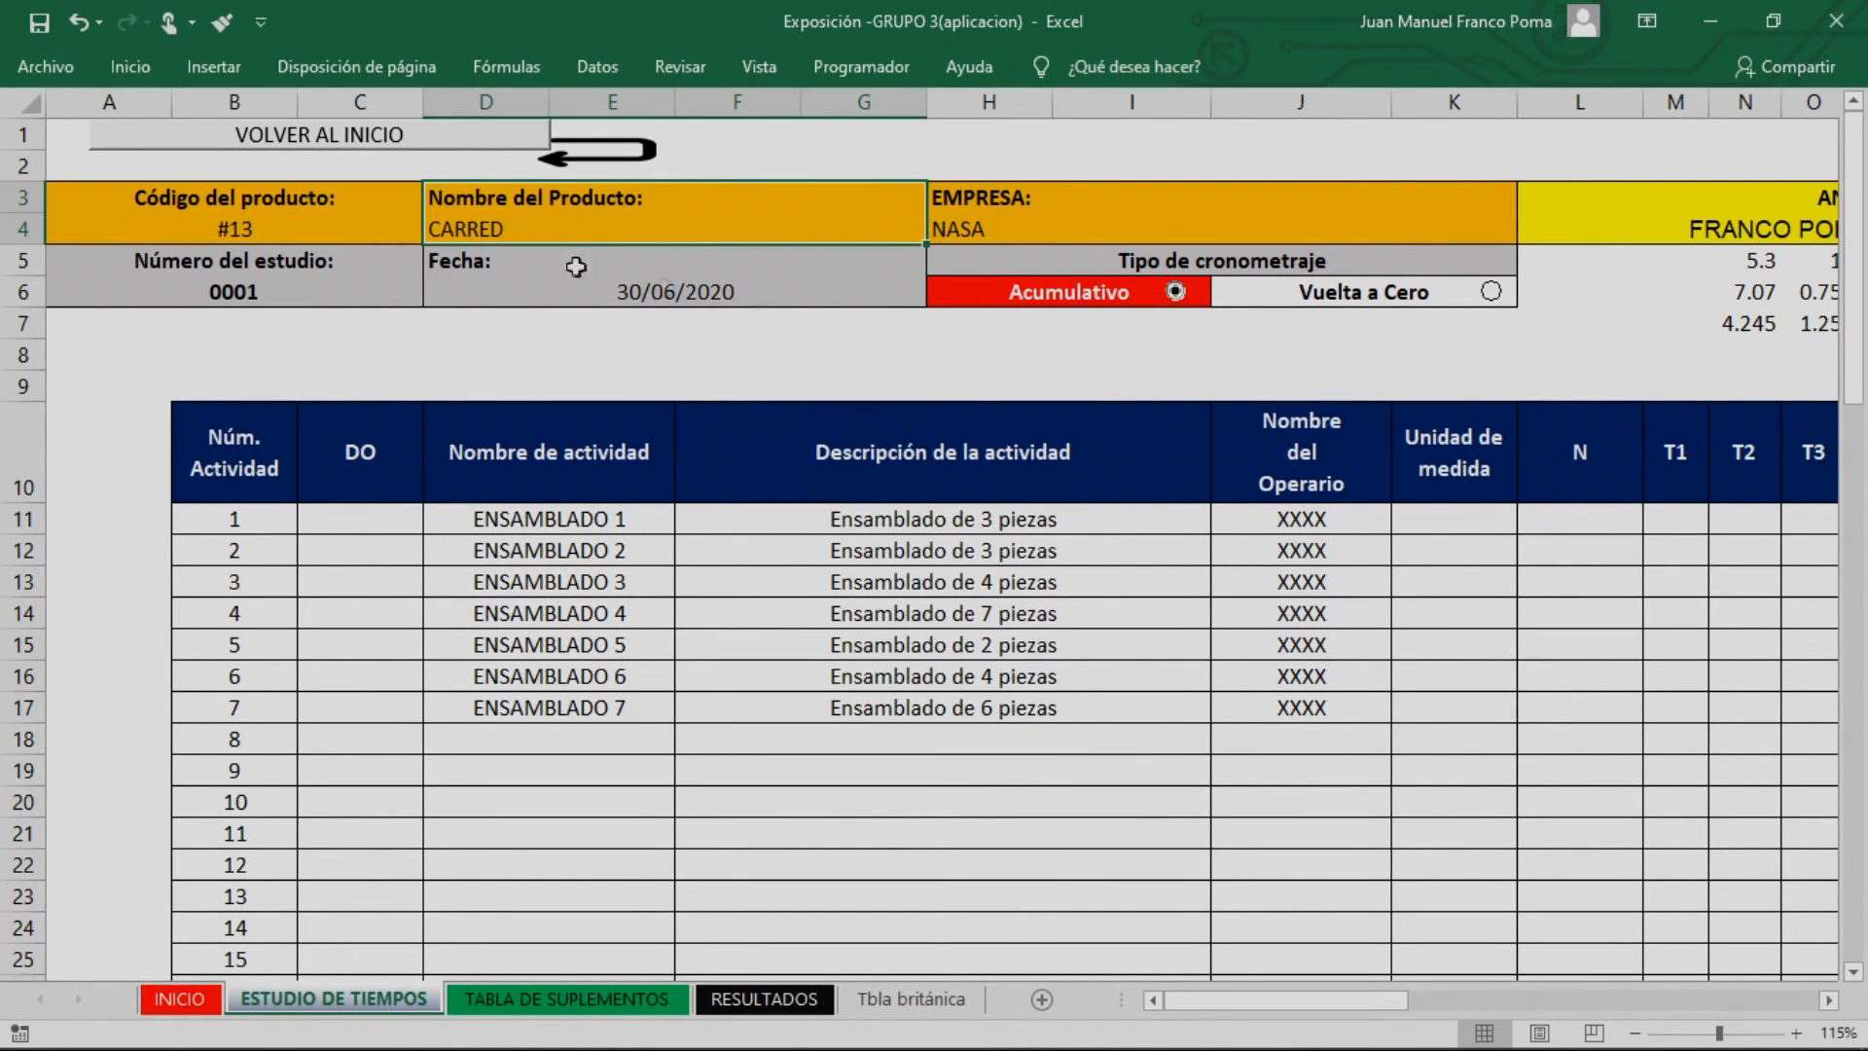
pyautogui.click(1021, 230)
pyautogui.doubleClick(988, 234)
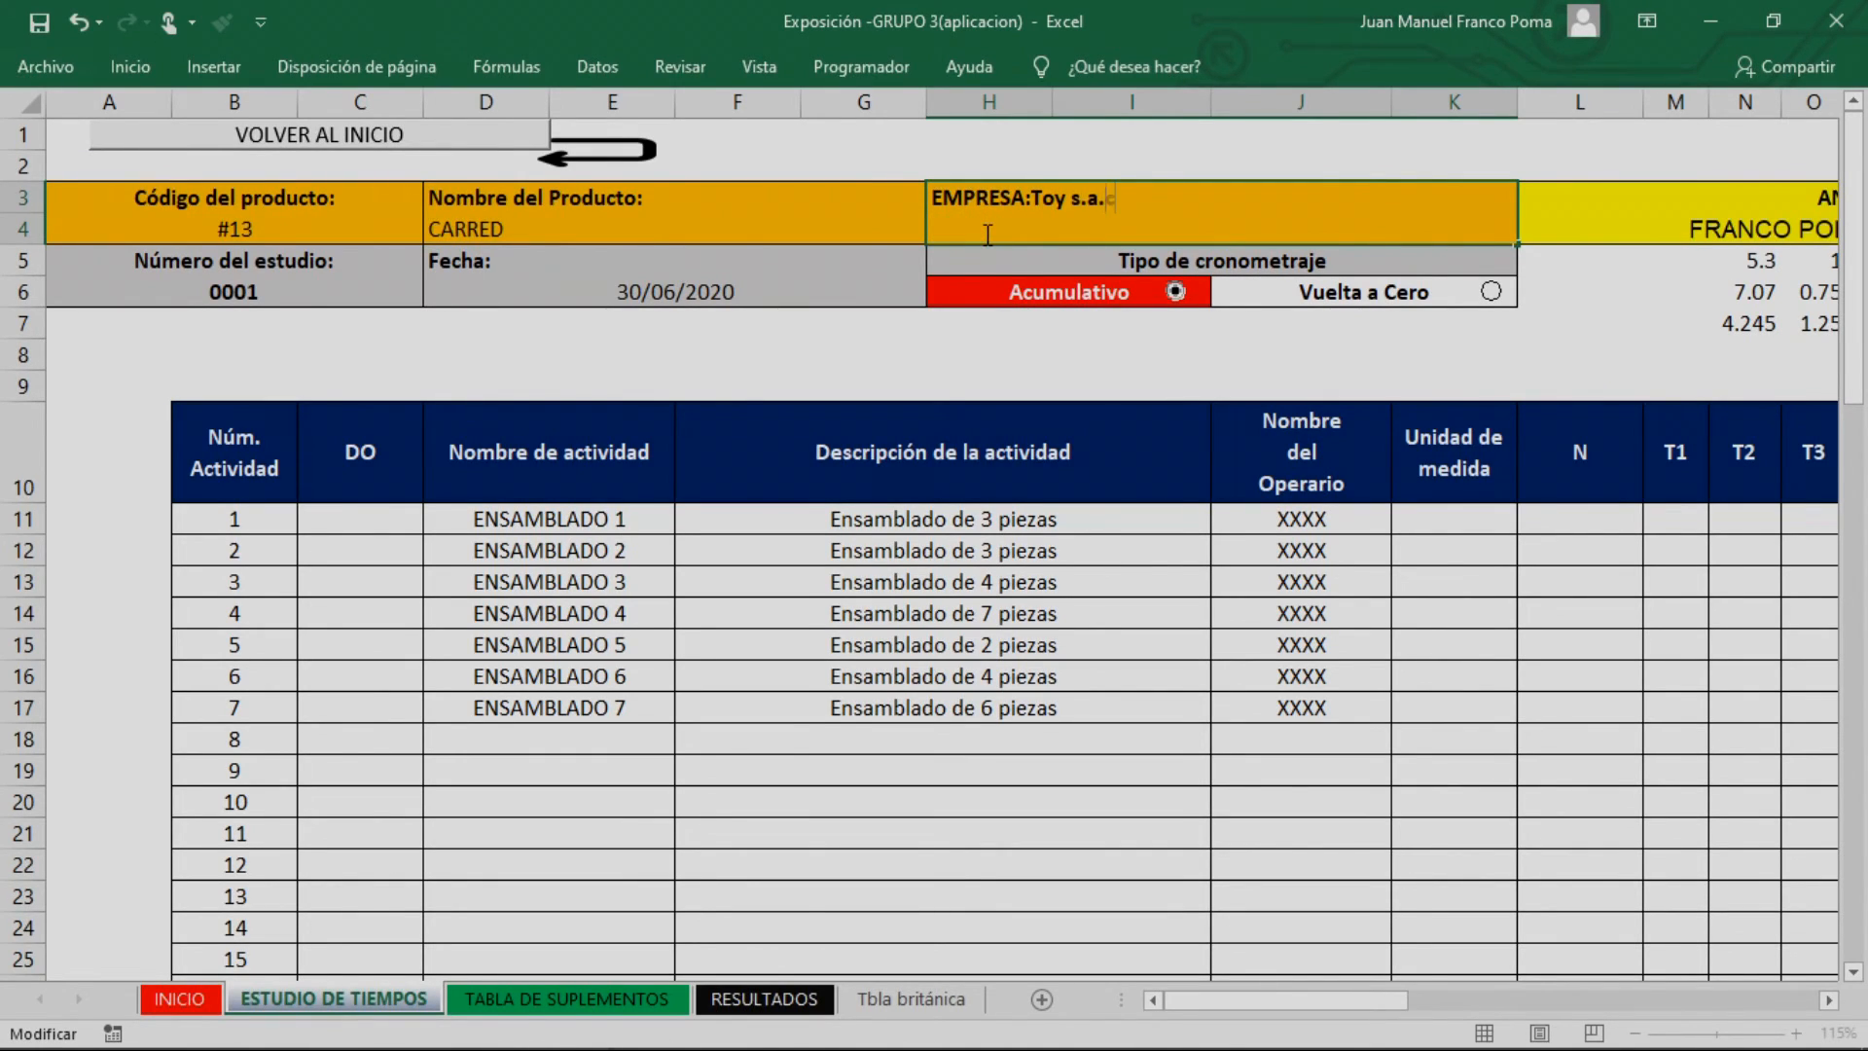
pyautogui.click(836, 333)
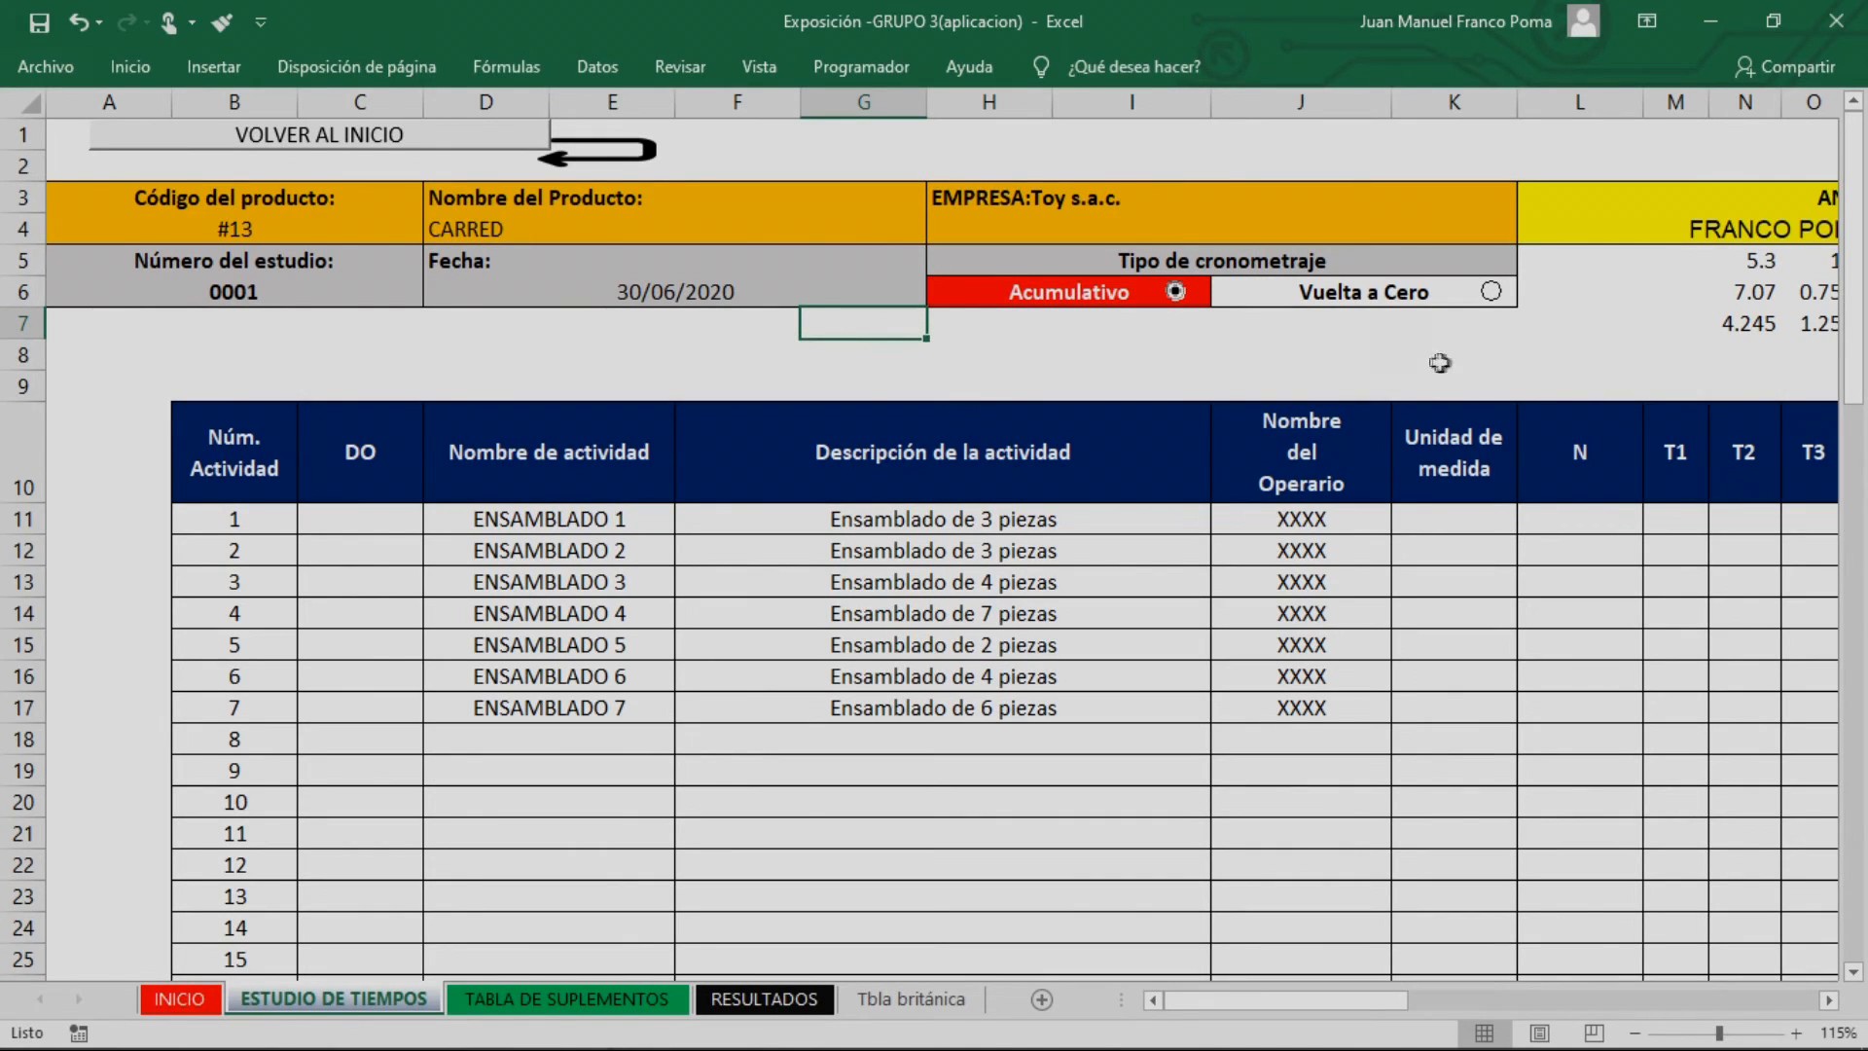
# Set the study's timing type (Tipo de cronometraje) to Vuelta a Cero
pyautogui.click(332, 285)
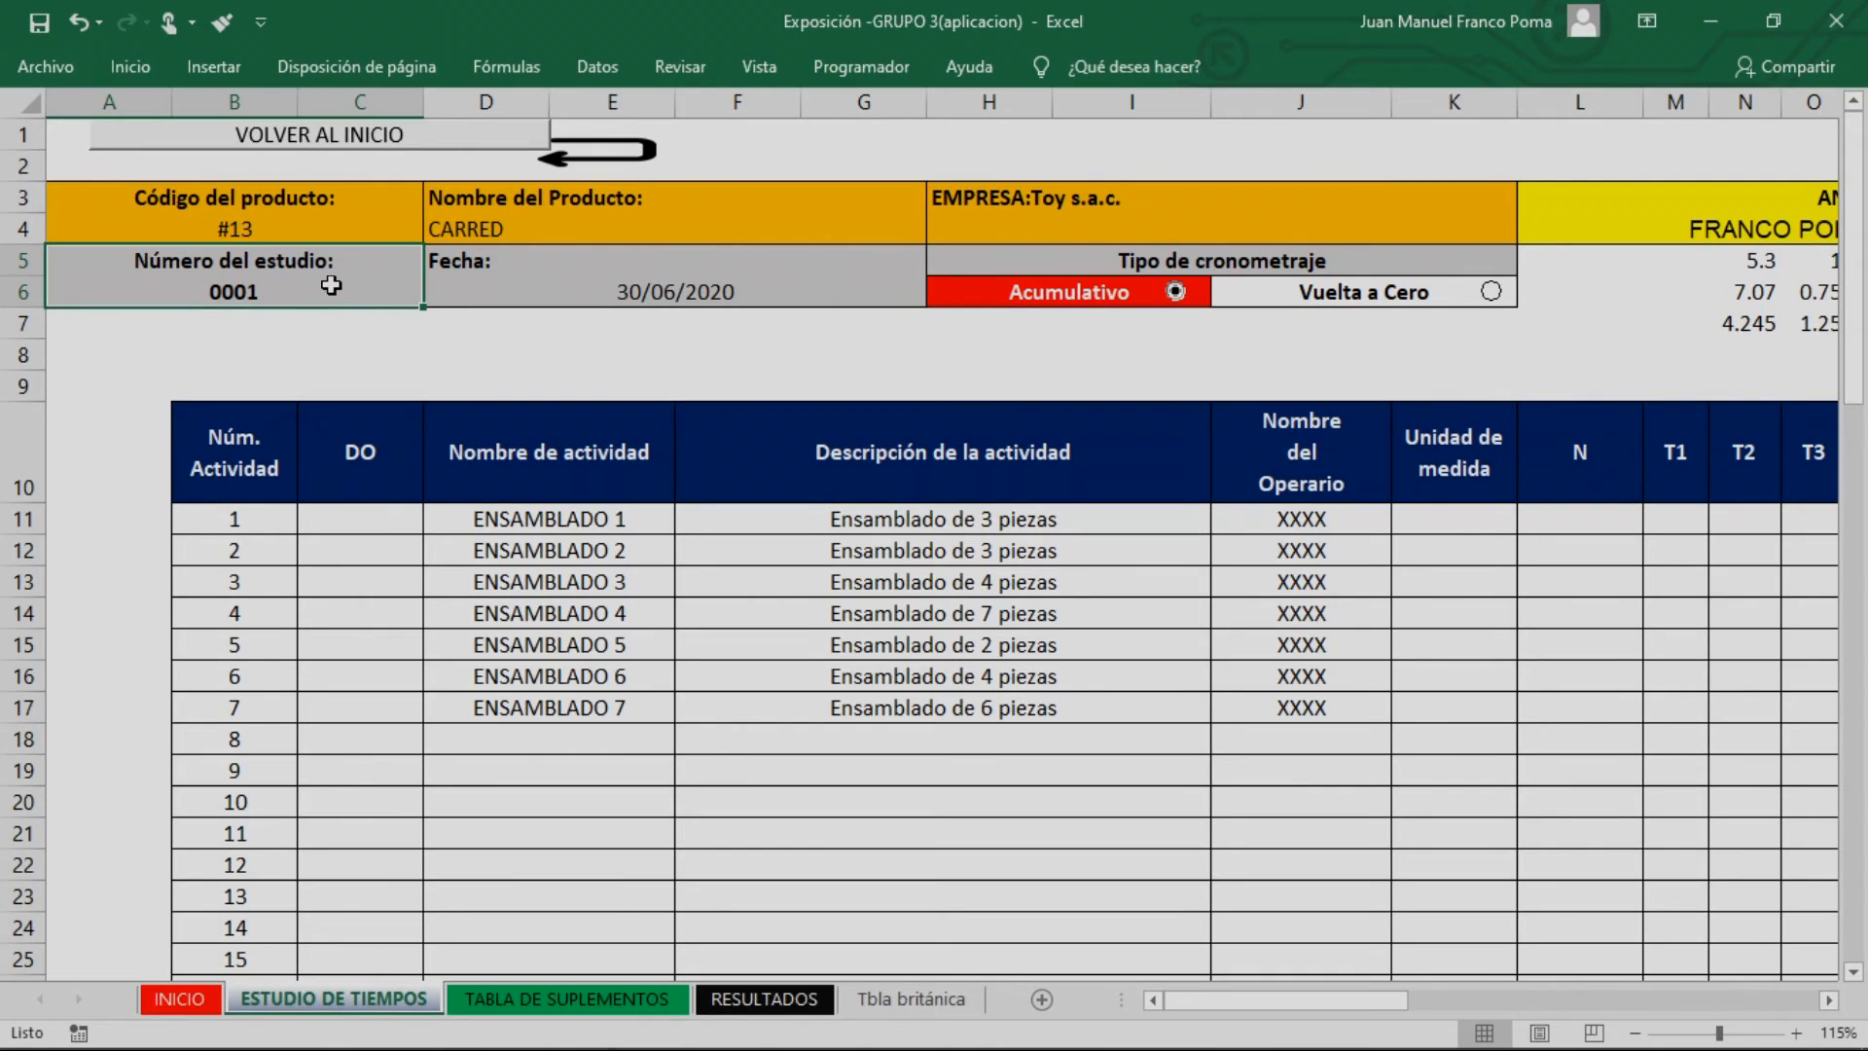
pyautogui.click(611, 280)
pyautogui.click(839, 364)
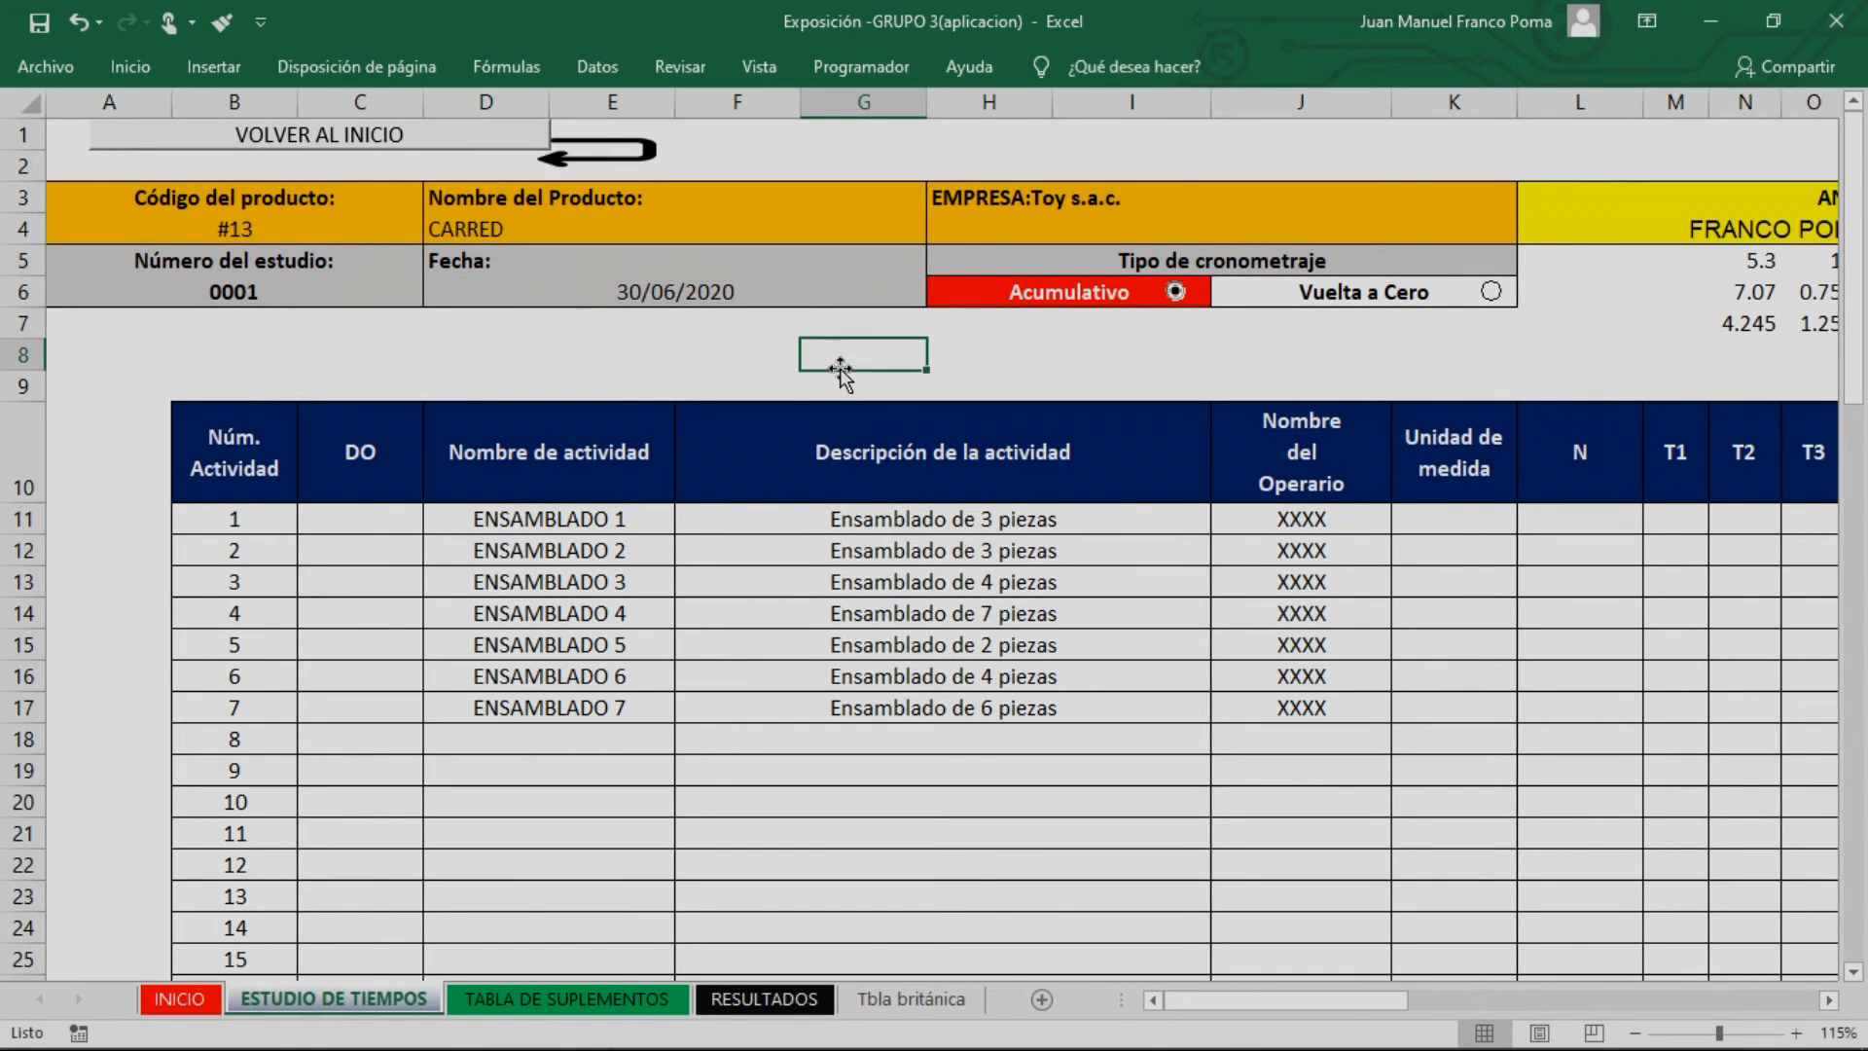
pyautogui.click(1067, 274)
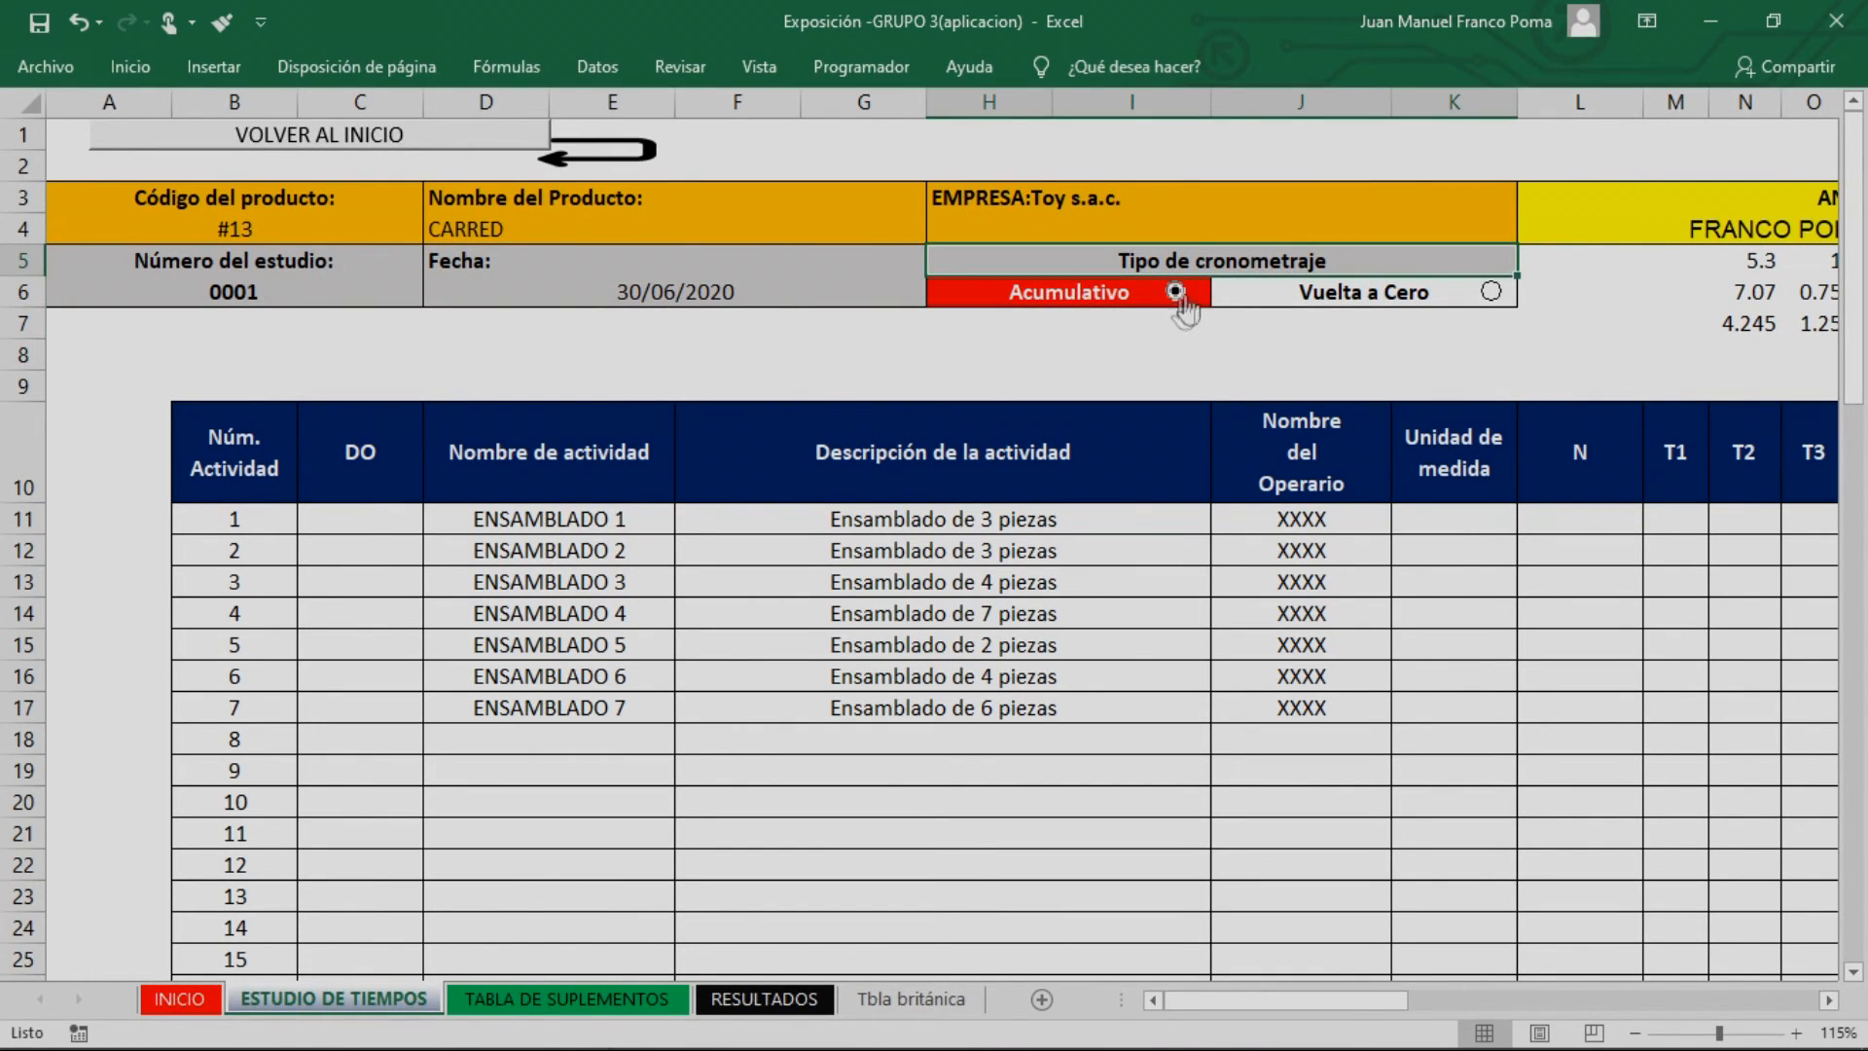
pyautogui.click(1490, 291)
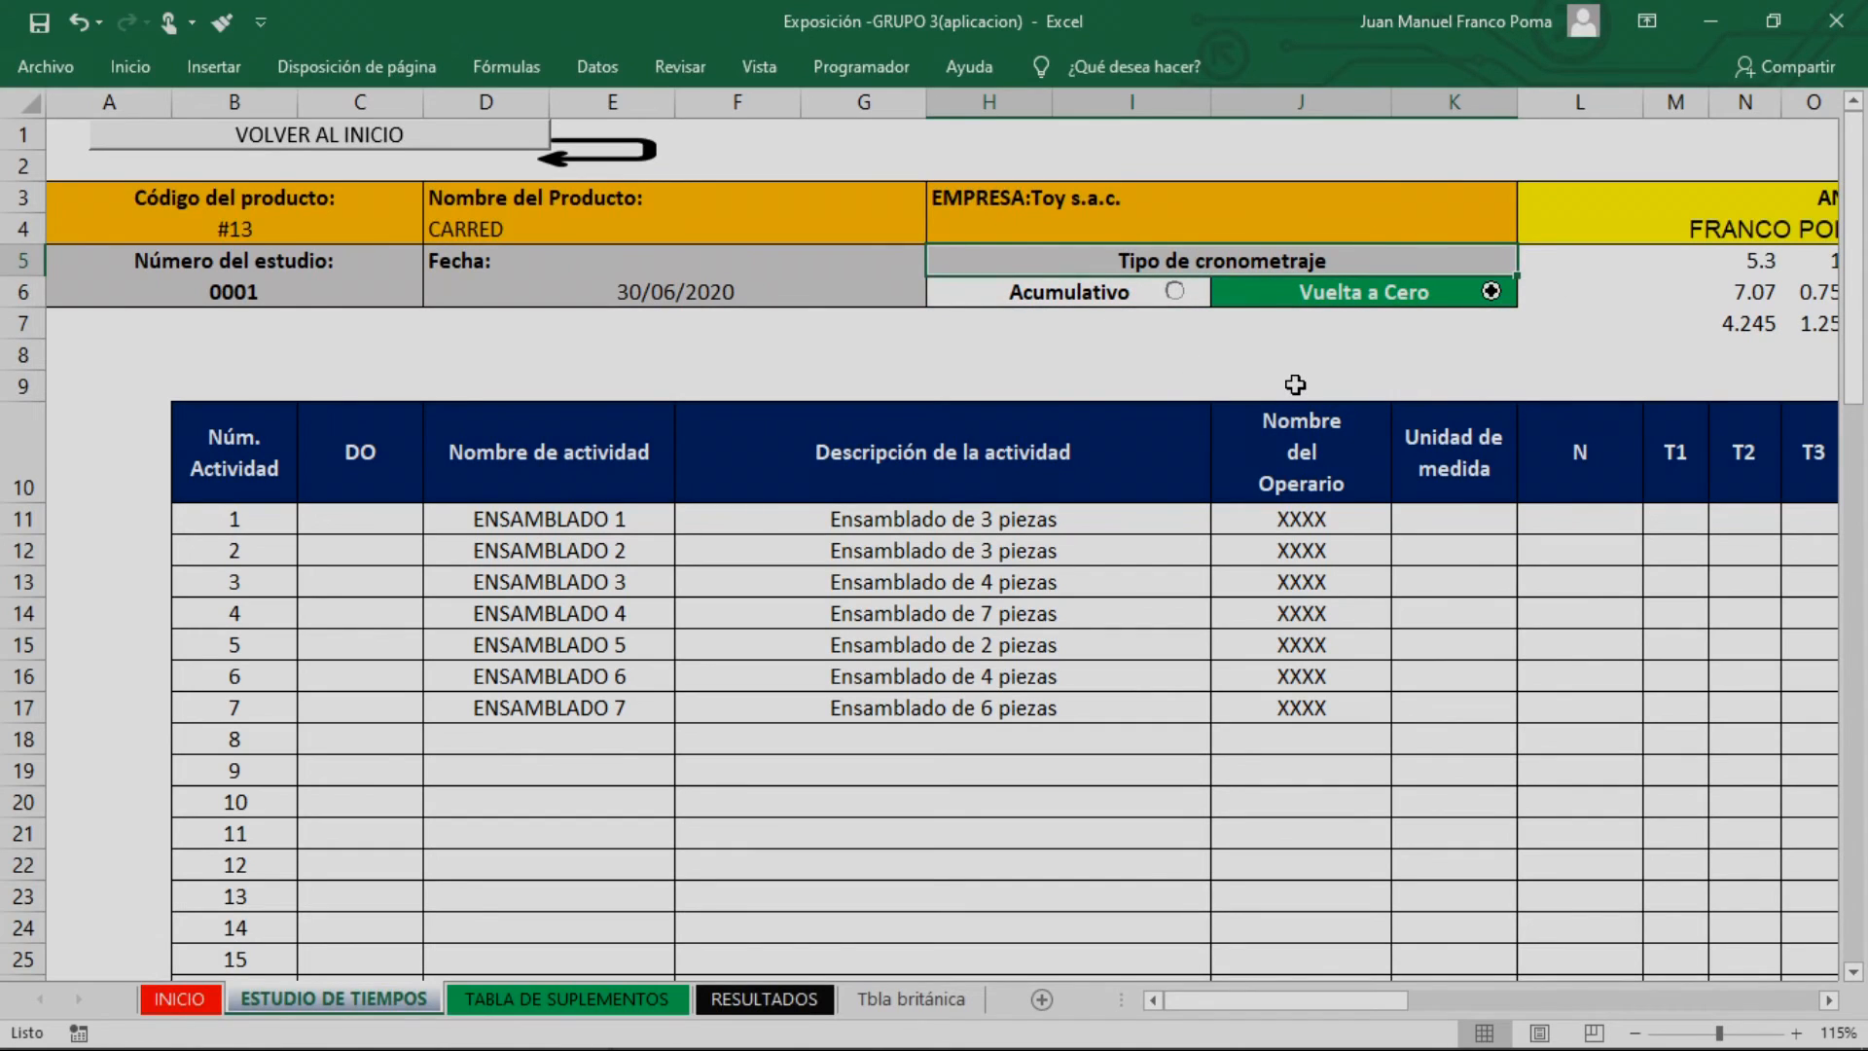
pyautogui.click(1175, 292)
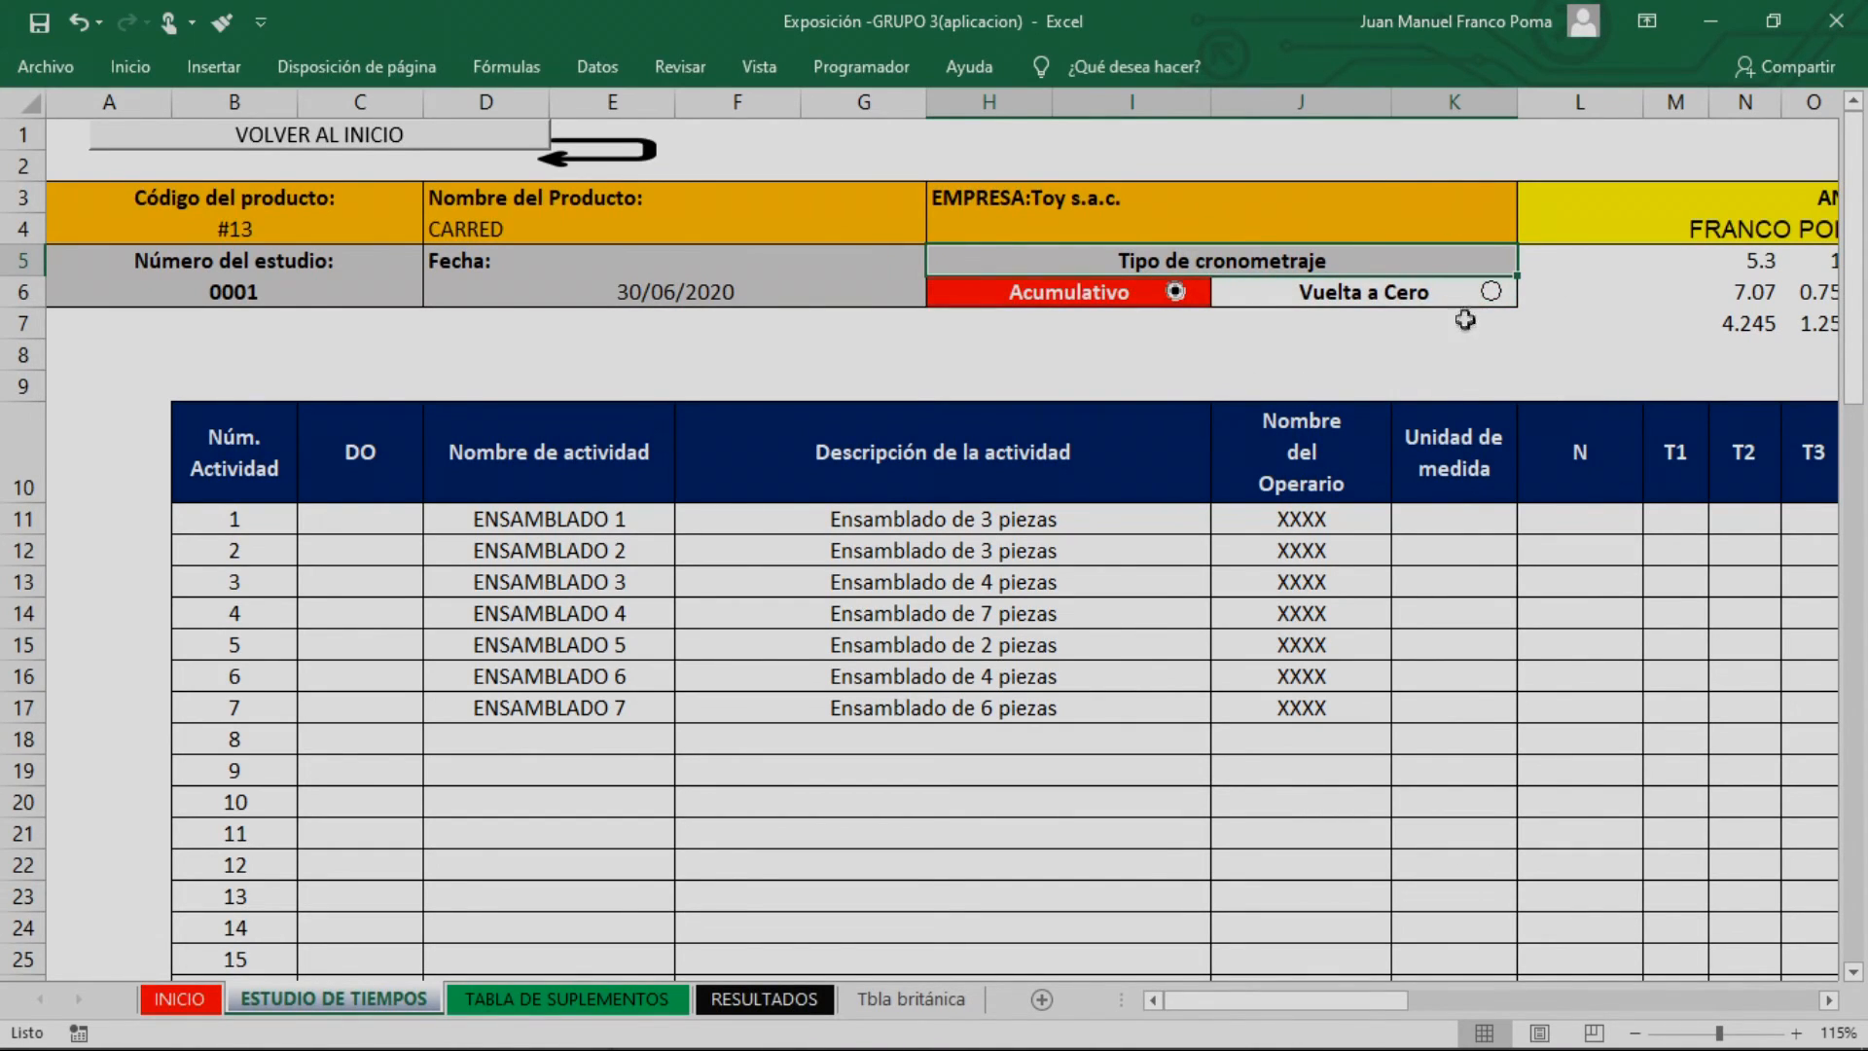
pyautogui.click(1491, 291)
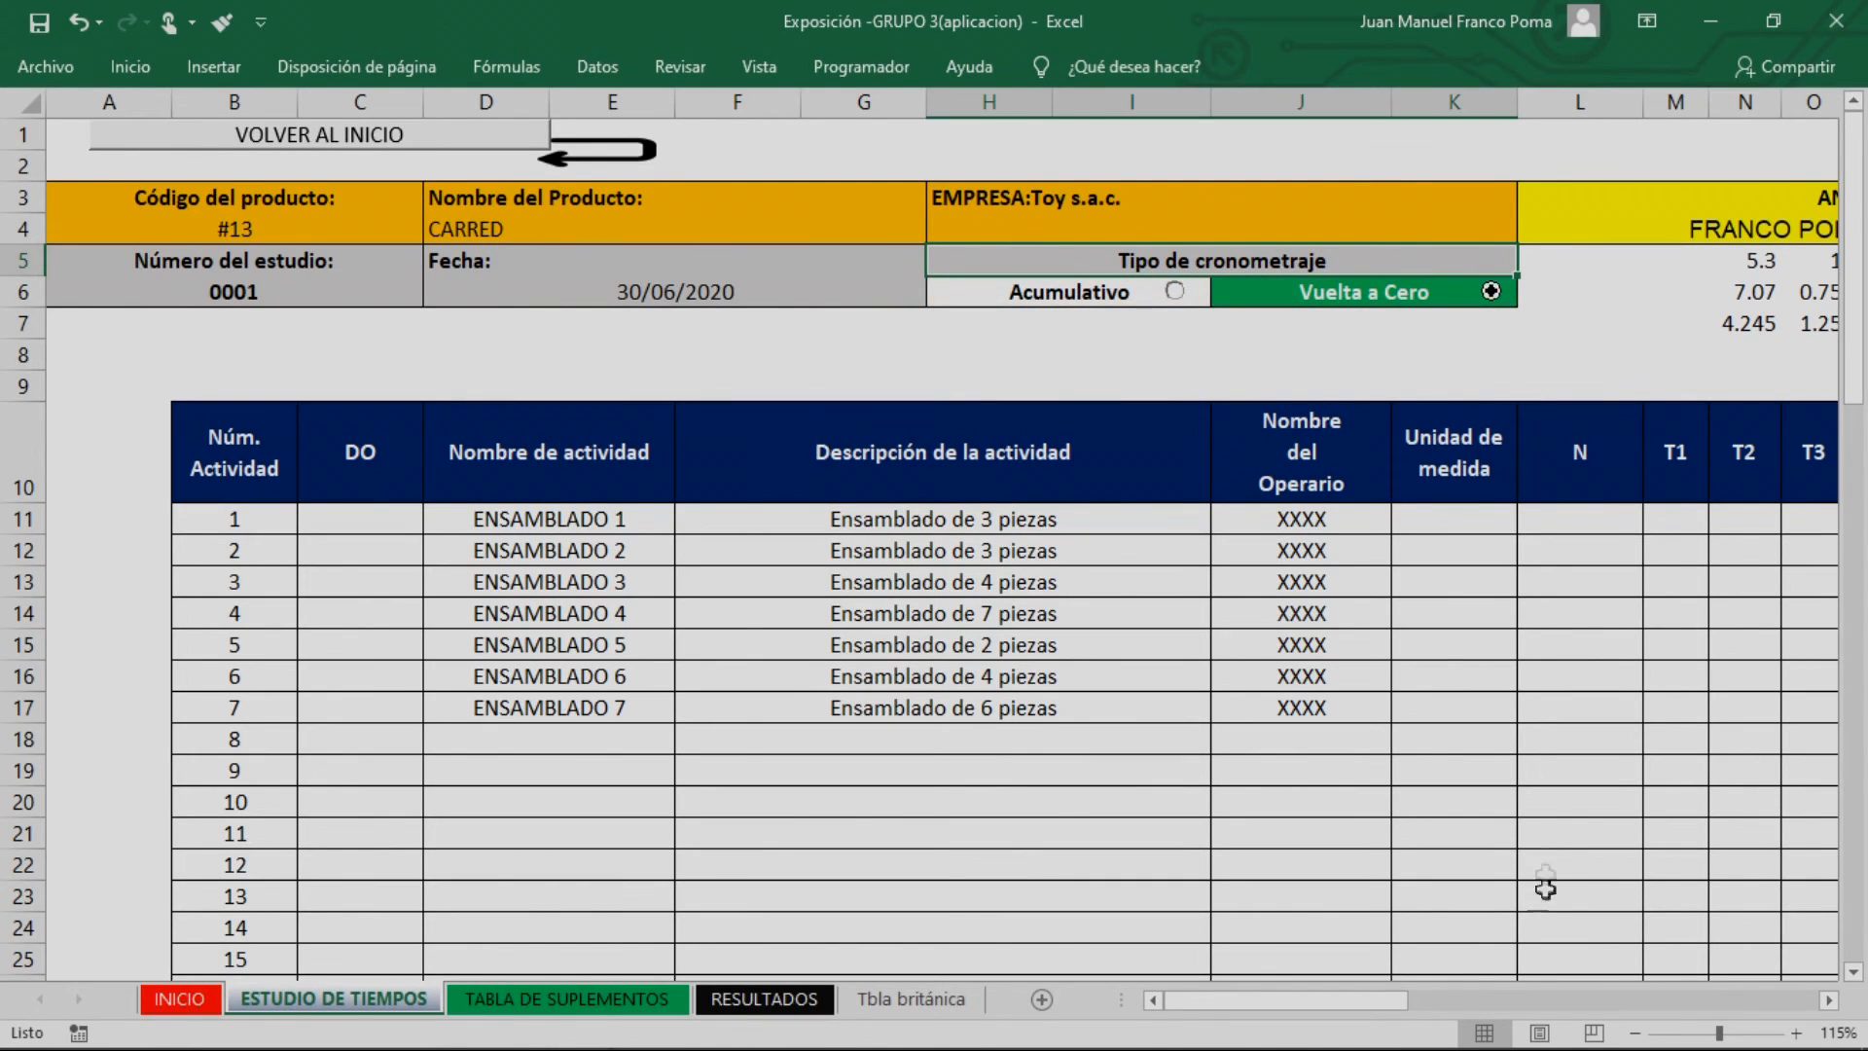
# Assign the operation symbol O in the DO column to activities 1 to 7, ENSAMBLADO 1 through ENSAMBLADO 7
pyautogui.moveTo(1394, 1003); pyautogui.dragTo(1474, 1002)
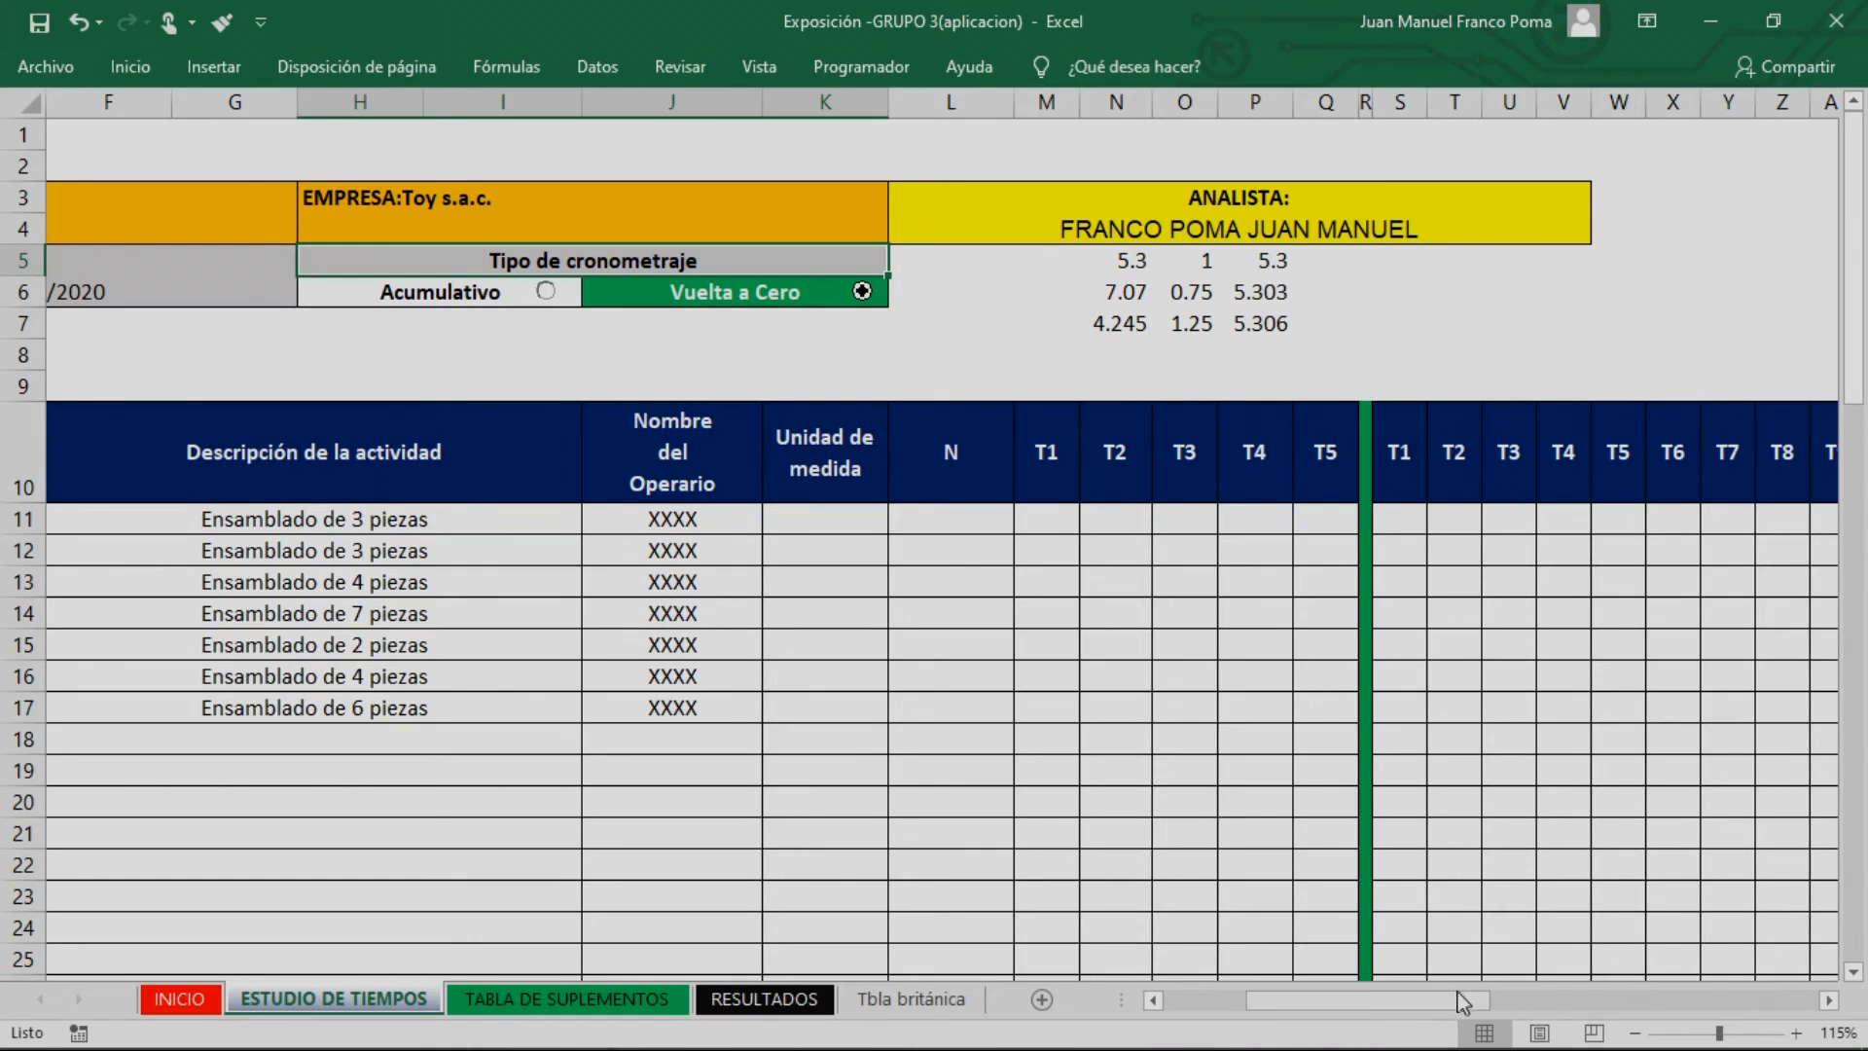
pyautogui.moveTo(1287, 1008); pyautogui.dragTo(1204, 1010)
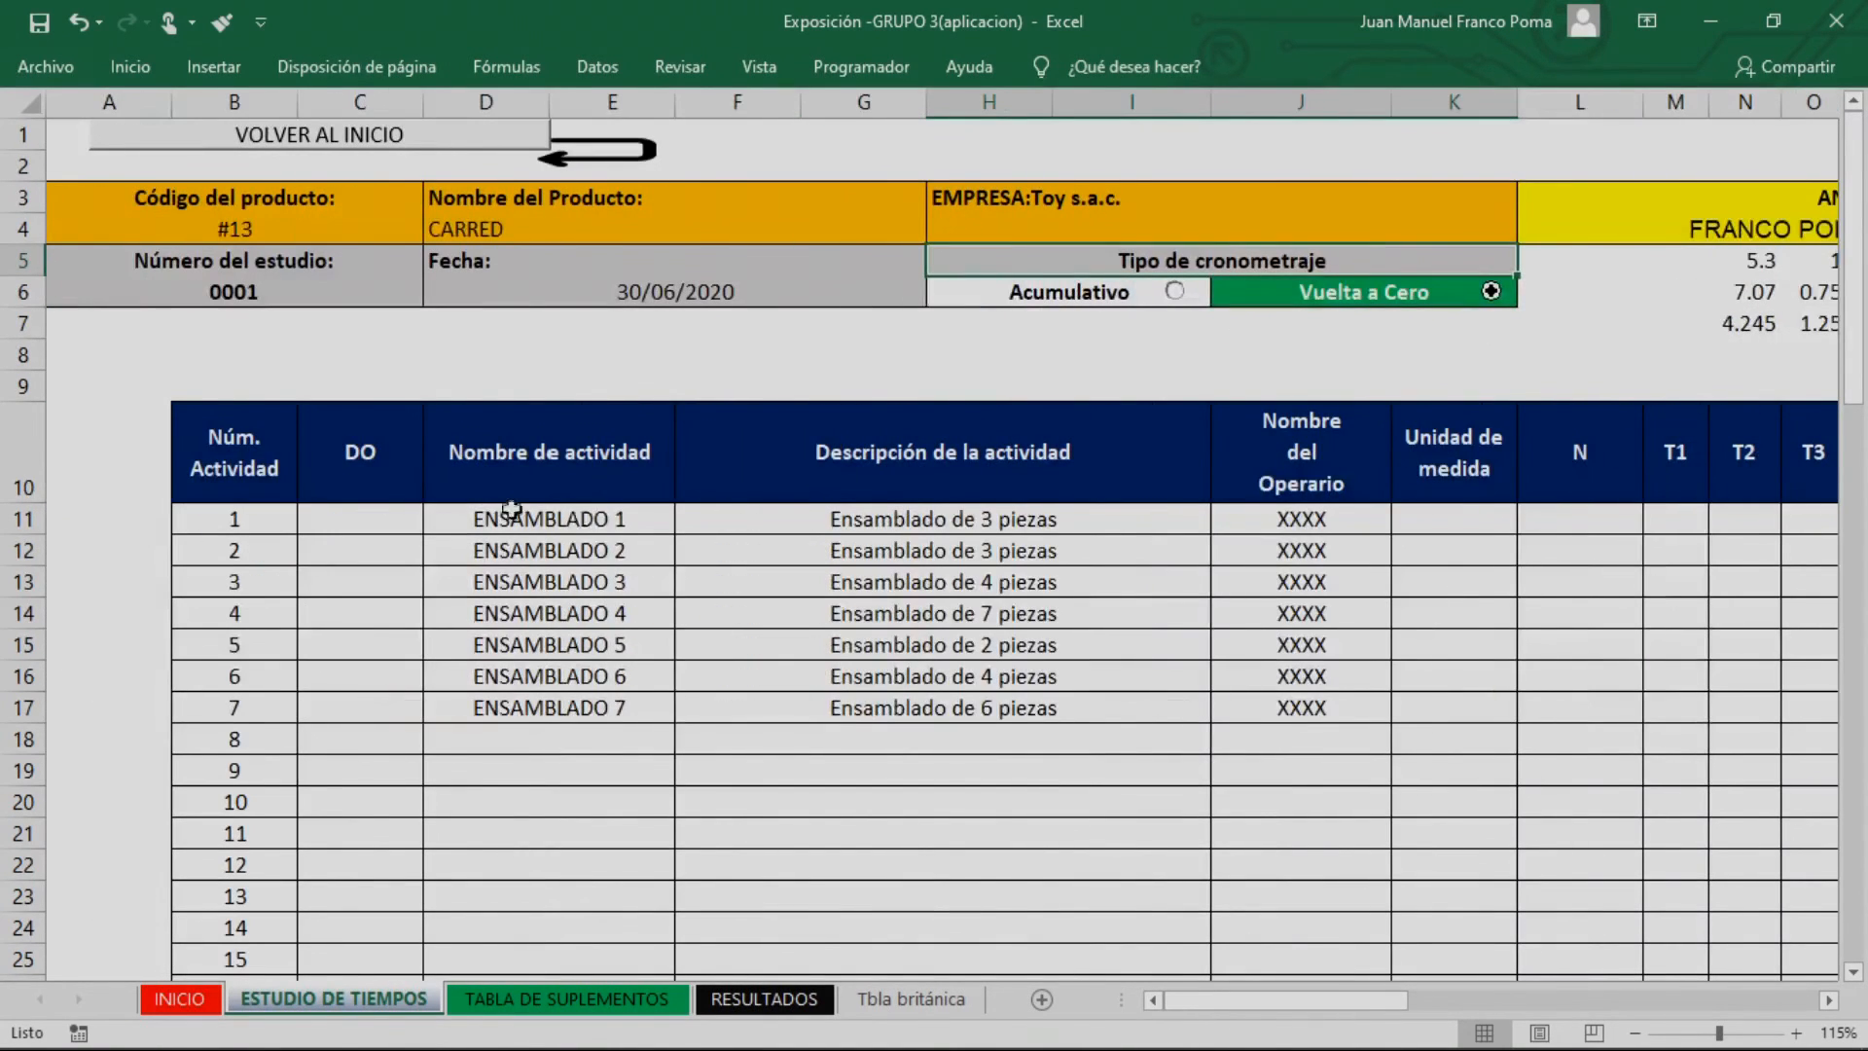
pyautogui.click(361, 519)
pyautogui.click(436, 524)
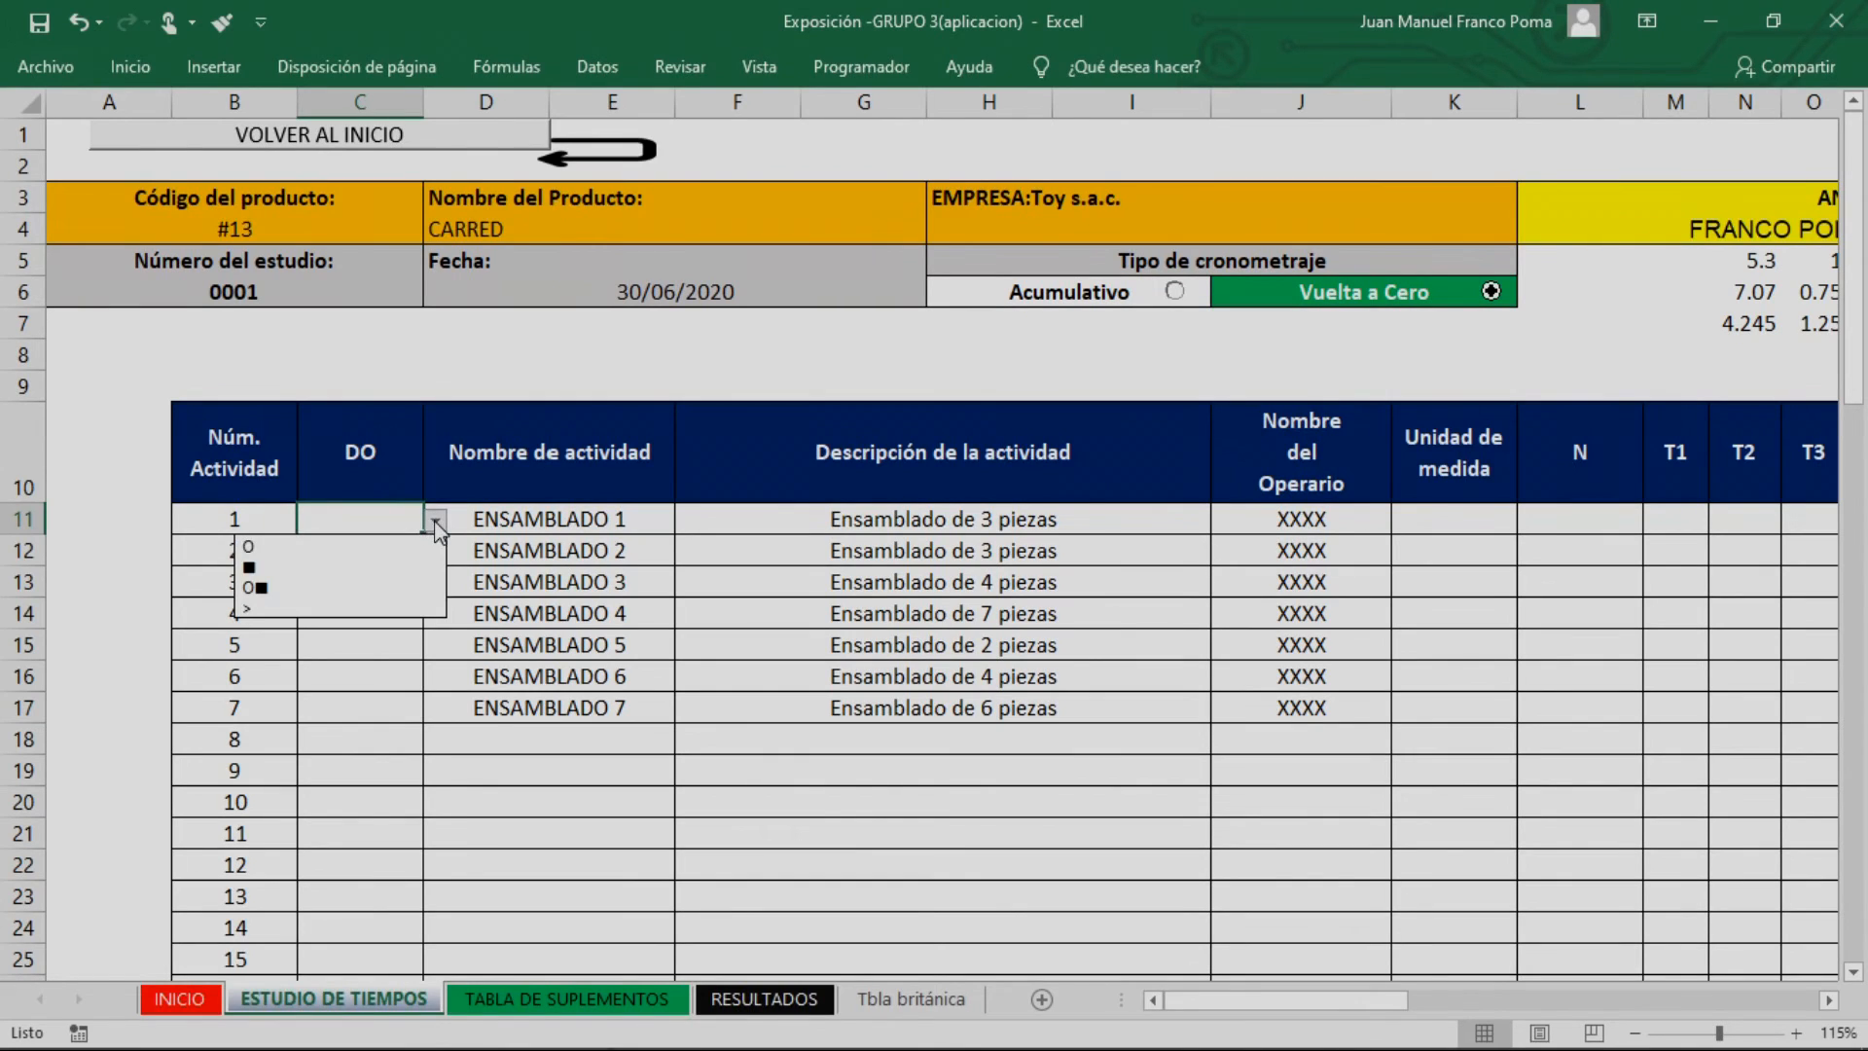
pyautogui.click(375, 543)
pyautogui.click(384, 547)
pyautogui.click(436, 552)
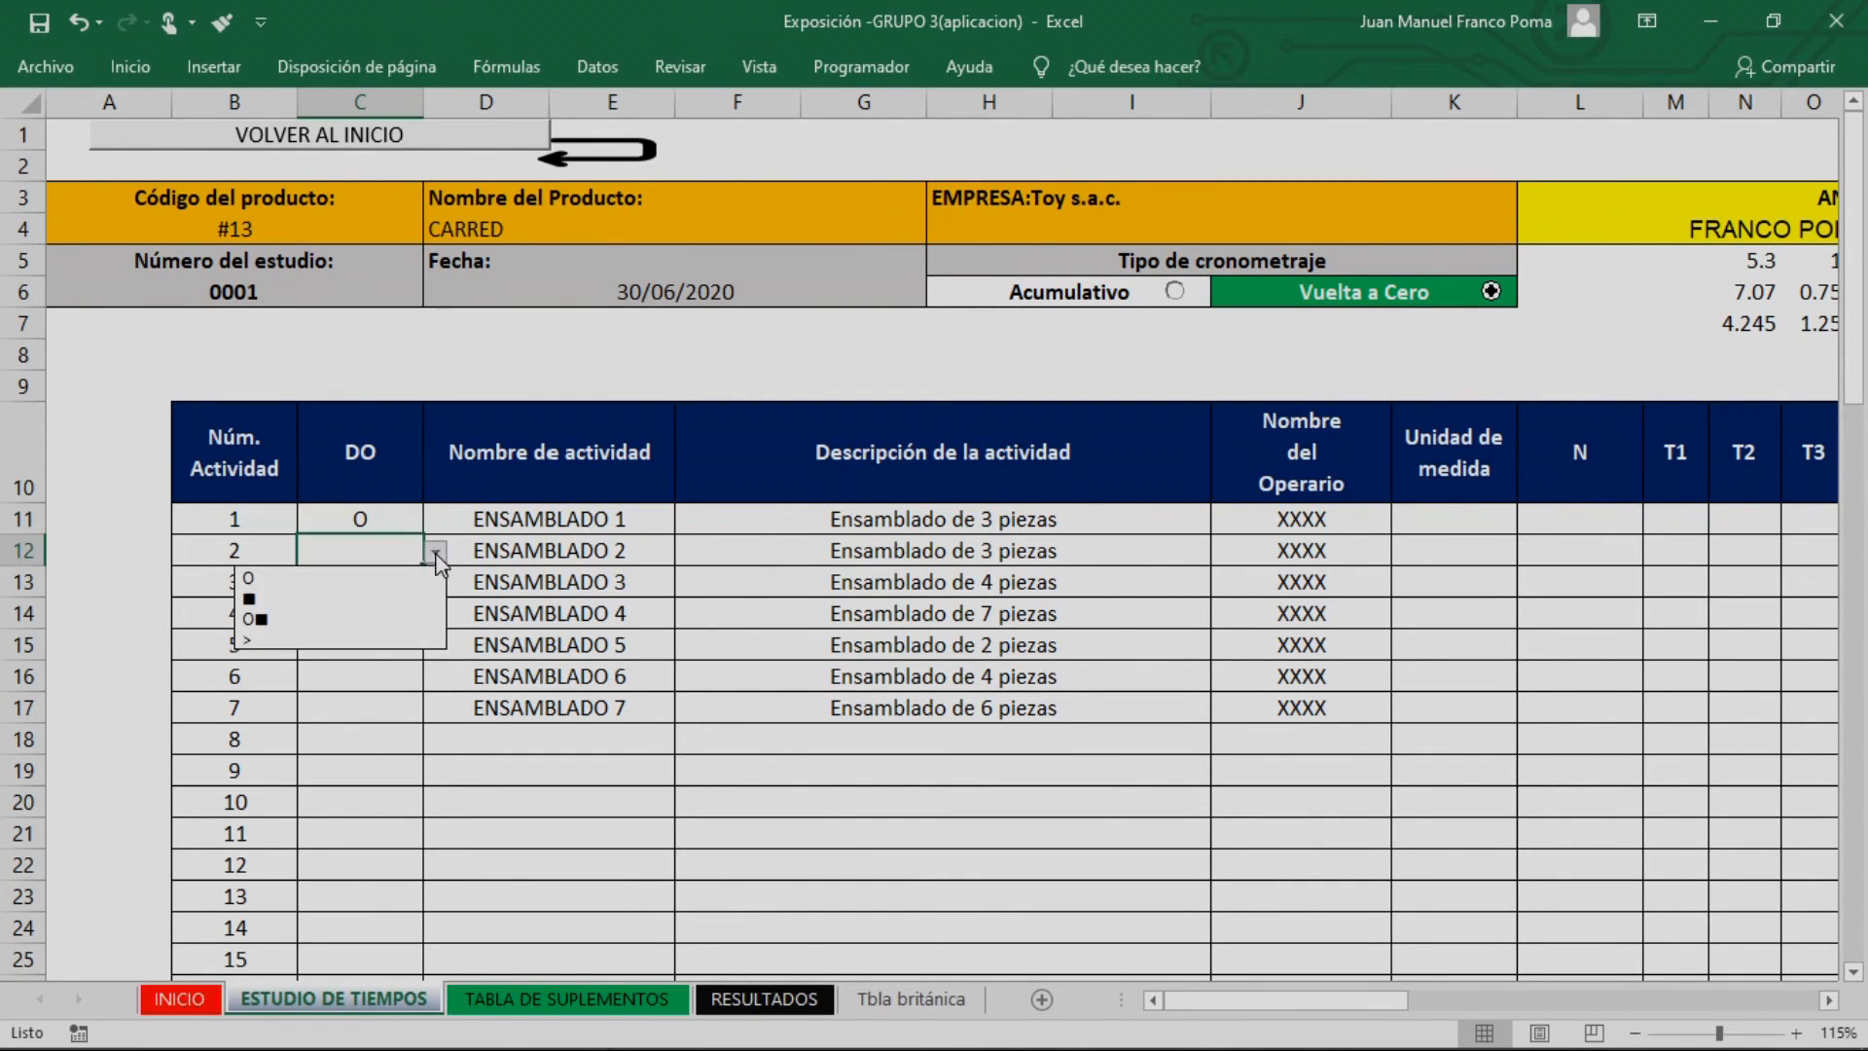
pyautogui.click(378, 580)
pyautogui.click(384, 581)
pyautogui.click(436, 583)
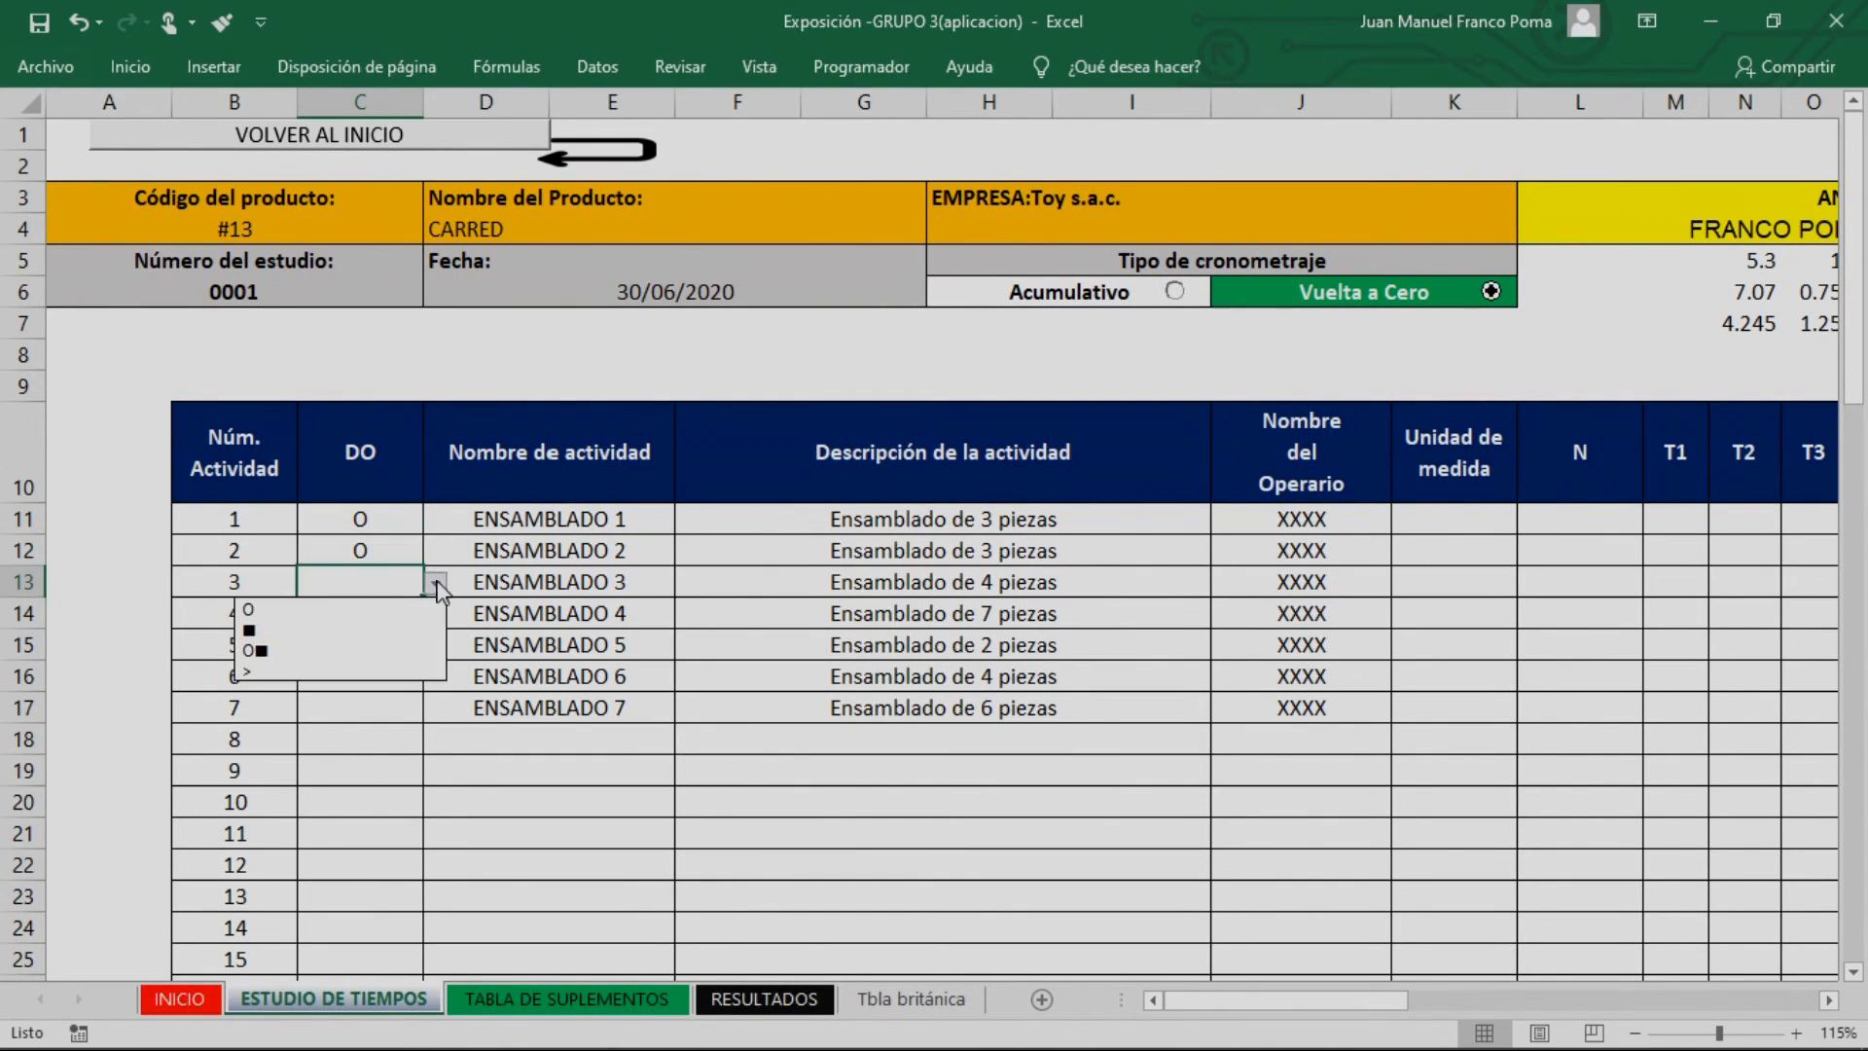
pyautogui.click(372, 608)
pyautogui.click(373, 607)
pyautogui.click(436, 616)
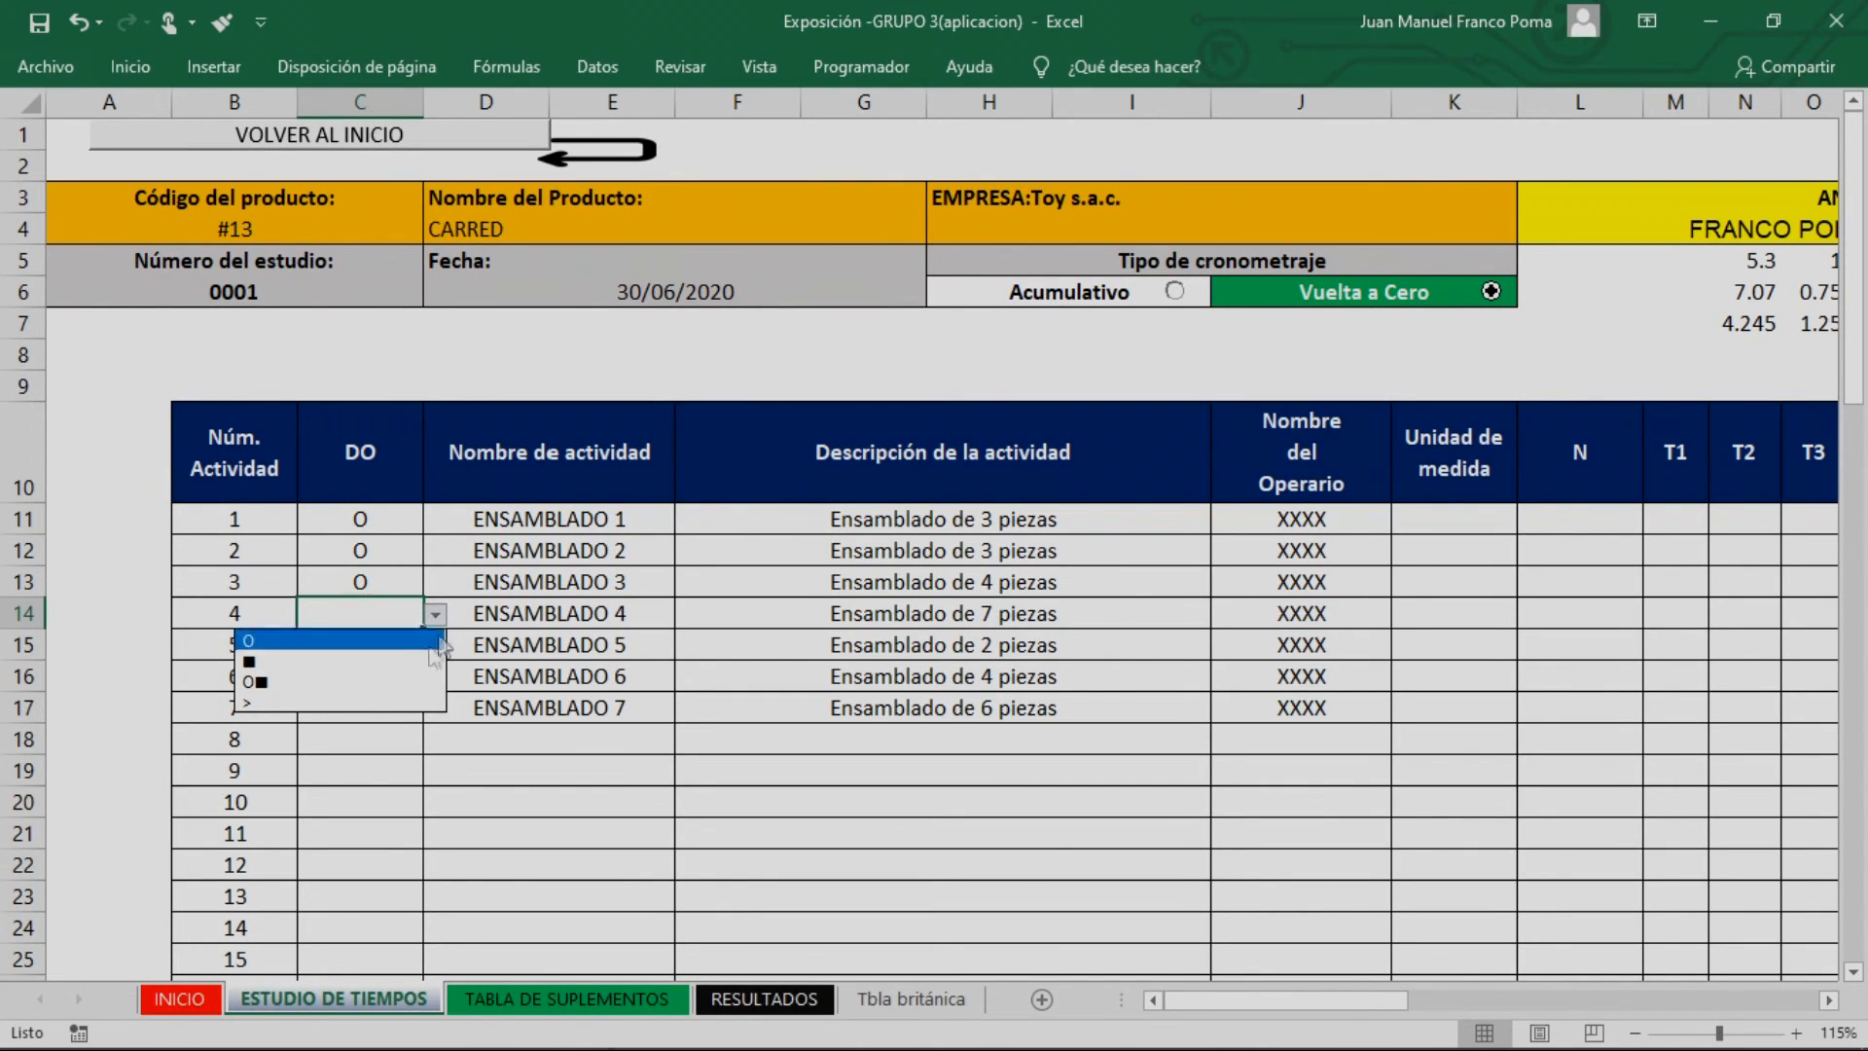
pyautogui.click(375, 640)
pyautogui.click(387, 635)
pyautogui.click(436, 645)
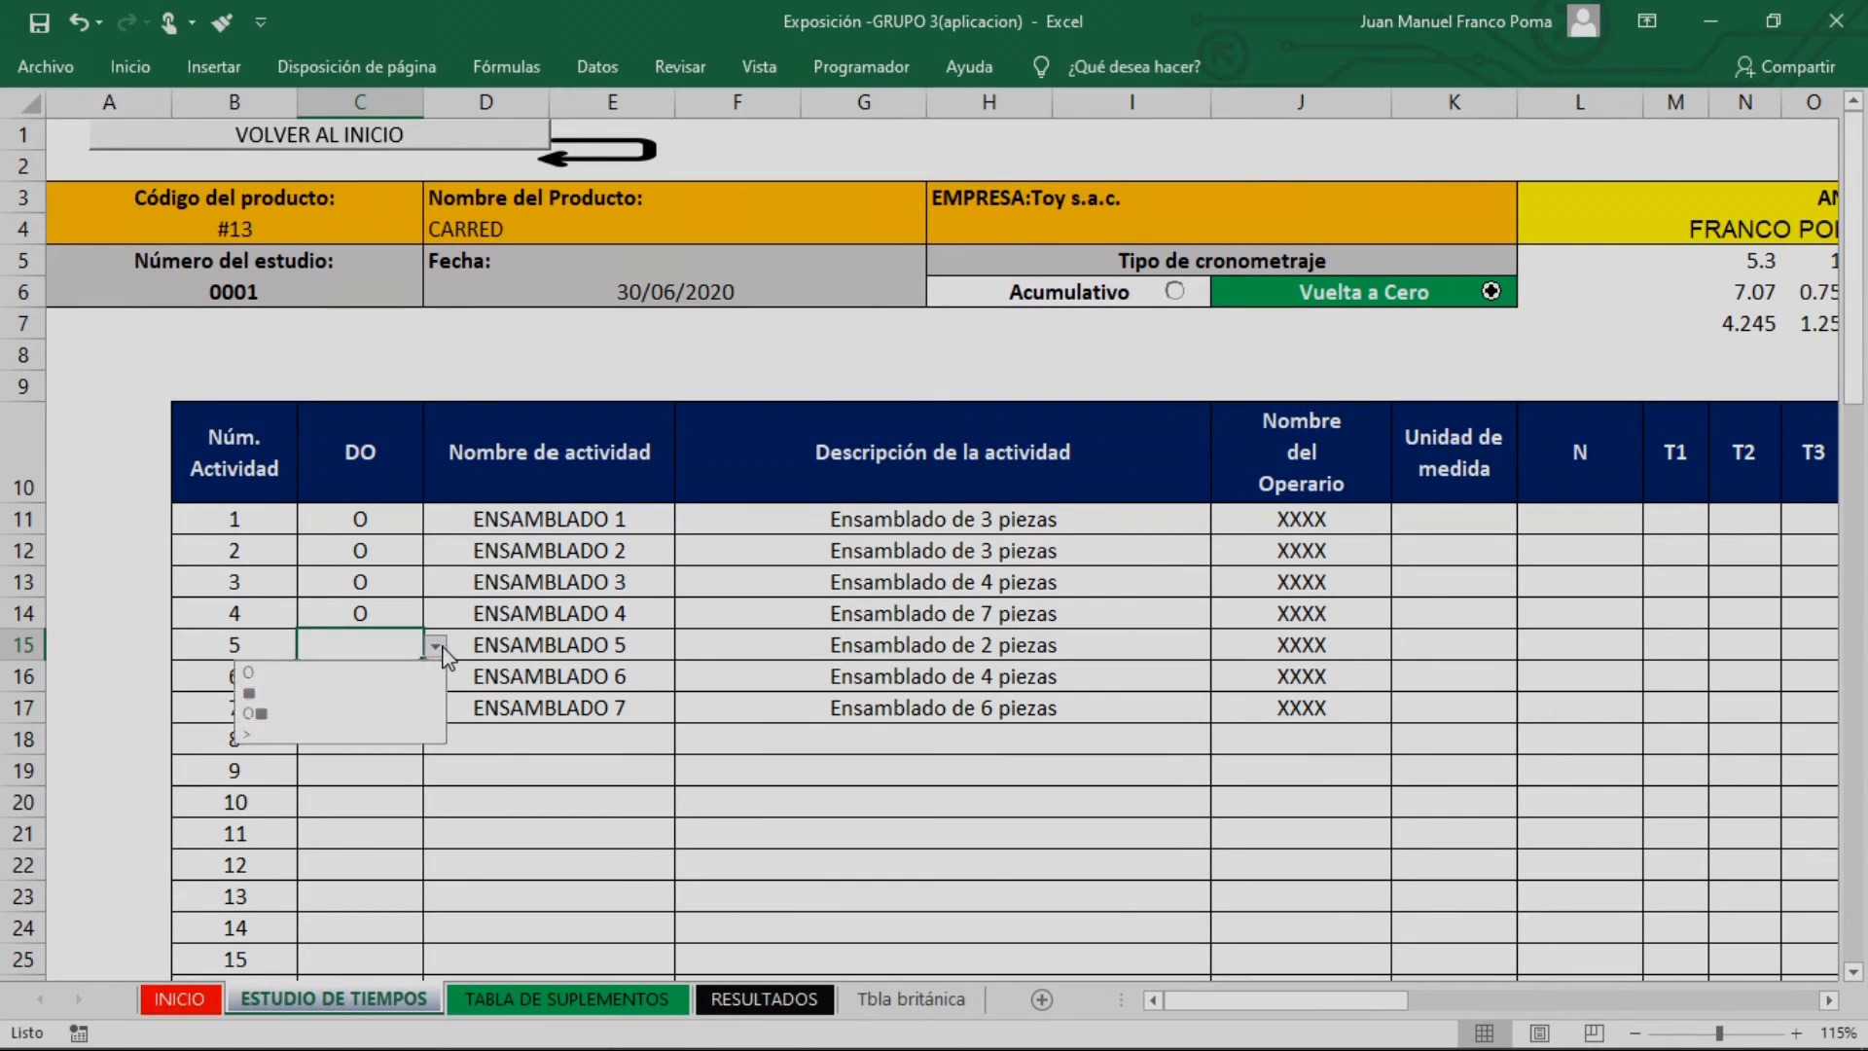
pyautogui.click(372, 672)
pyautogui.click(394, 674)
pyautogui.click(436, 676)
pyautogui.click(292, 703)
pyautogui.click(379, 707)
pyautogui.click(436, 709)
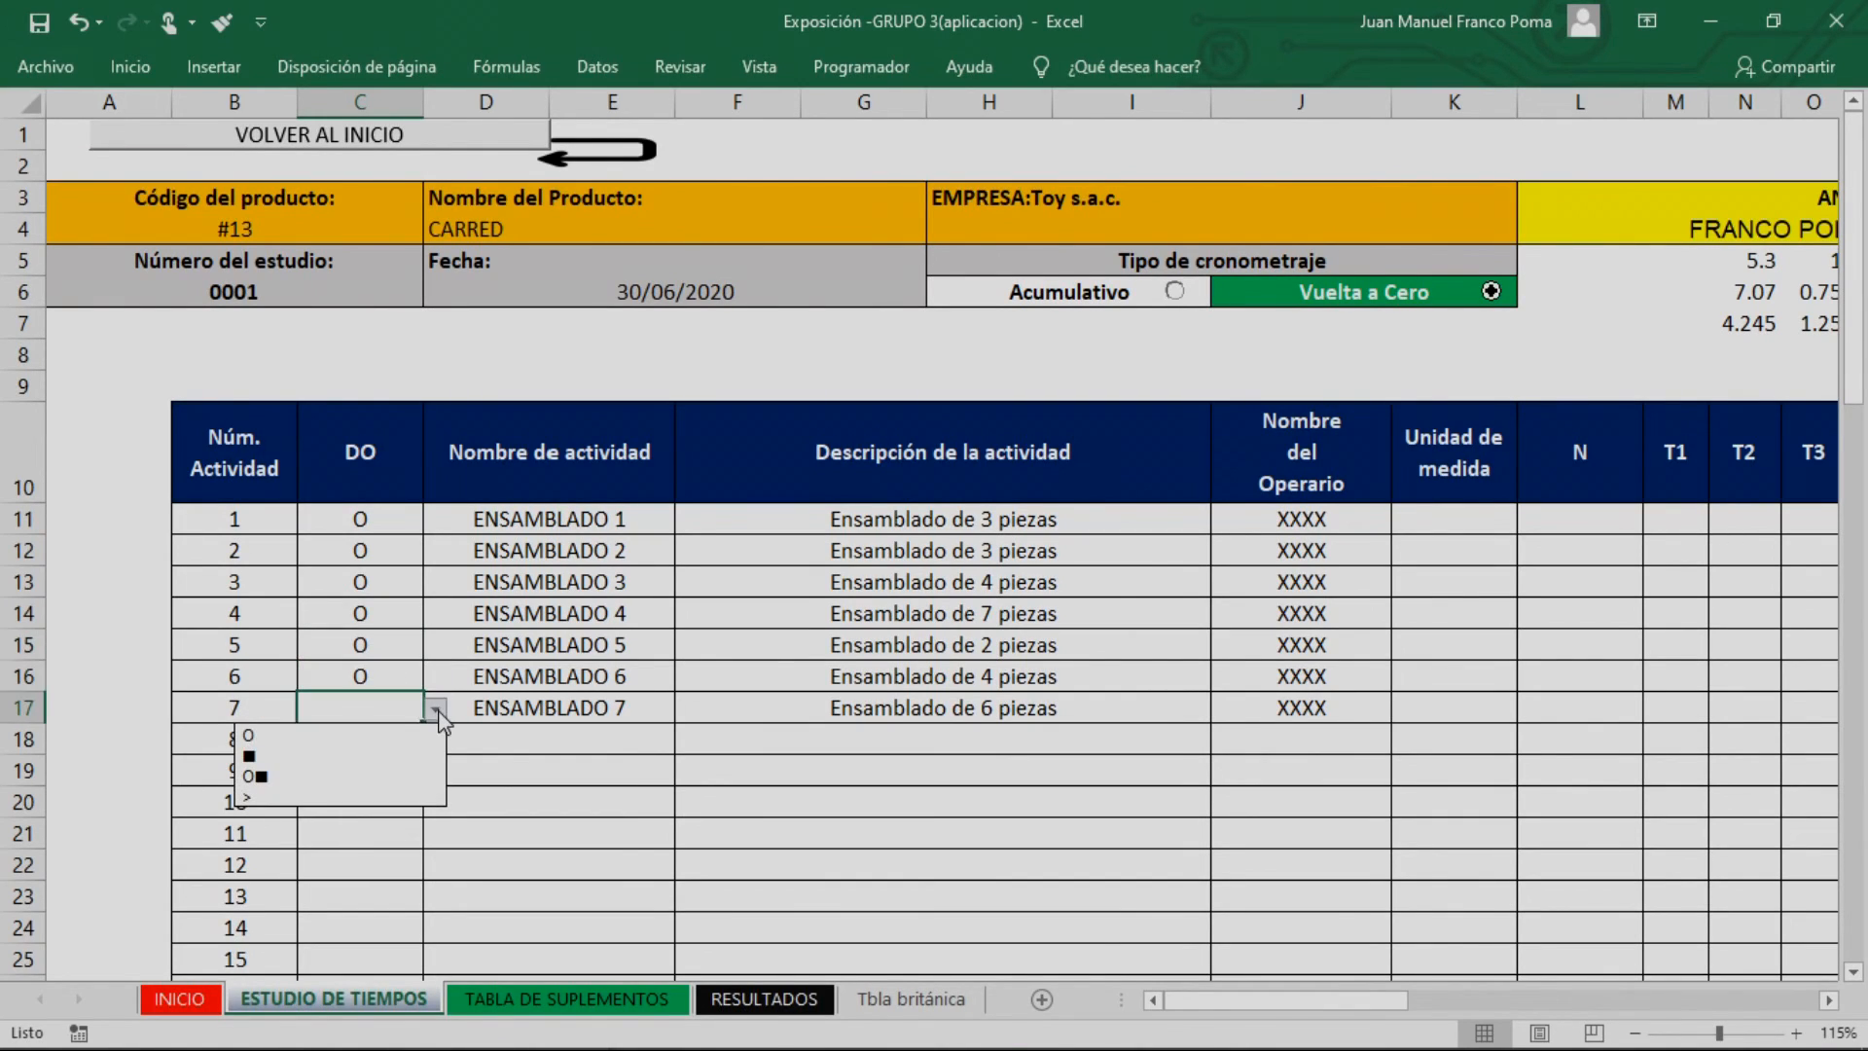
pyautogui.click(381, 736)
# Set the unit of measure (Unidad de medida) to Segundo for activities 1 to 7
pyautogui.click(515, 728)
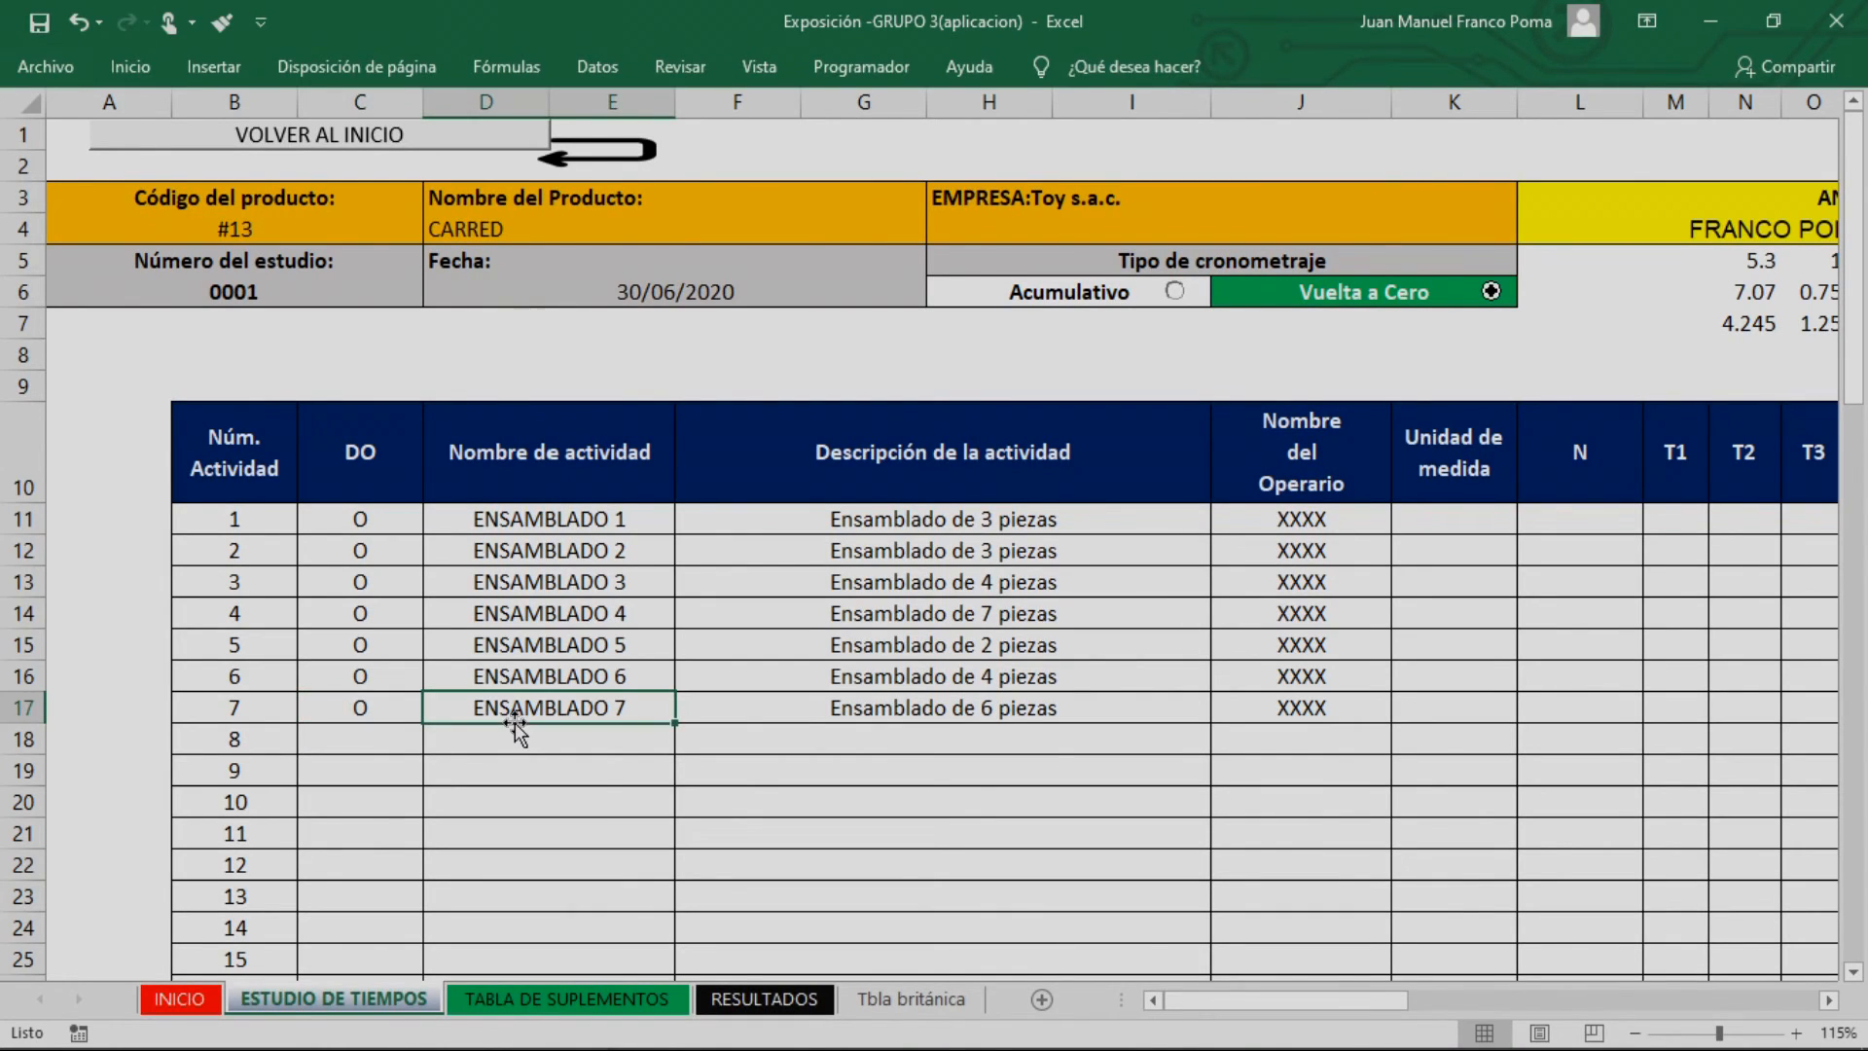
pyautogui.click(890, 703)
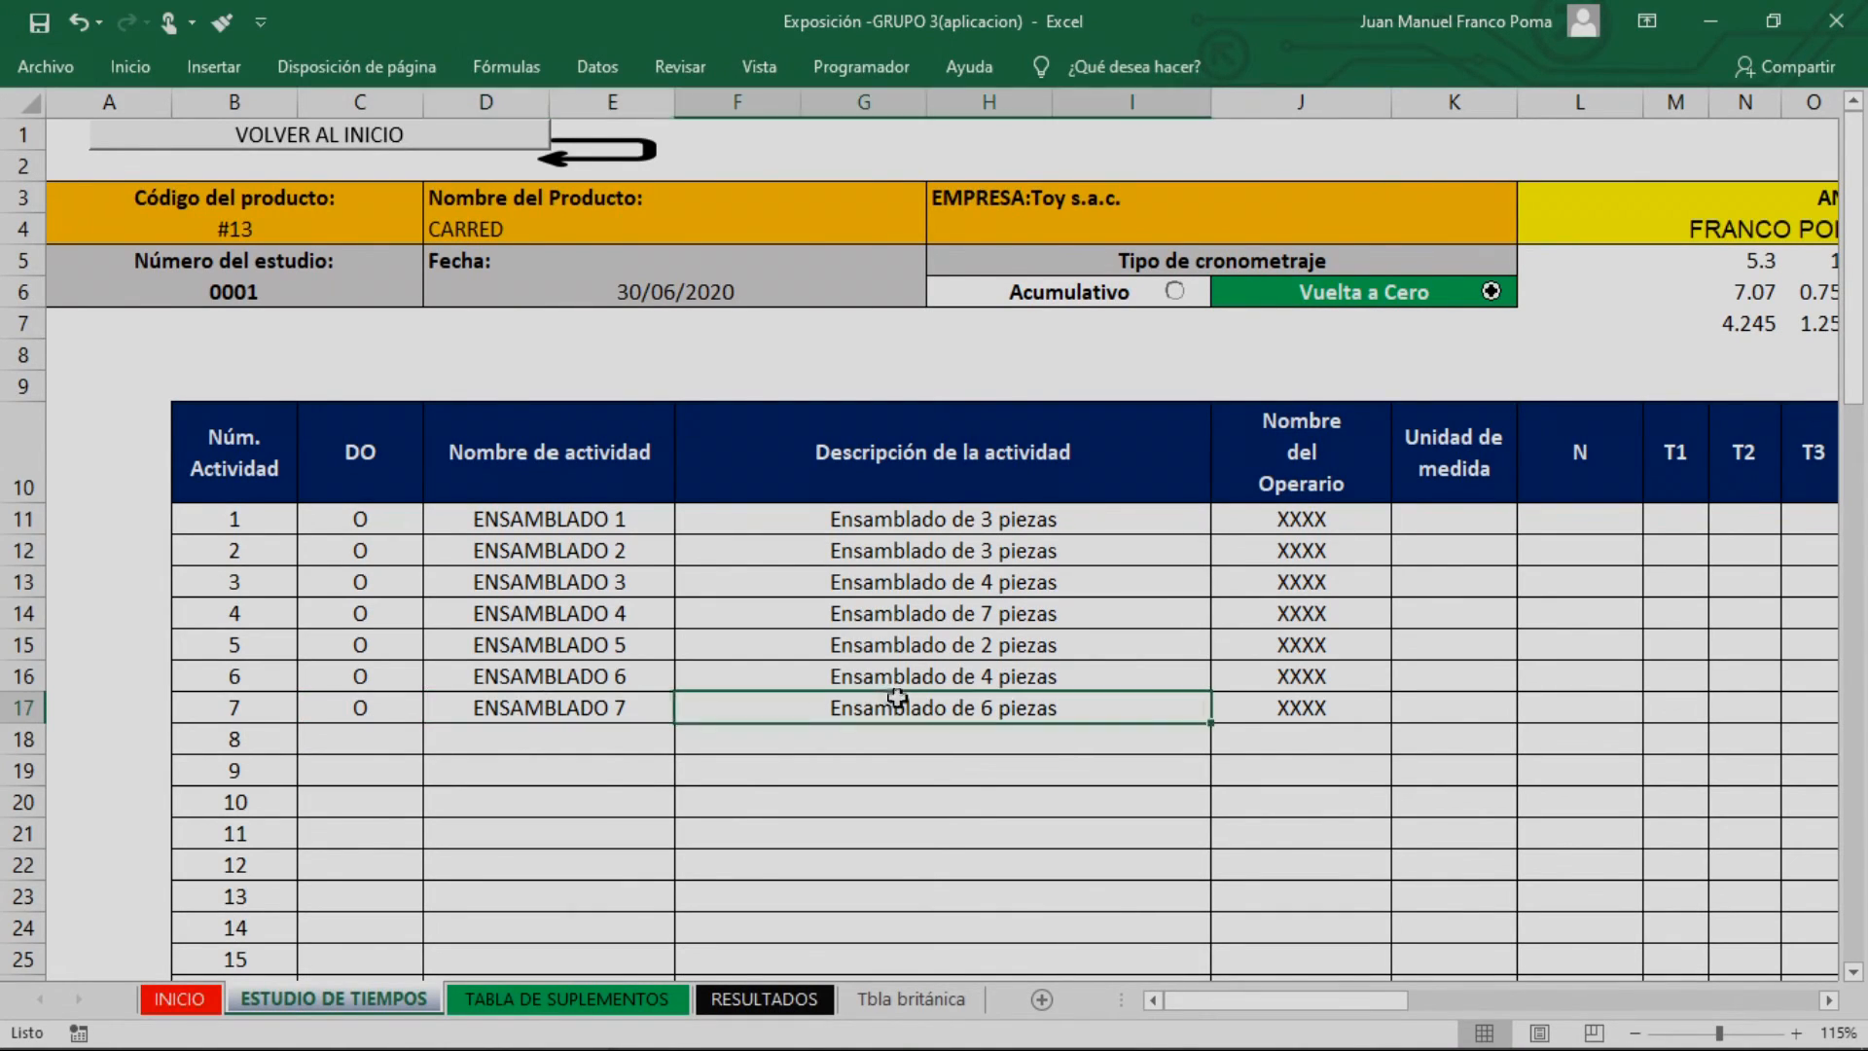
pyautogui.moveTo(1367, 1003); pyautogui.dragTo(1401, 1019)
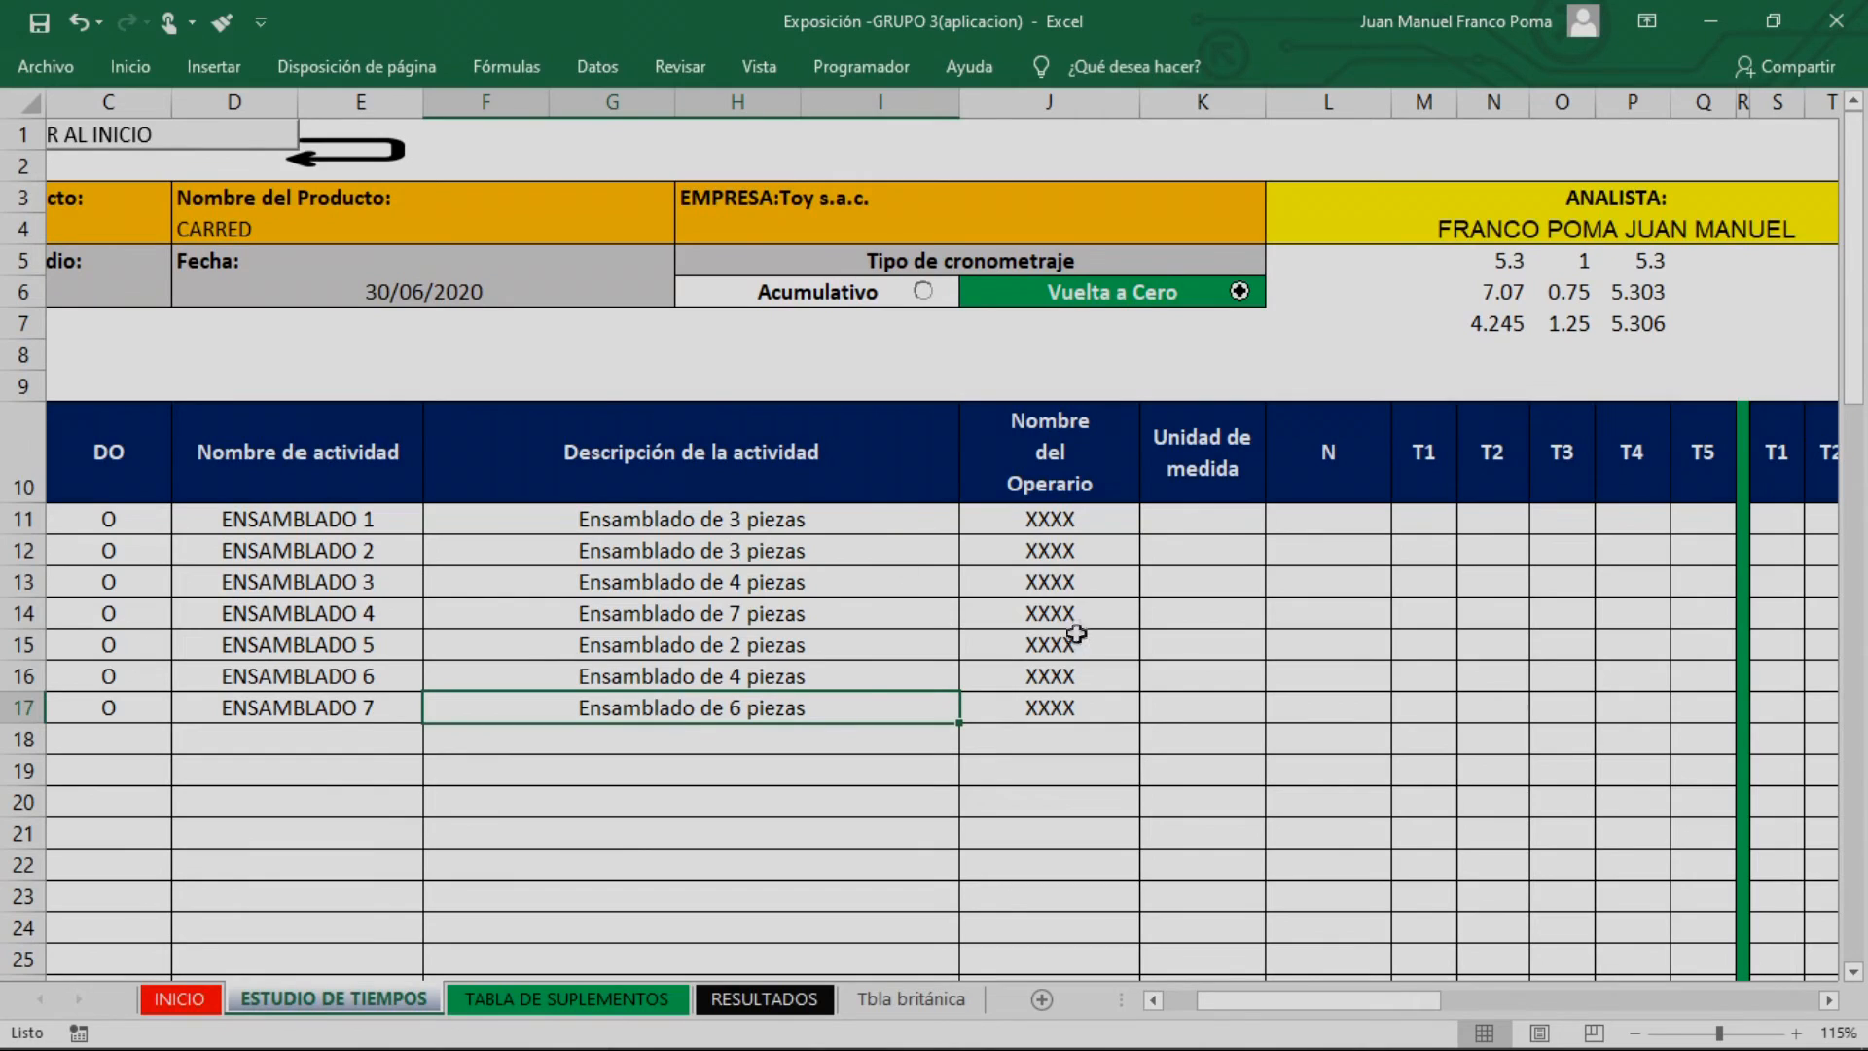
pyautogui.moveTo(1043, 465); pyautogui.dragTo(1162, 649)
pyautogui.click(1299, 681)
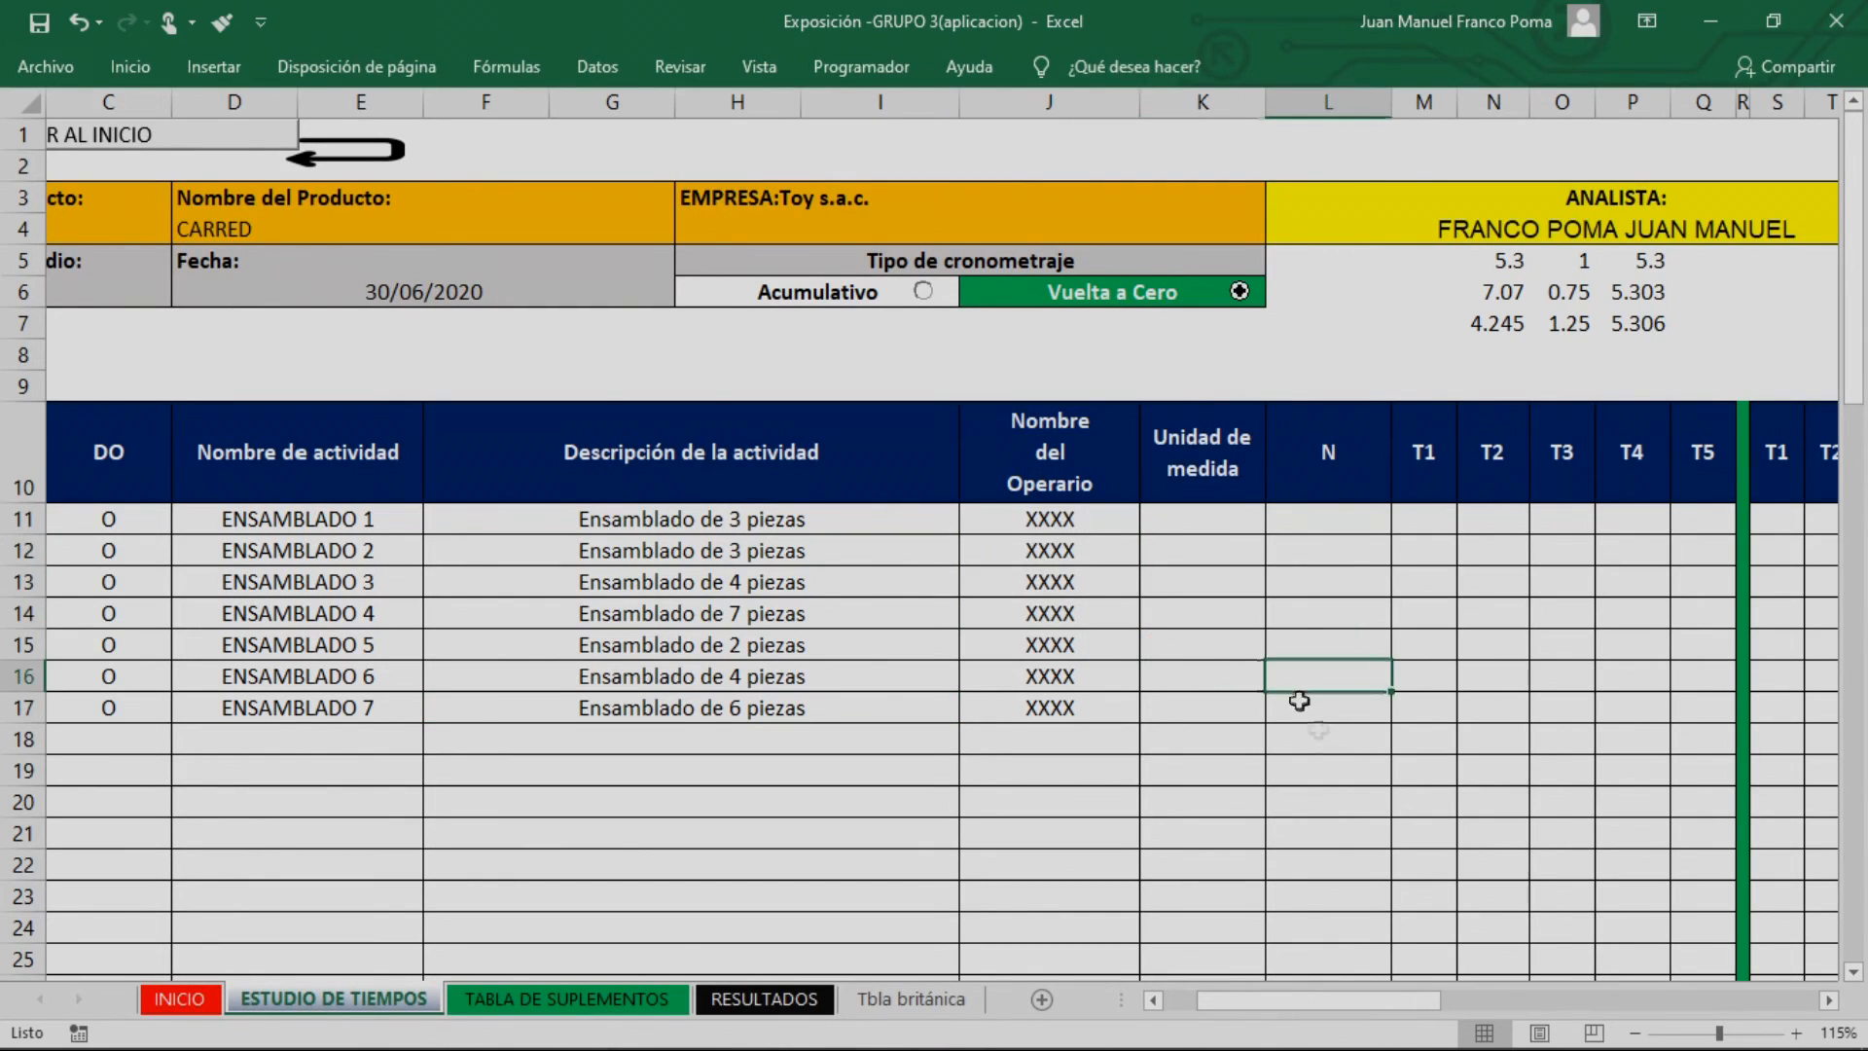
pyautogui.click(1189, 527)
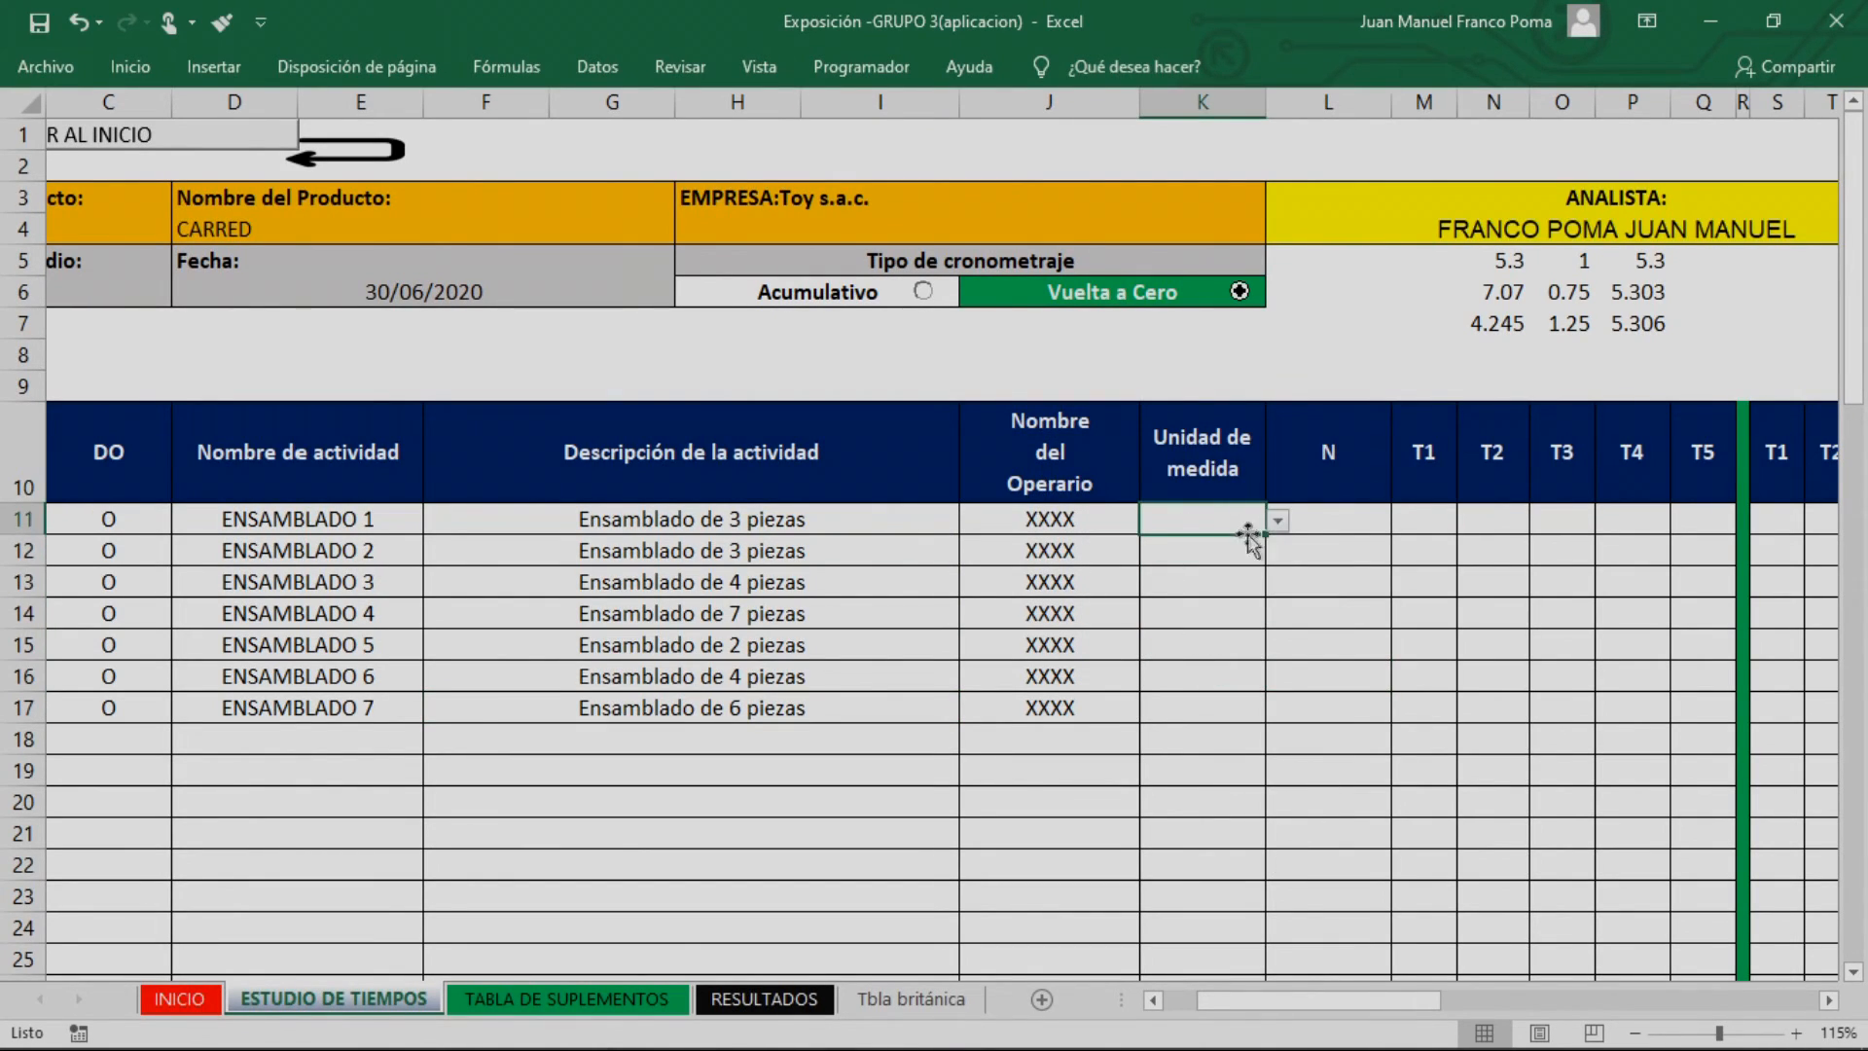
pyautogui.click(1277, 522)
pyautogui.click(1230, 538)
pyautogui.click(1234, 555)
pyautogui.click(1277, 551)
pyautogui.click(1230, 578)
pyautogui.click(1217, 588)
pyautogui.click(1278, 581)
pyautogui.click(1226, 609)
pyautogui.click(1233, 620)
pyautogui.click(1278, 615)
pyautogui.click(1212, 642)
pyautogui.click(1245, 645)
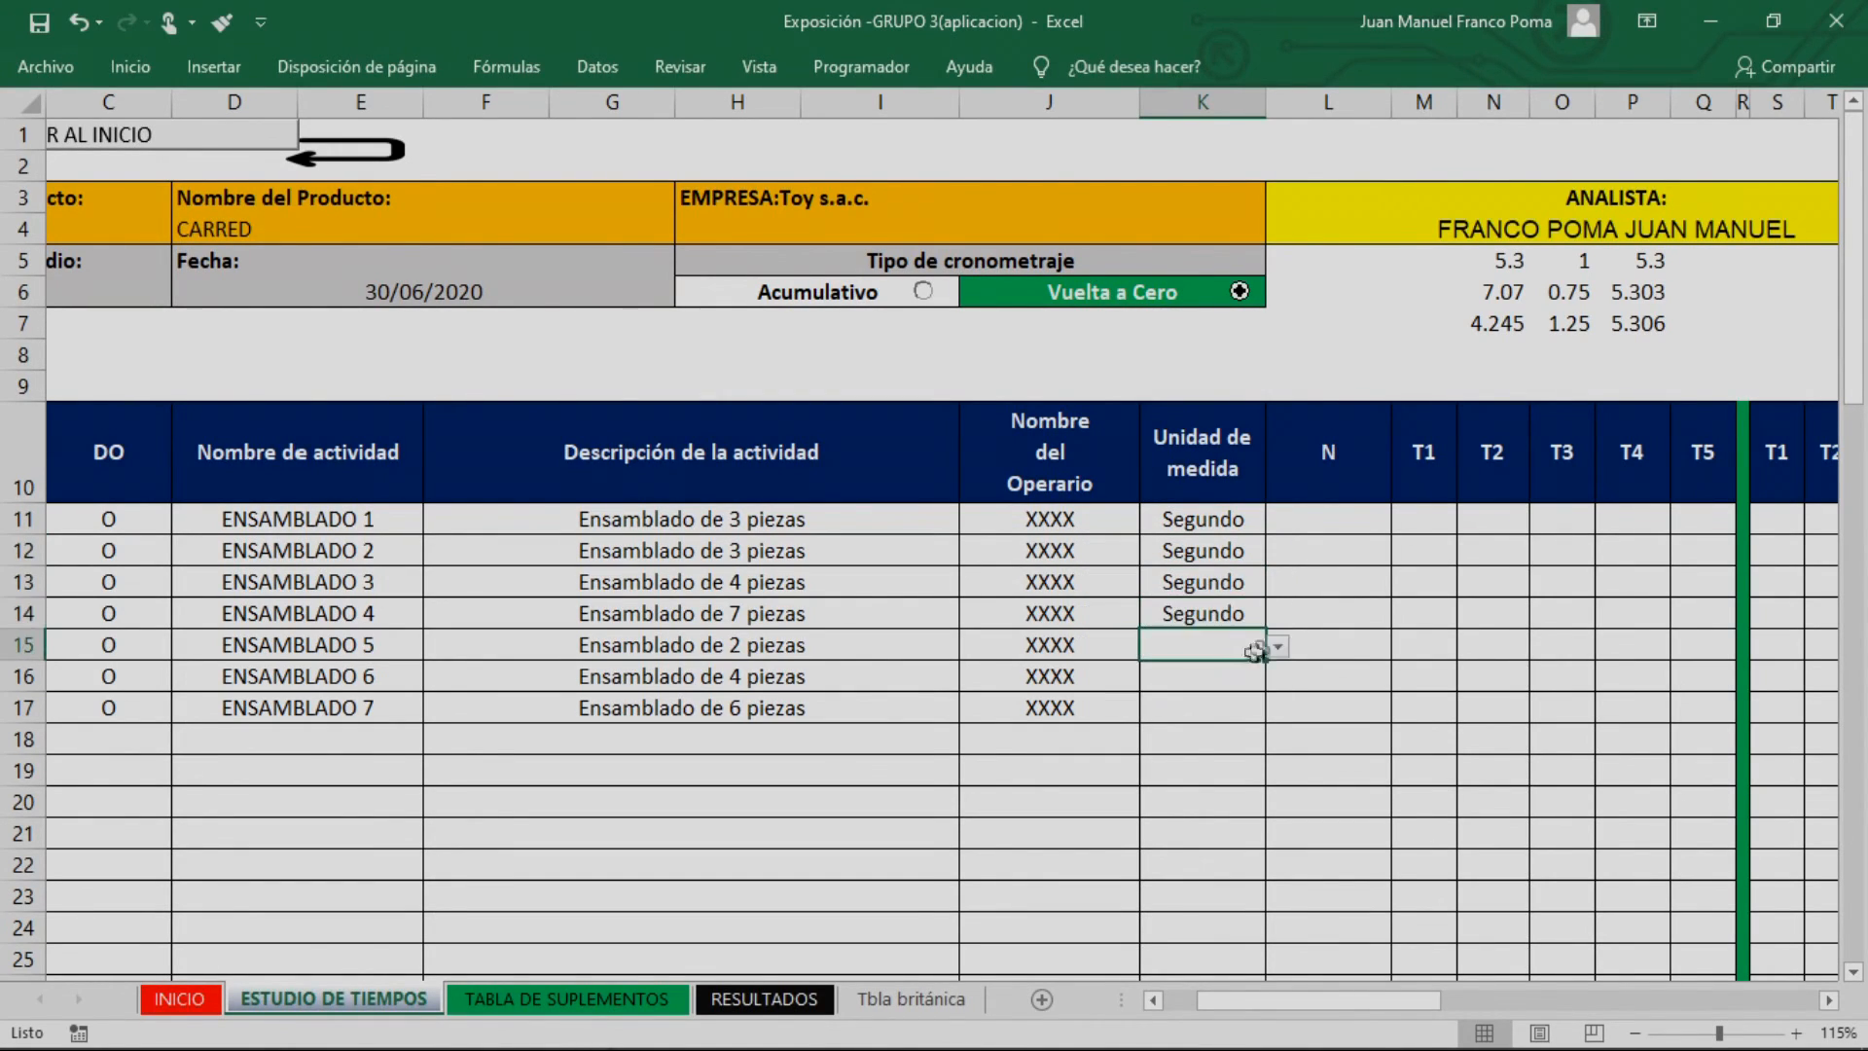
pyautogui.click(1278, 646)
pyautogui.click(1205, 674)
pyautogui.click(1199, 676)
pyautogui.click(1277, 678)
pyautogui.click(1231, 705)
pyautogui.click(1217, 708)
pyautogui.click(1277, 709)
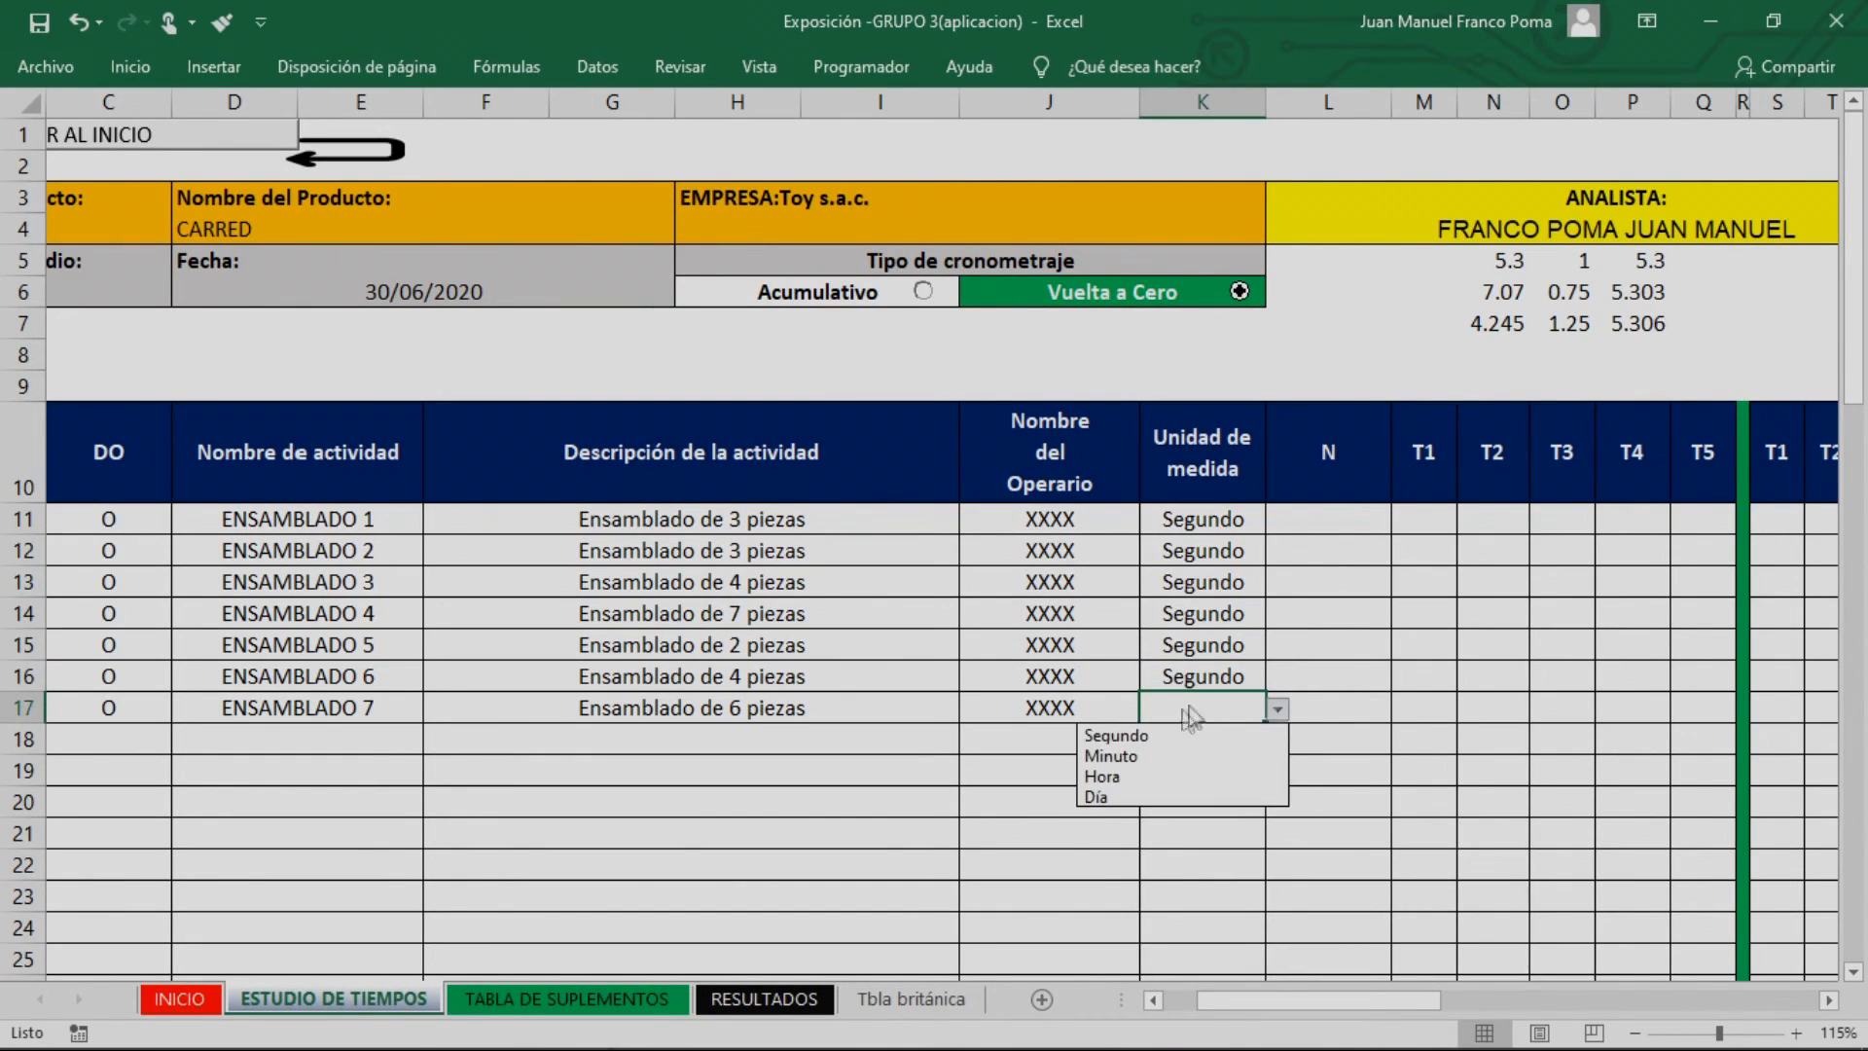
pyautogui.click(1180, 744)
pyautogui.click(1513, 678)
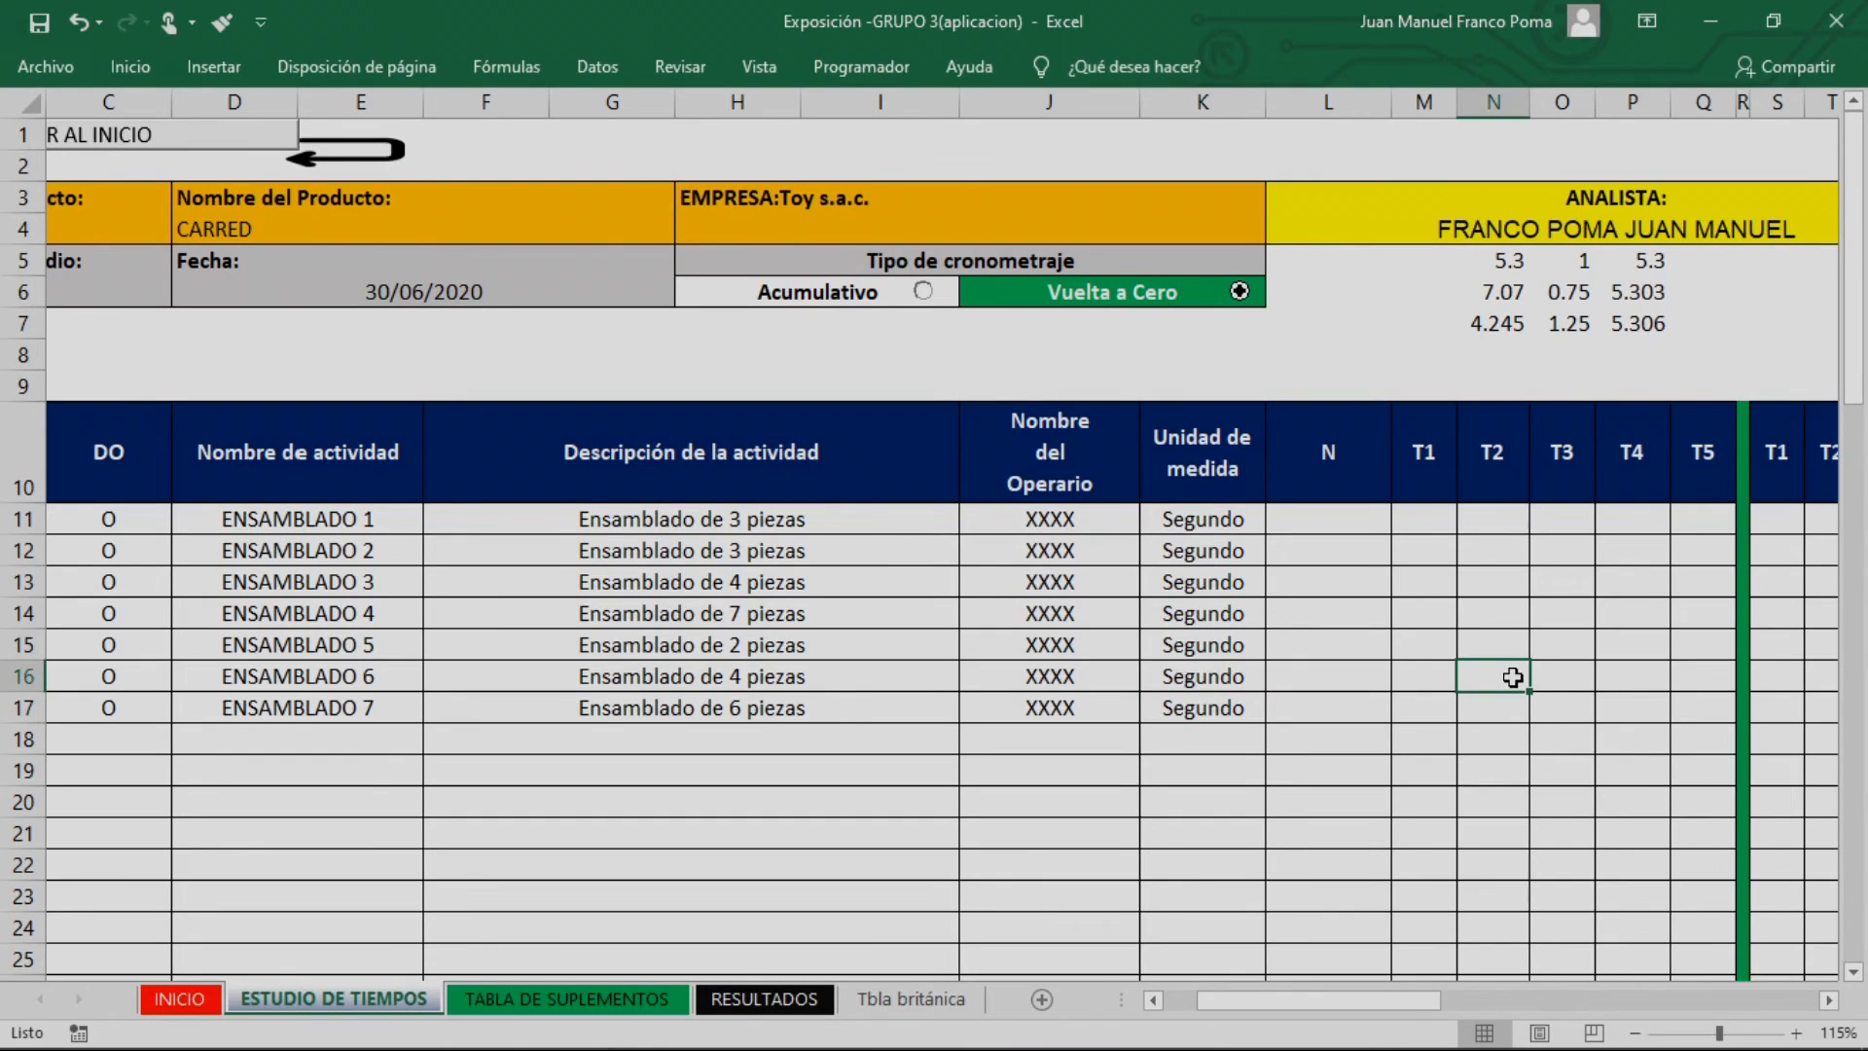
# Switch to the EXPOCISIÓN - GRUPO 3 workbook and copy the five times of ÁREA 1 to ÁREA 7 from its MUESTRAS sheet
pyautogui.click(1438, 518)
pyautogui.moveTo(1421, 1005); pyautogui.dragTo(1451, 1006)
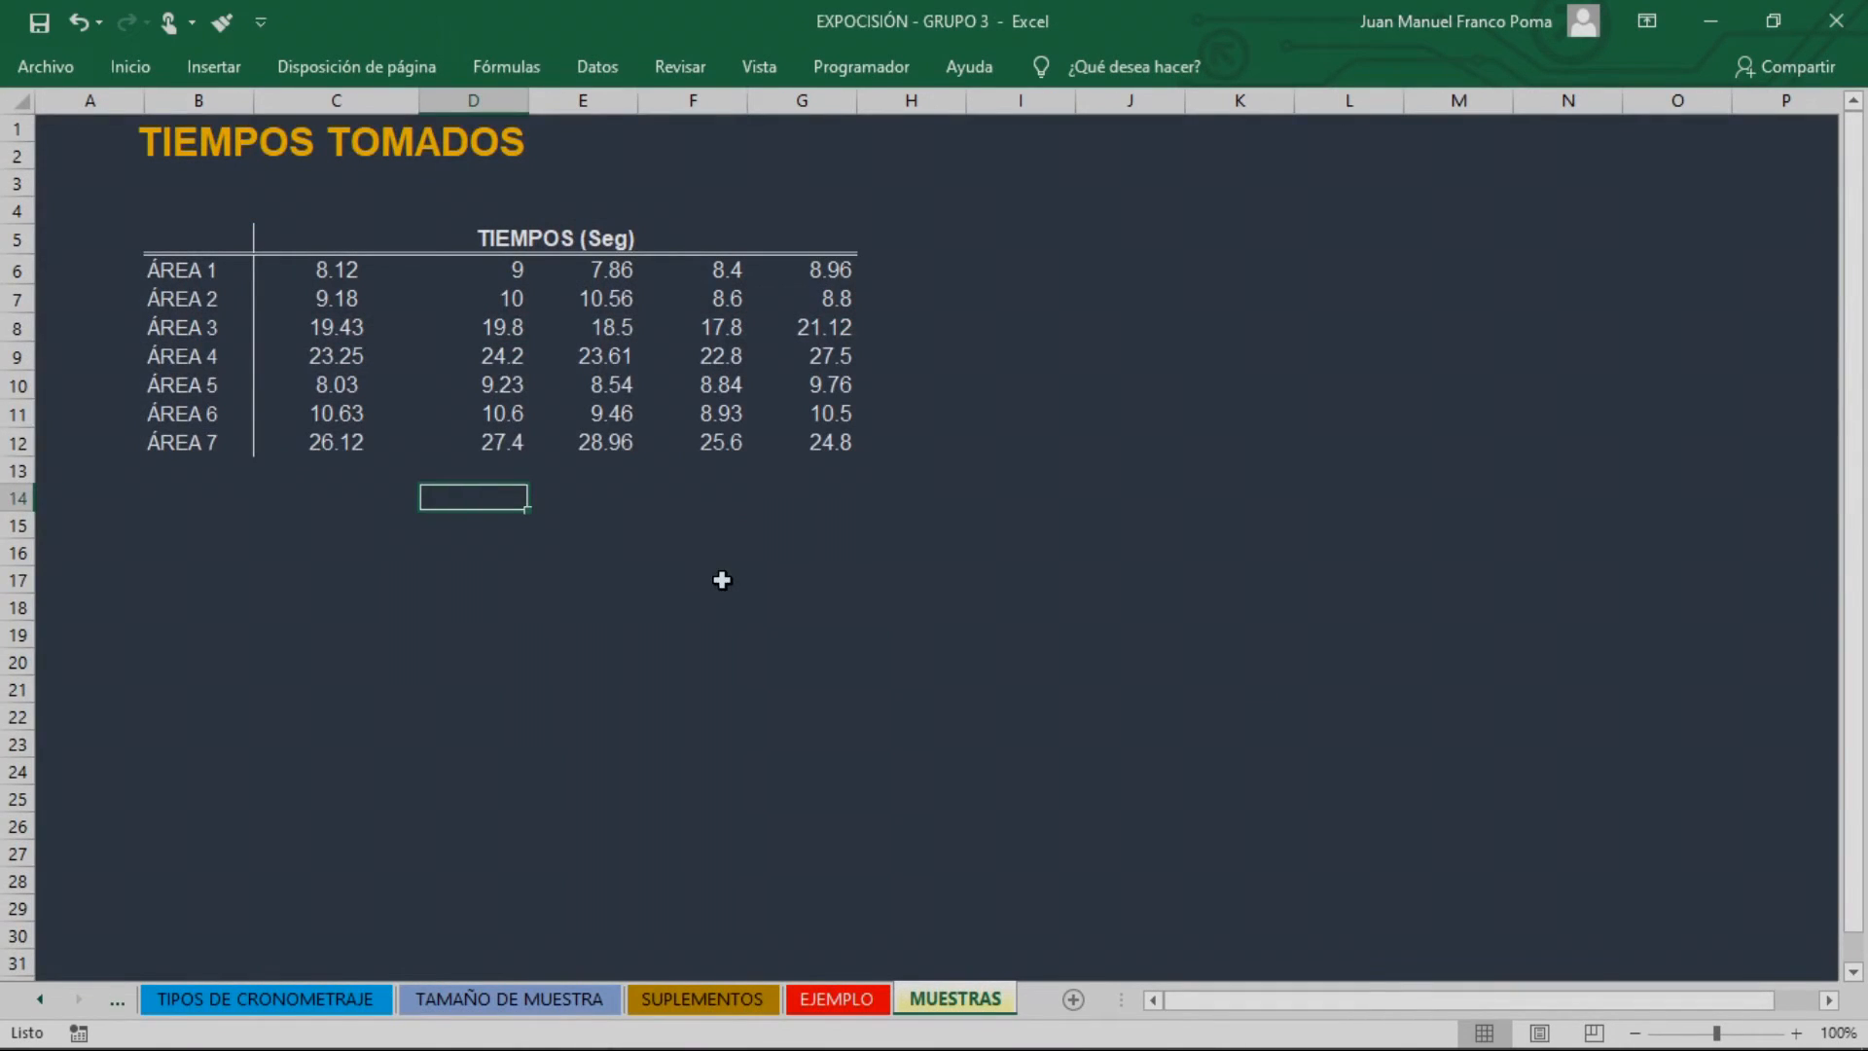
pyautogui.click(721, 580)
pyautogui.moveTo(351, 273); pyautogui.dragTo(808, 440)
pyautogui.hotkey('ctrl', 'c')
# Return to the time study workbook and paste the copied times as values into T1 to T5 for activities 1 to 7
pyautogui.hotkey('alt', 'Tab')
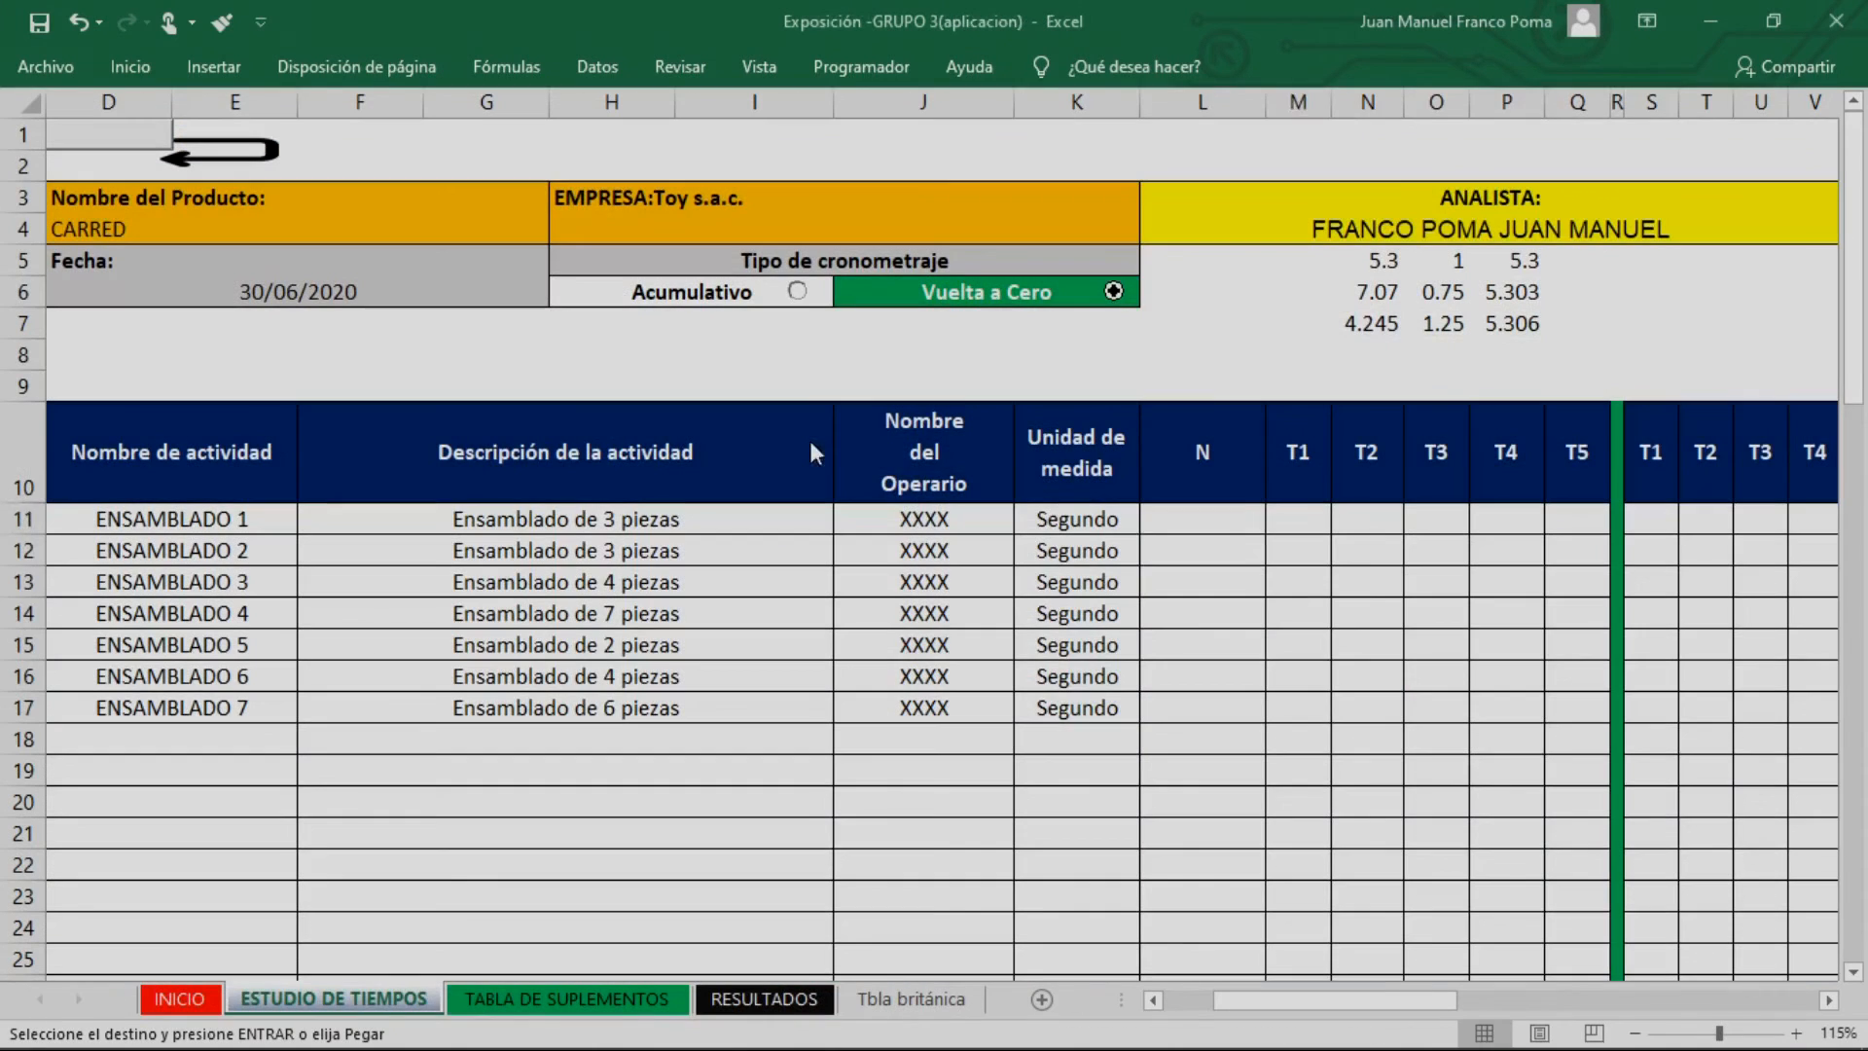
pyautogui.click(131, 66)
pyautogui.click(39, 173)
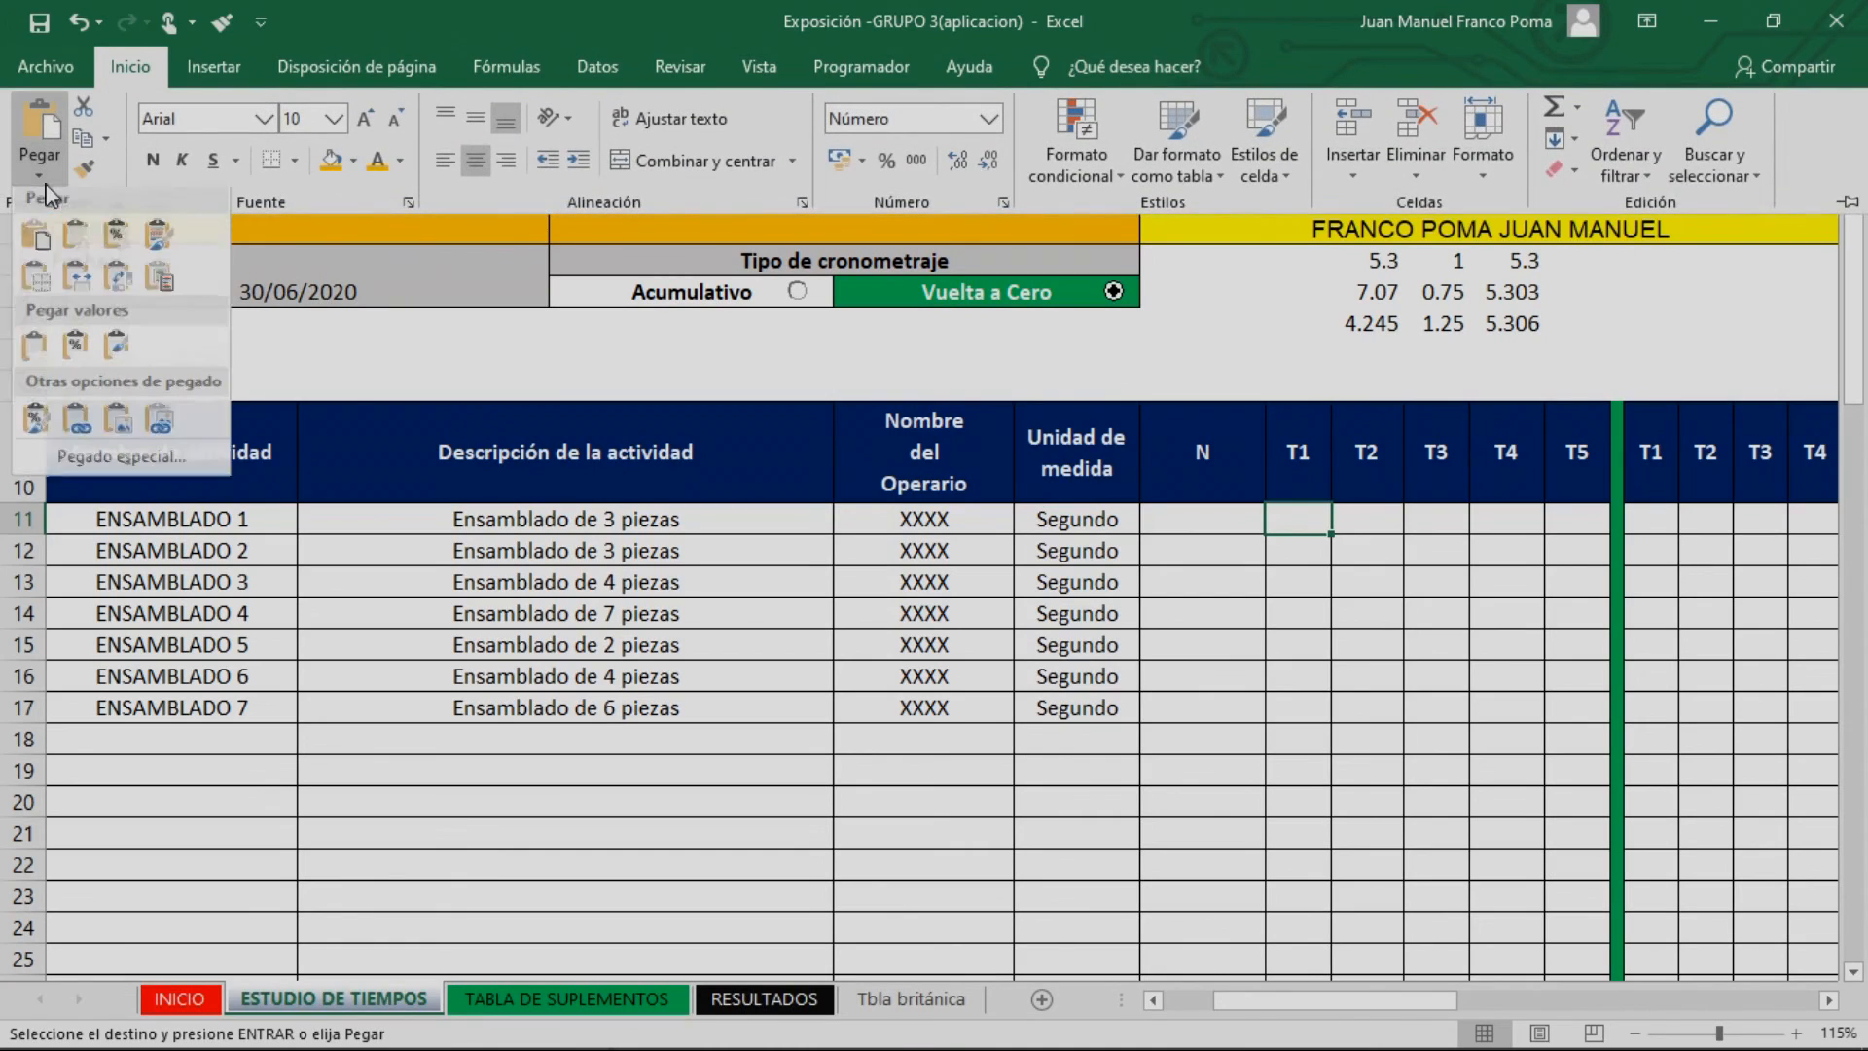
pyautogui.click(35, 352)
pyautogui.click(1368, 800)
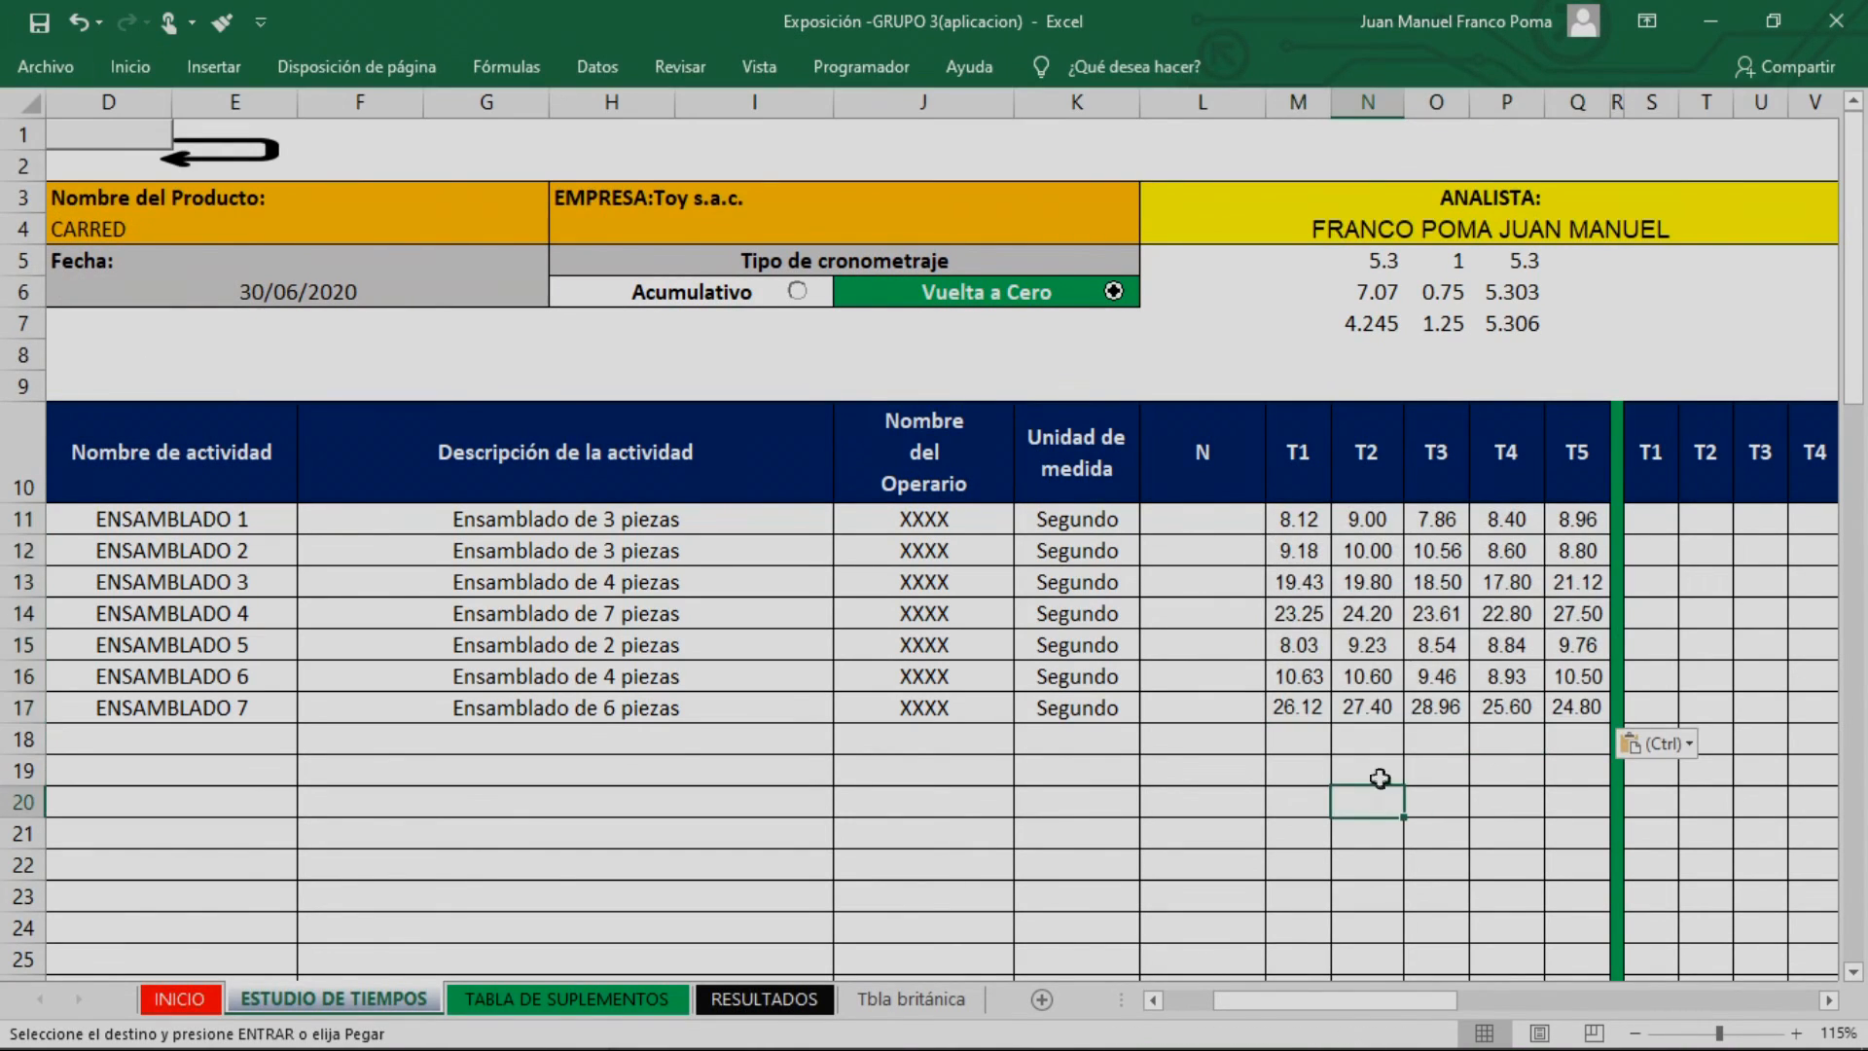
# Examine the number of observations N for the first three activities alongside their T1 to T5 times
pyautogui.click(1713, 675)
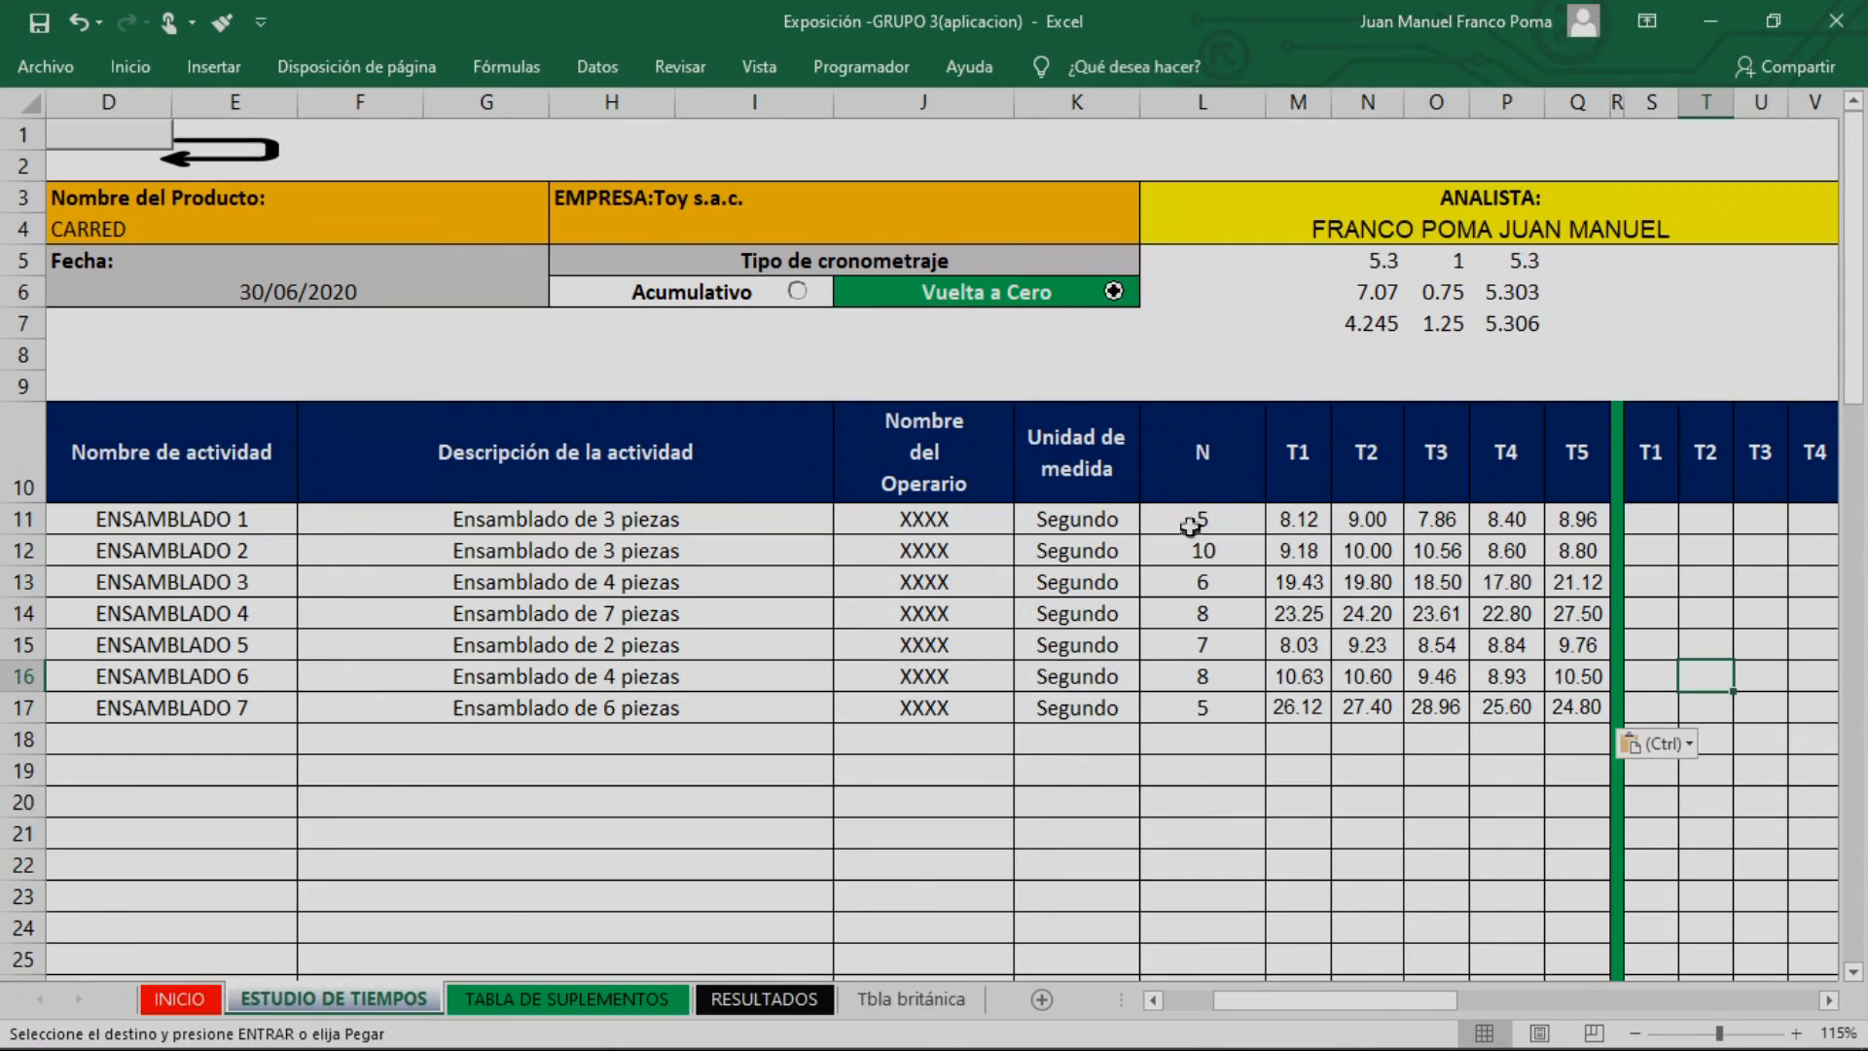
pyautogui.moveTo(1399, 1002)
pyautogui.mouseDown()
pyautogui.moveTo(1498, 1010)
pyautogui.moveTo(1423, 1004)
pyautogui.mouseUp()
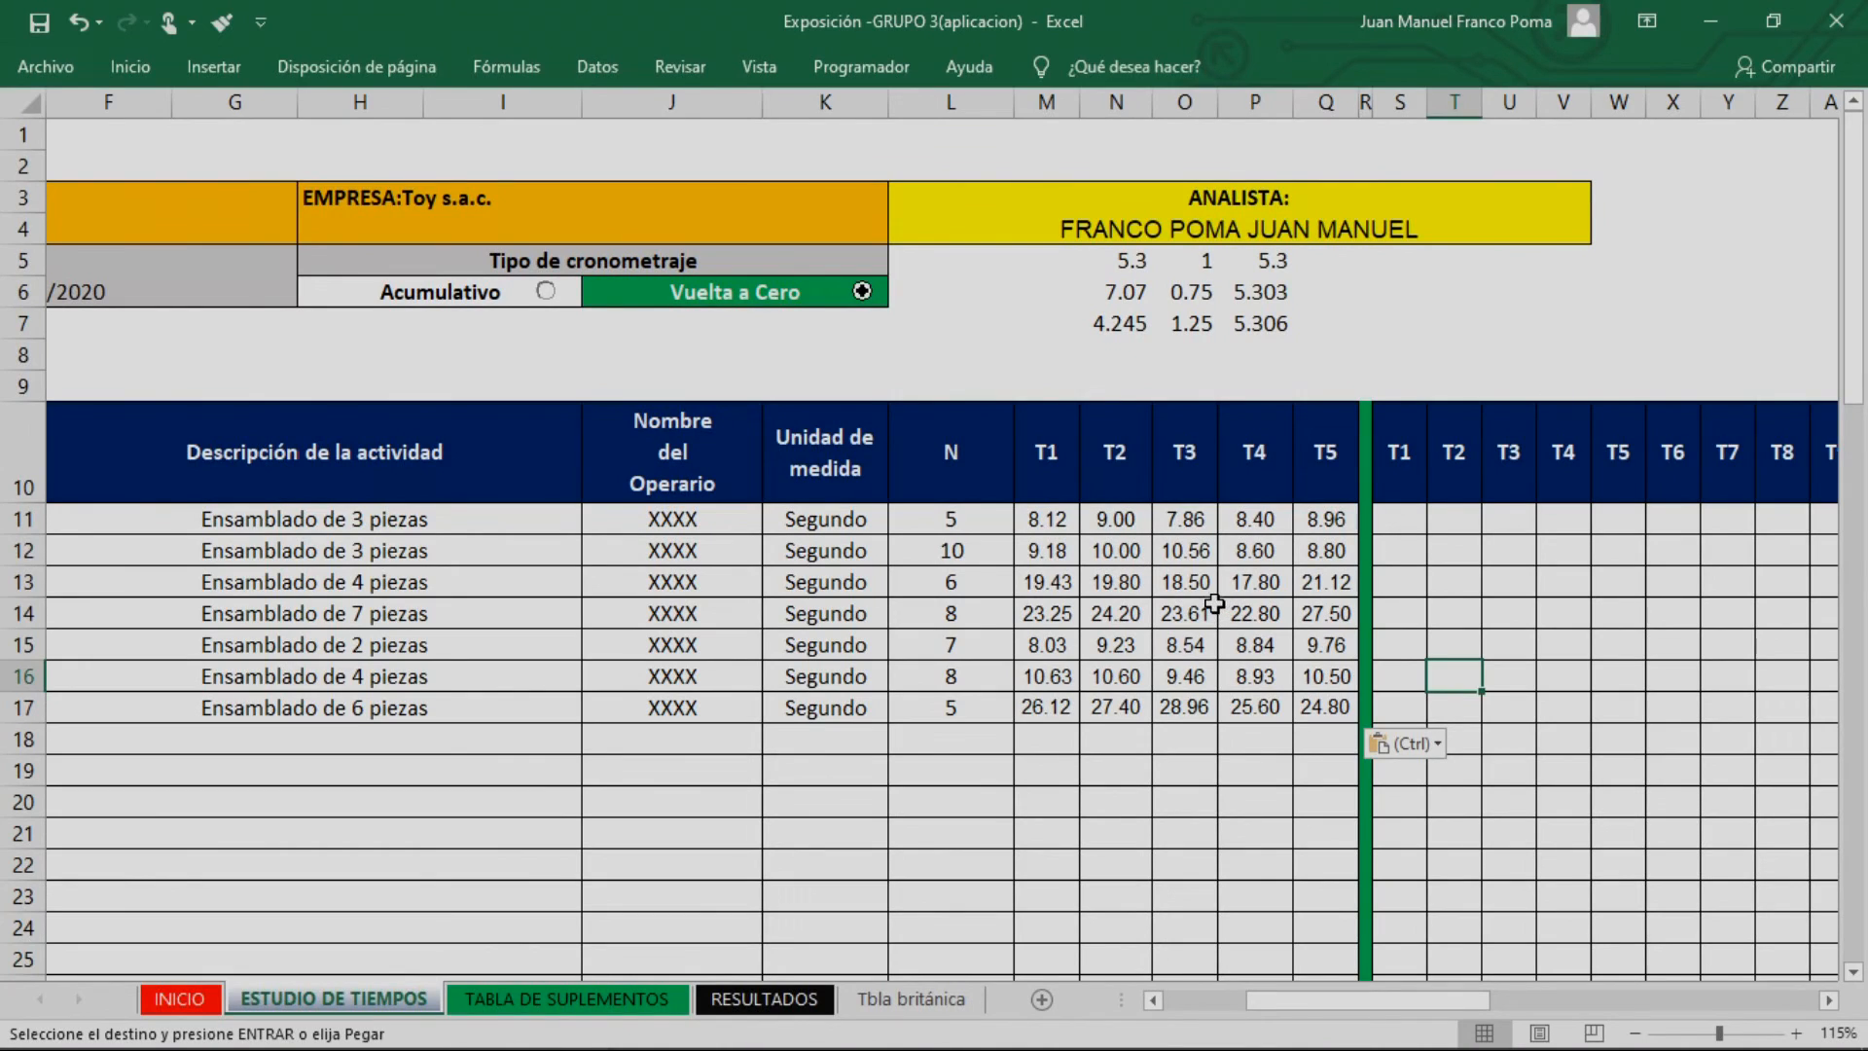
pyautogui.moveTo(1049, 521); pyautogui.dragTo(1302, 520)
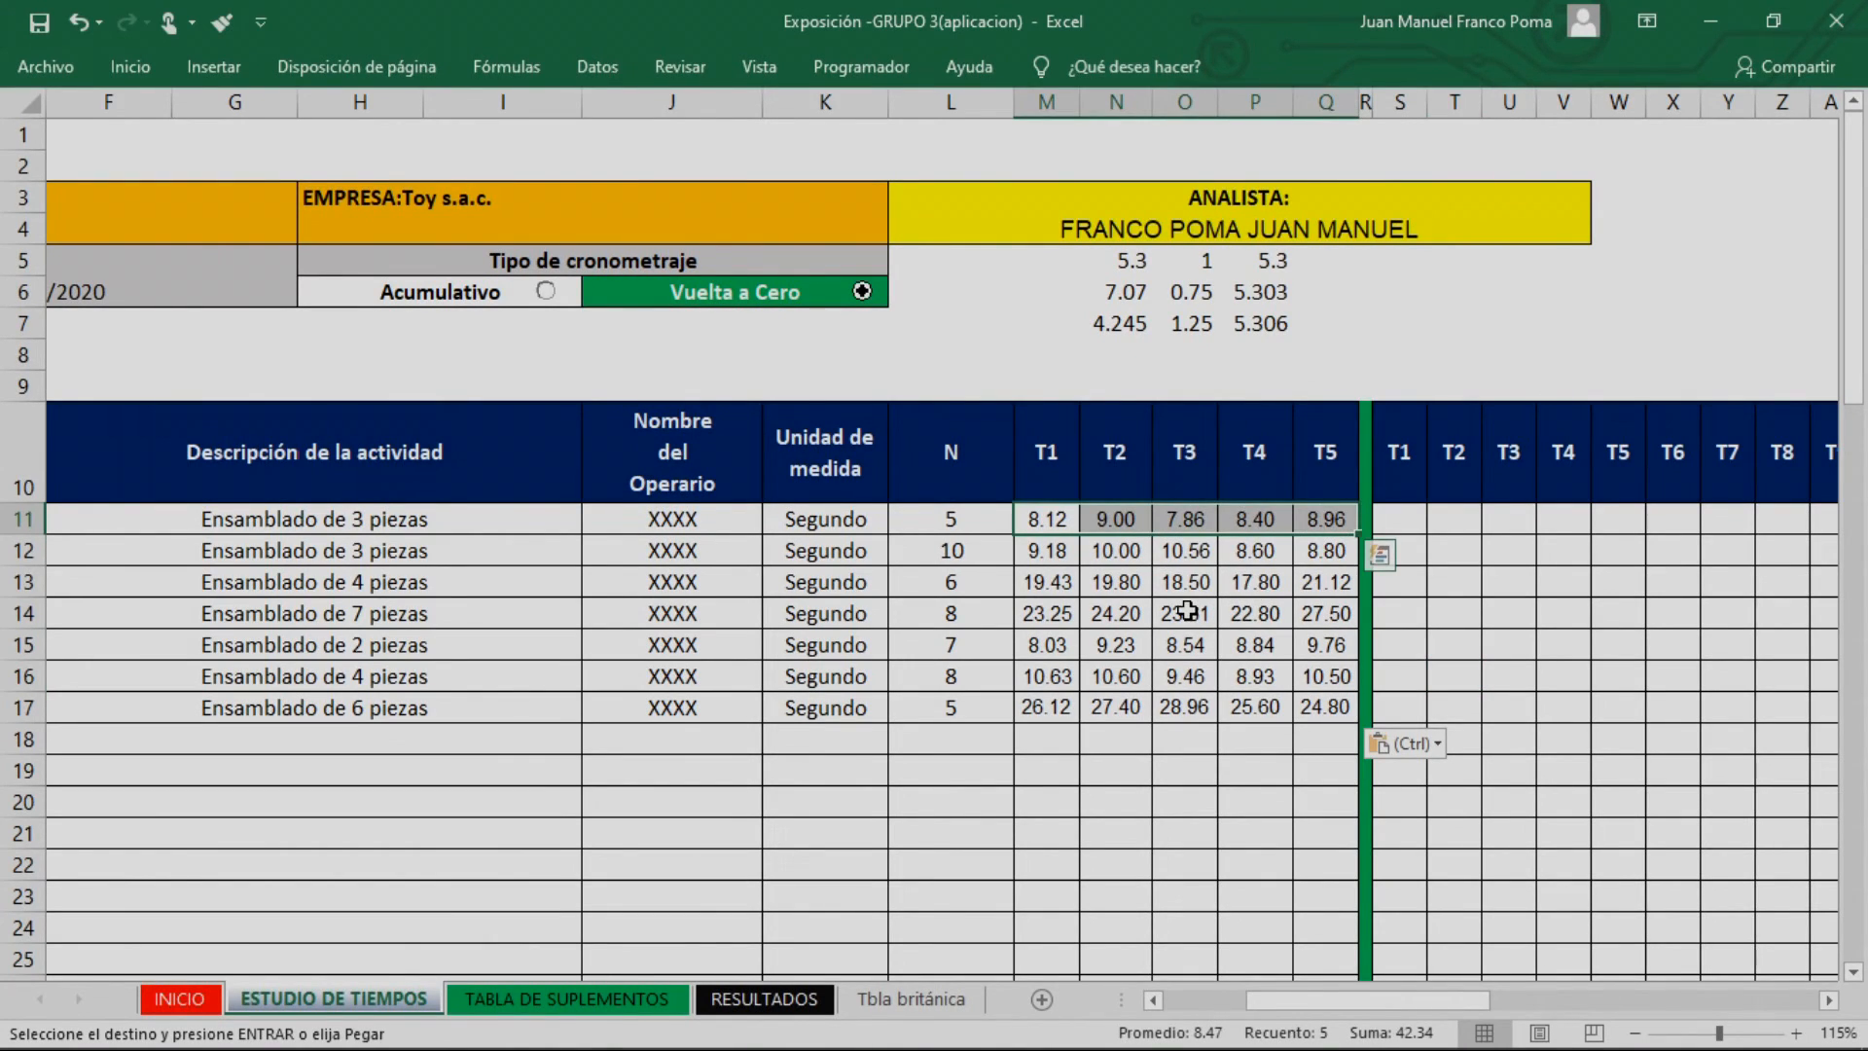
pyautogui.click(978, 527)
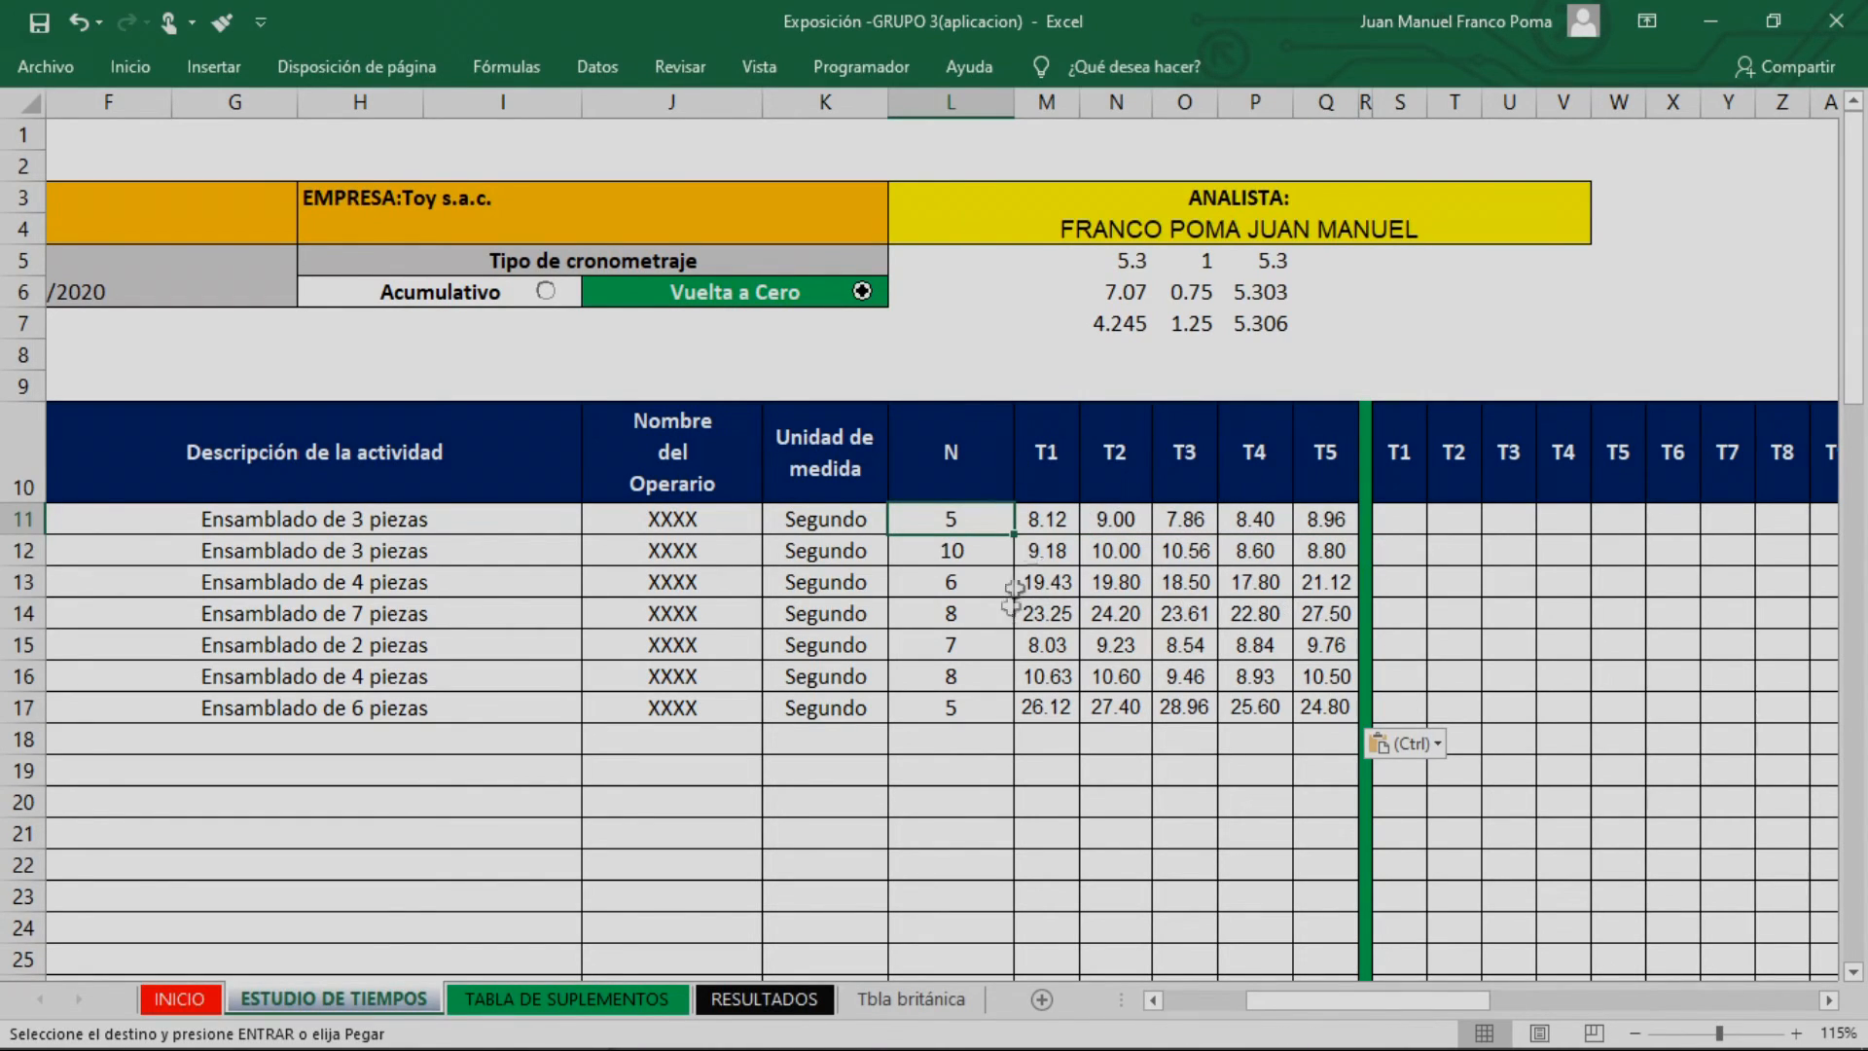
pyautogui.click(986, 562)
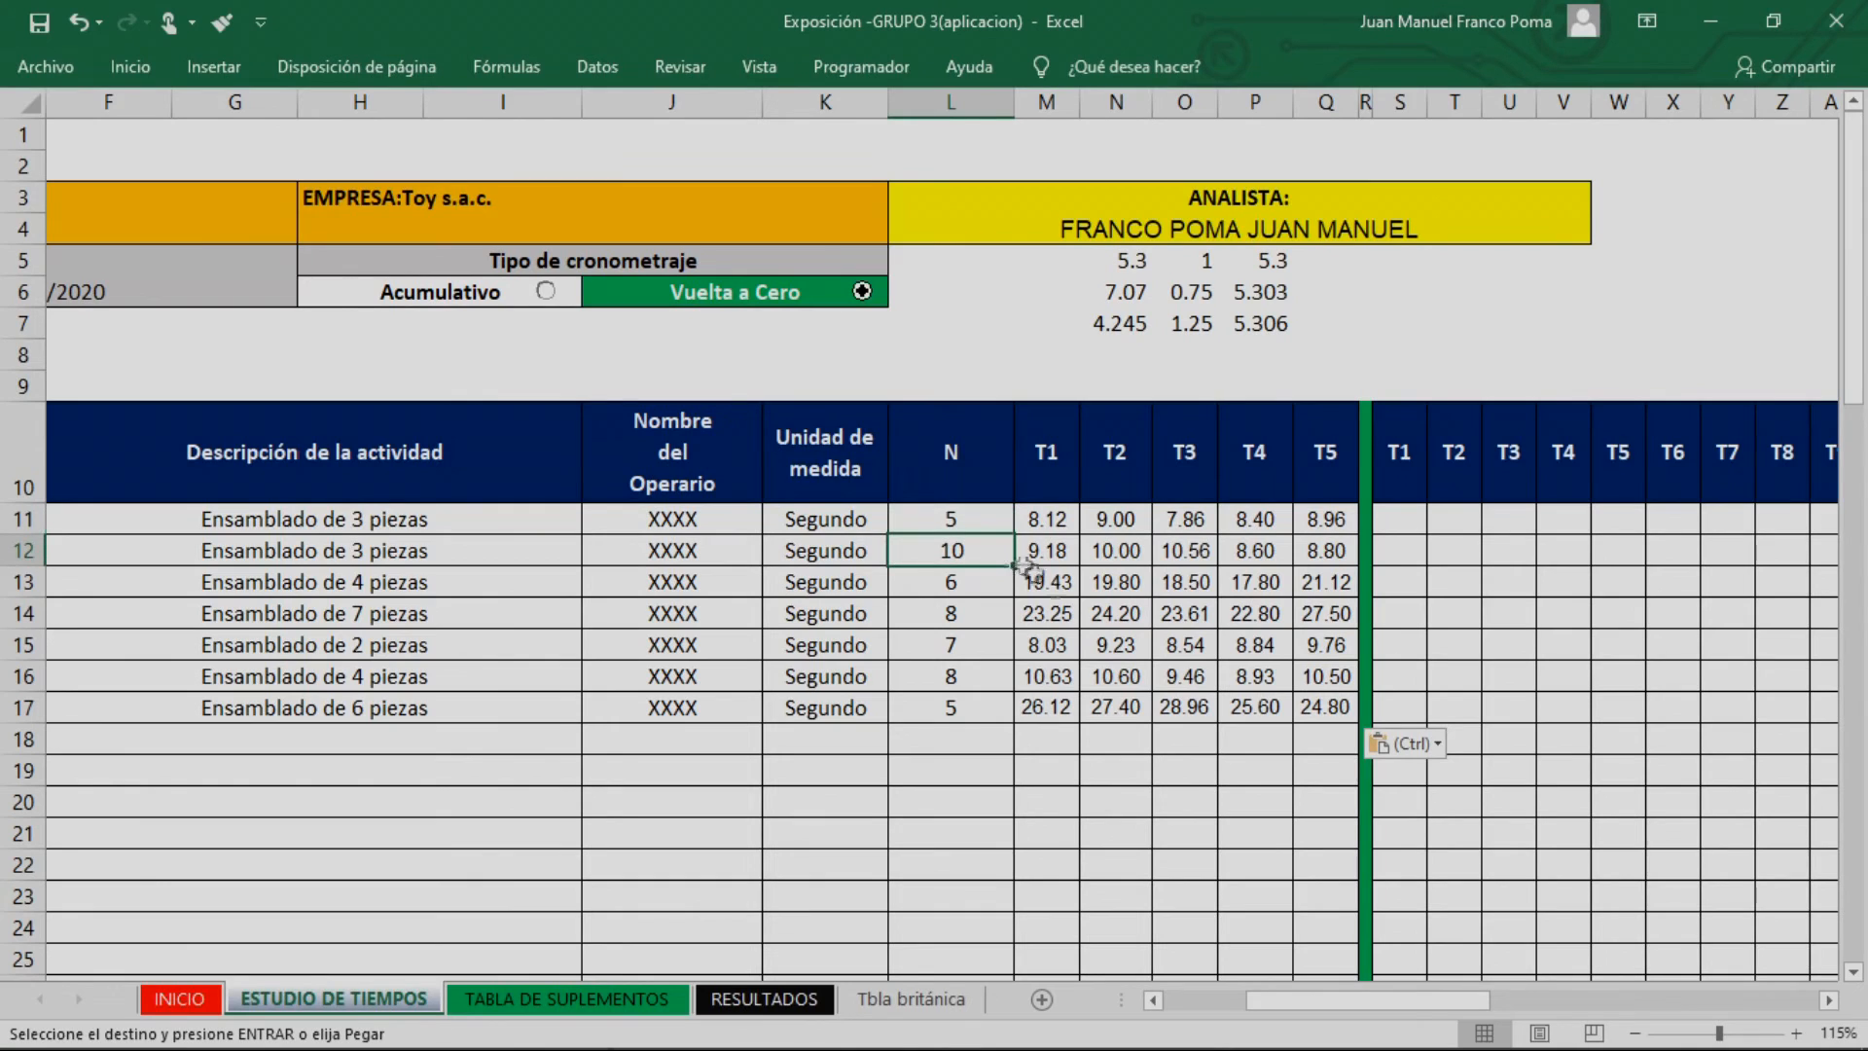
pyautogui.click(998, 588)
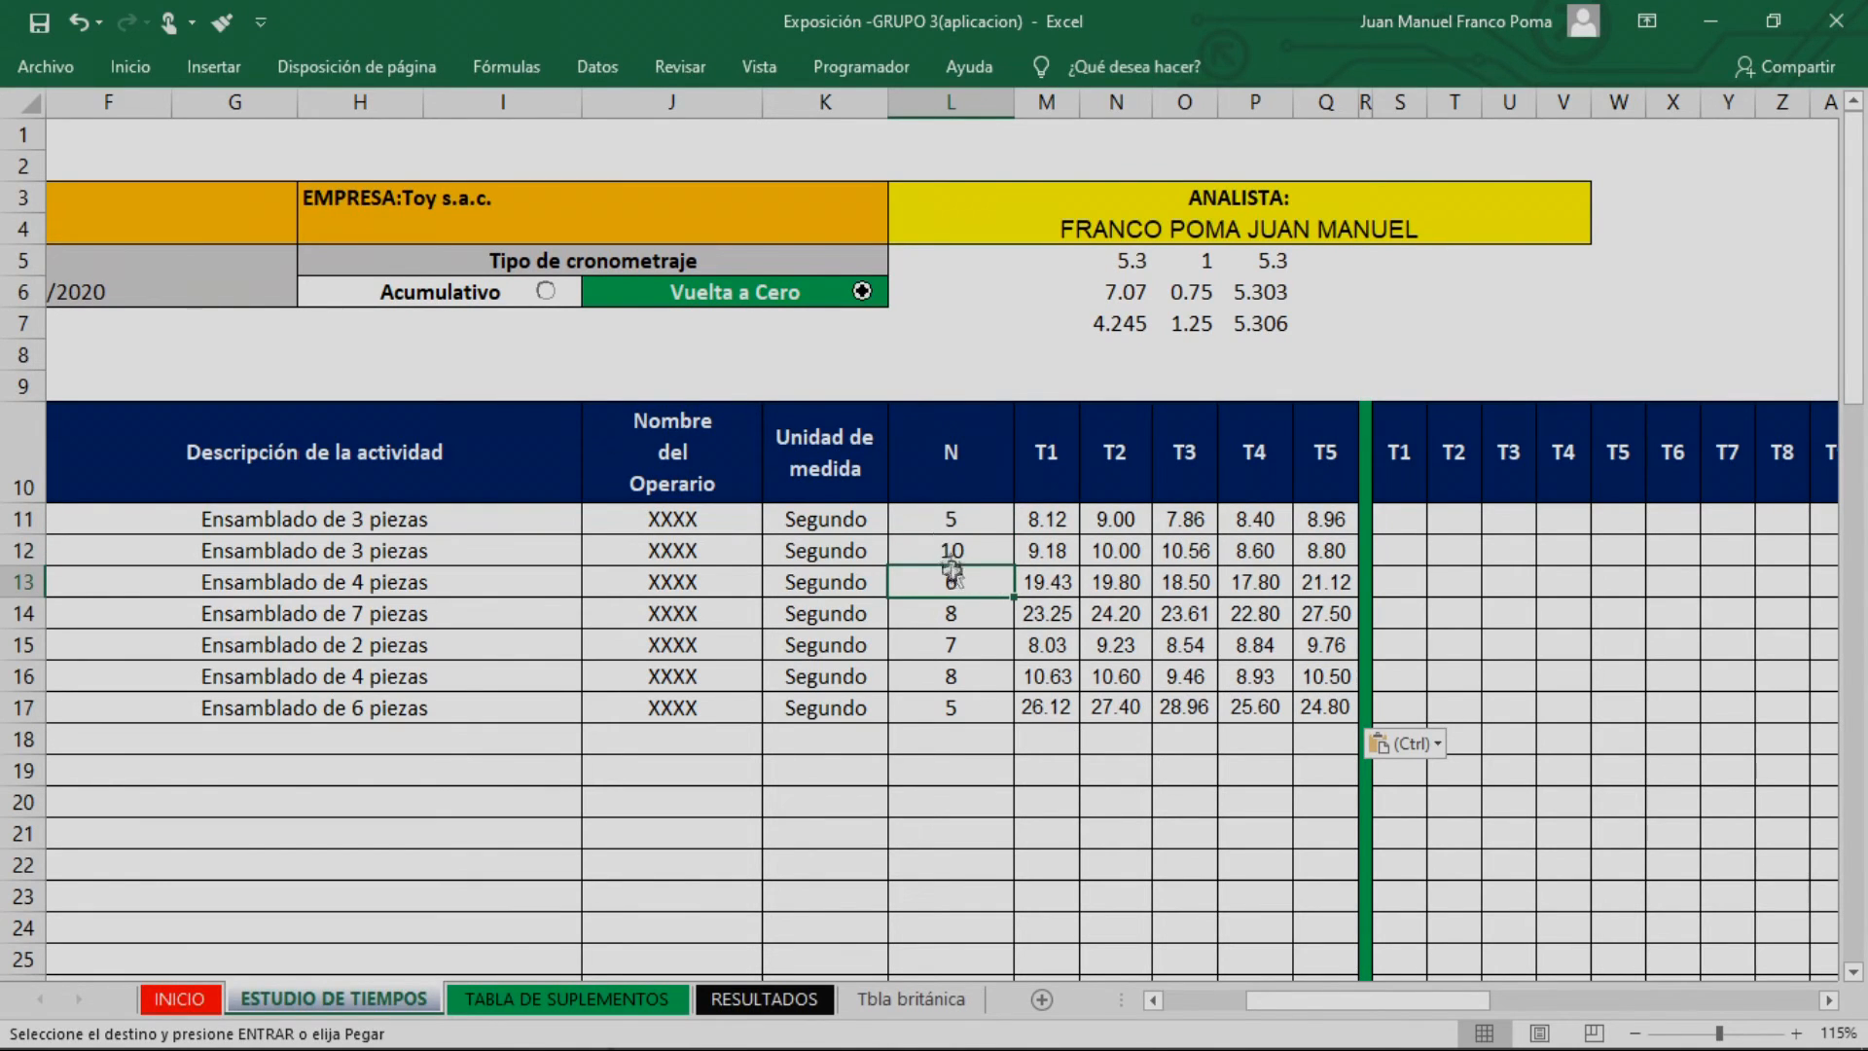
pyautogui.click(1236, 650)
# Copy the T1 to T5 times of activity 1 into the second time block, starting at its T1 column
pyautogui.moveTo(1441, 1001); pyautogui.dragTo(1473, 1001)
pyautogui.click(1280, 644)
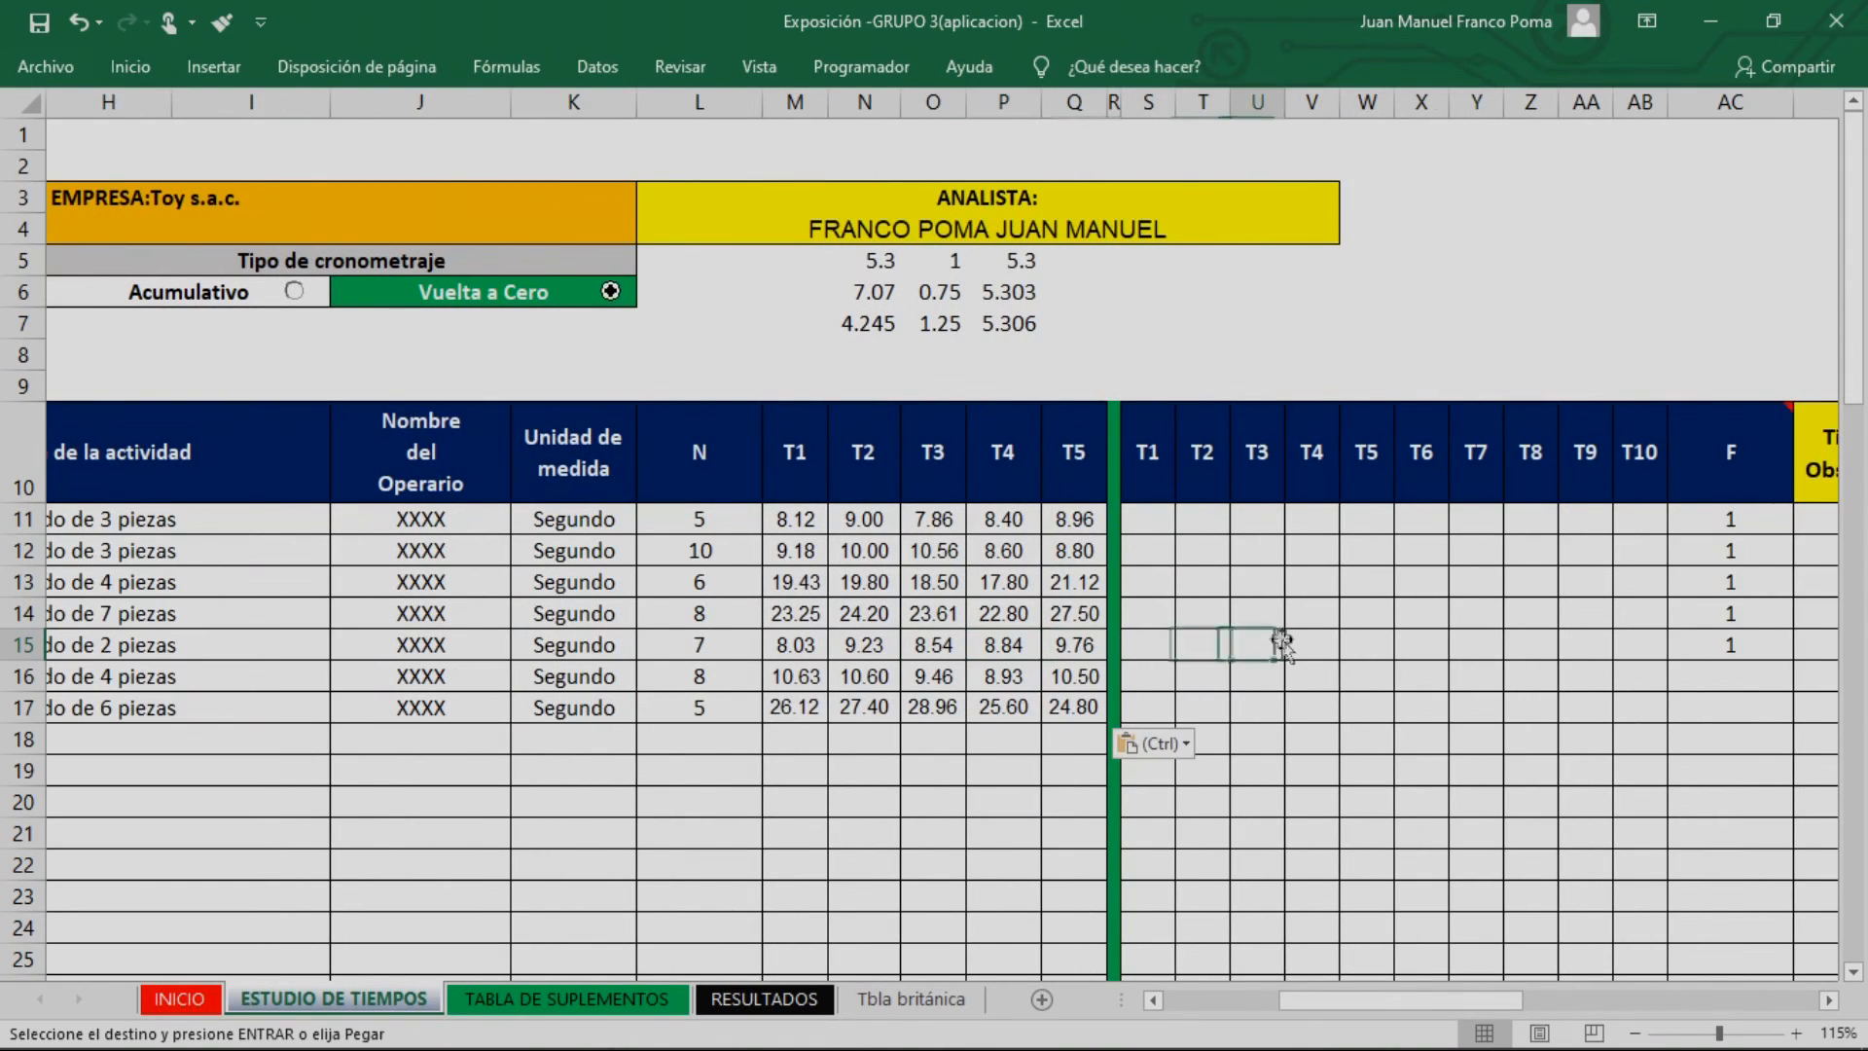
pyautogui.moveTo(802, 518); pyautogui.dragTo(1056, 528)
pyautogui.hotkey('ctrl', 'c')
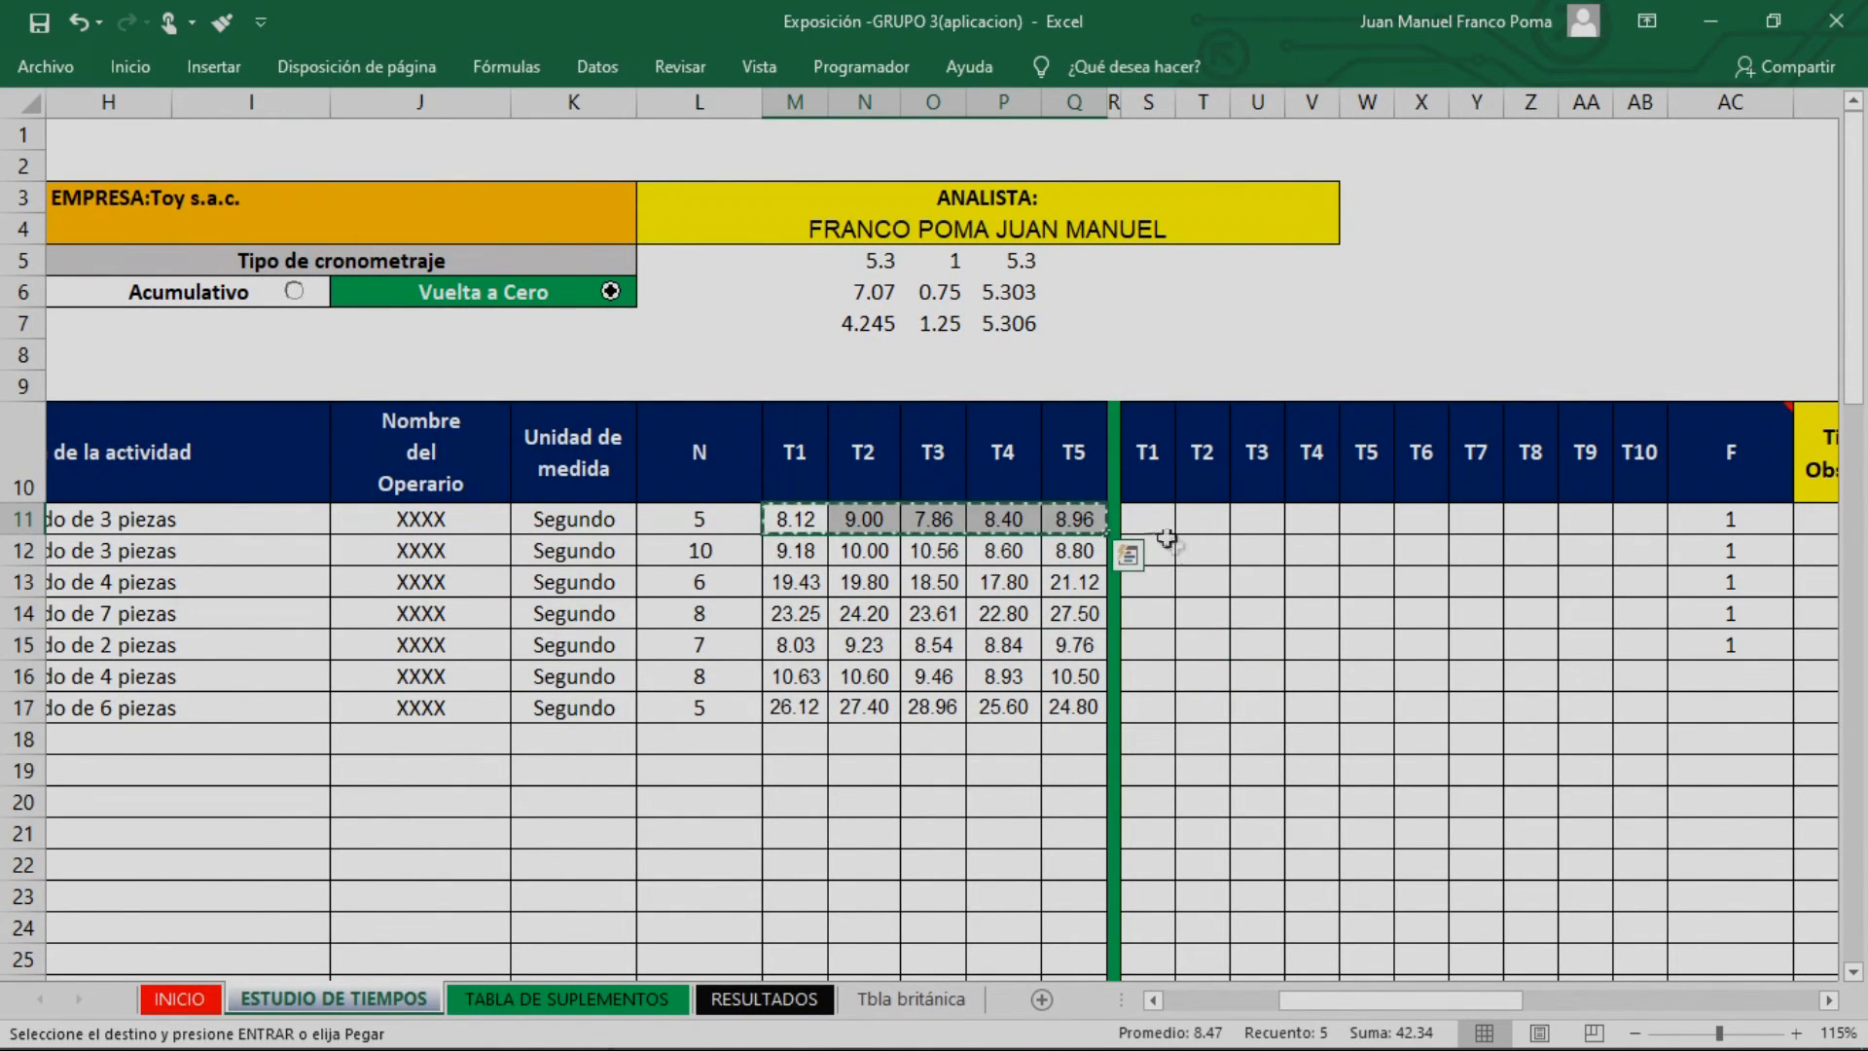
pyautogui.click(1147, 519)
pyautogui.hotkey('ctrl', 'v')
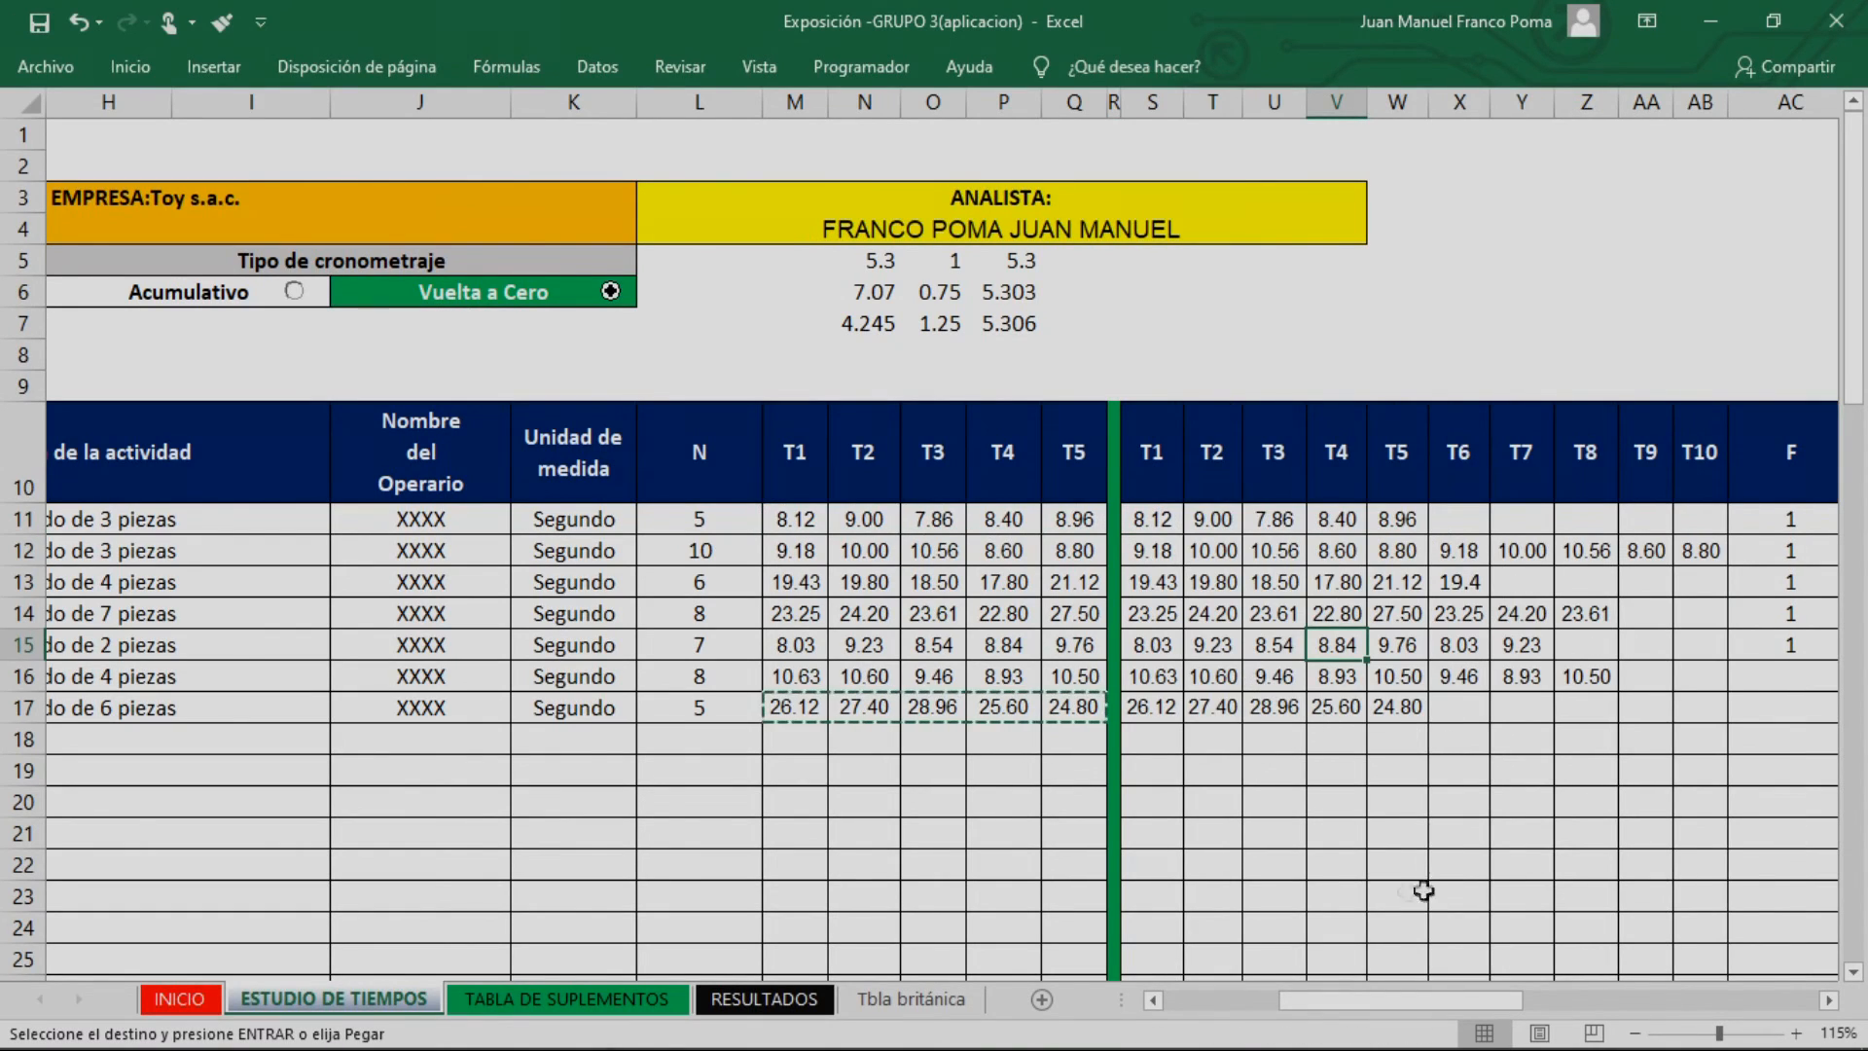
# Hide the F column (AC) between T10 and Tiempo Observado
pyautogui.moveTo(1459, 1007)
pyautogui.mouseDown()
pyautogui.moveTo(1499, 1007)
pyautogui.moveTo(1464, 1008)
pyautogui.mouseUp()
pyautogui.moveTo(1030, 518)
pyautogui.mouseDown()
pyautogui.moveTo(1464, 579)
pyautogui.moveTo(1464, 614)
pyautogui.moveTo(1528, 708)
pyautogui.moveTo(1575, 711)
pyautogui.mouseUp()
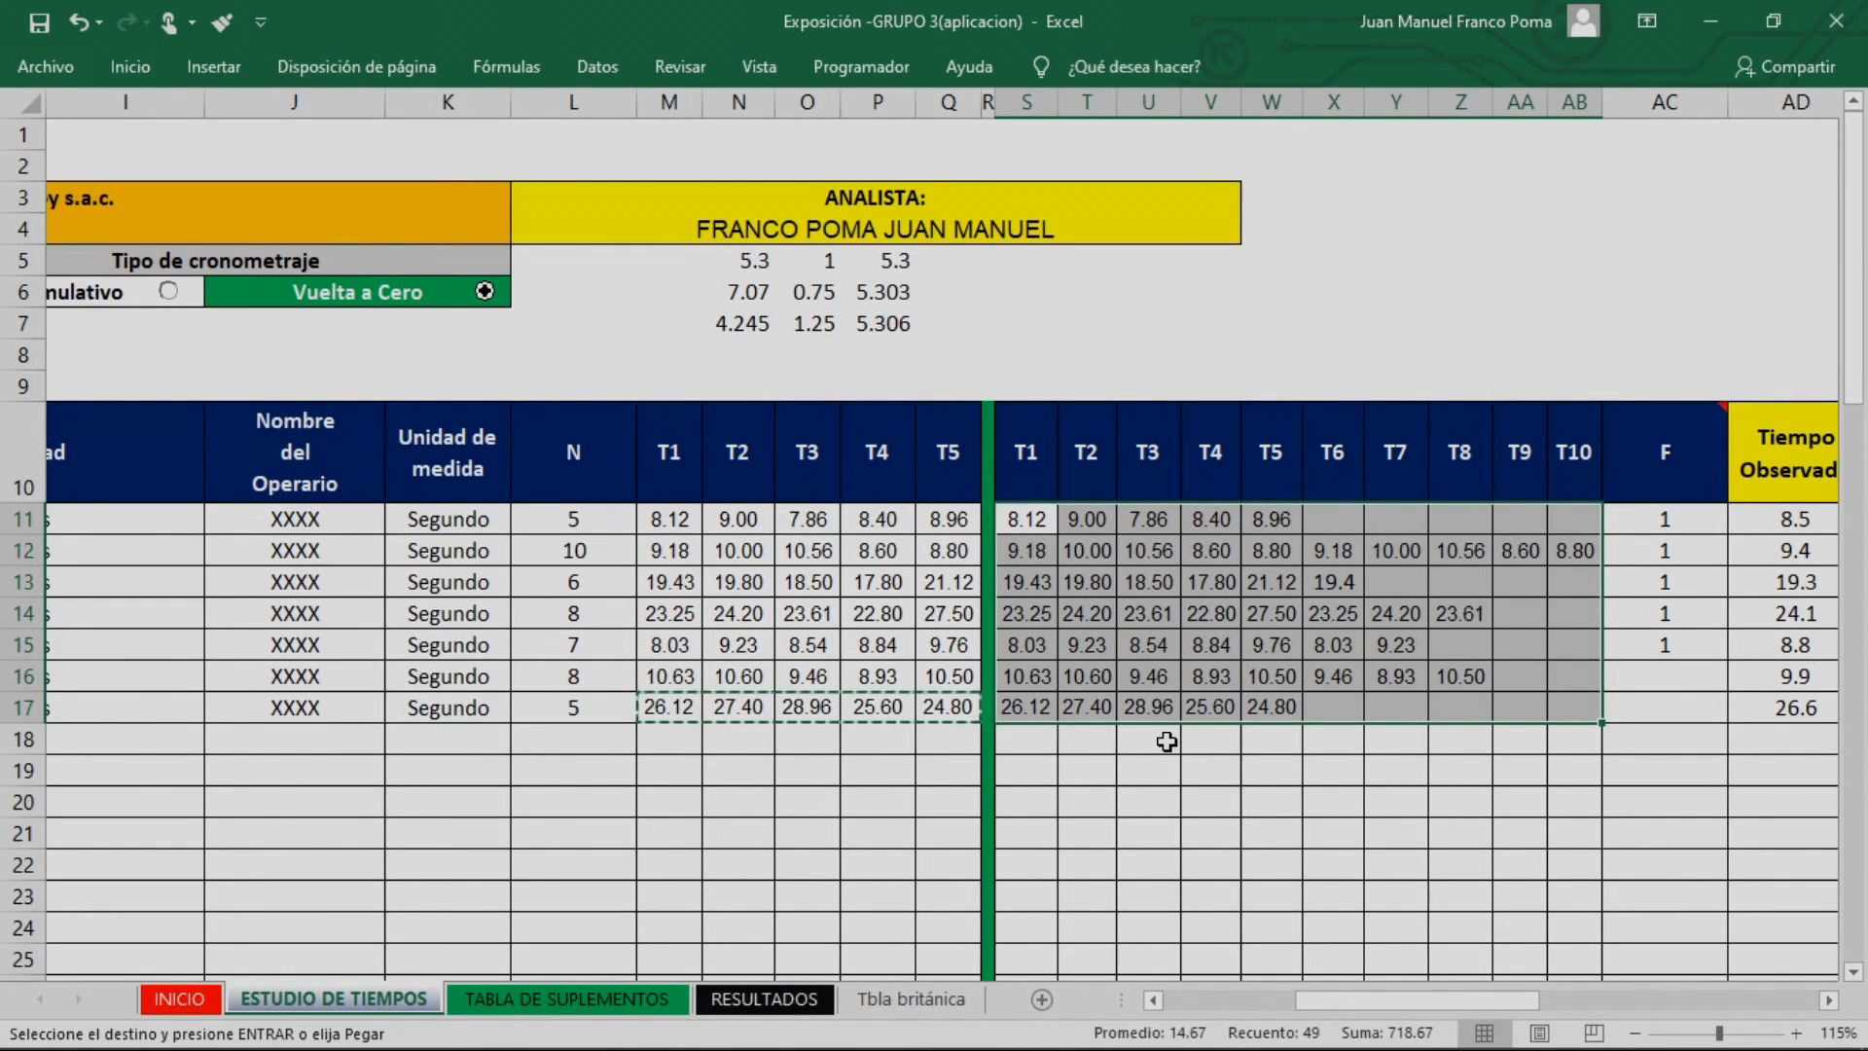
pyautogui.moveTo(1513, 1002)
pyautogui.mouseDown()
pyautogui.moveTo(1538, 1015)
pyautogui.moveTo(1515, 1012)
pyautogui.mouseUp()
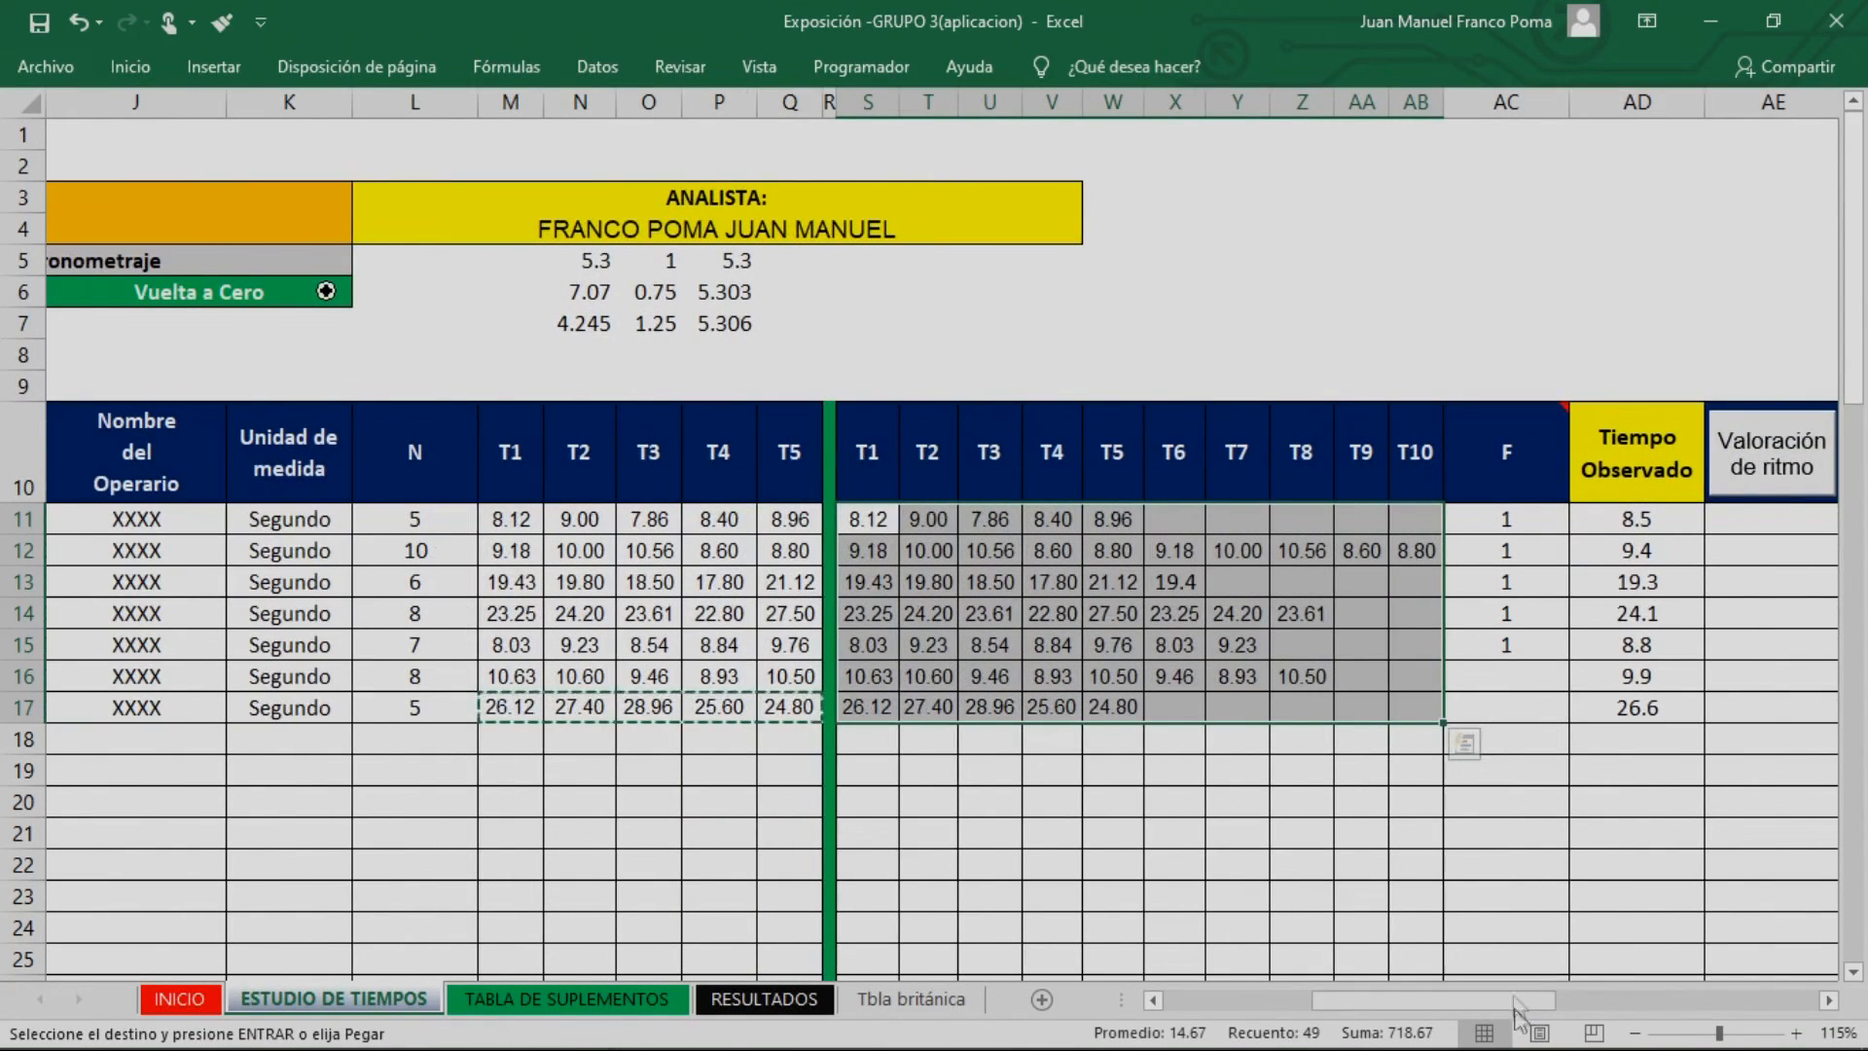
pyautogui.moveTo(1514, 518); pyautogui.dragTo(1523, 700)
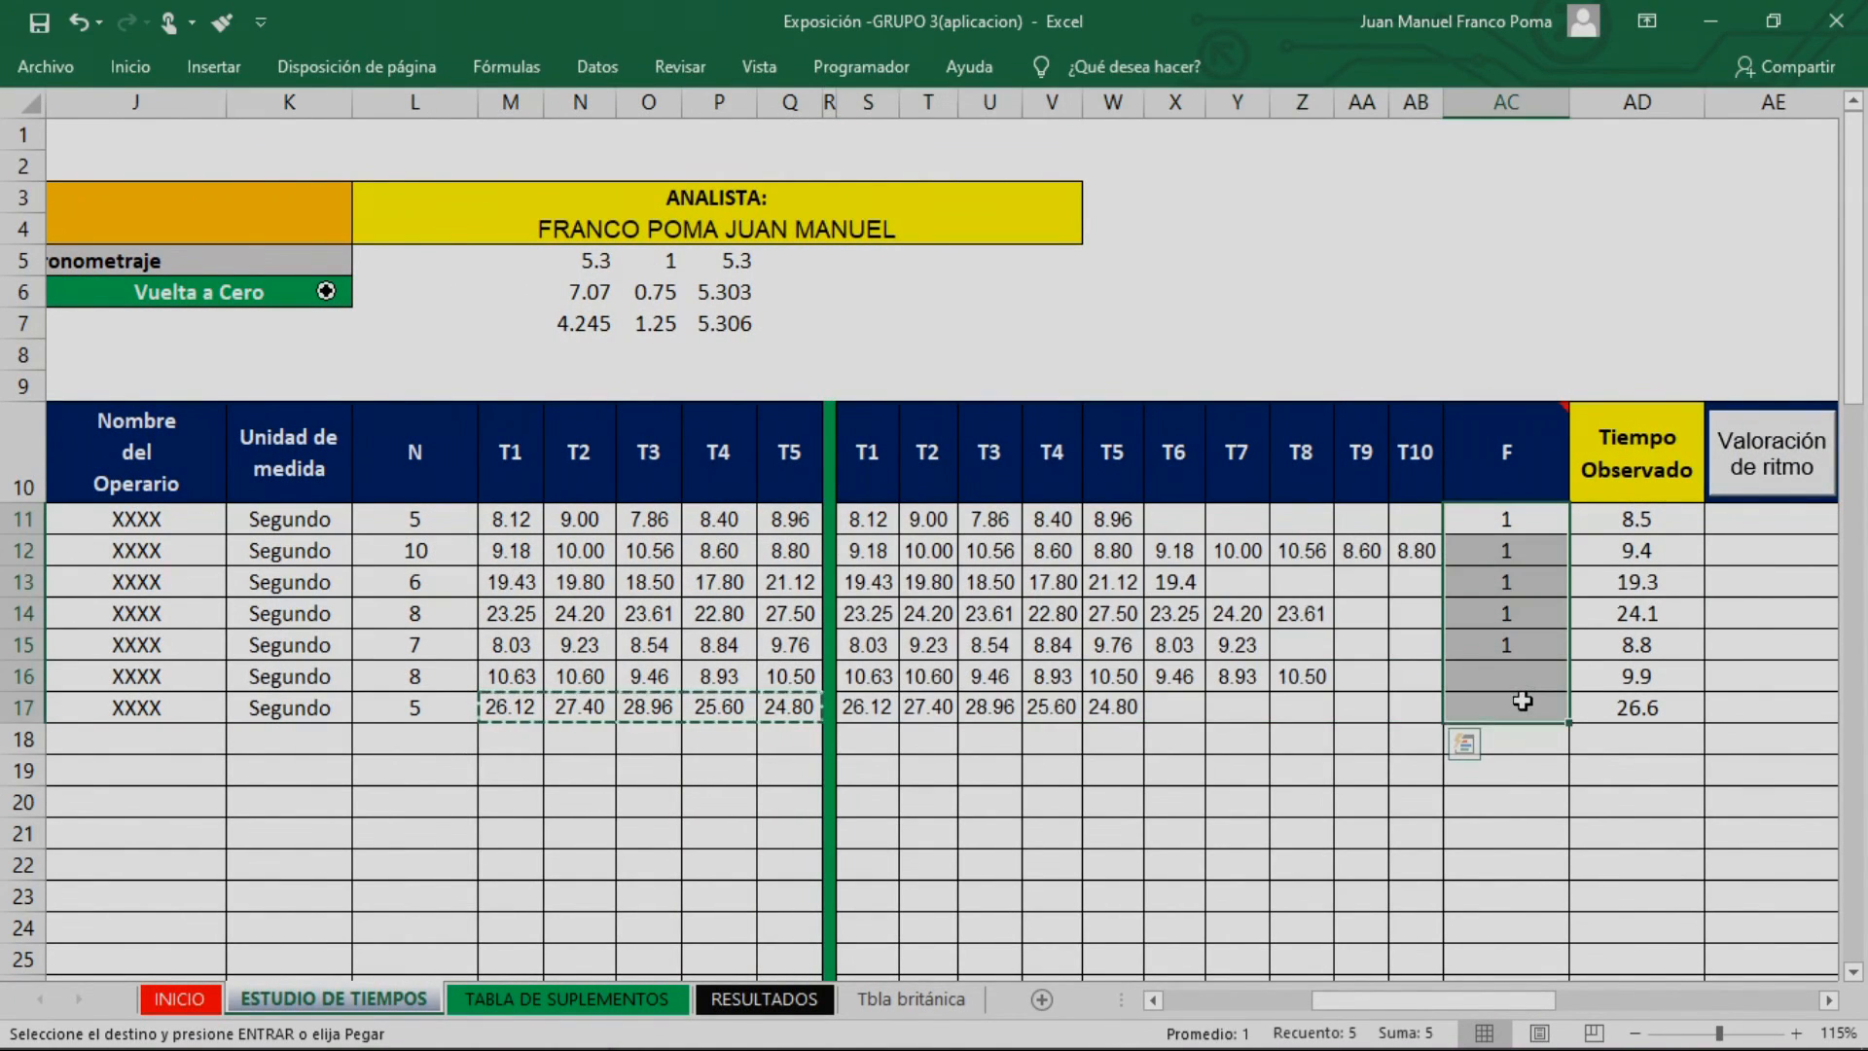
pyautogui.rightClick(1498, 103)
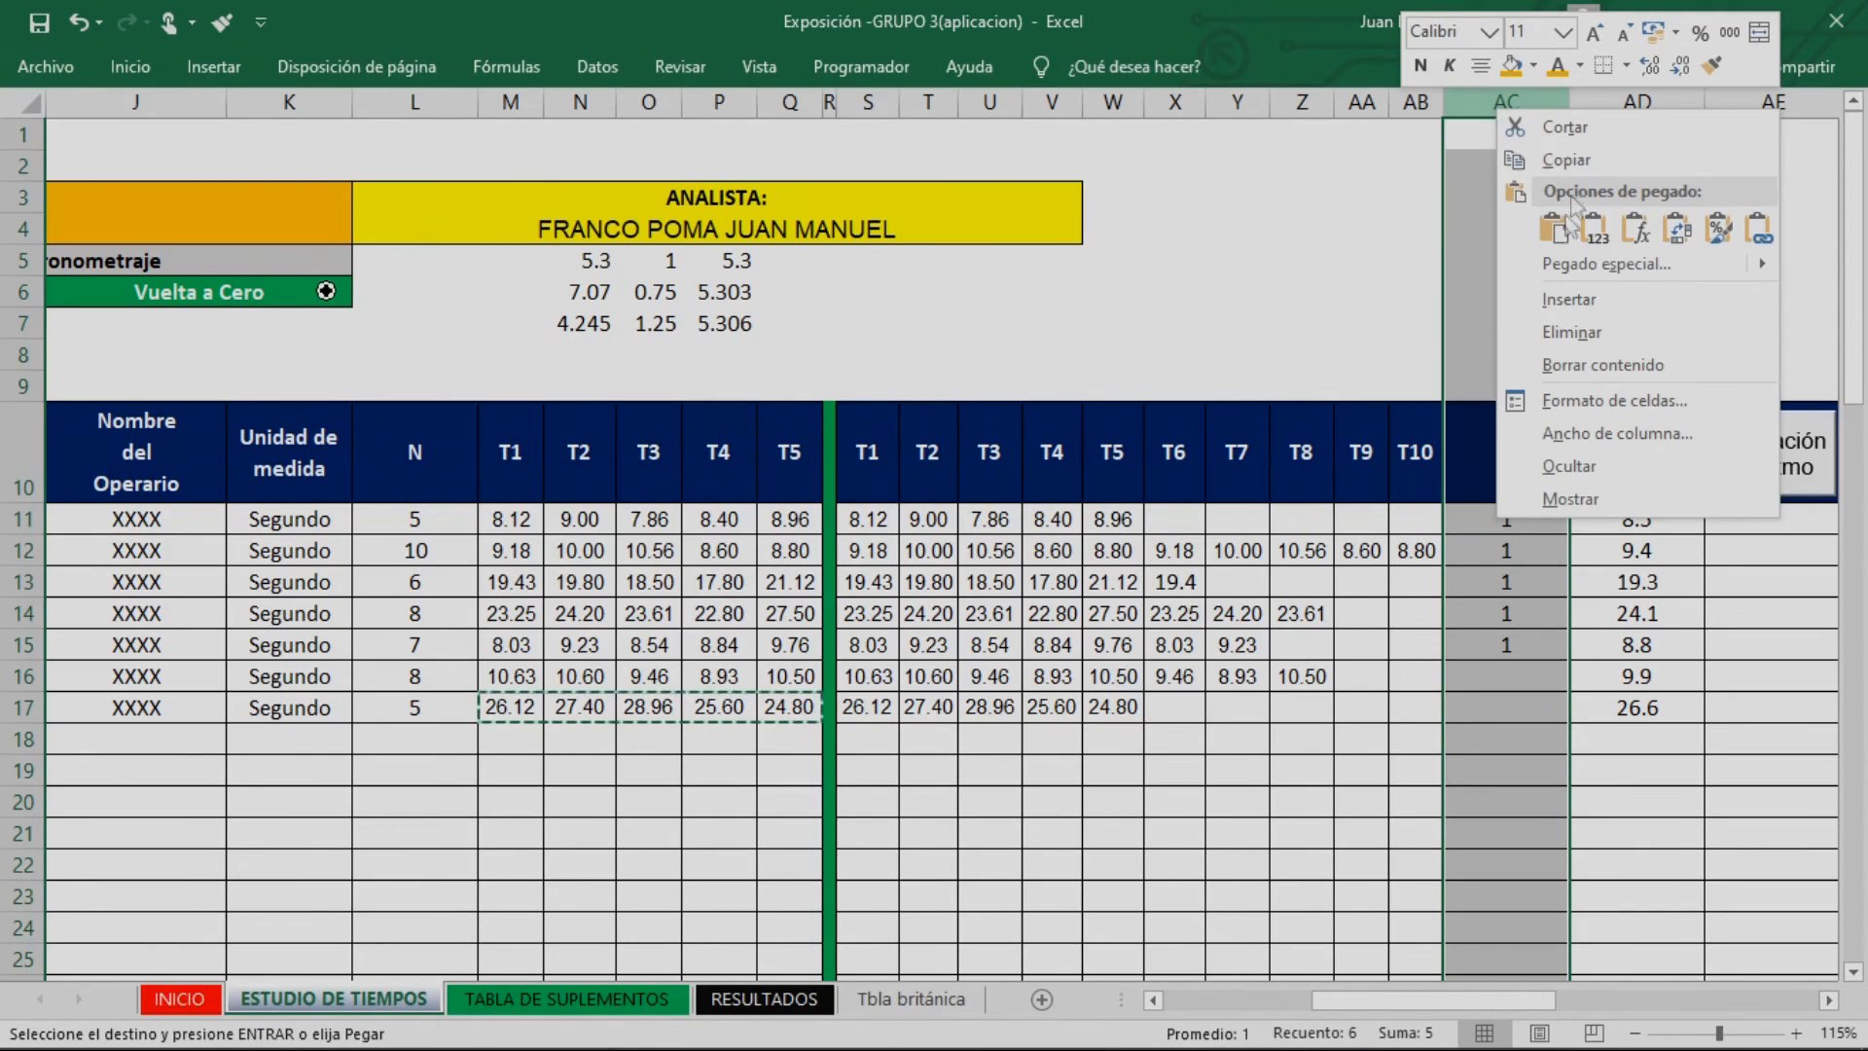
pyautogui.click(1577, 471)
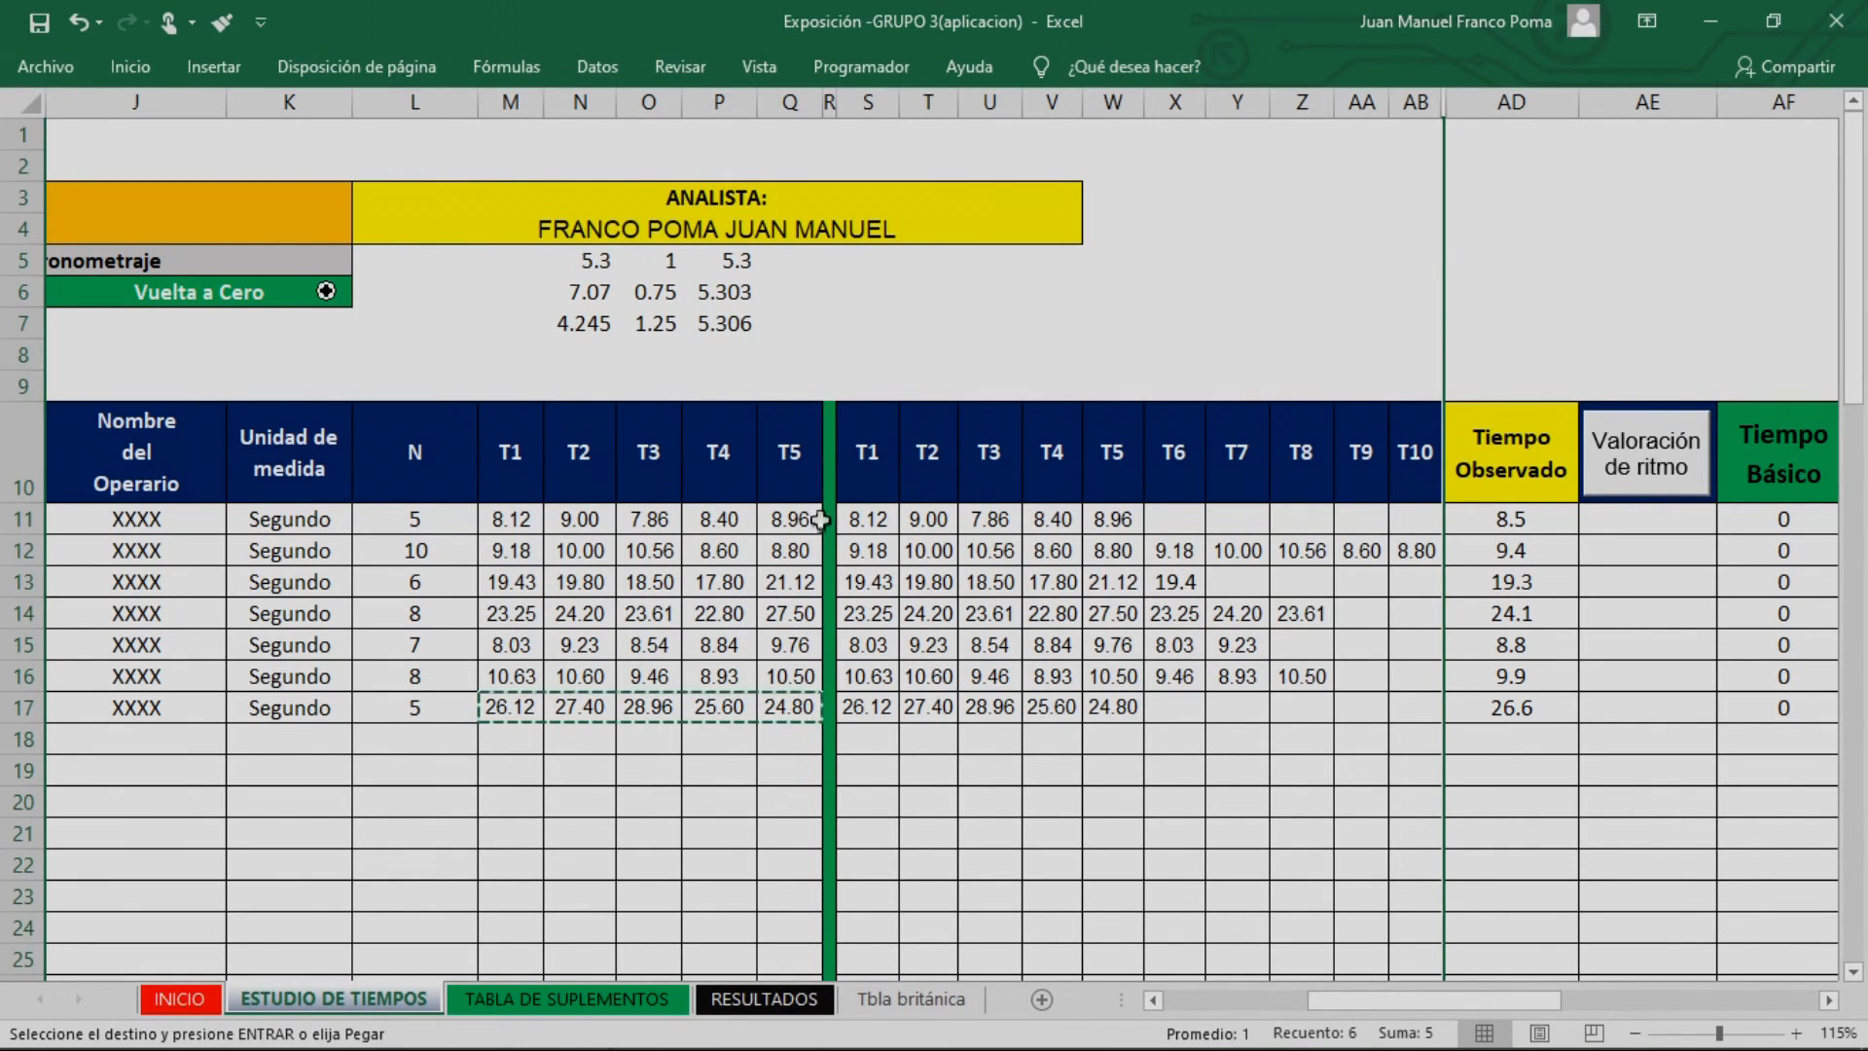
# Examine the second block's times and the resulting Tiempo Observado values for activities 1 to 7
pyautogui.moveTo(878, 515); pyautogui.dragTo(1224, 514)
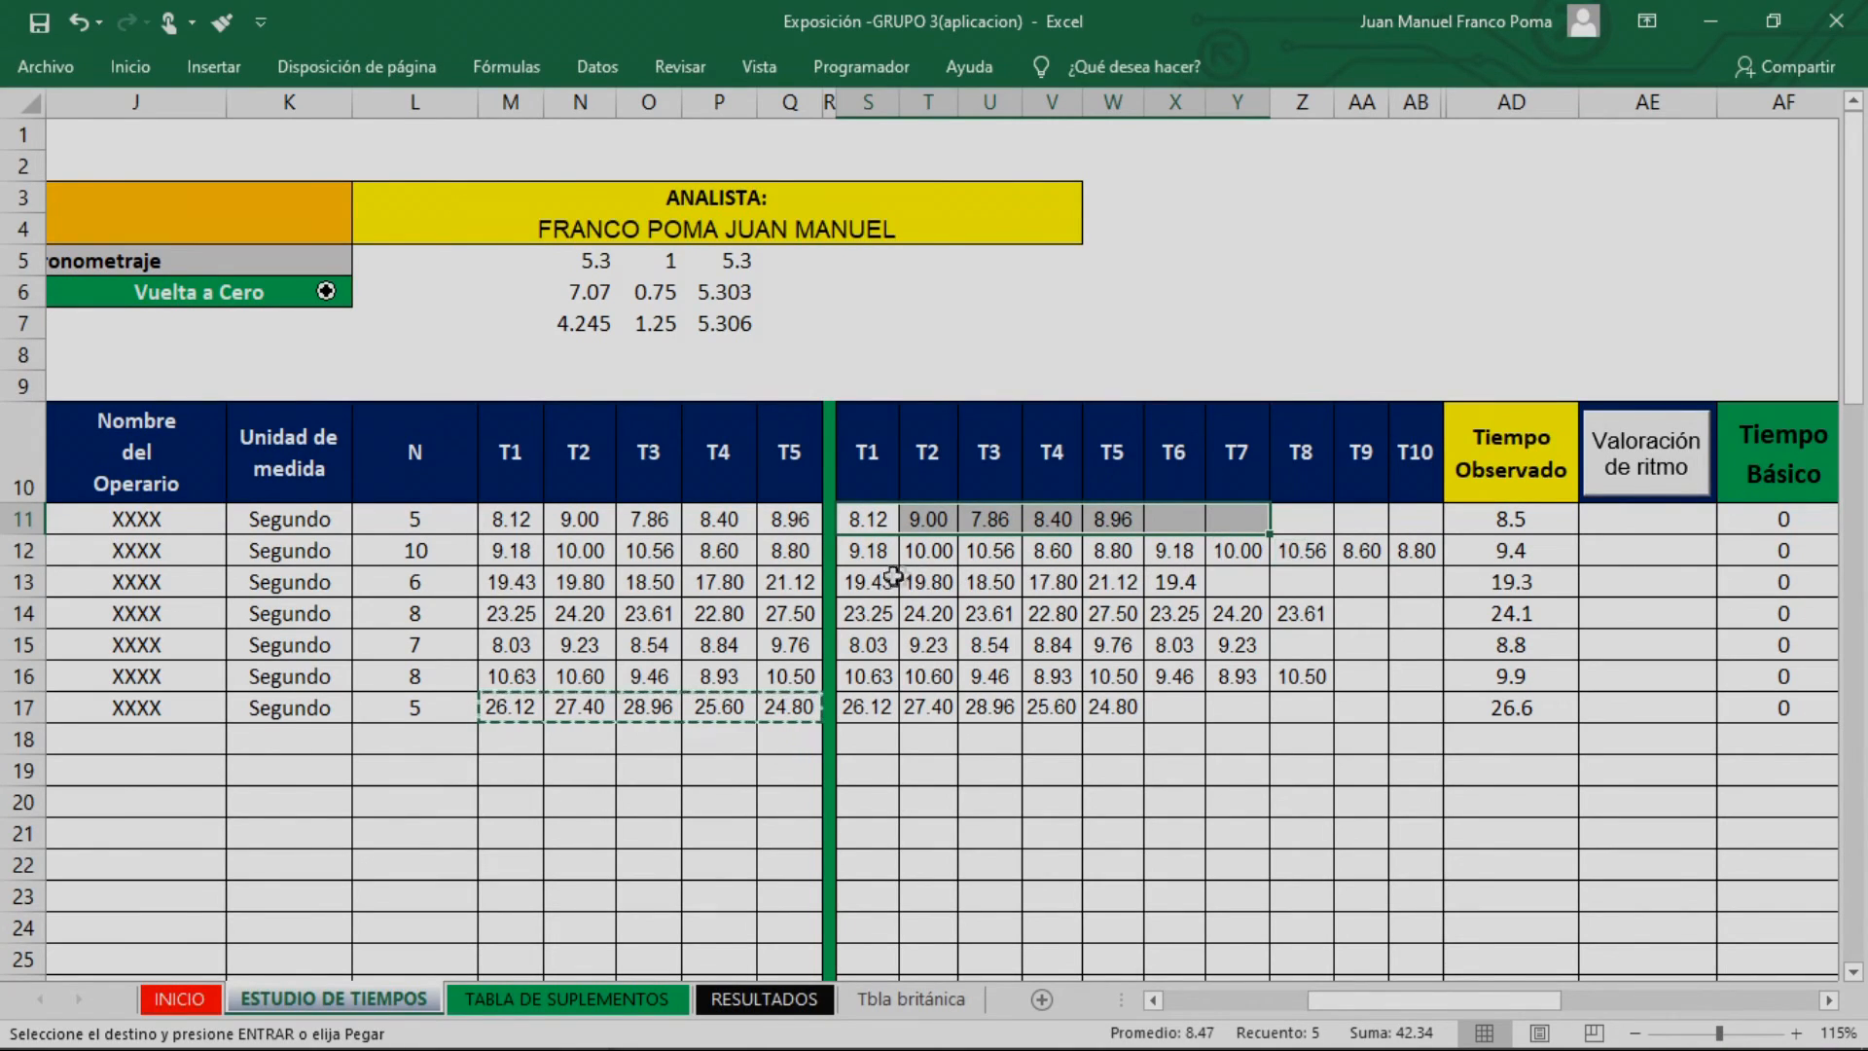
pyautogui.moveTo(863, 551); pyautogui.dragTo(1251, 550)
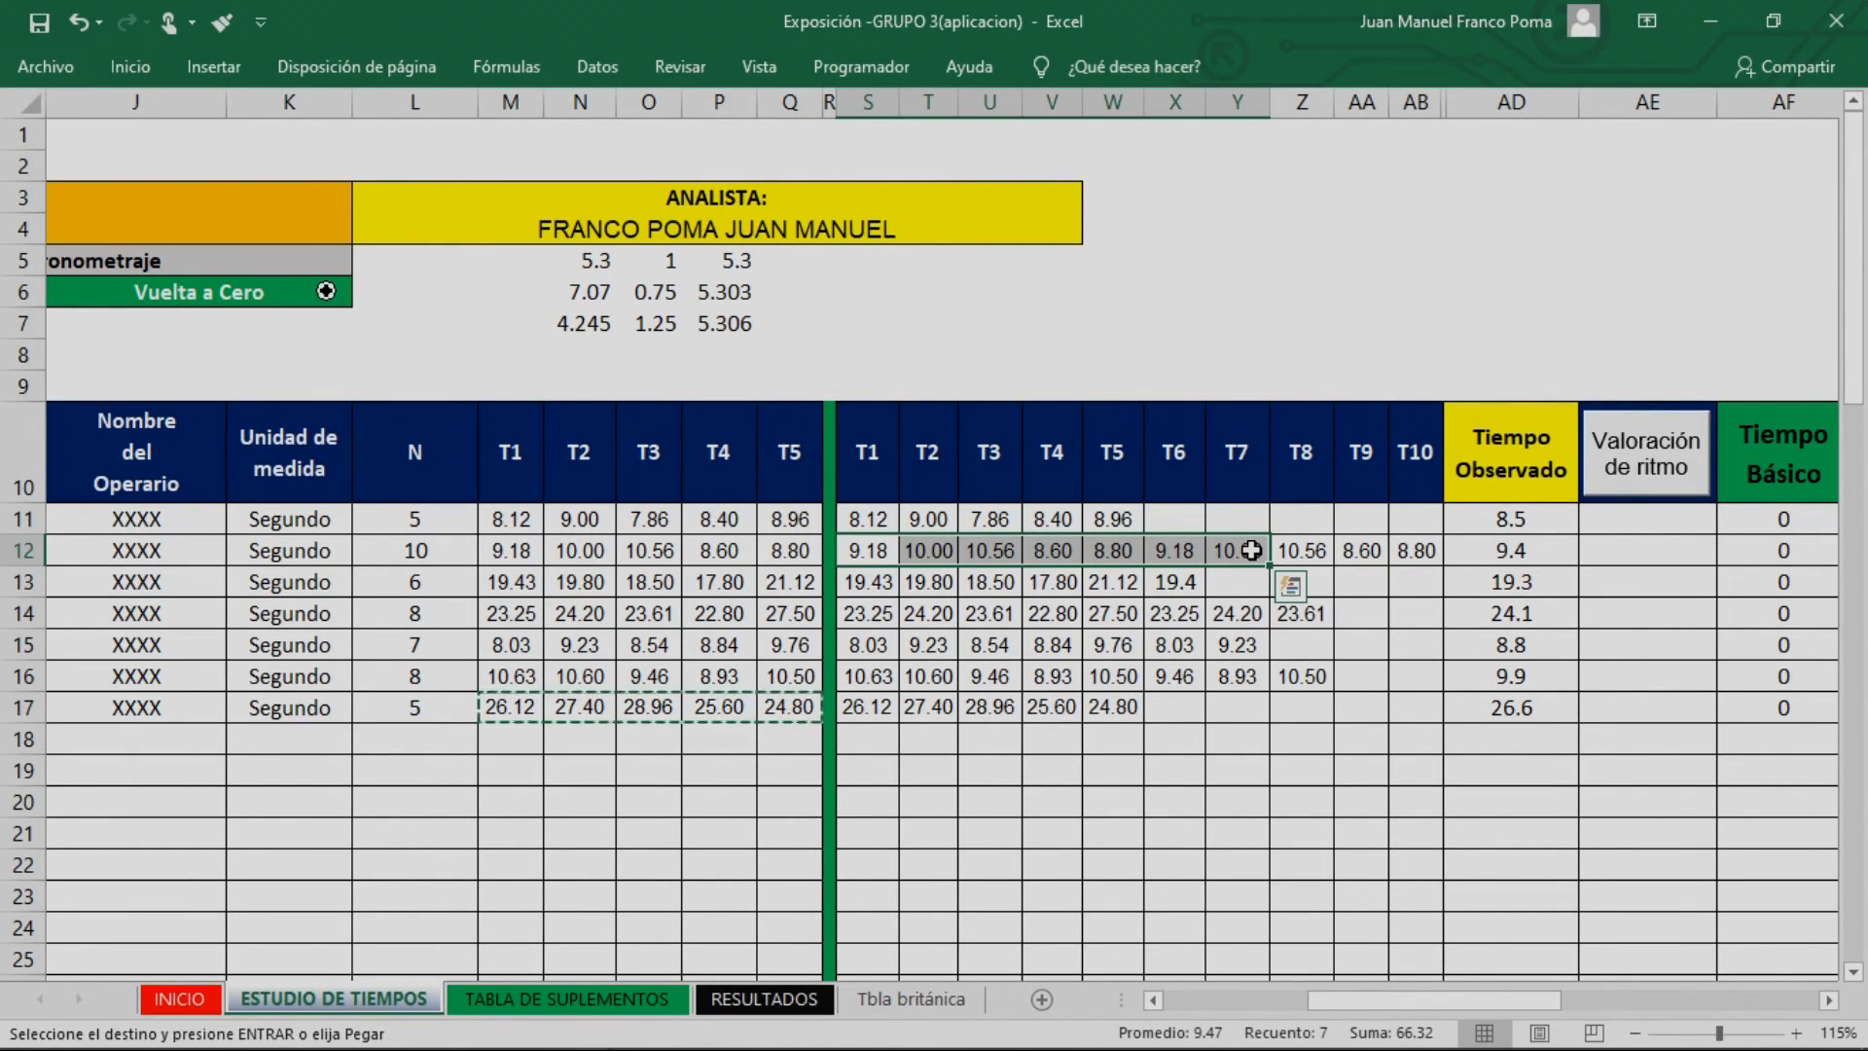
pyautogui.moveTo(1511, 517); pyautogui.dragTo(1522, 716)
pyautogui.moveTo(1467, 1002); pyautogui.dragTo(1498, 1006)
pyautogui.click(985, 708)
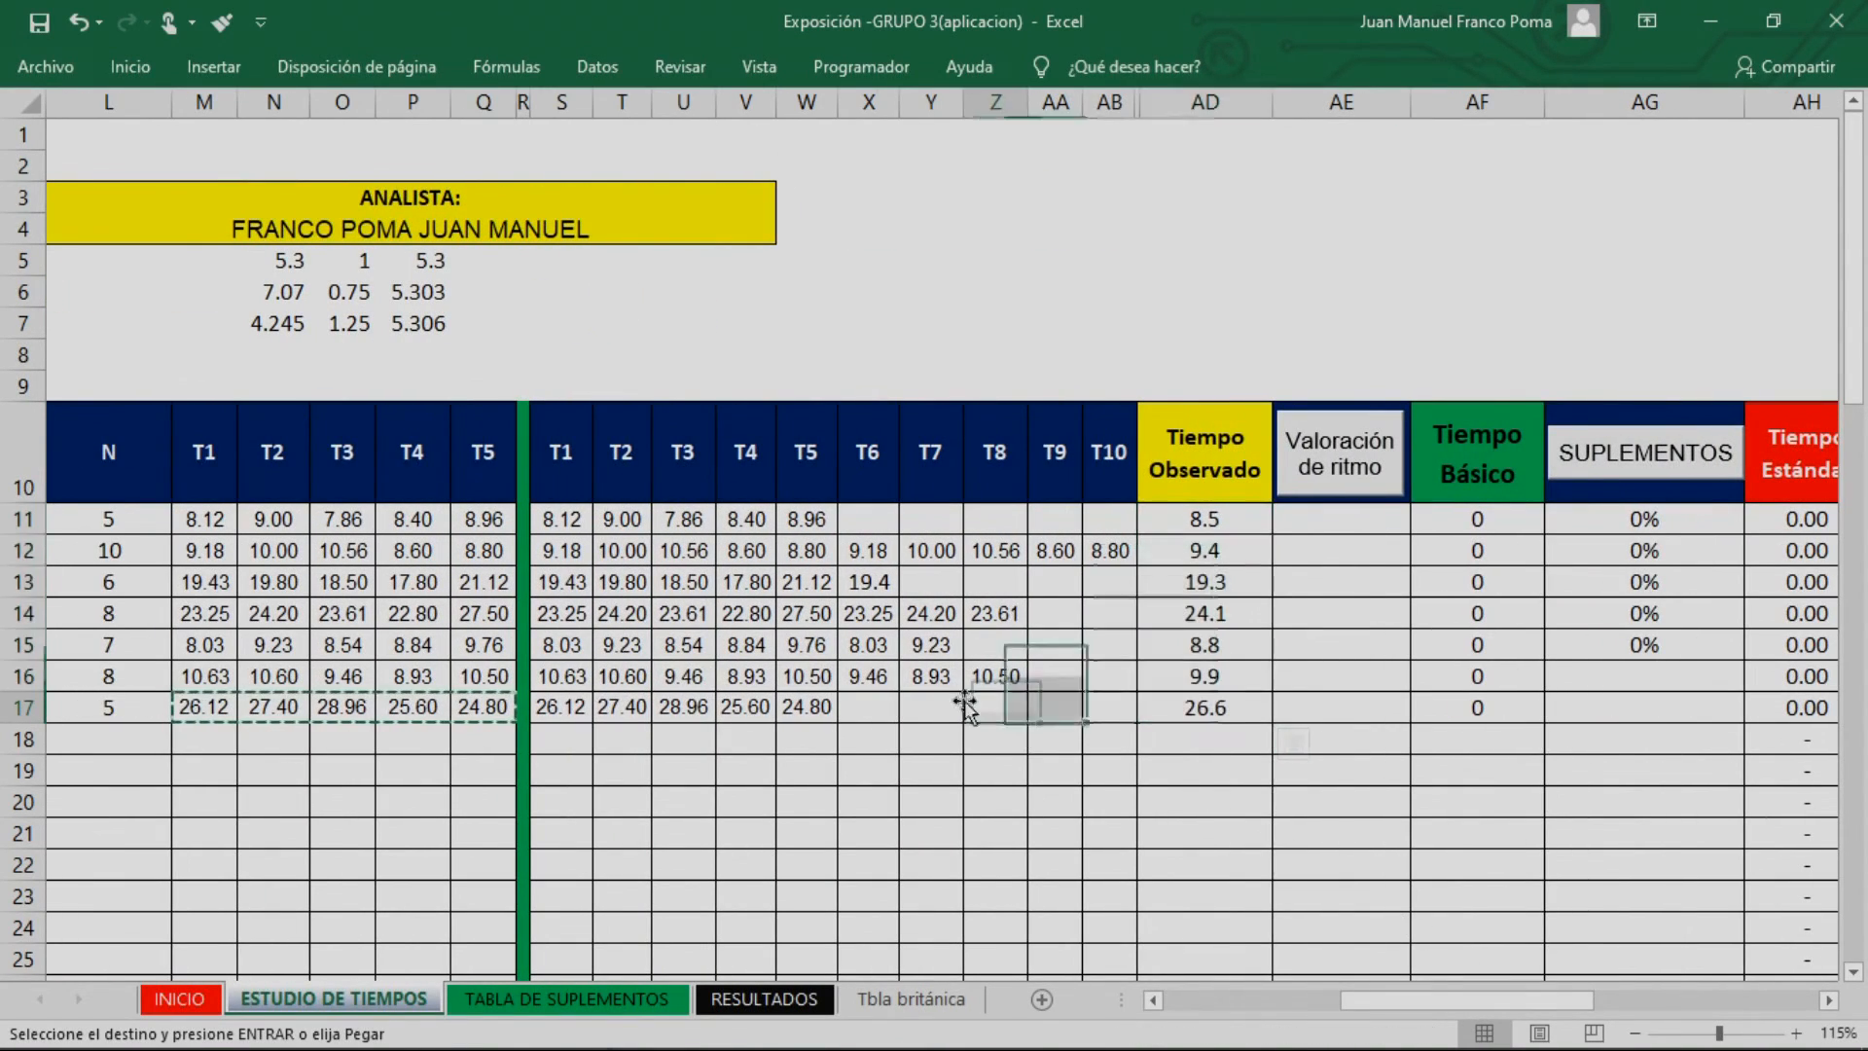
pyautogui.moveTo(562, 524); pyautogui.dragTo(1025, 574)
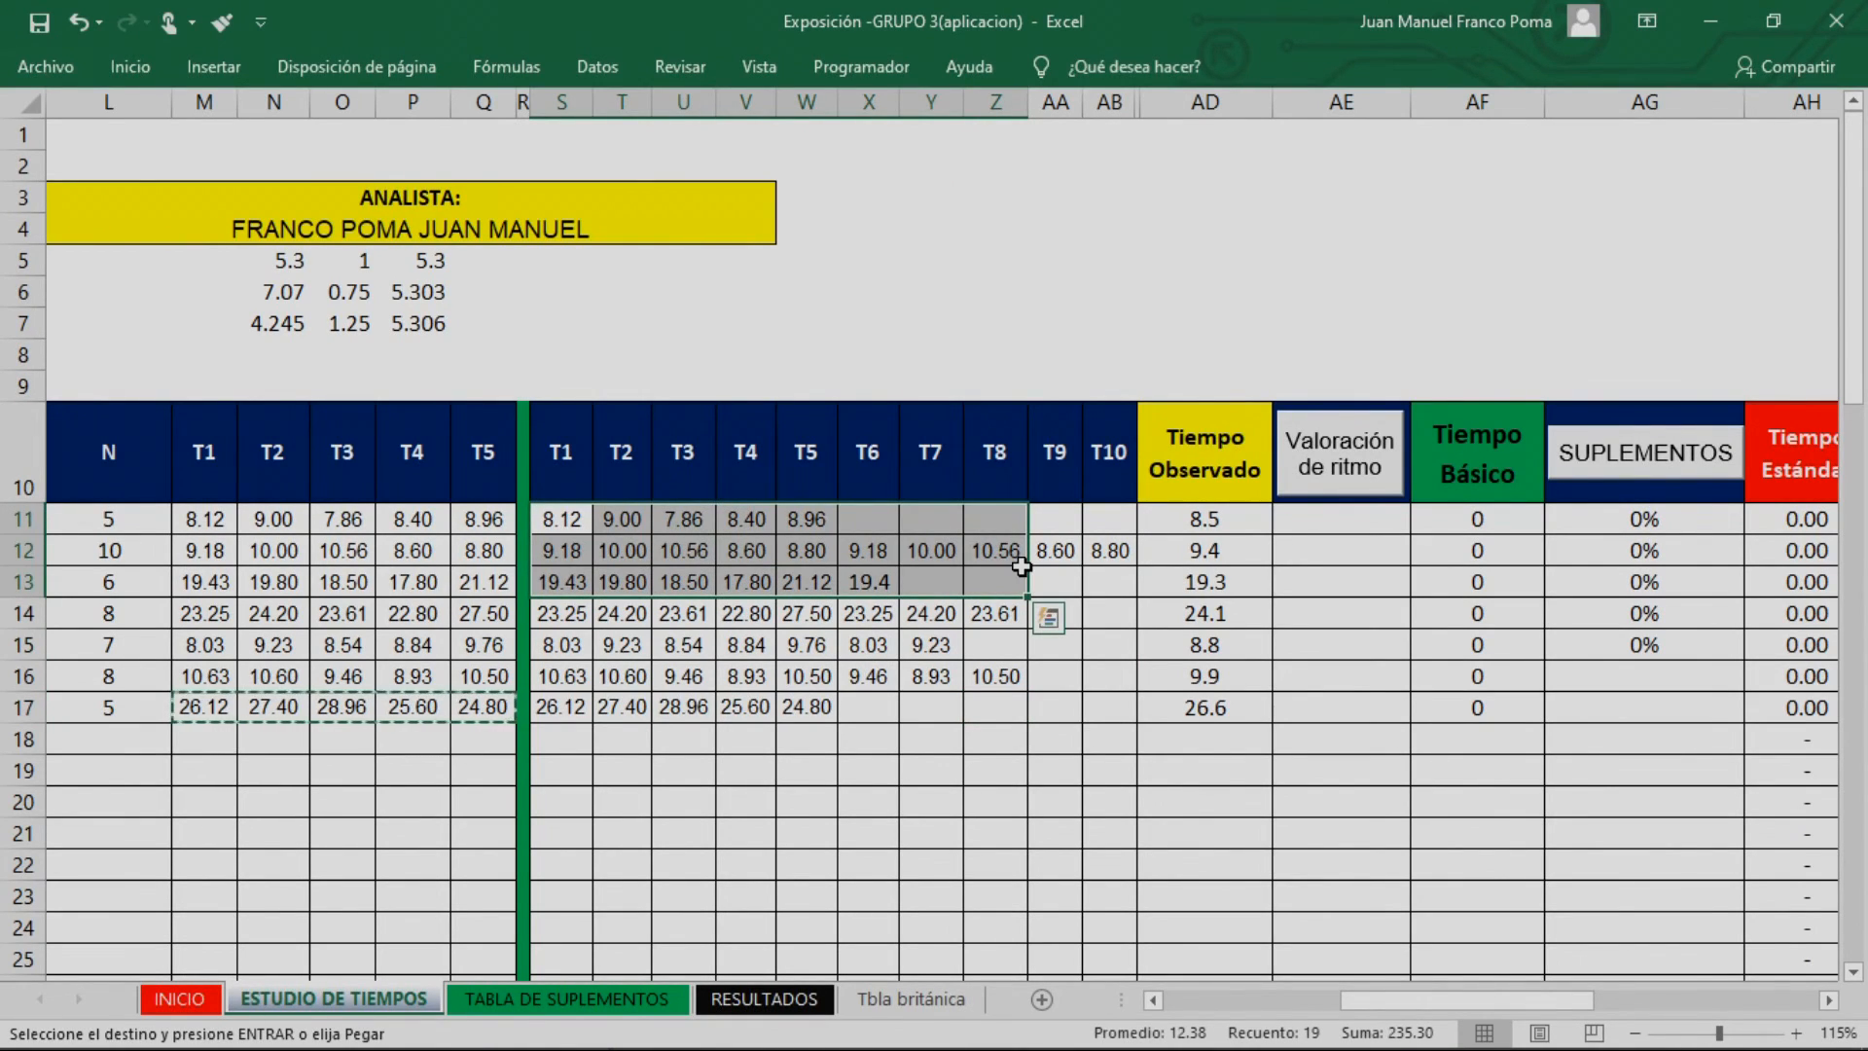
pyautogui.moveTo(562, 521); pyautogui.dragTo(798, 530)
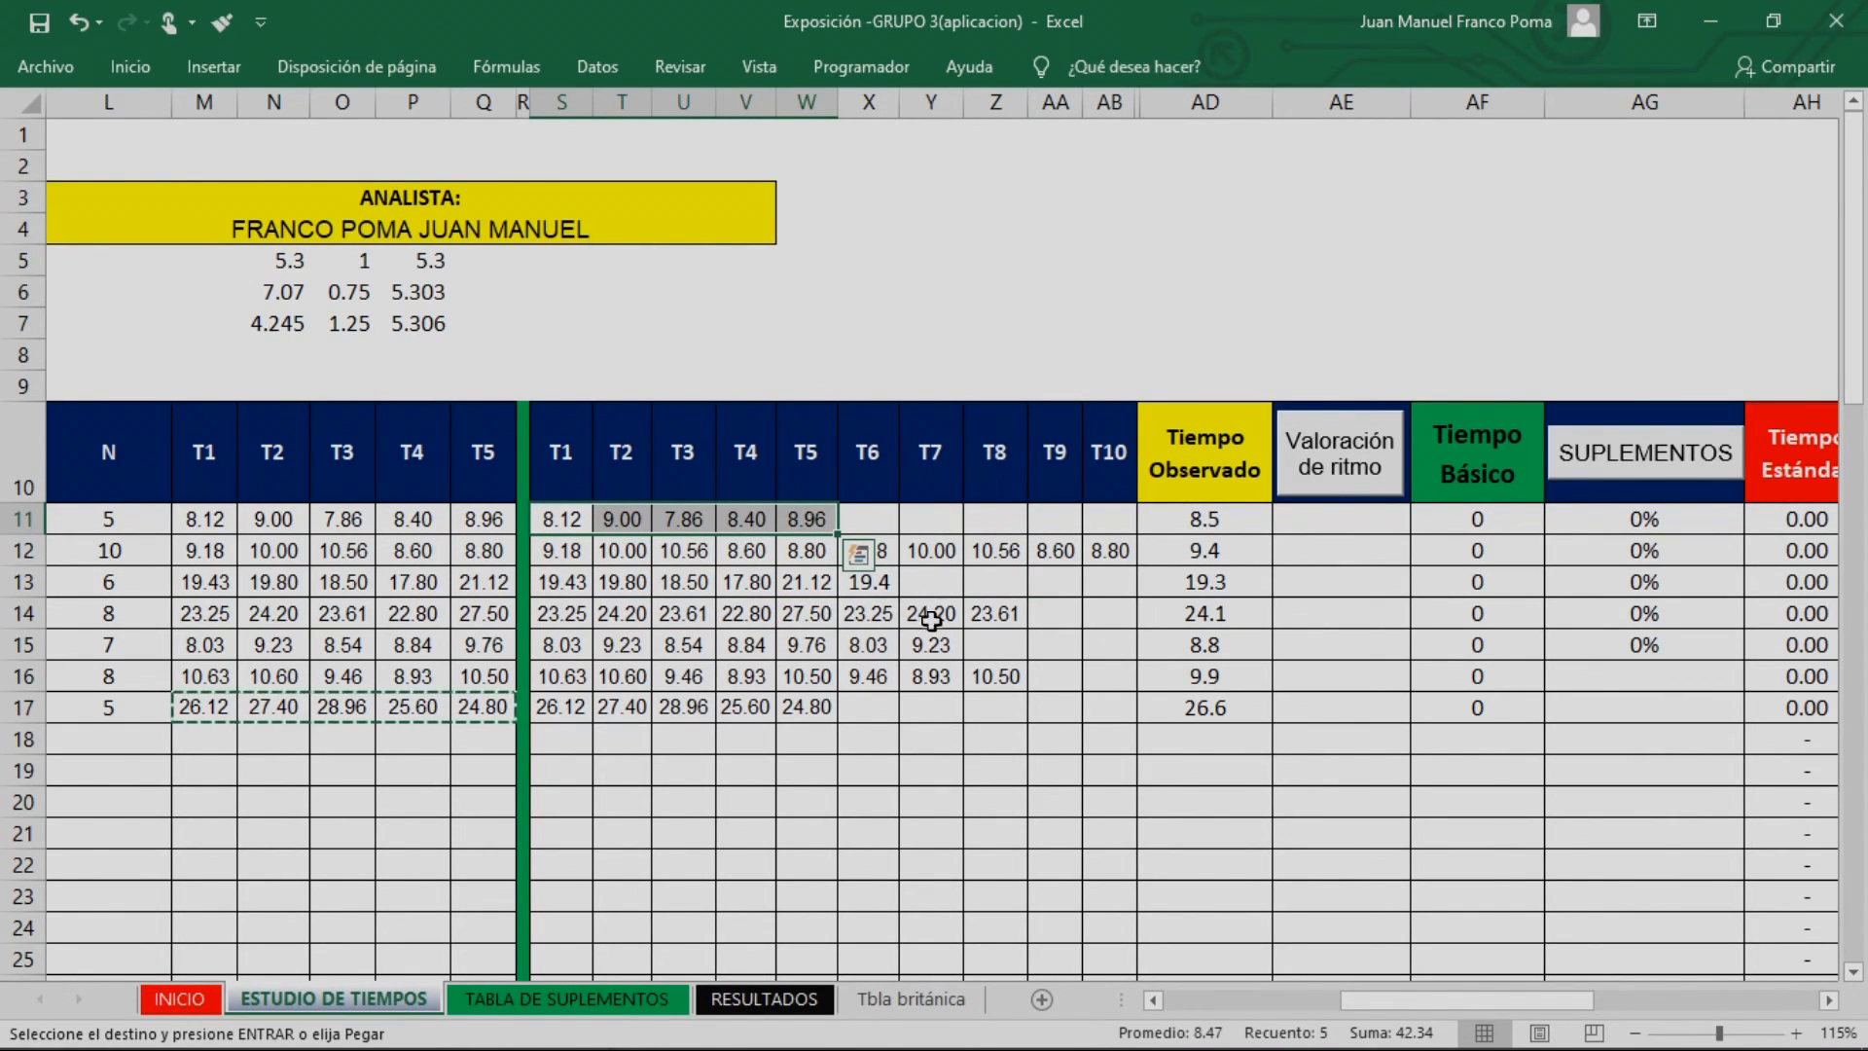
pyautogui.click(1198, 519)
pyautogui.click(1221, 557)
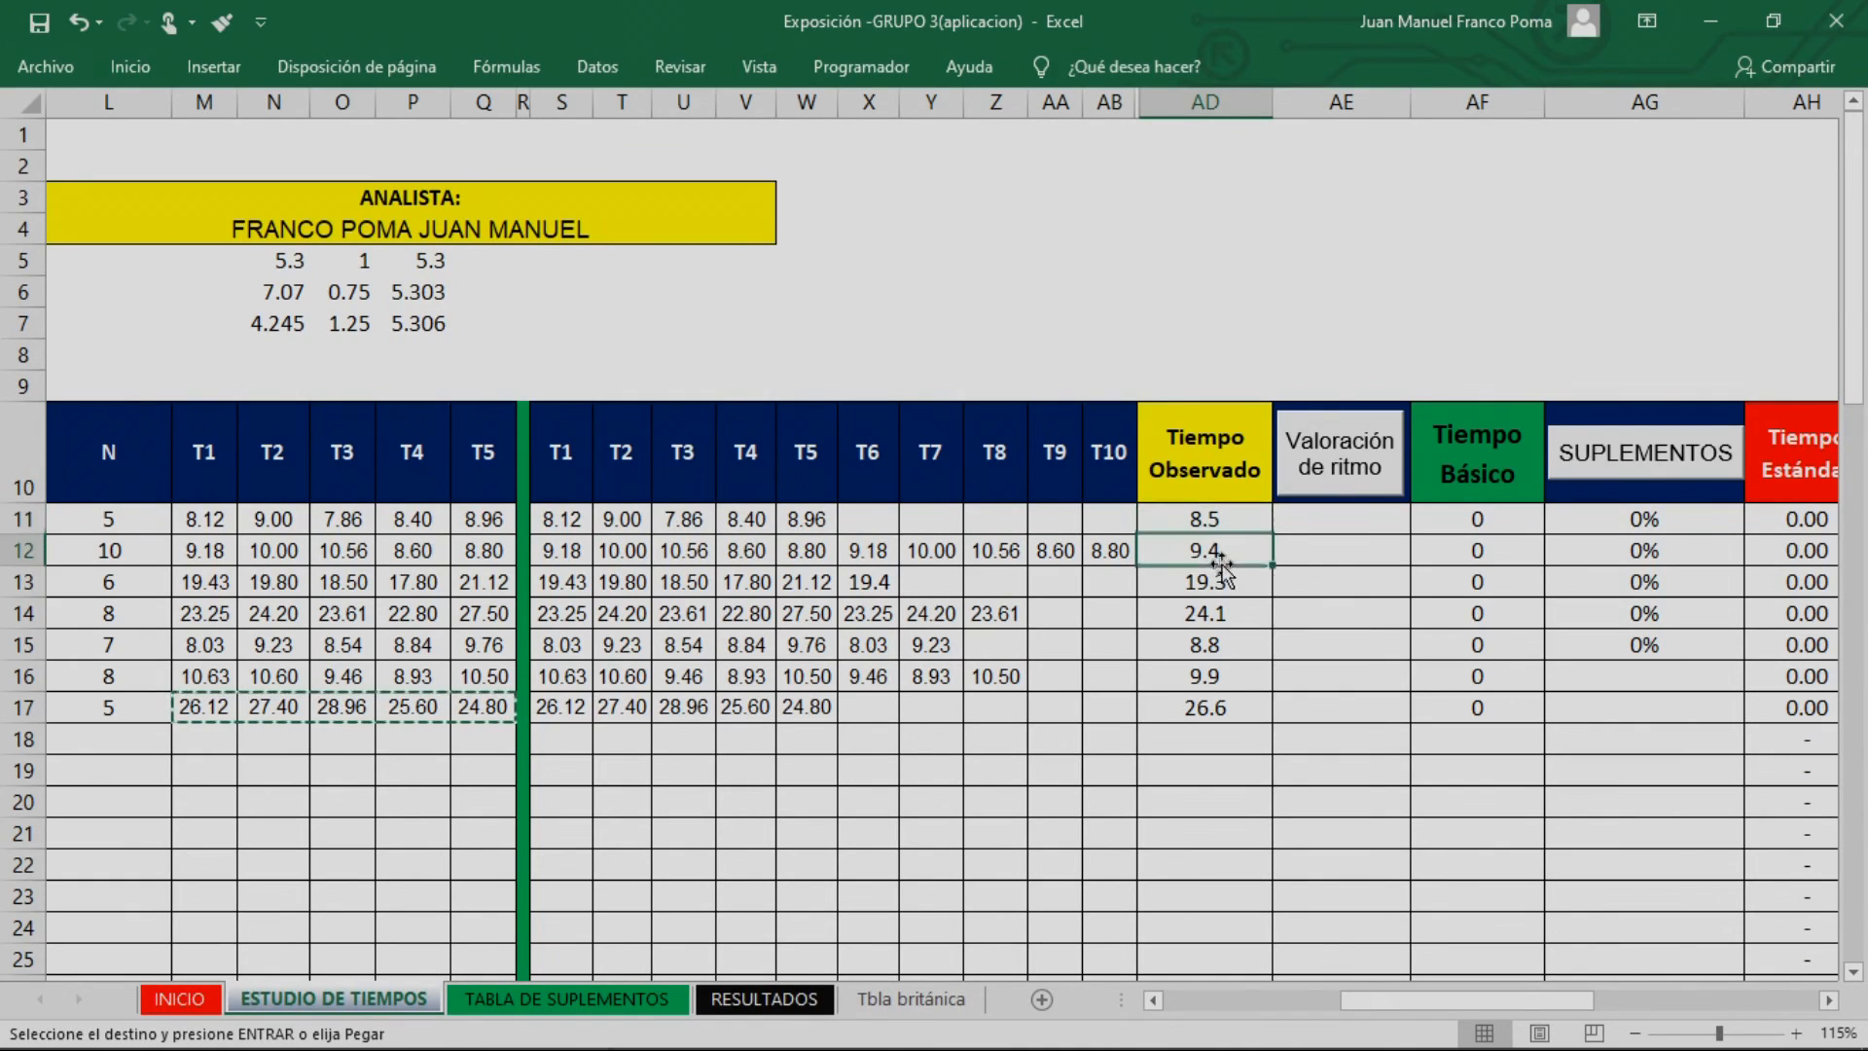
pyautogui.moveTo(1207, 523); pyautogui.dragTo(1218, 709)
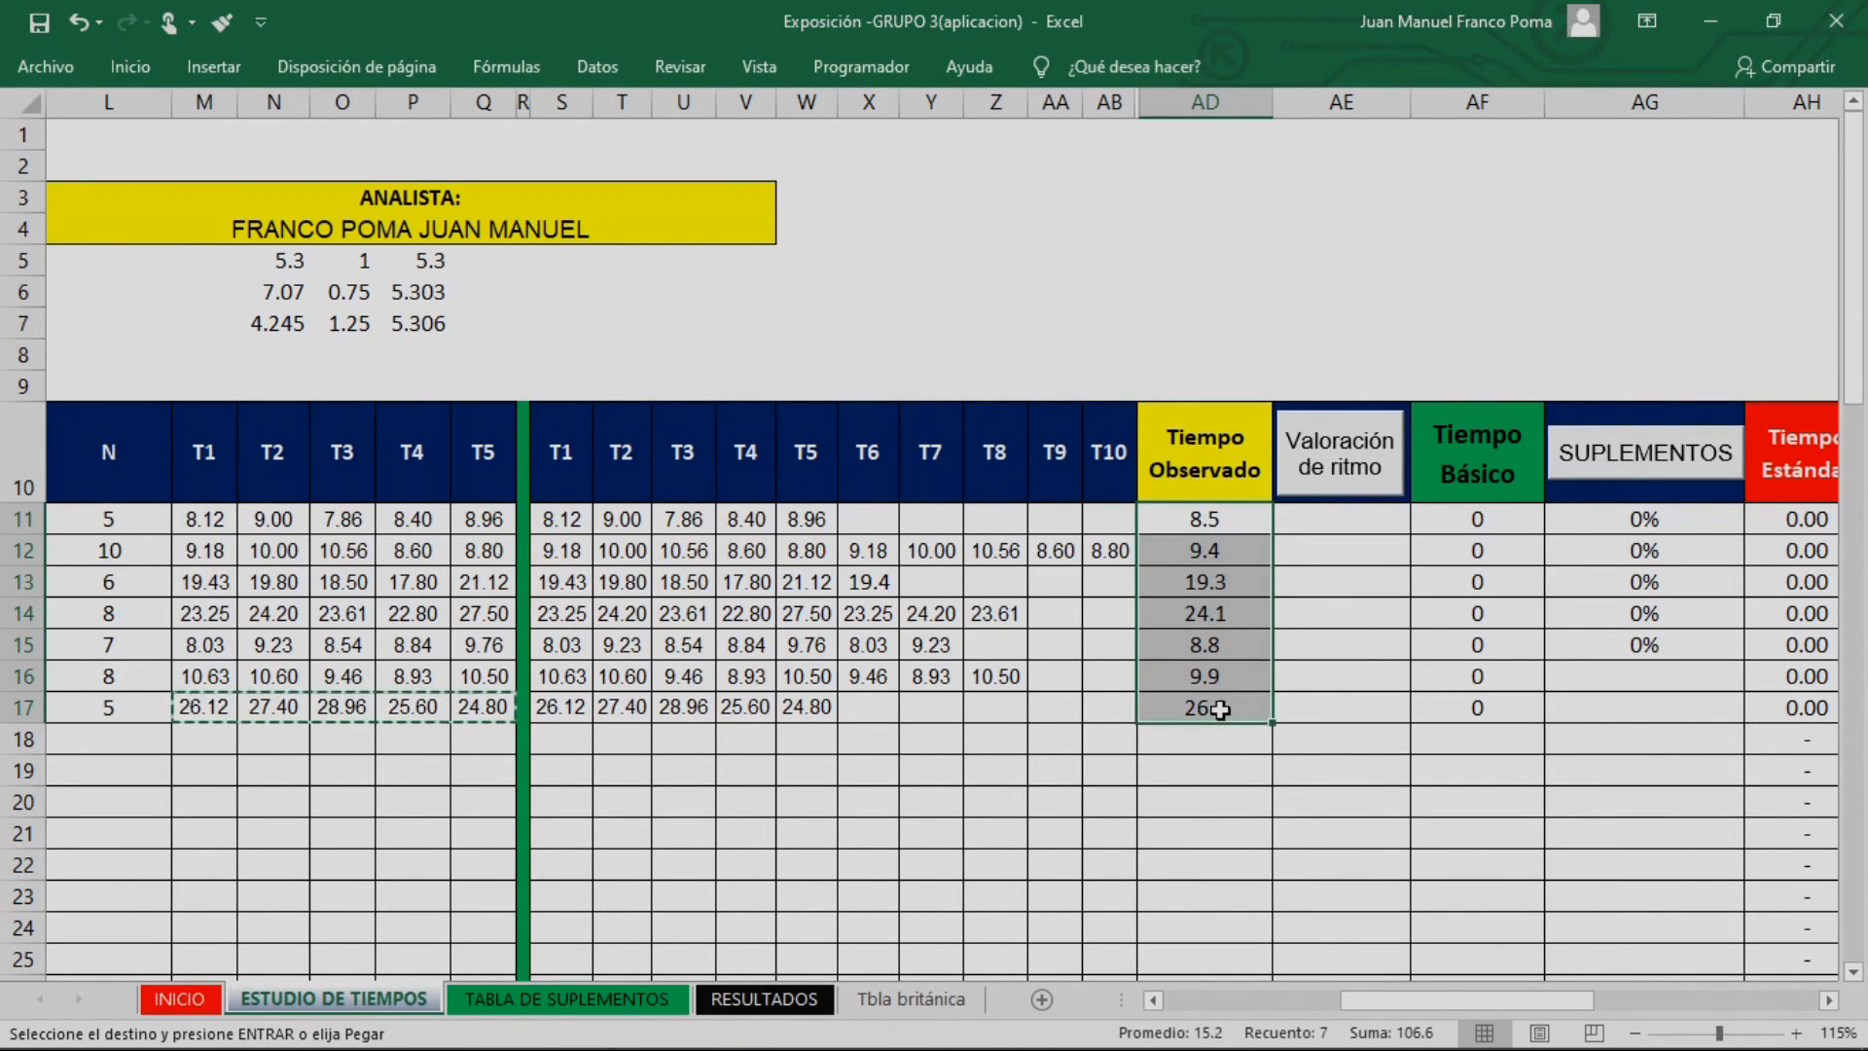
# Open the TABLA BRITÁNICA rating scale from the Valoración de ritmo column heading
pyautogui.click(985, 590)
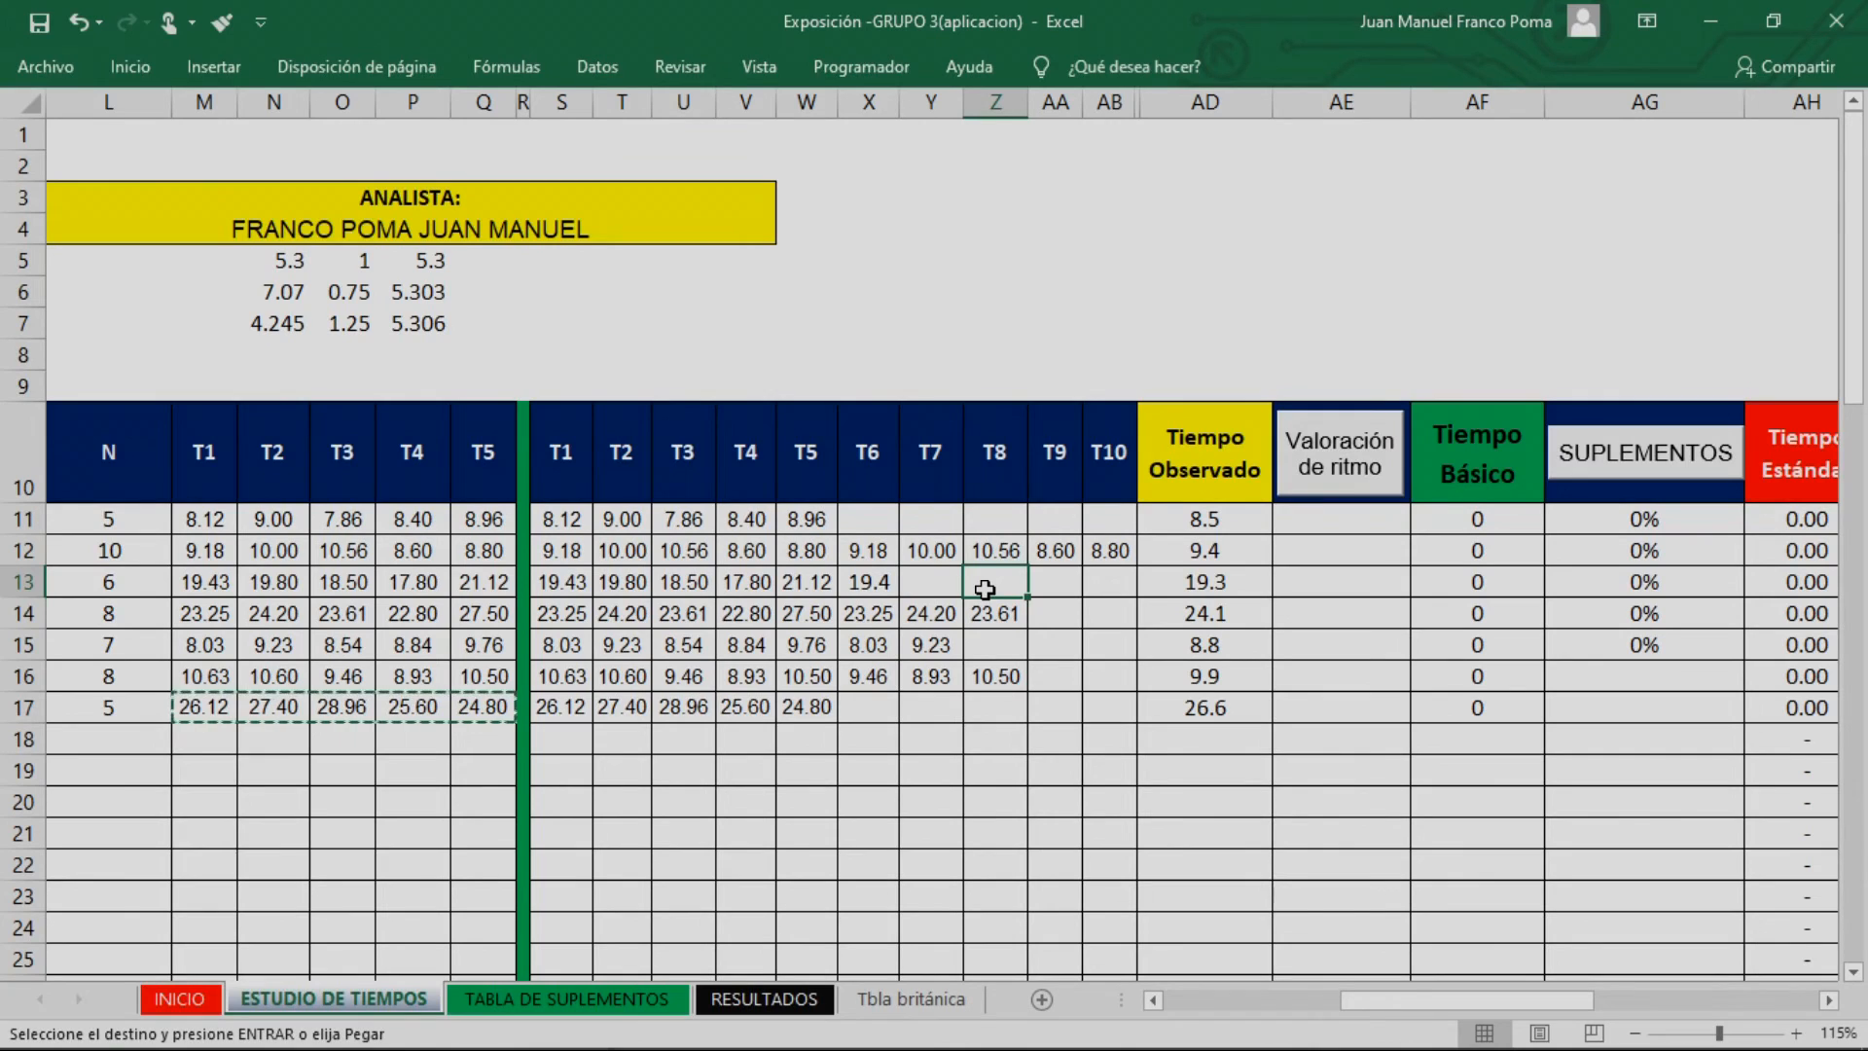
pyautogui.click(1349, 465)
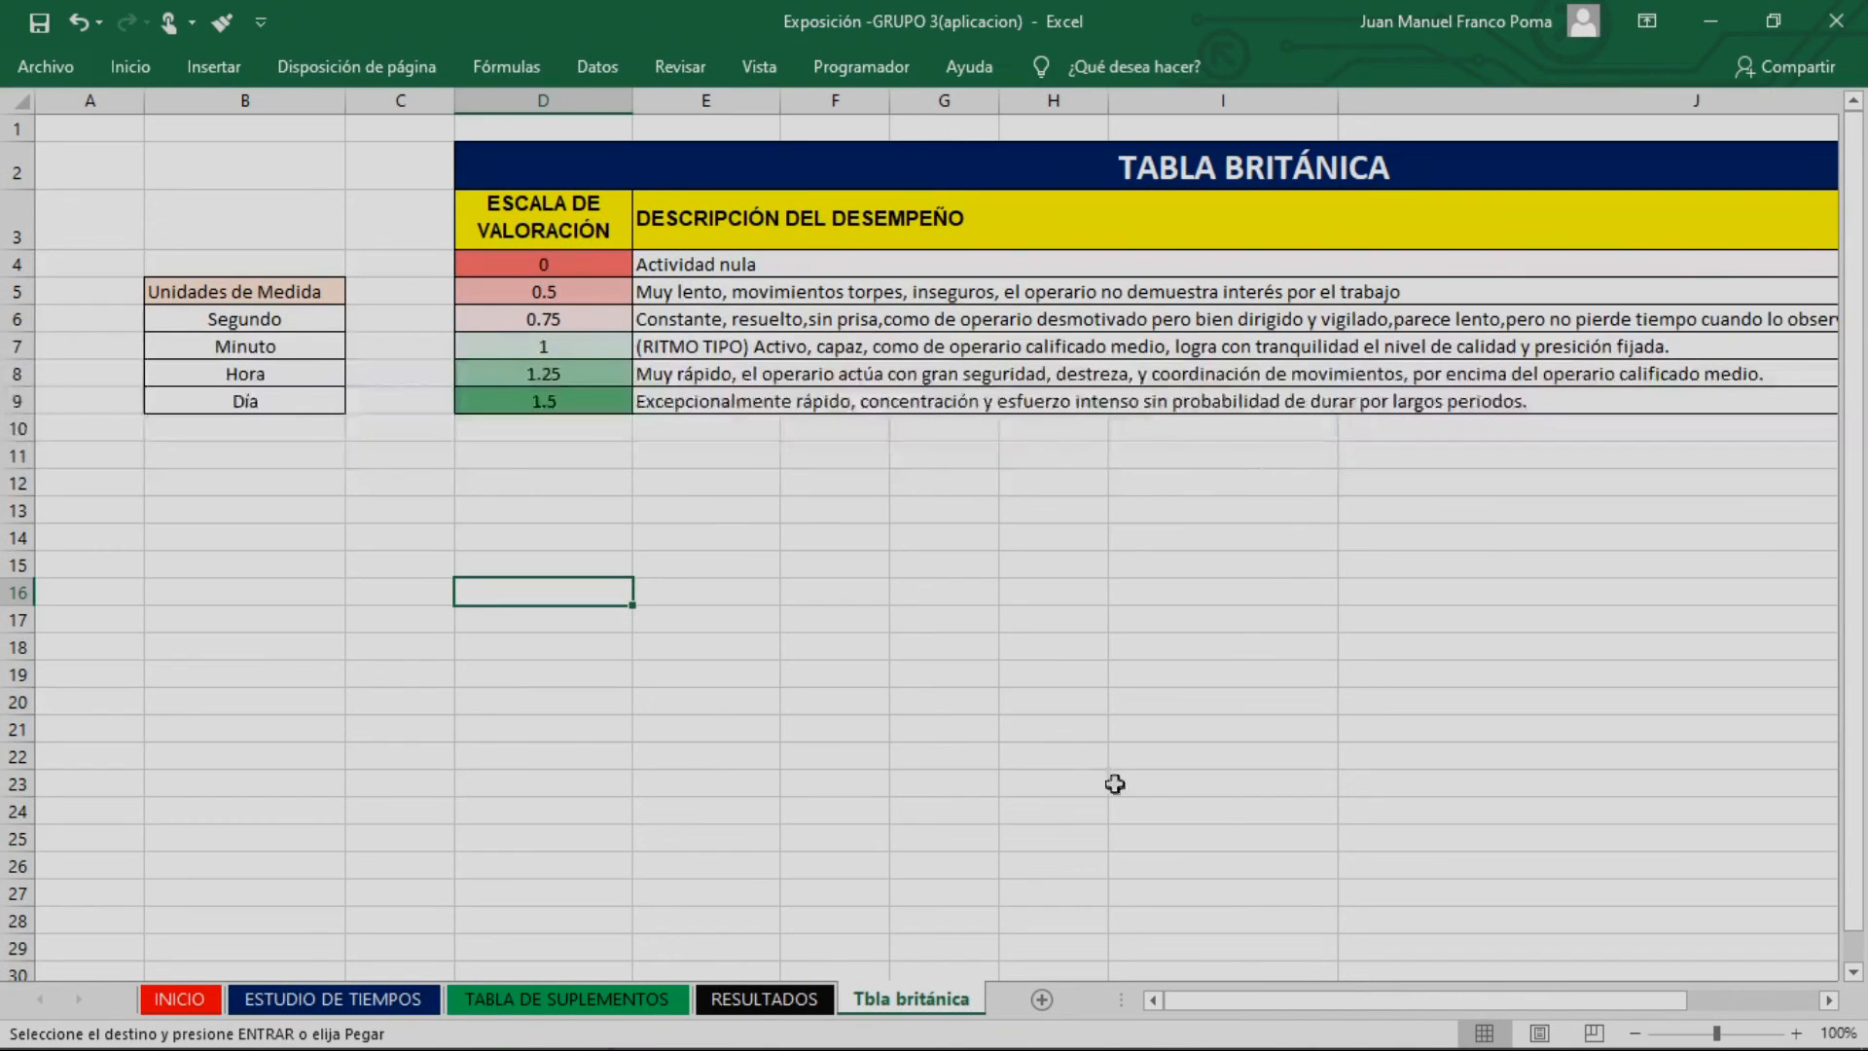
# Review the performance descriptions of each rating from 0 to 1.5 in the TABLA BRITÁNICA scale
pyautogui.press('Right')
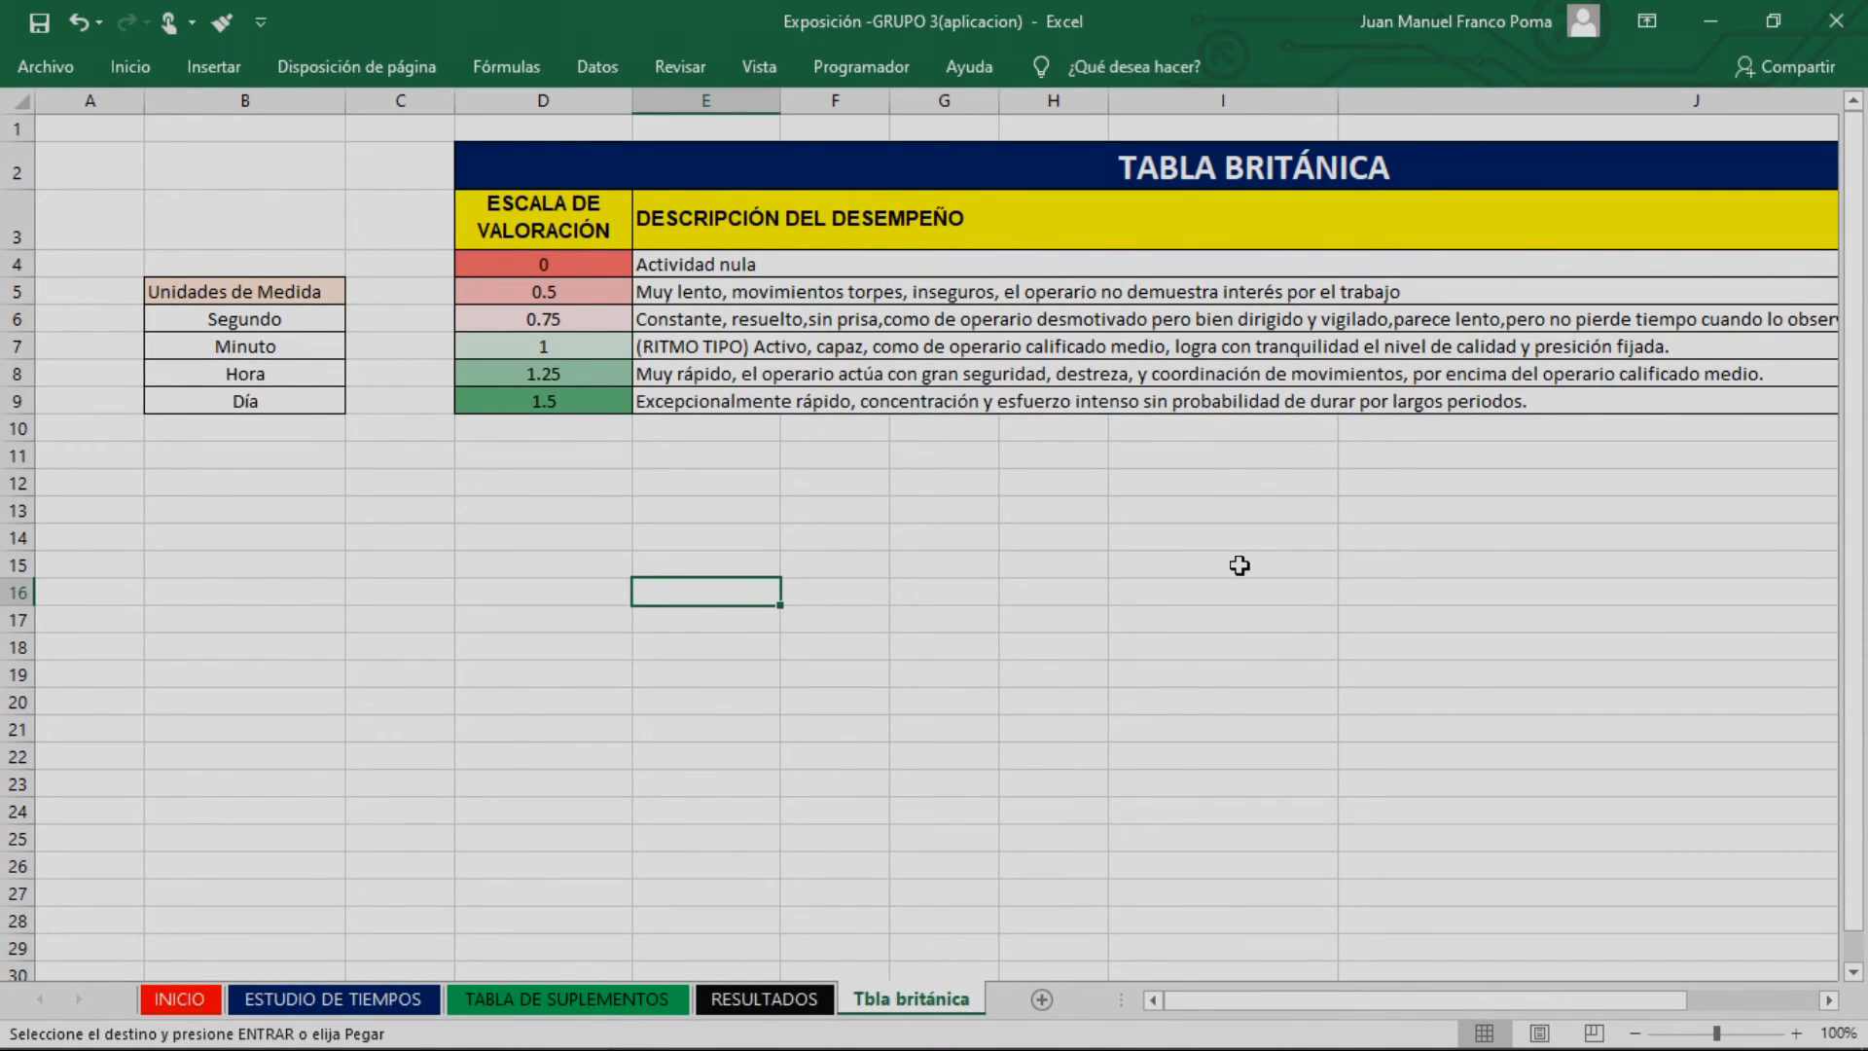
pyautogui.scroll(3, 1238, 568)
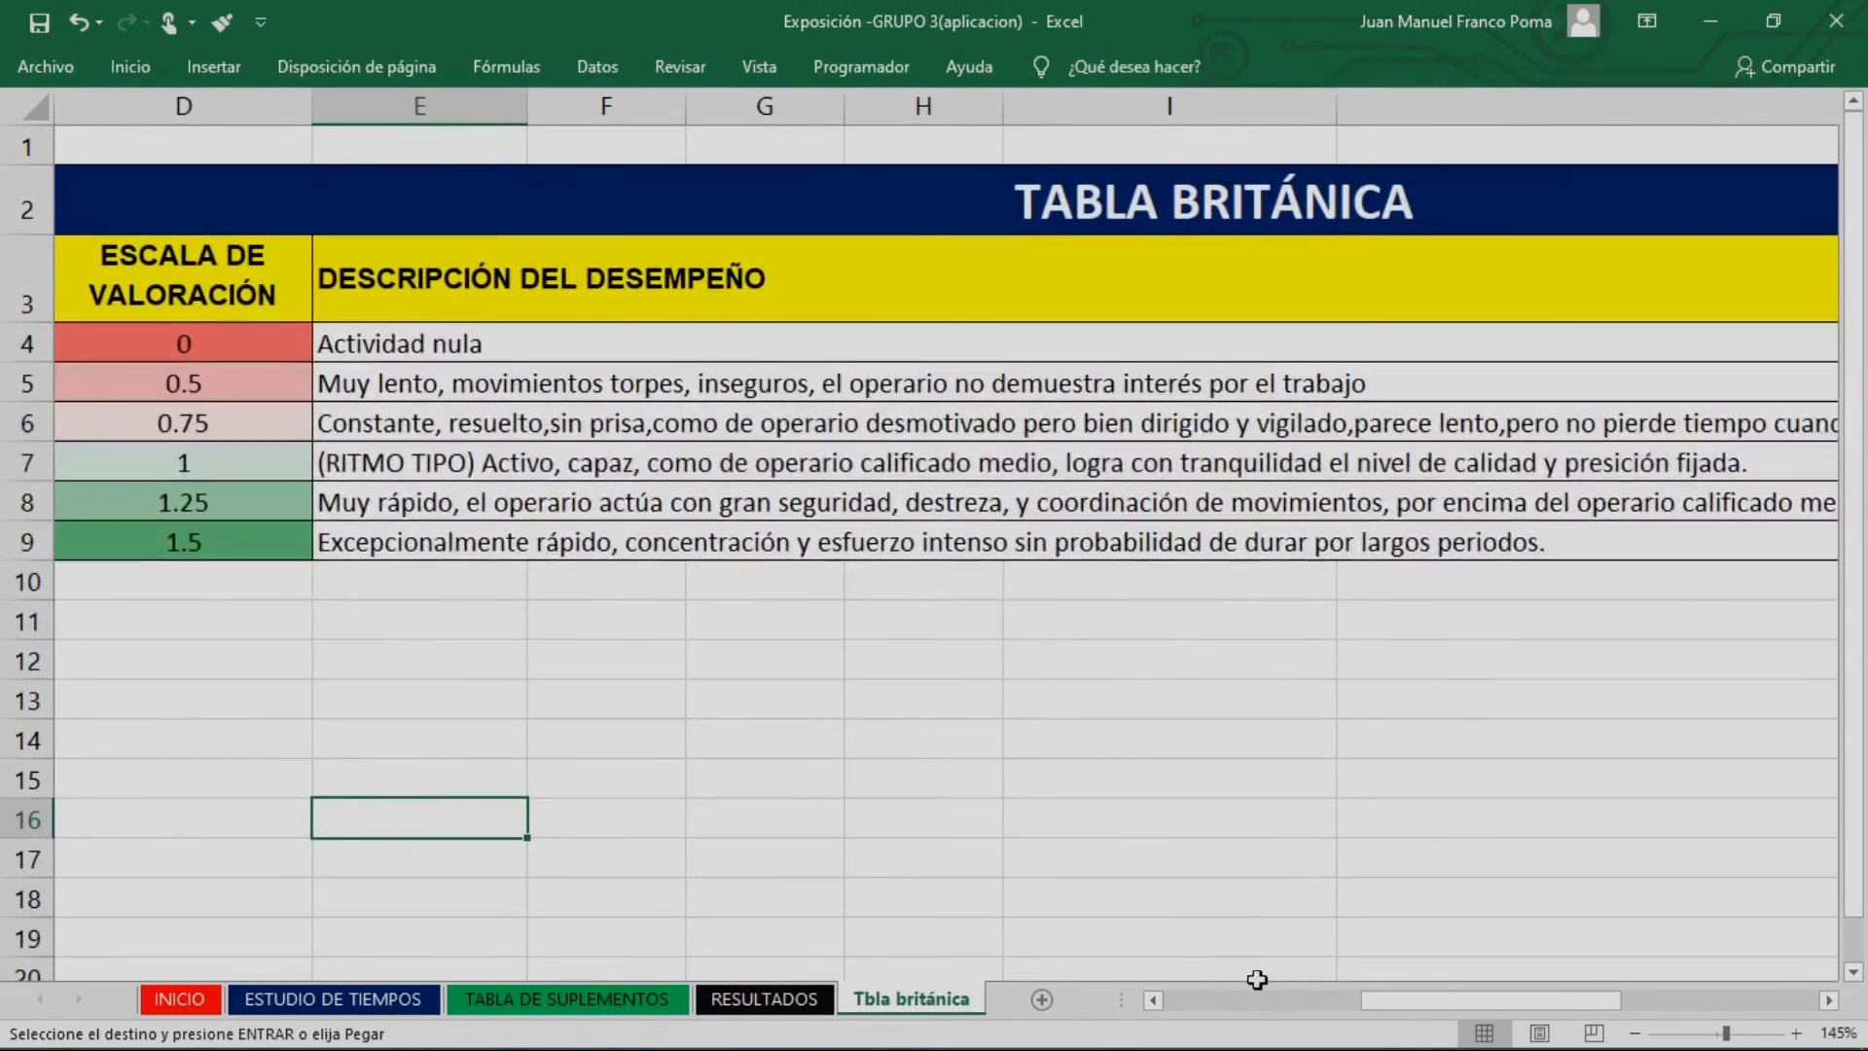
pyautogui.moveTo(1387, 992); pyautogui.dragTo(1378, 995)
pyautogui.moveTo(343, 463); pyautogui.dragTo(900, 481)
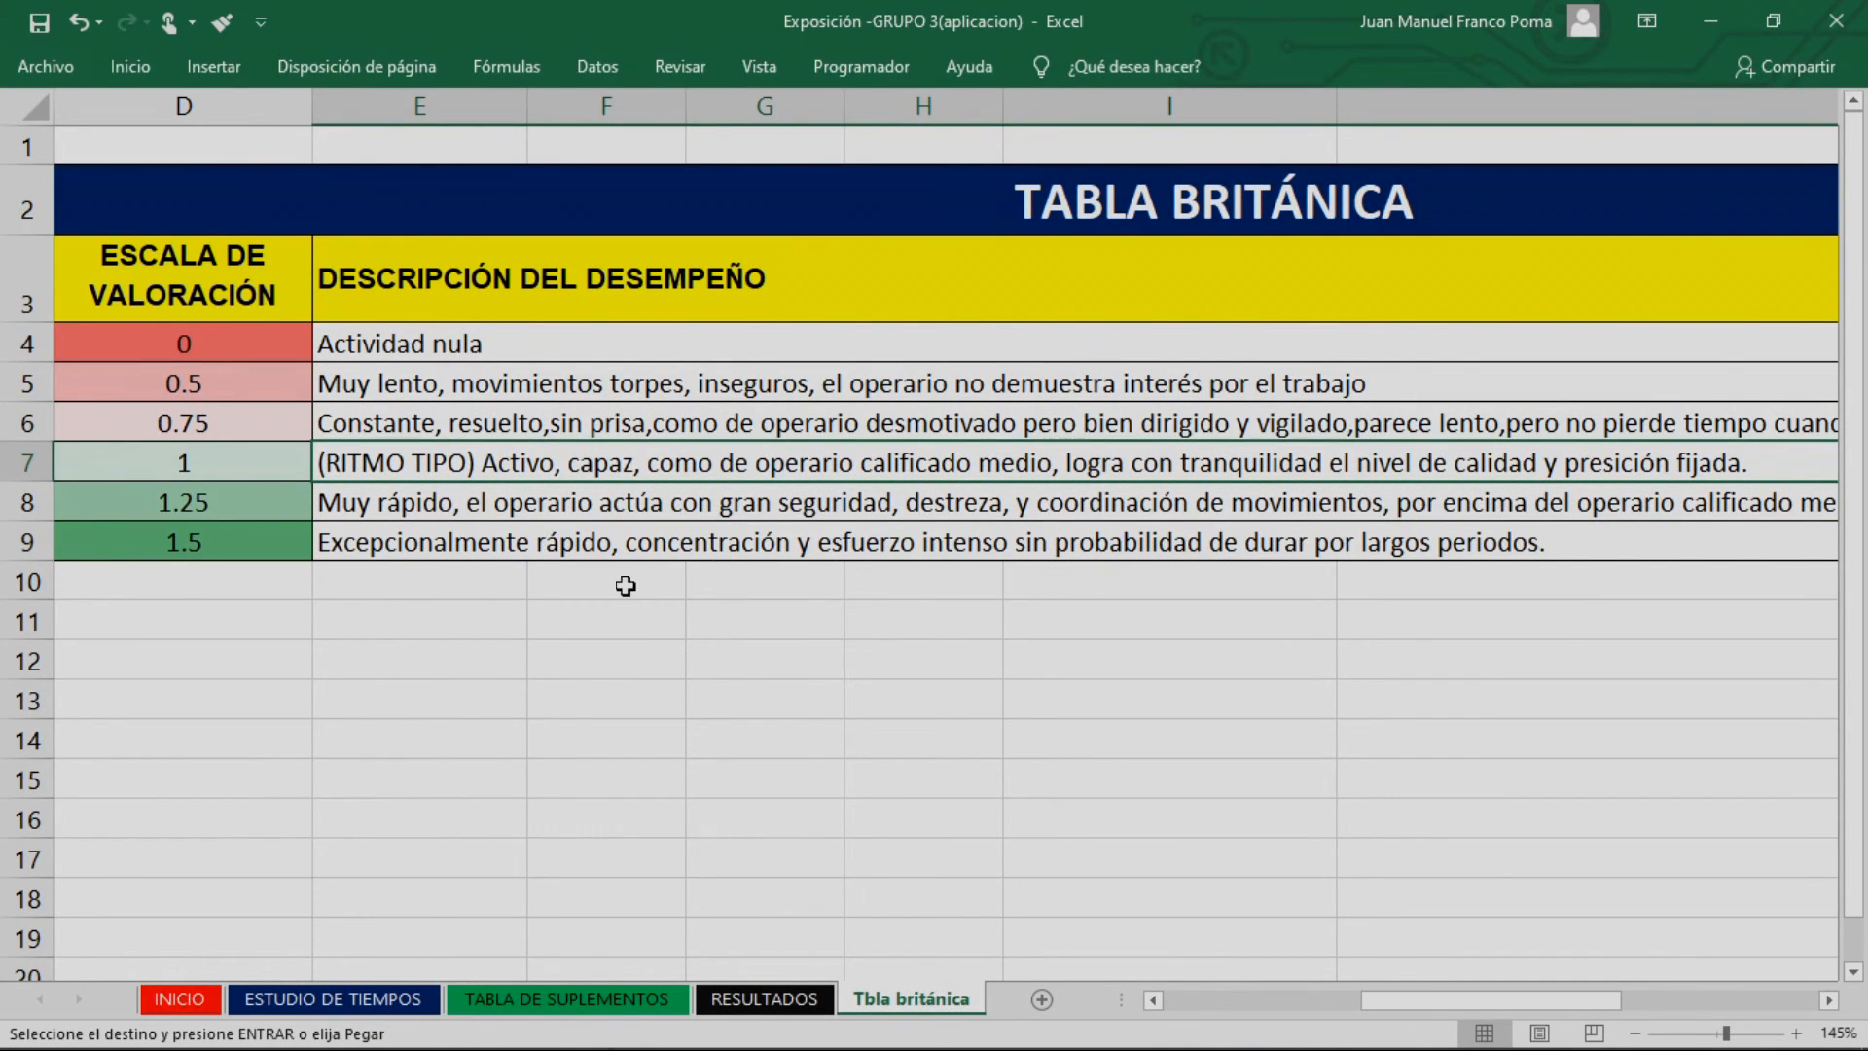
pyautogui.click(360, 506)
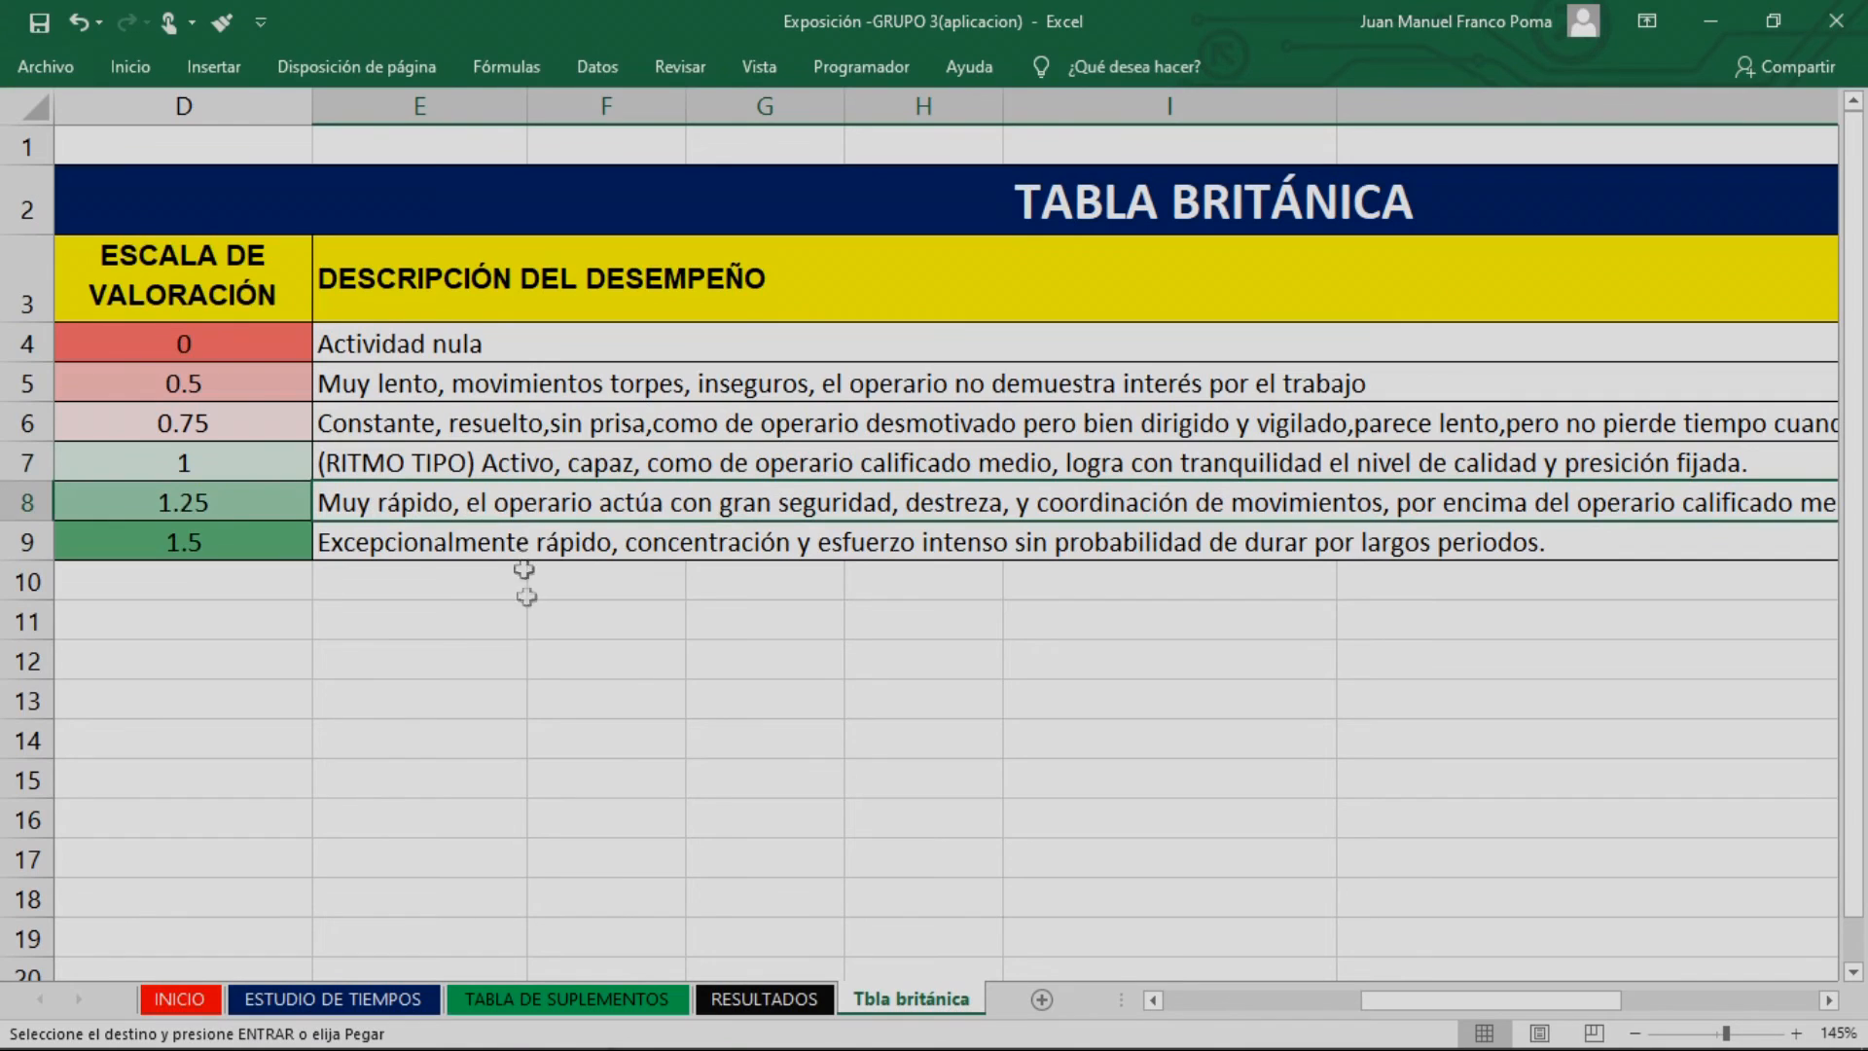
pyautogui.click(416, 551)
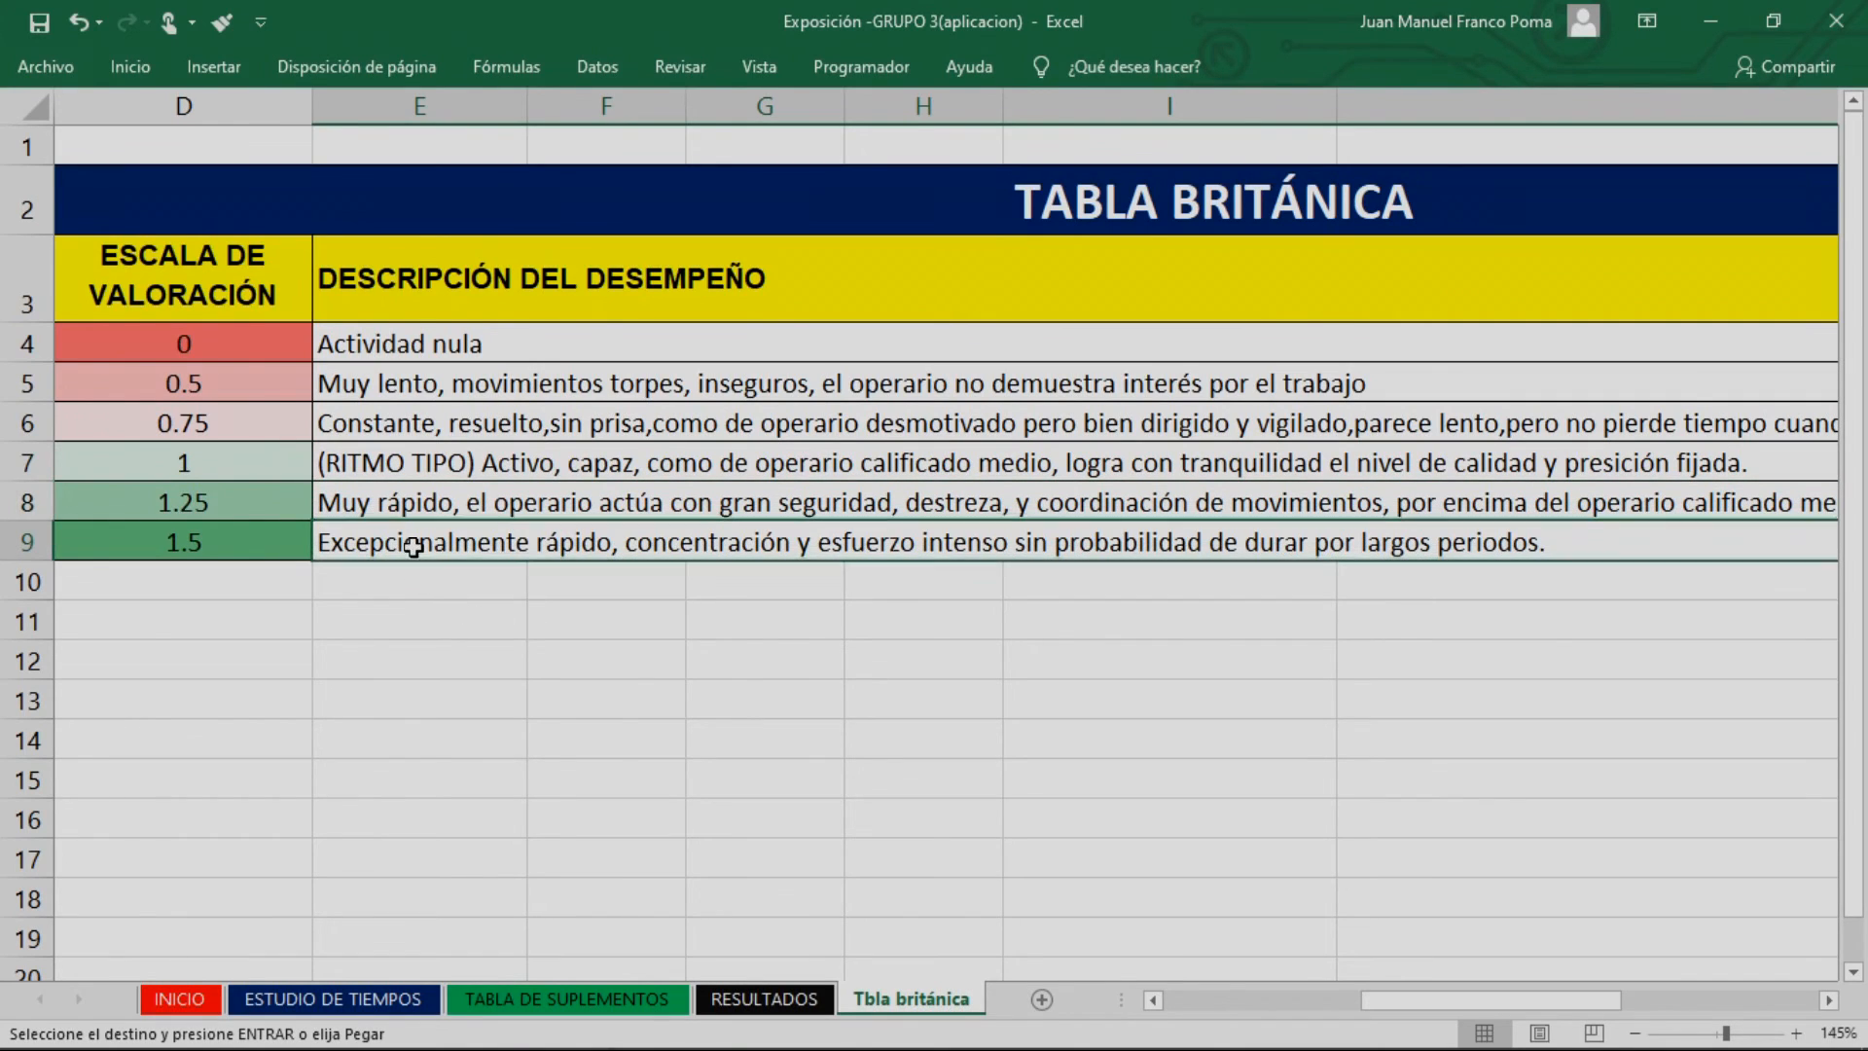
pyautogui.click(375, 382)
pyautogui.click(471, 417)
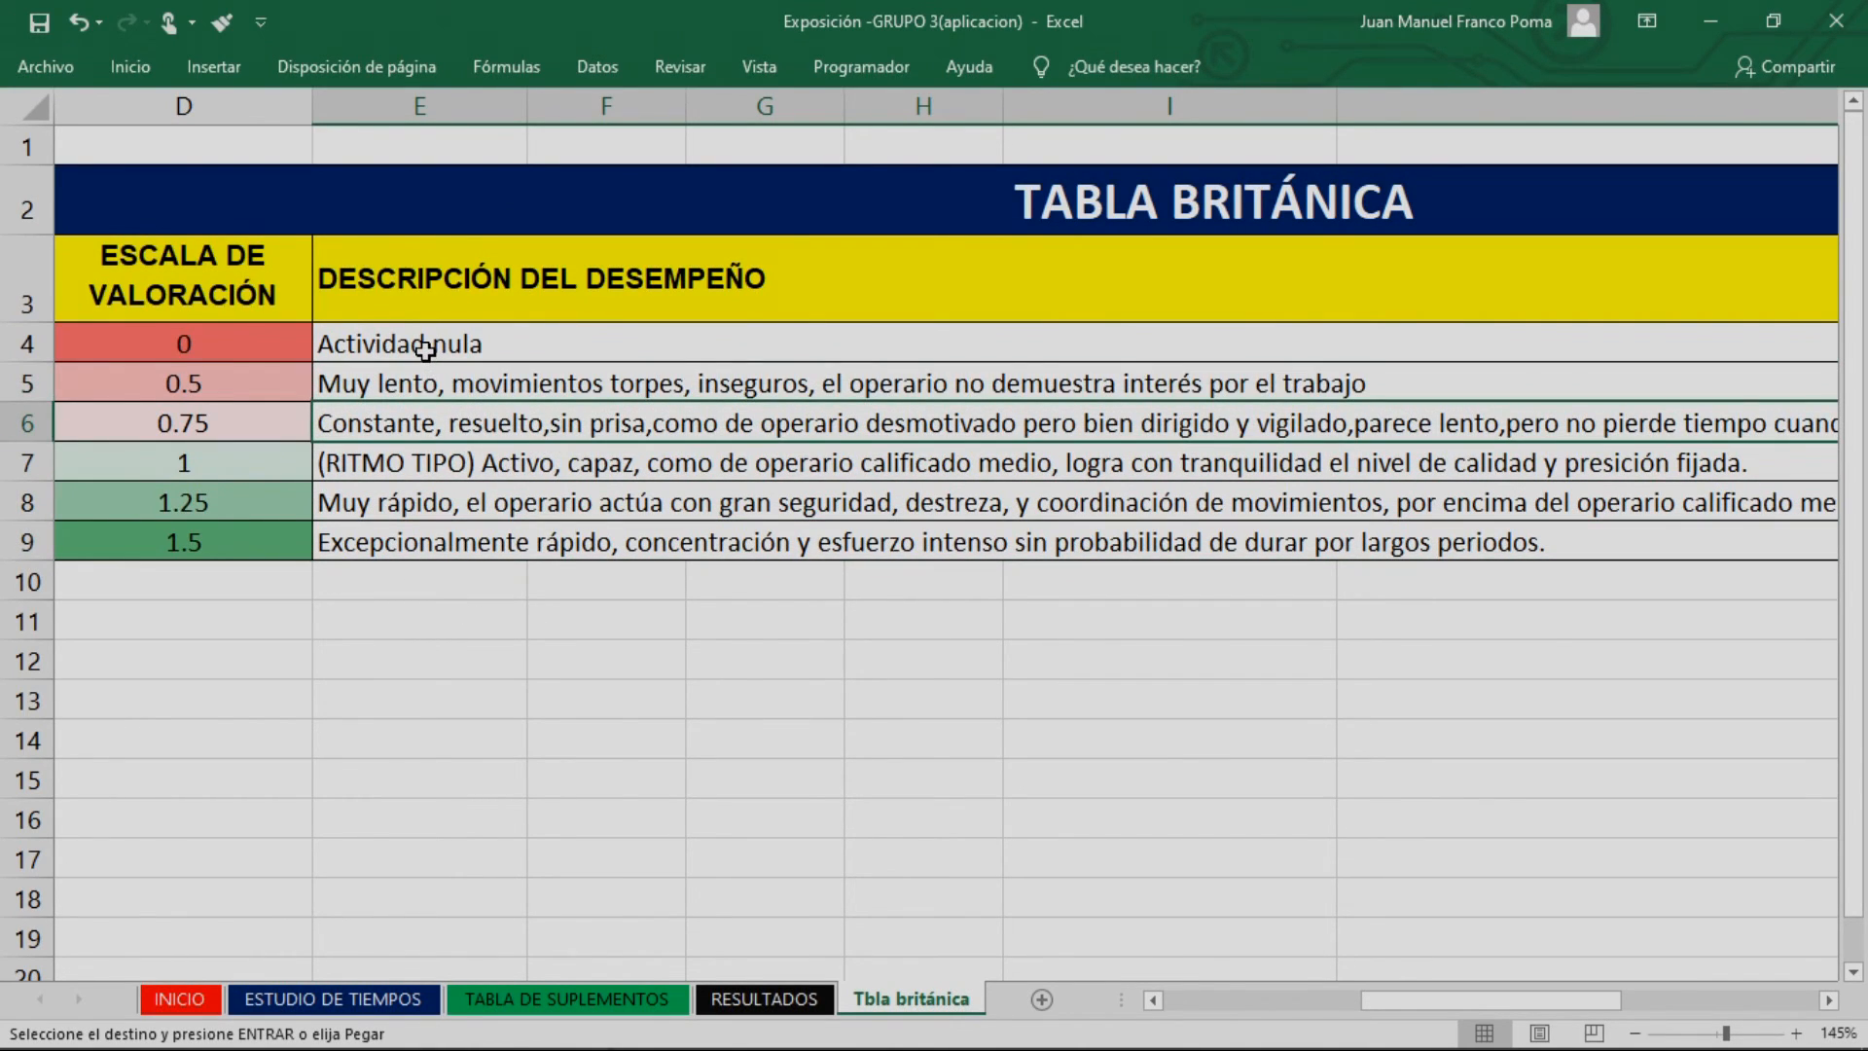
pyautogui.click(425, 348)
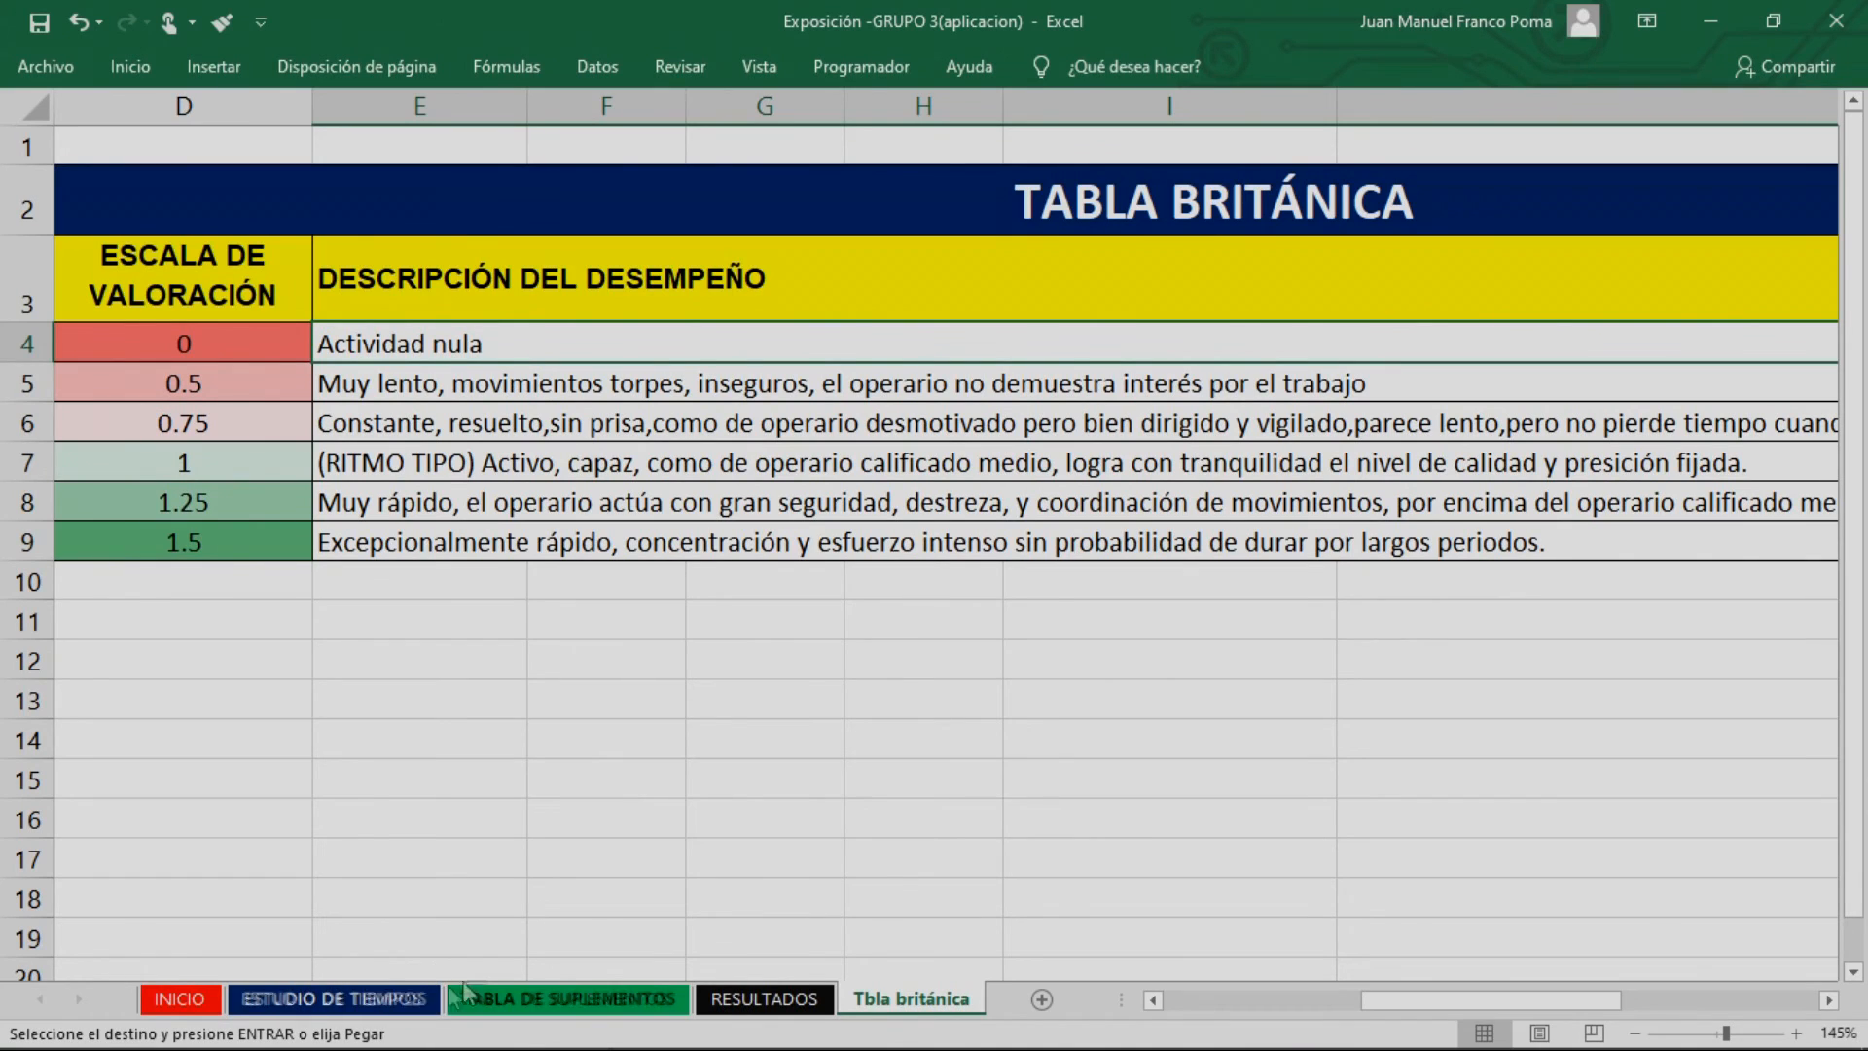
# Return to the ESTUDIO DE TIEMPOS sheet and set Valoración de ritmo to 1 for the first two activities (rows 11 and 12)
pyautogui.click(465, 993)
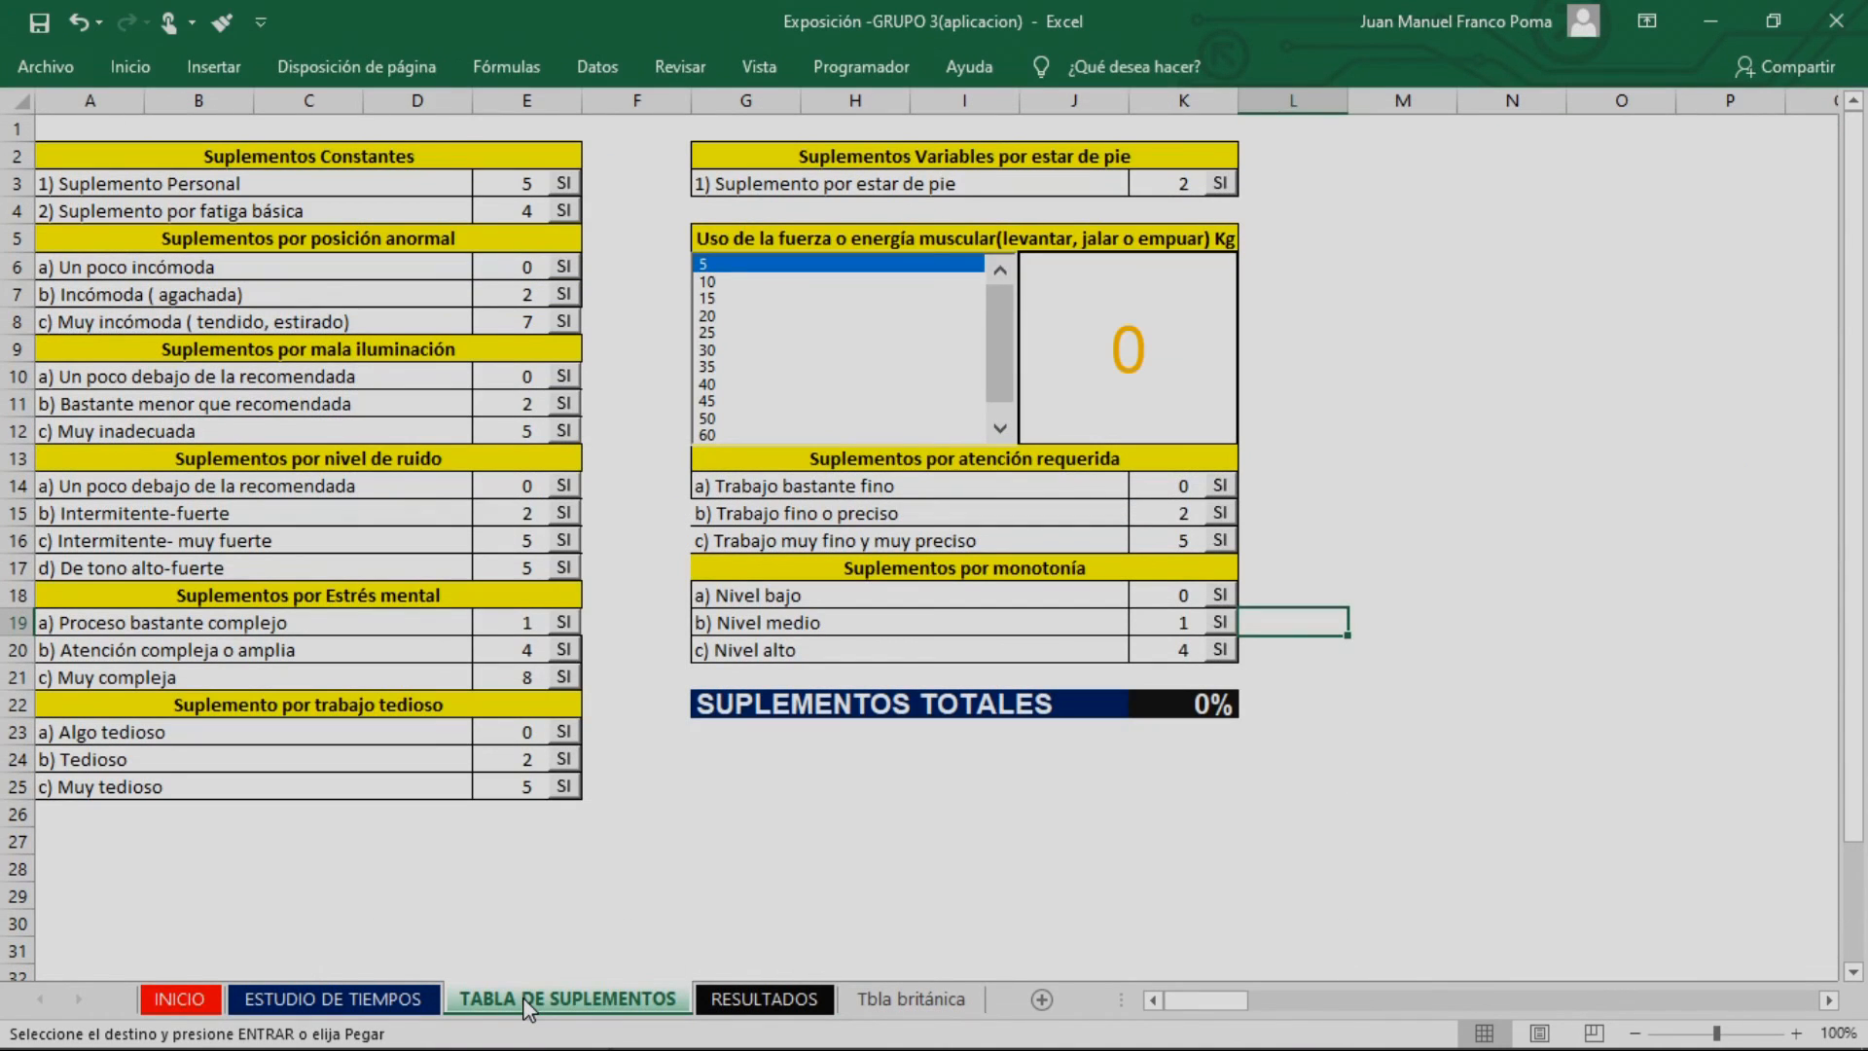
pyautogui.click(285, 1000)
pyautogui.click(1313, 709)
pyautogui.click(1339, 613)
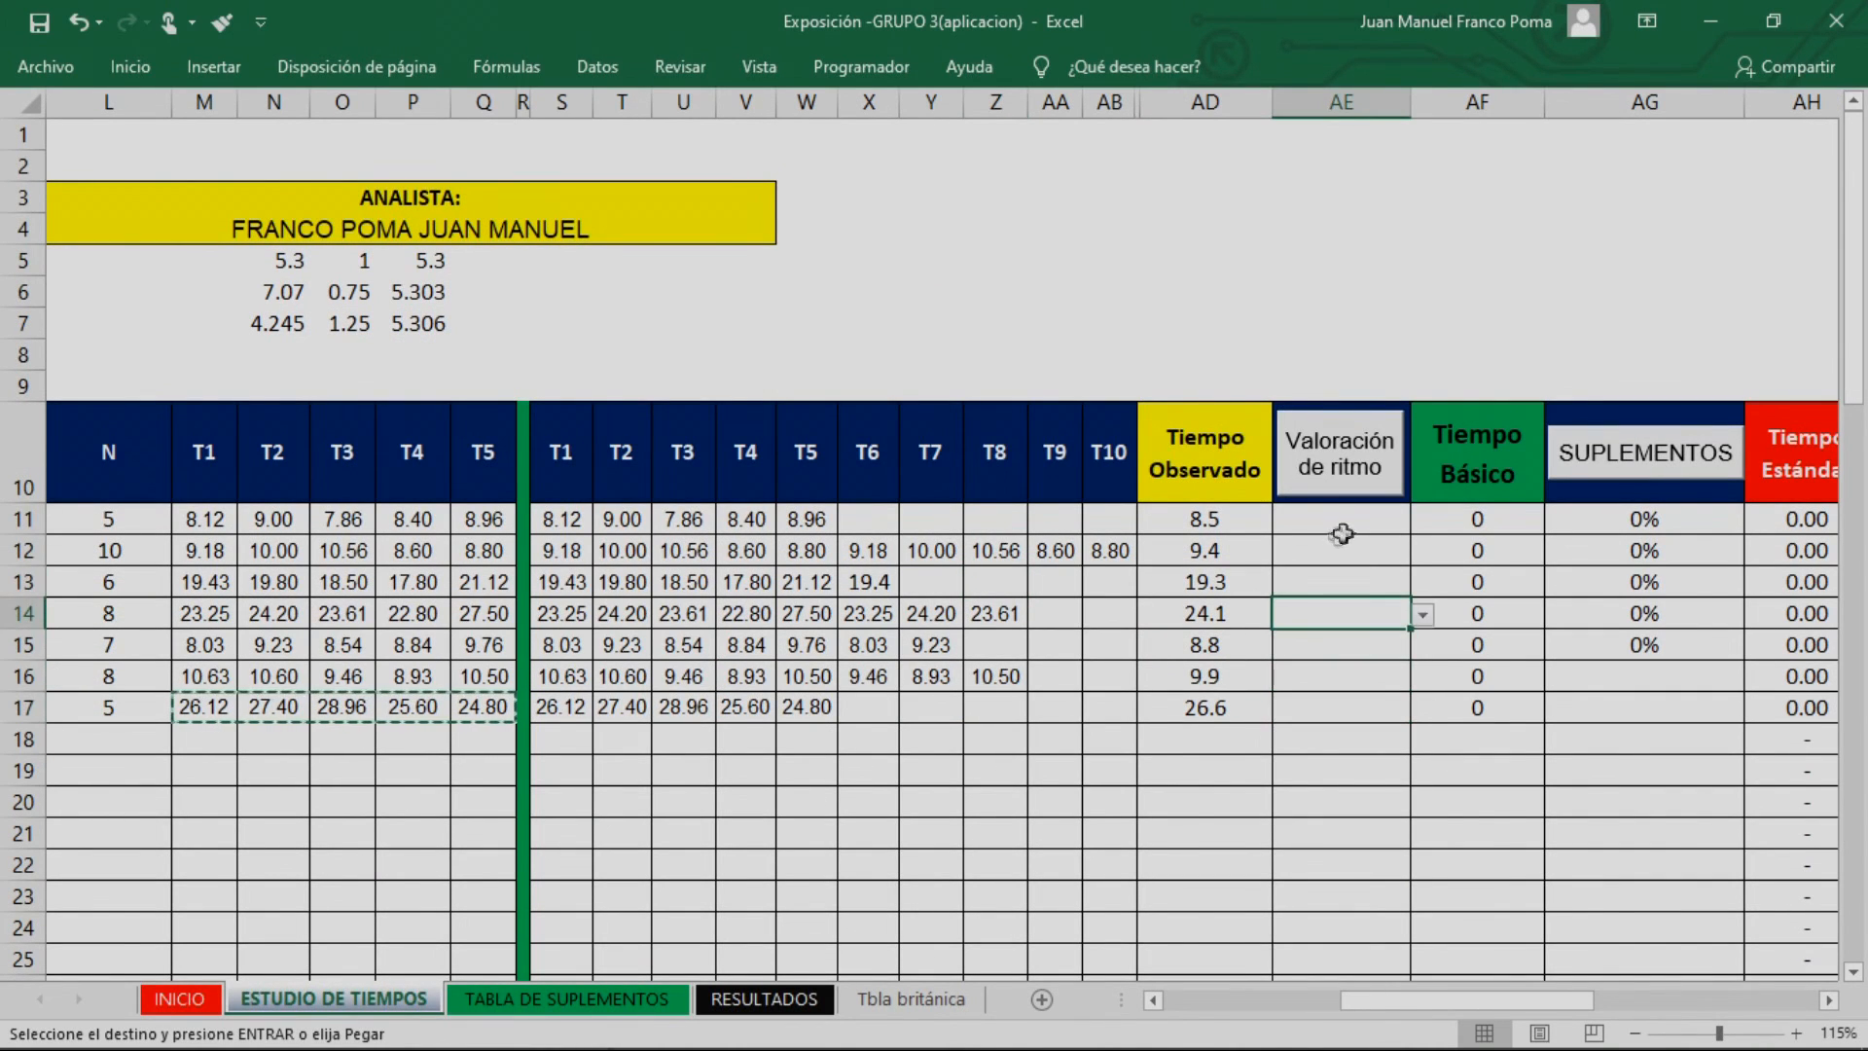
pyautogui.click(1351, 523)
pyautogui.click(1423, 521)
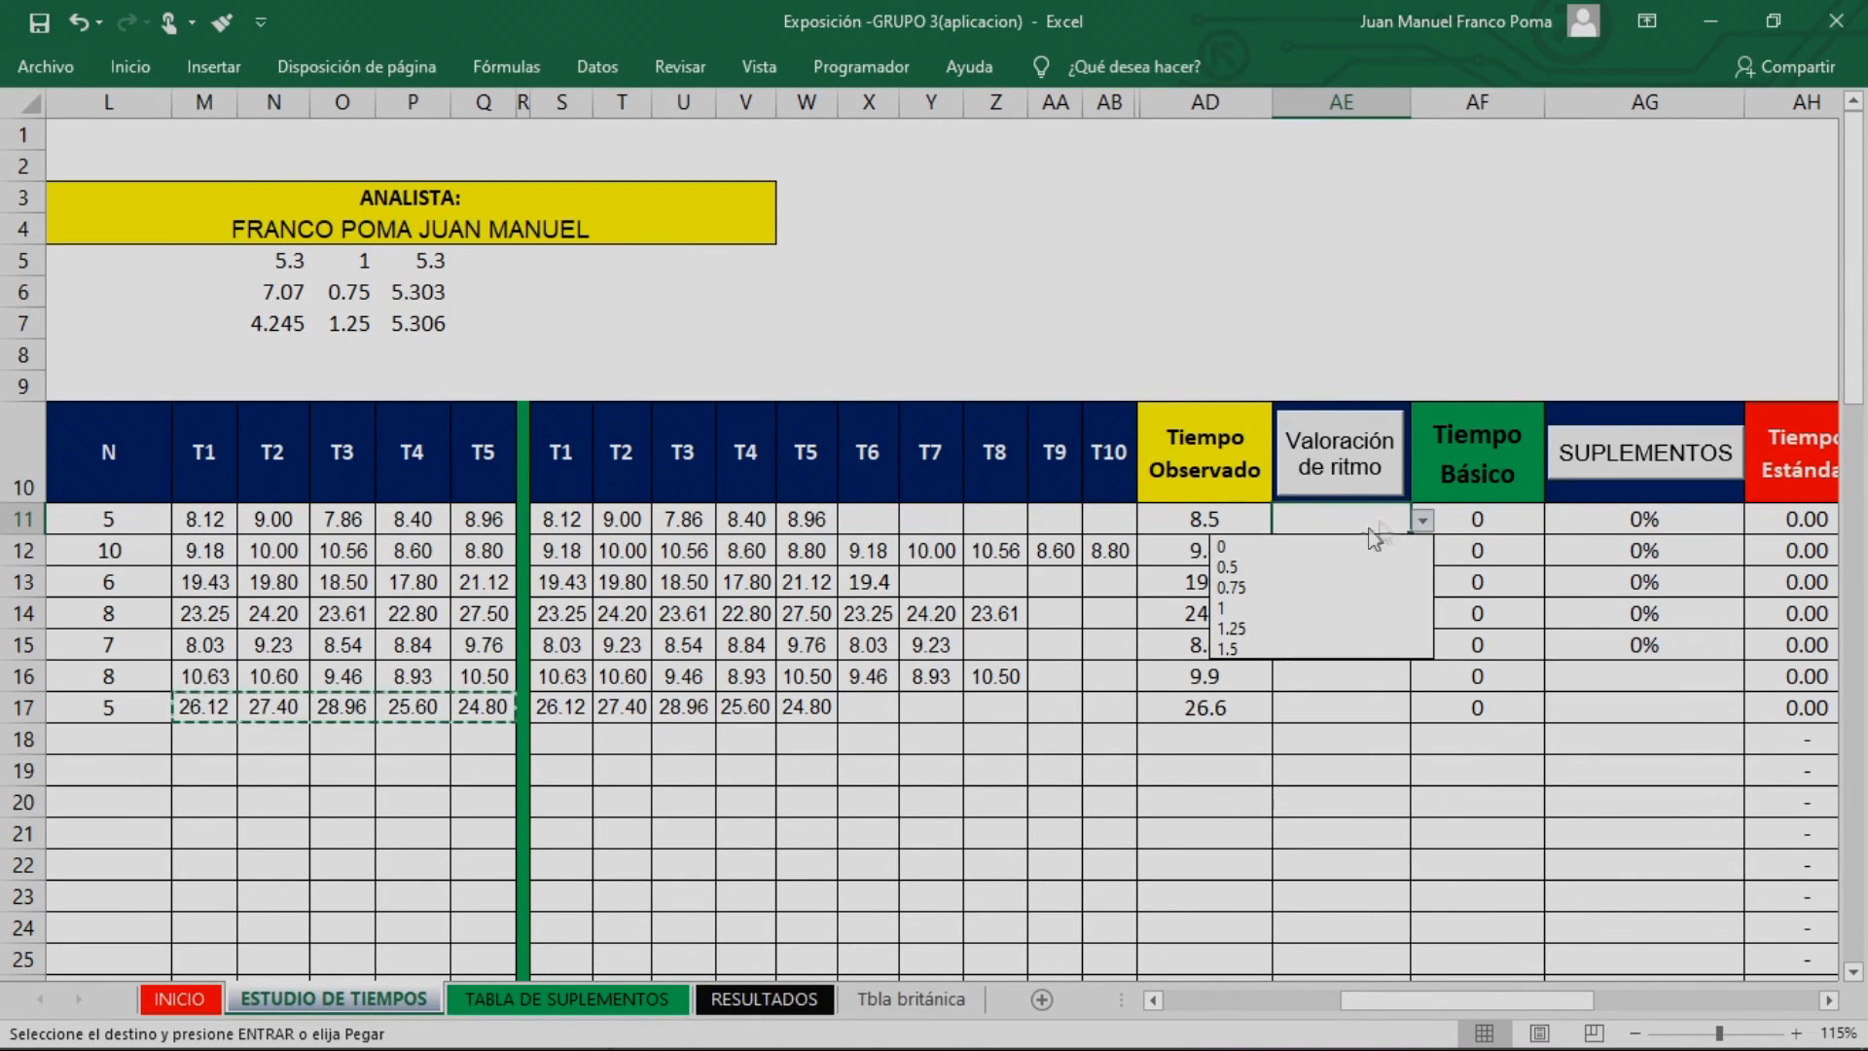
pyautogui.click(1265, 609)
pyautogui.click(1333, 545)
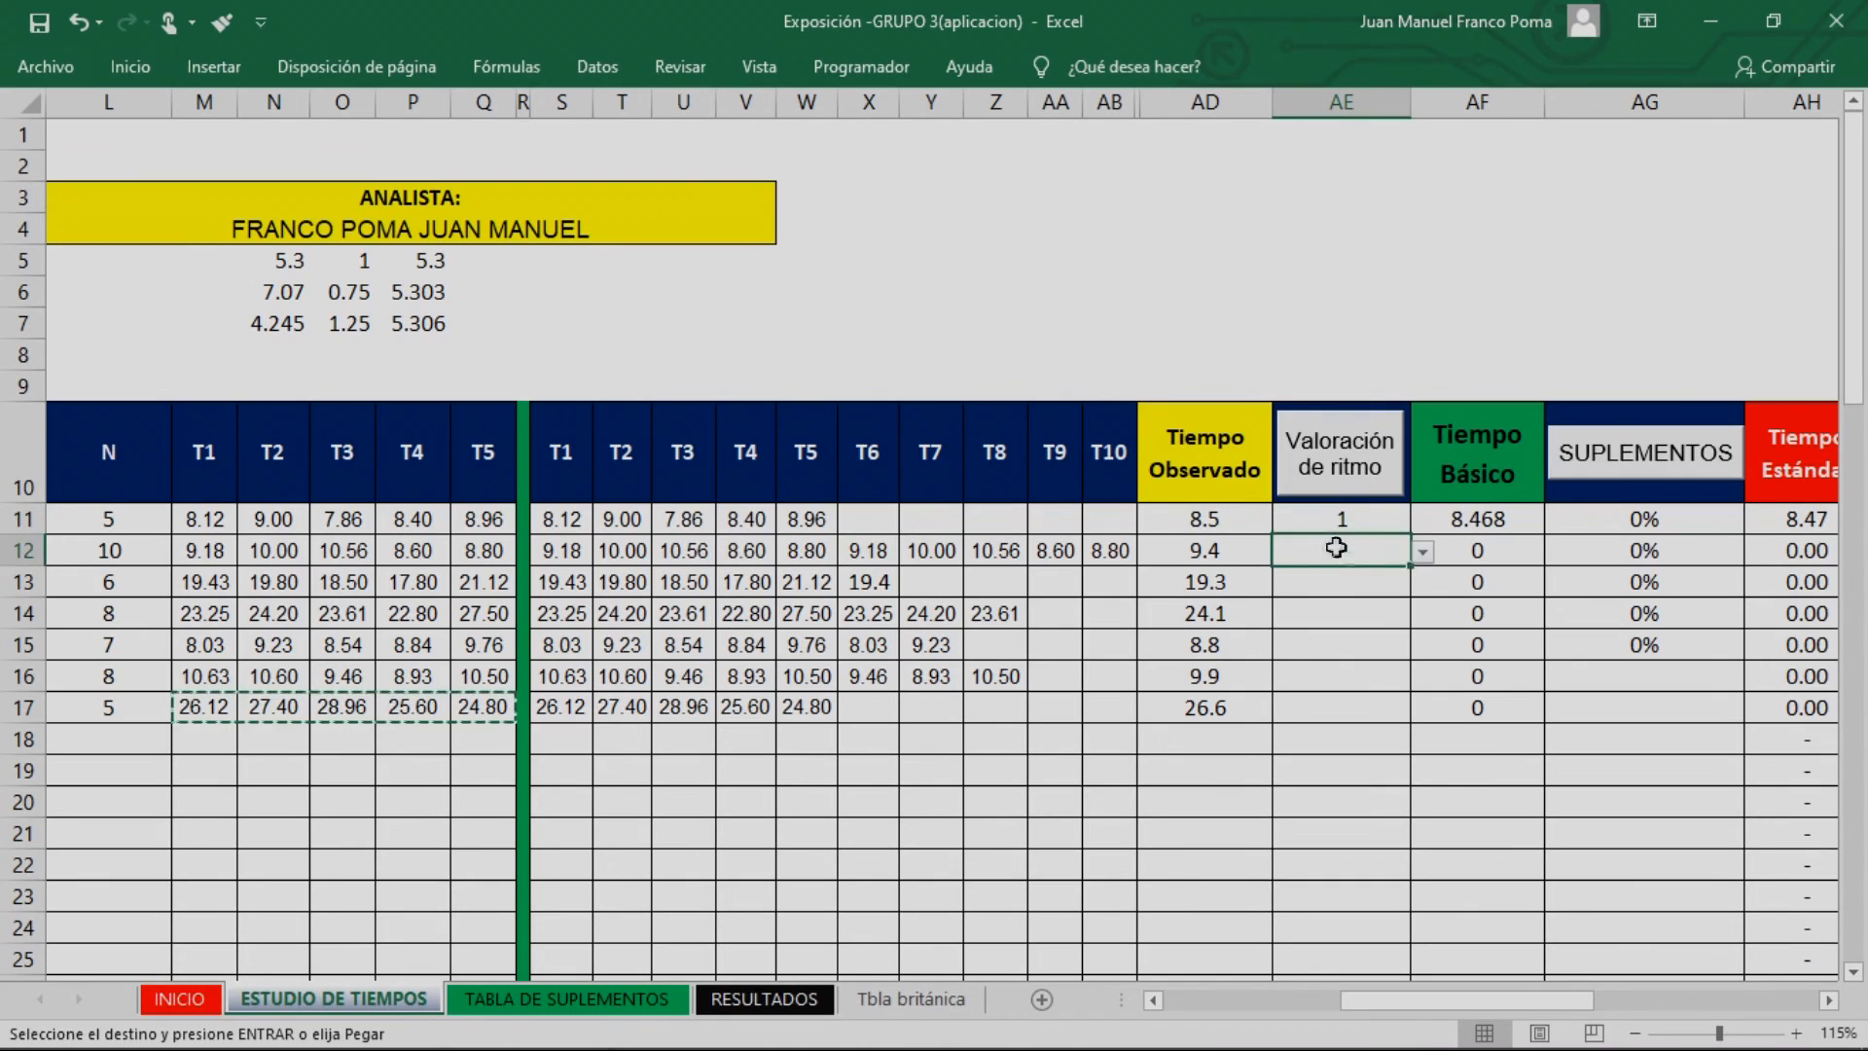
pyautogui.click(1304, 626)
# Set Valoración de ritmo to 1 for the activities in rows 13, 14 and 15
pyautogui.click(1338, 582)
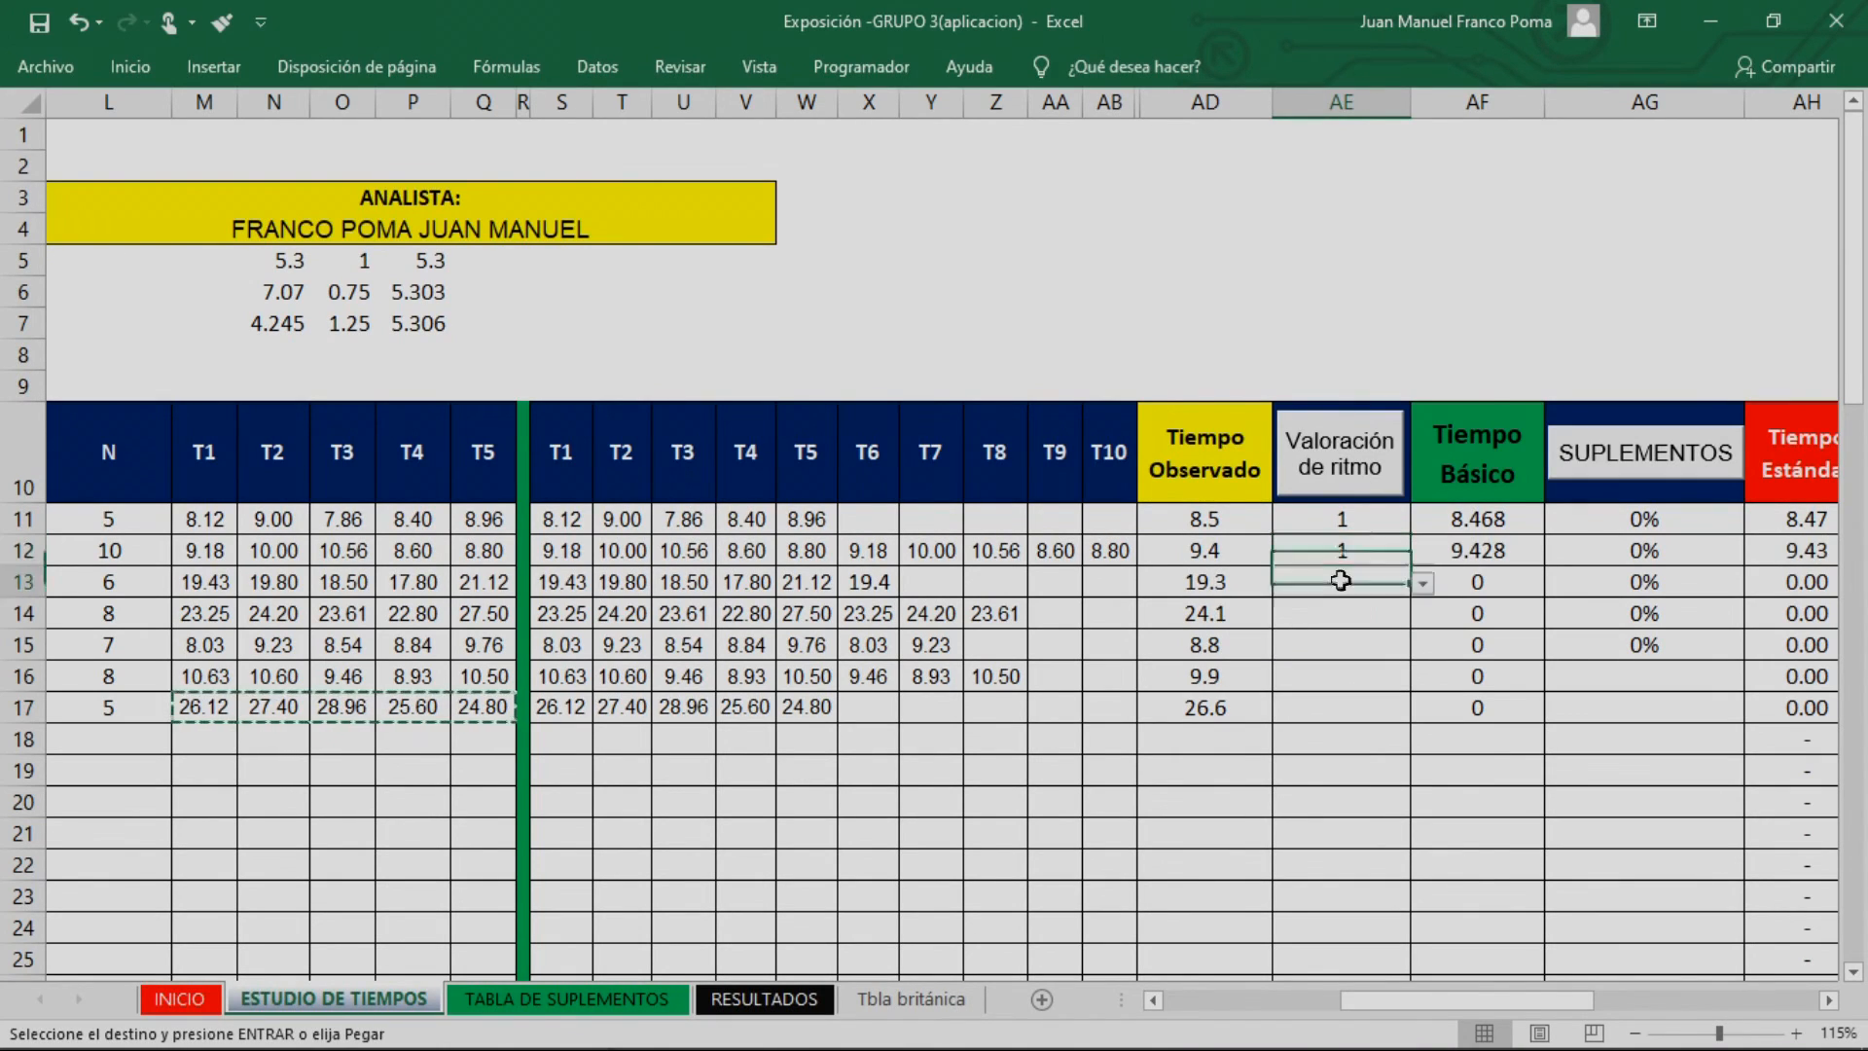
pyautogui.click(1435, 581)
pyautogui.click(1316, 654)
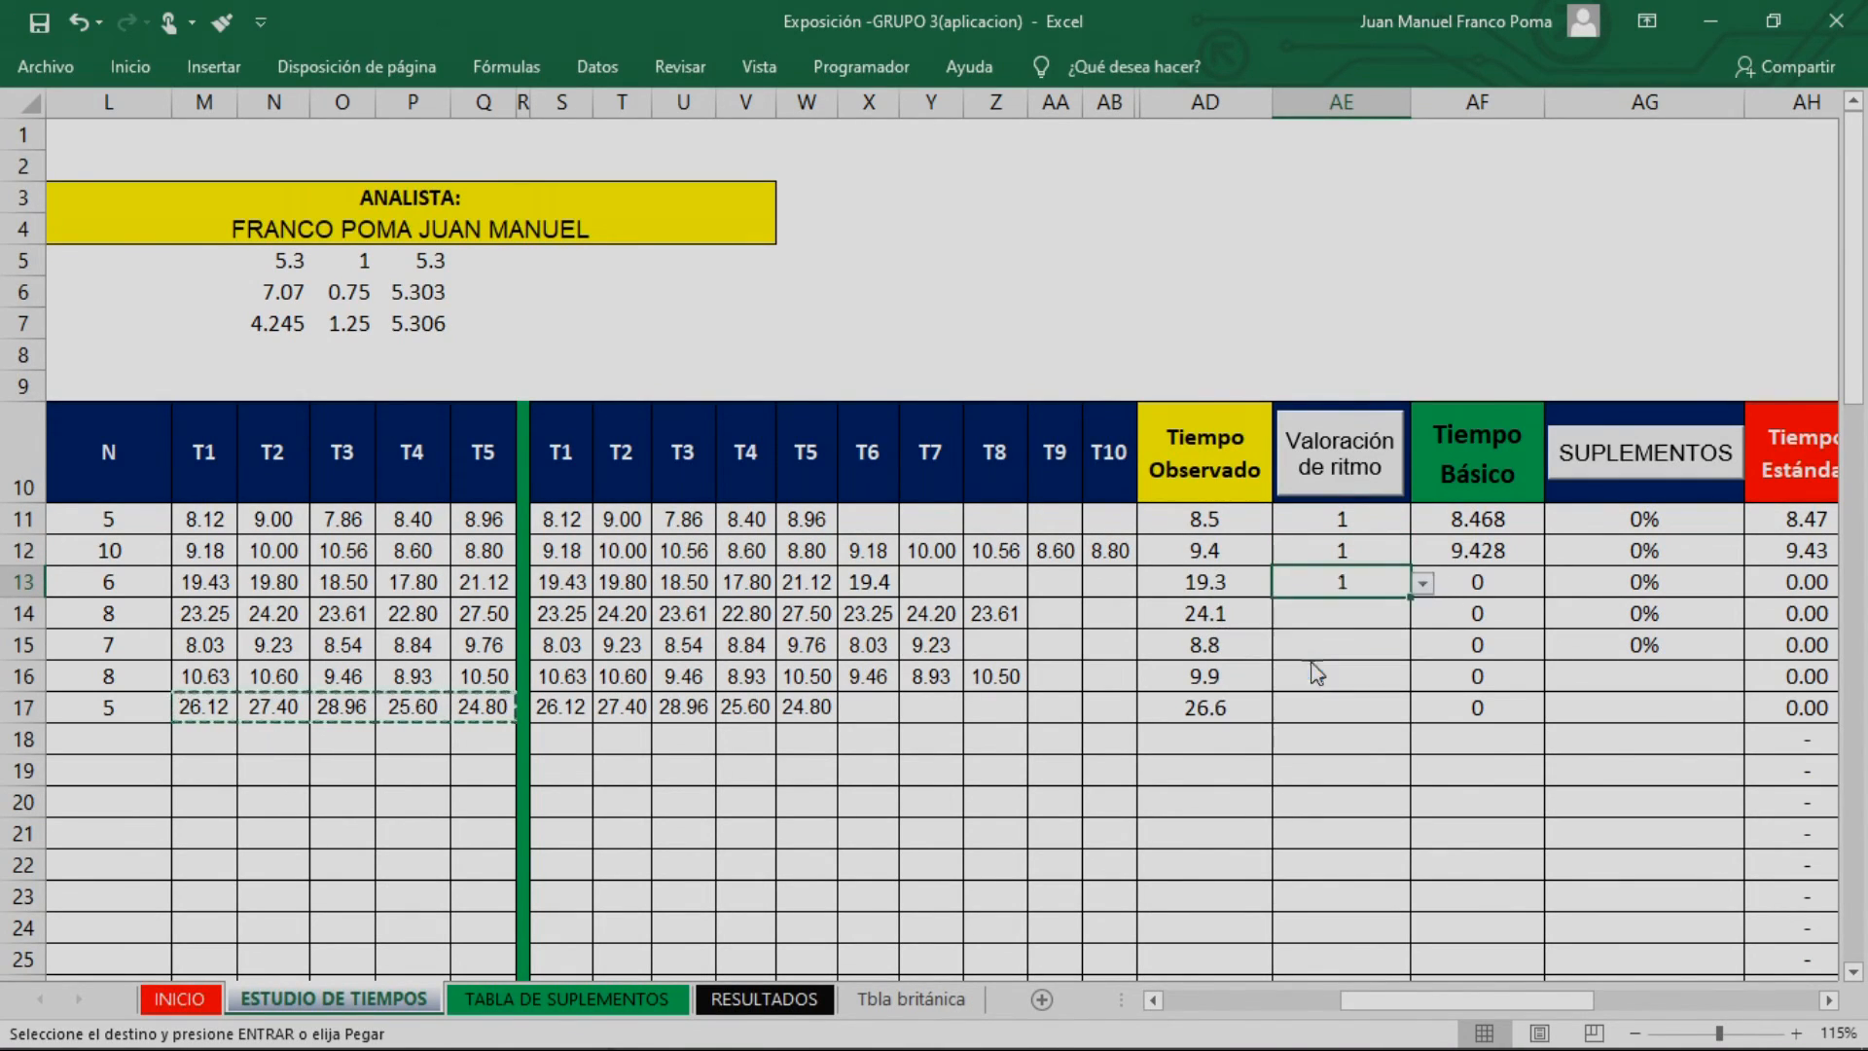
pyautogui.click(1357, 619)
pyautogui.click(1422, 615)
pyautogui.click(1283, 684)
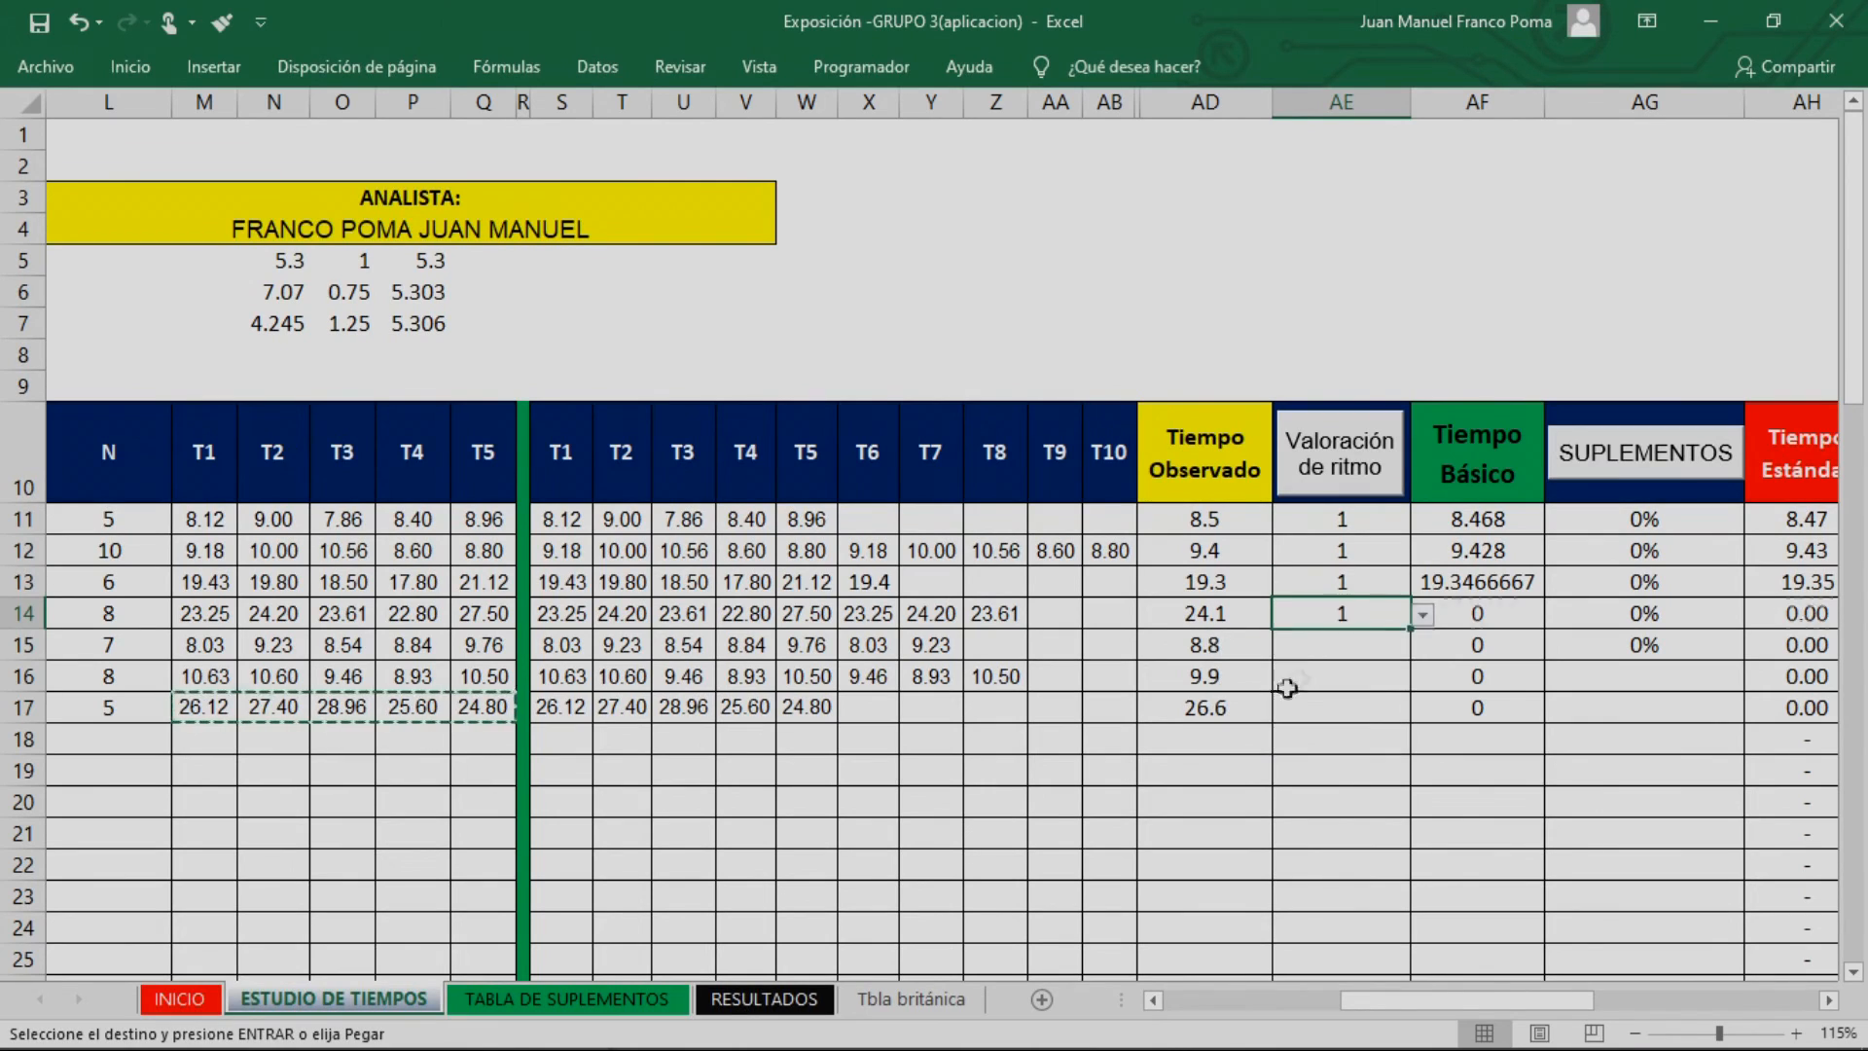
pyautogui.click(1385, 647)
pyautogui.click(1422, 647)
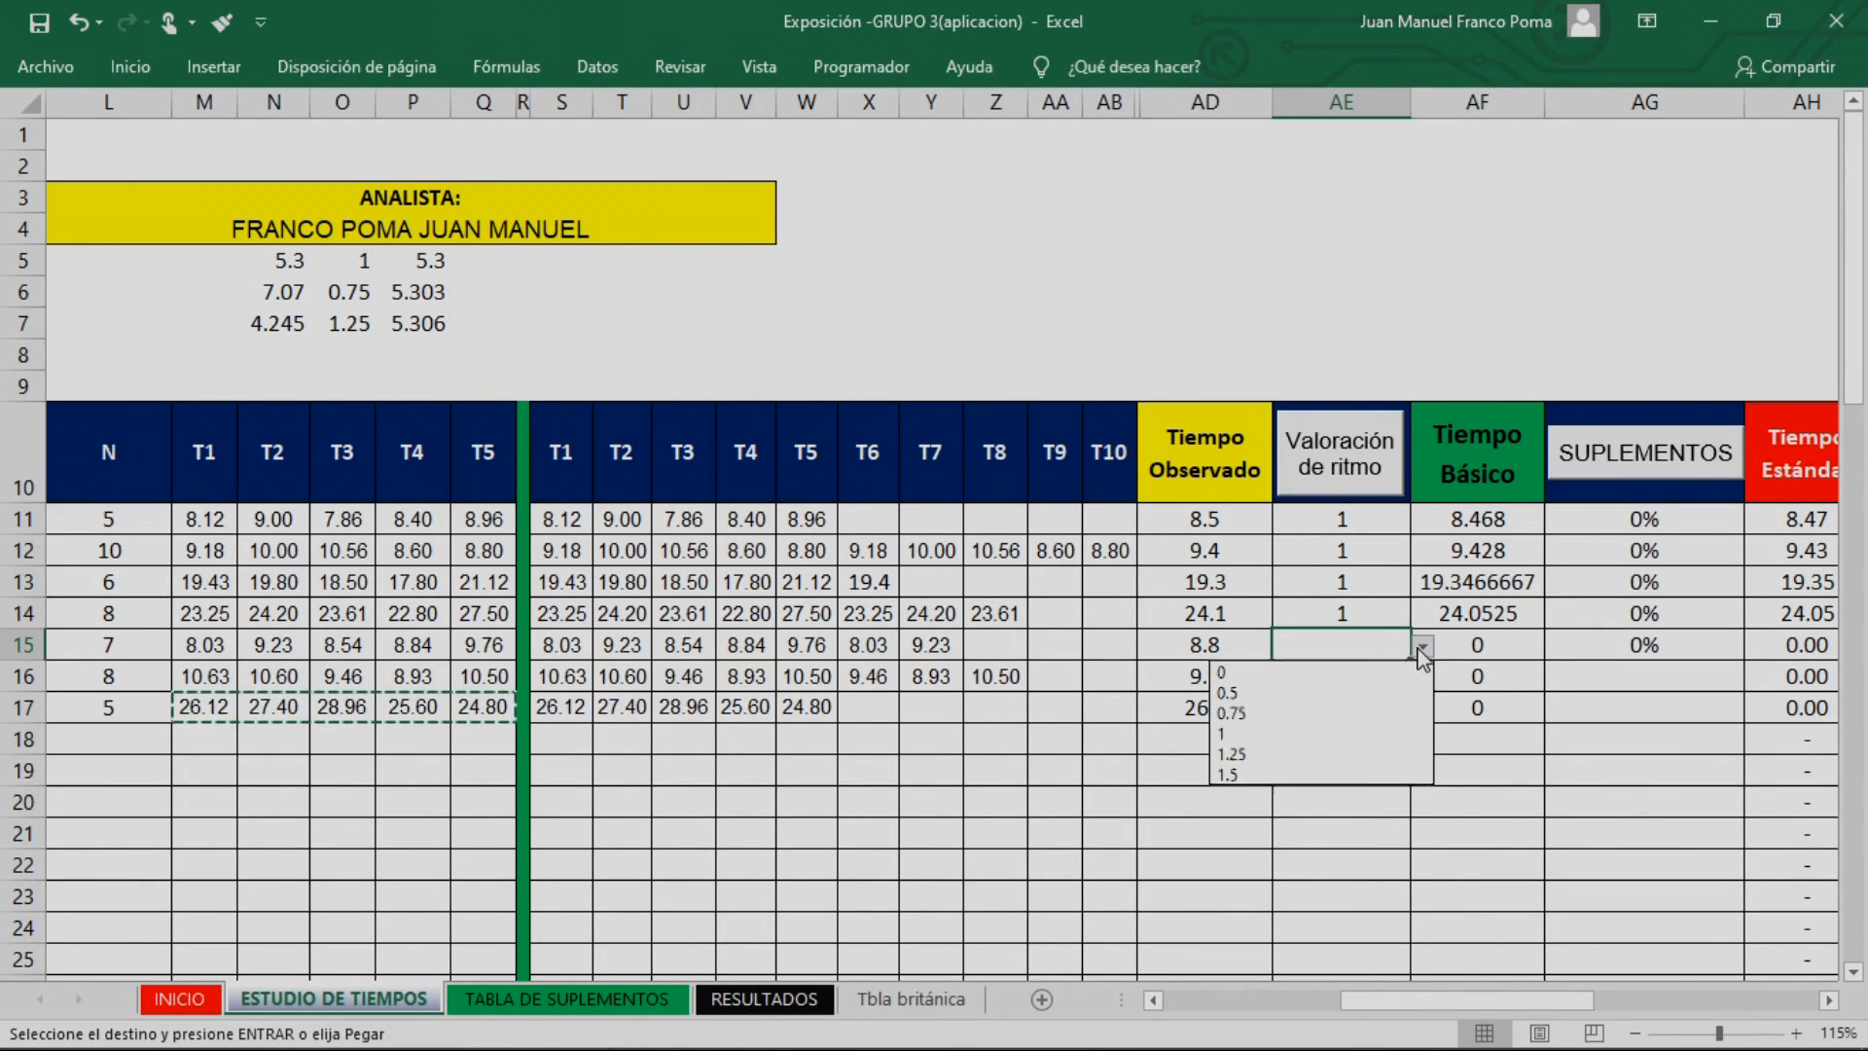
pyautogui.click(1299, 718)
# Choose a Valoración de ritmo of 1 for the last two activities, rows 16 and 17
pyautogui.click(1349, 671)
pyautogui.click(1423, 679)
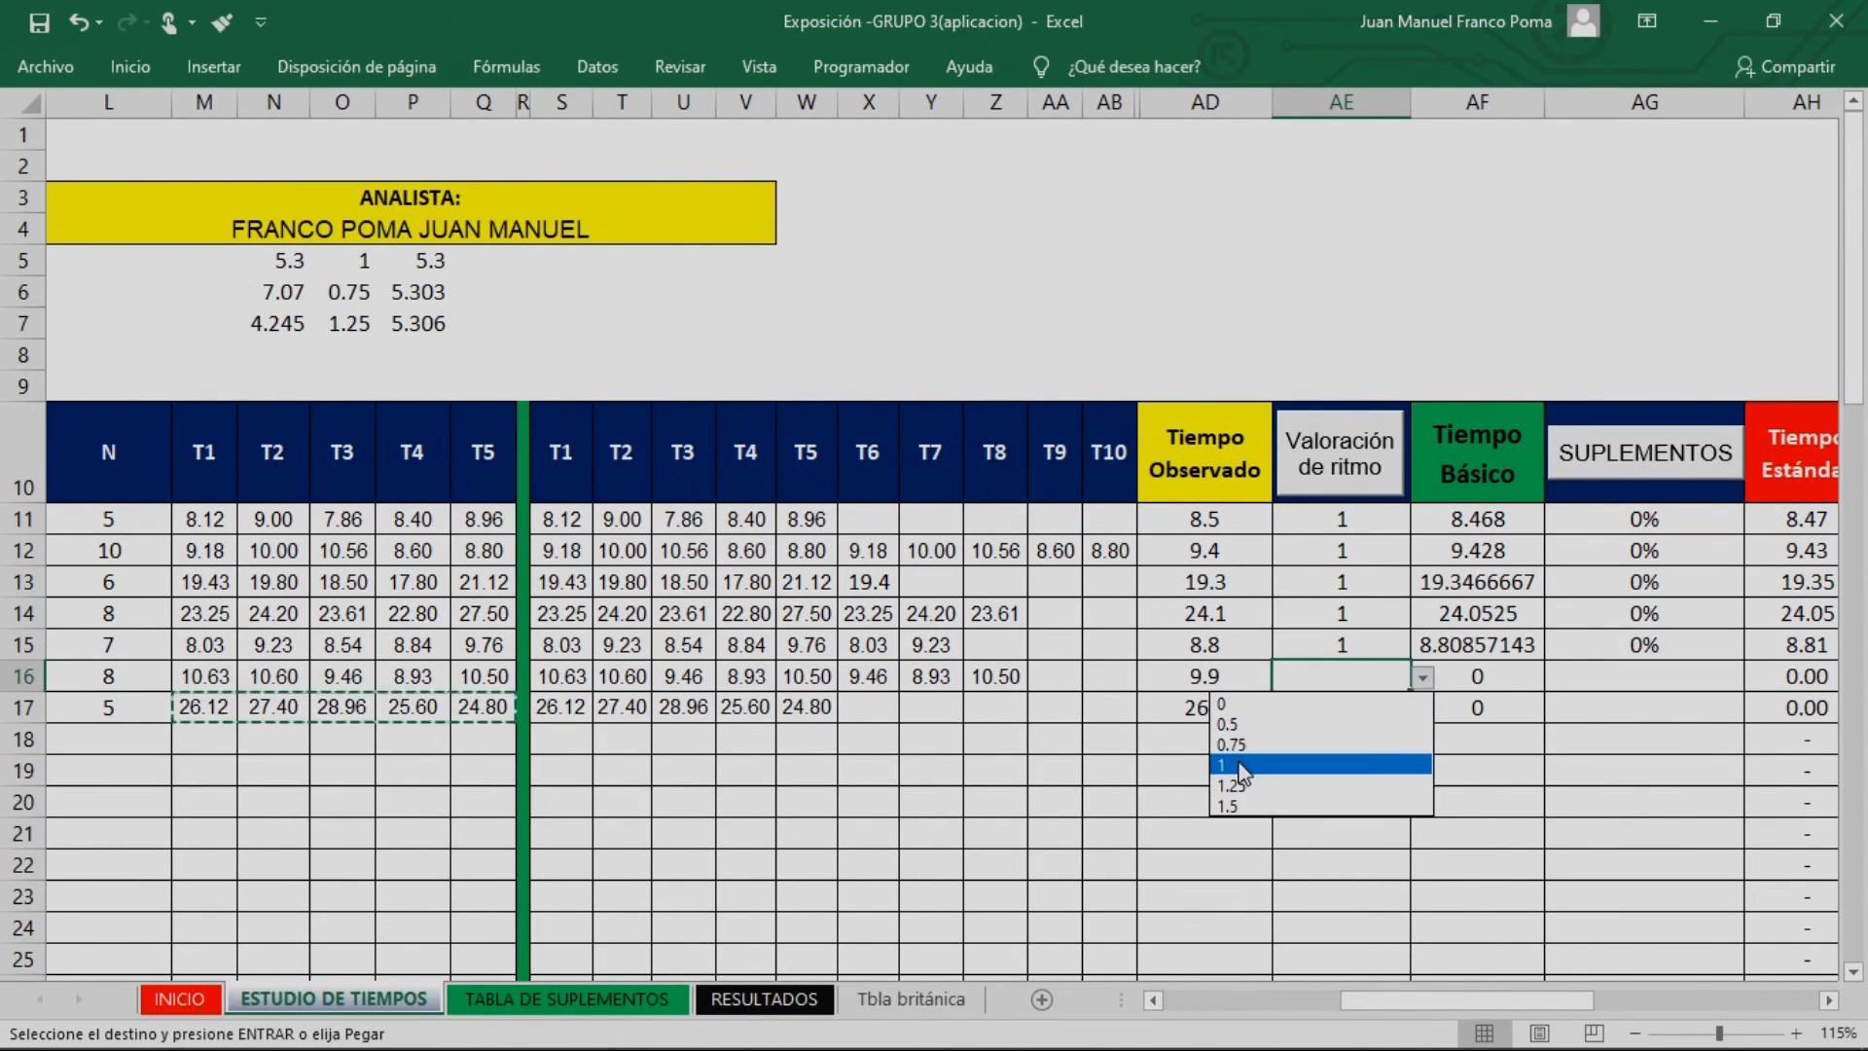
pyautogui.click(1329, 710)
pyautogui.click(1329, 710)
pyautogui.click(1423, 710)
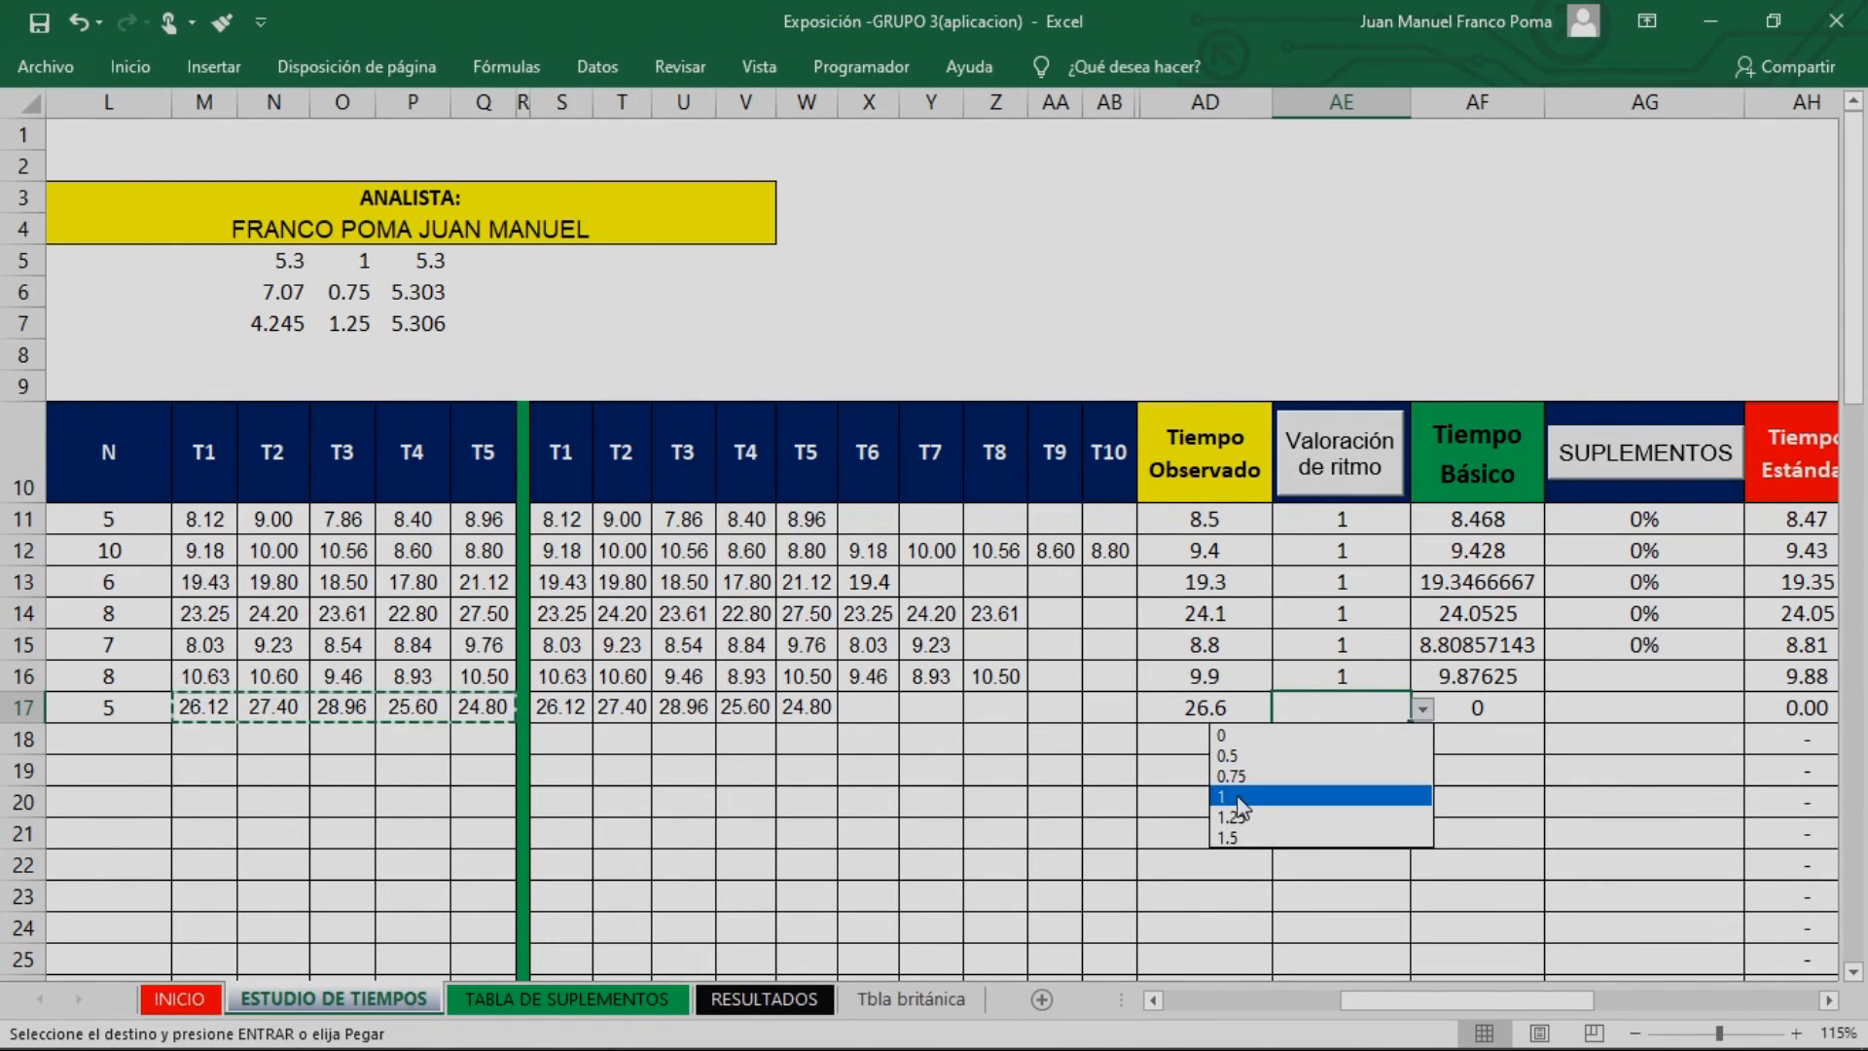
pyautogui.click(1304, 804)
# Format the Tiempo Básico values in rows 11 to 17 as numbers with two decimals
pyautogui.moveTo(1474, 521); pyautogui.dragTo(1474, 708)
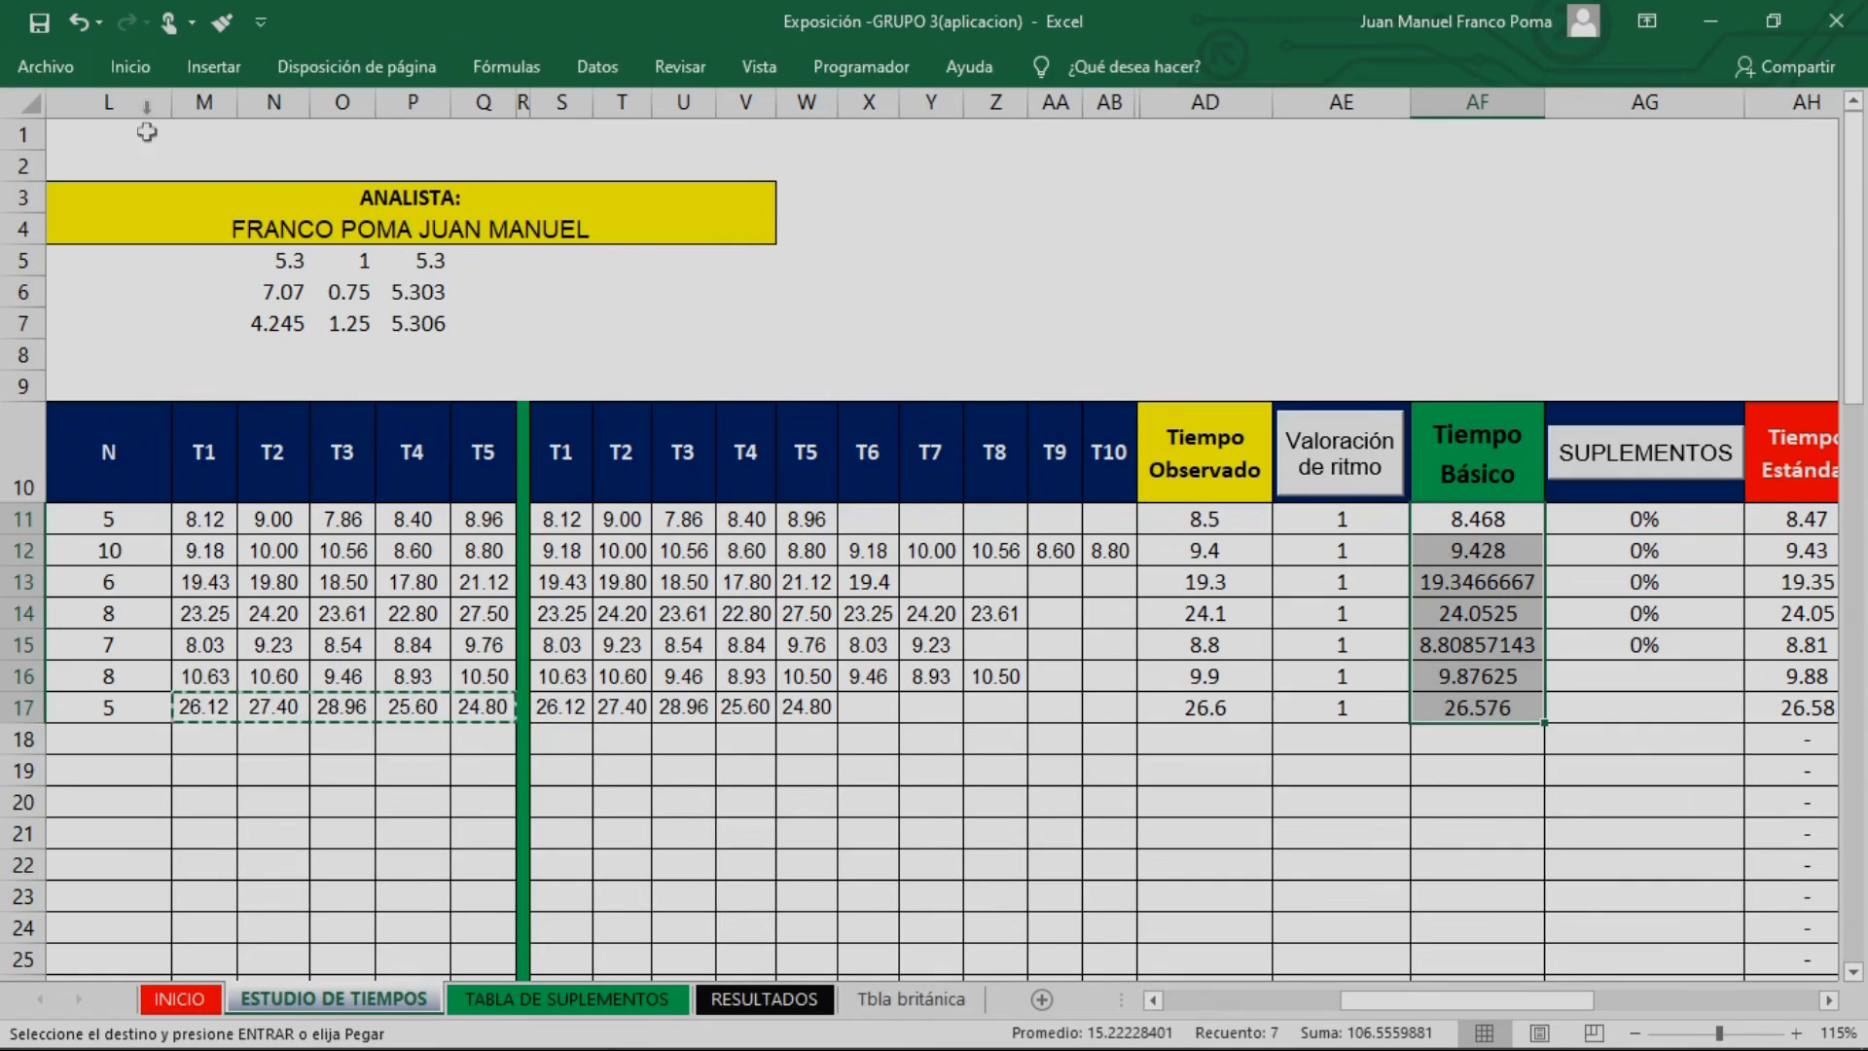
pyautogui.click(128, 68)
pyautogui.click(961, 161)
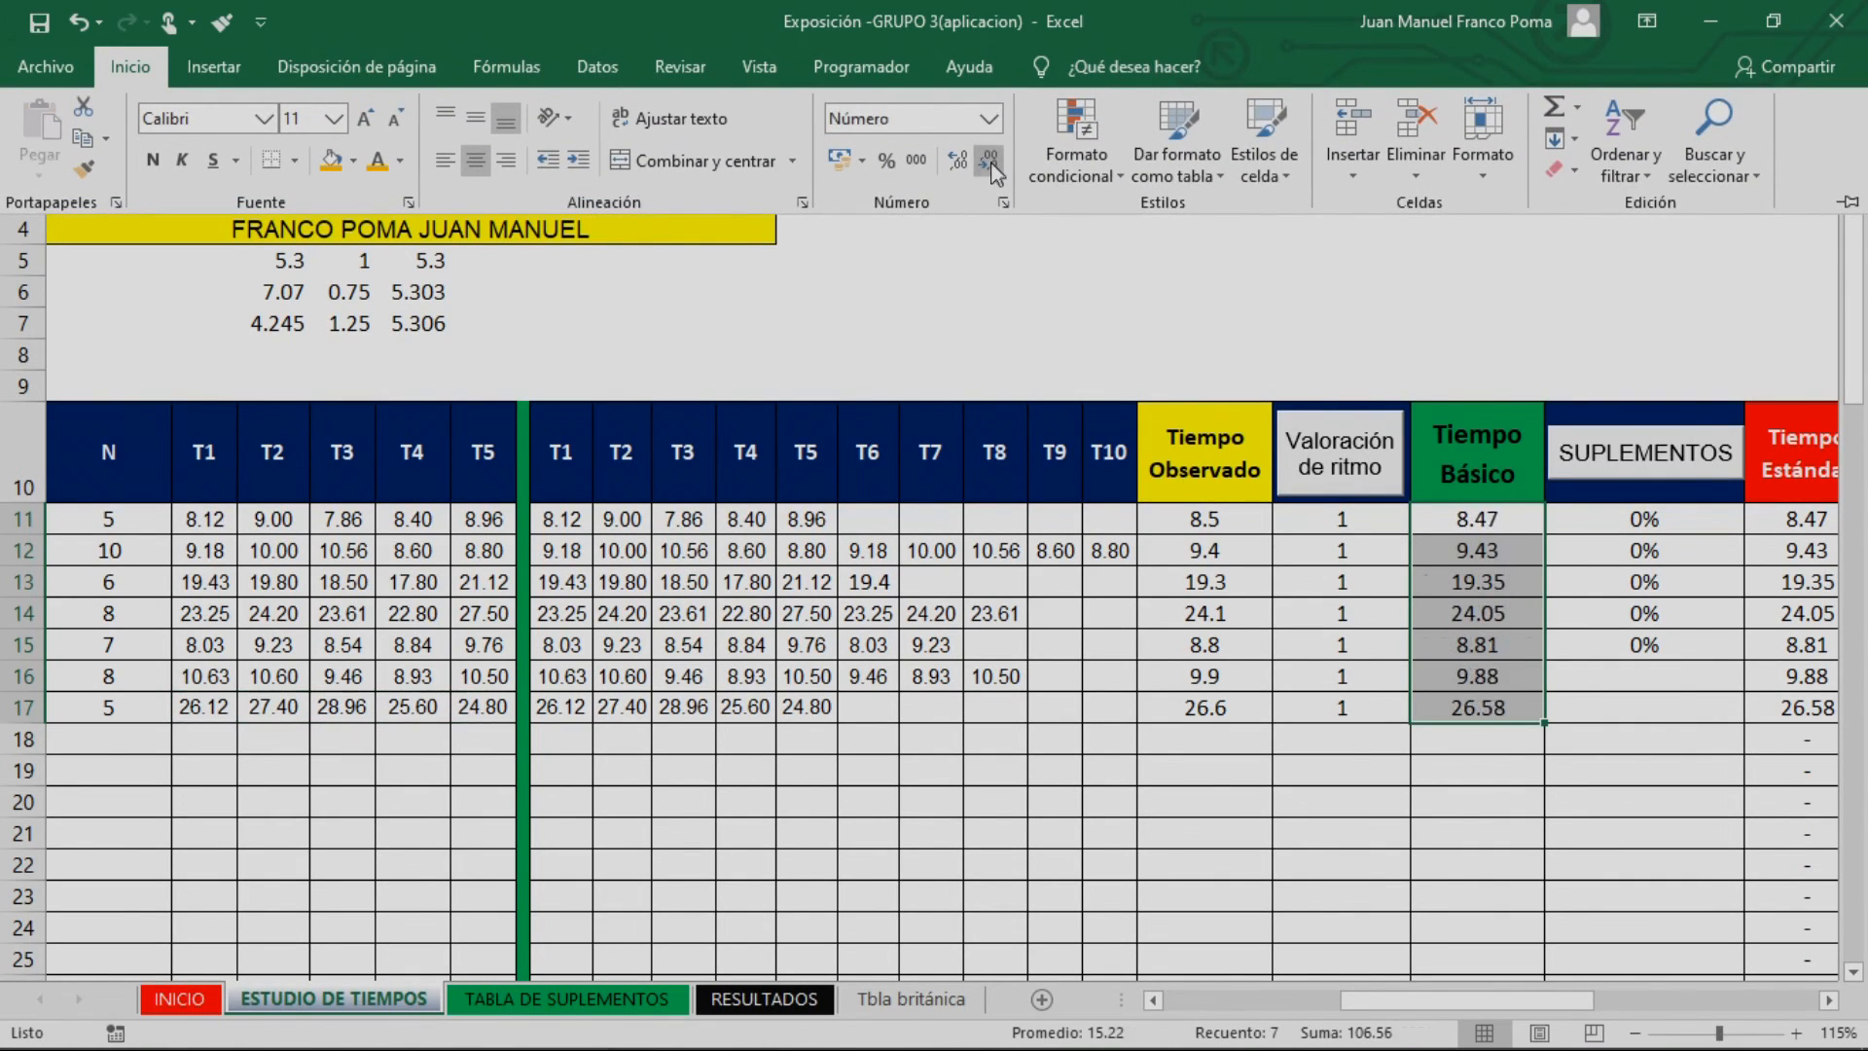
pyautogui.click(1470, 822)
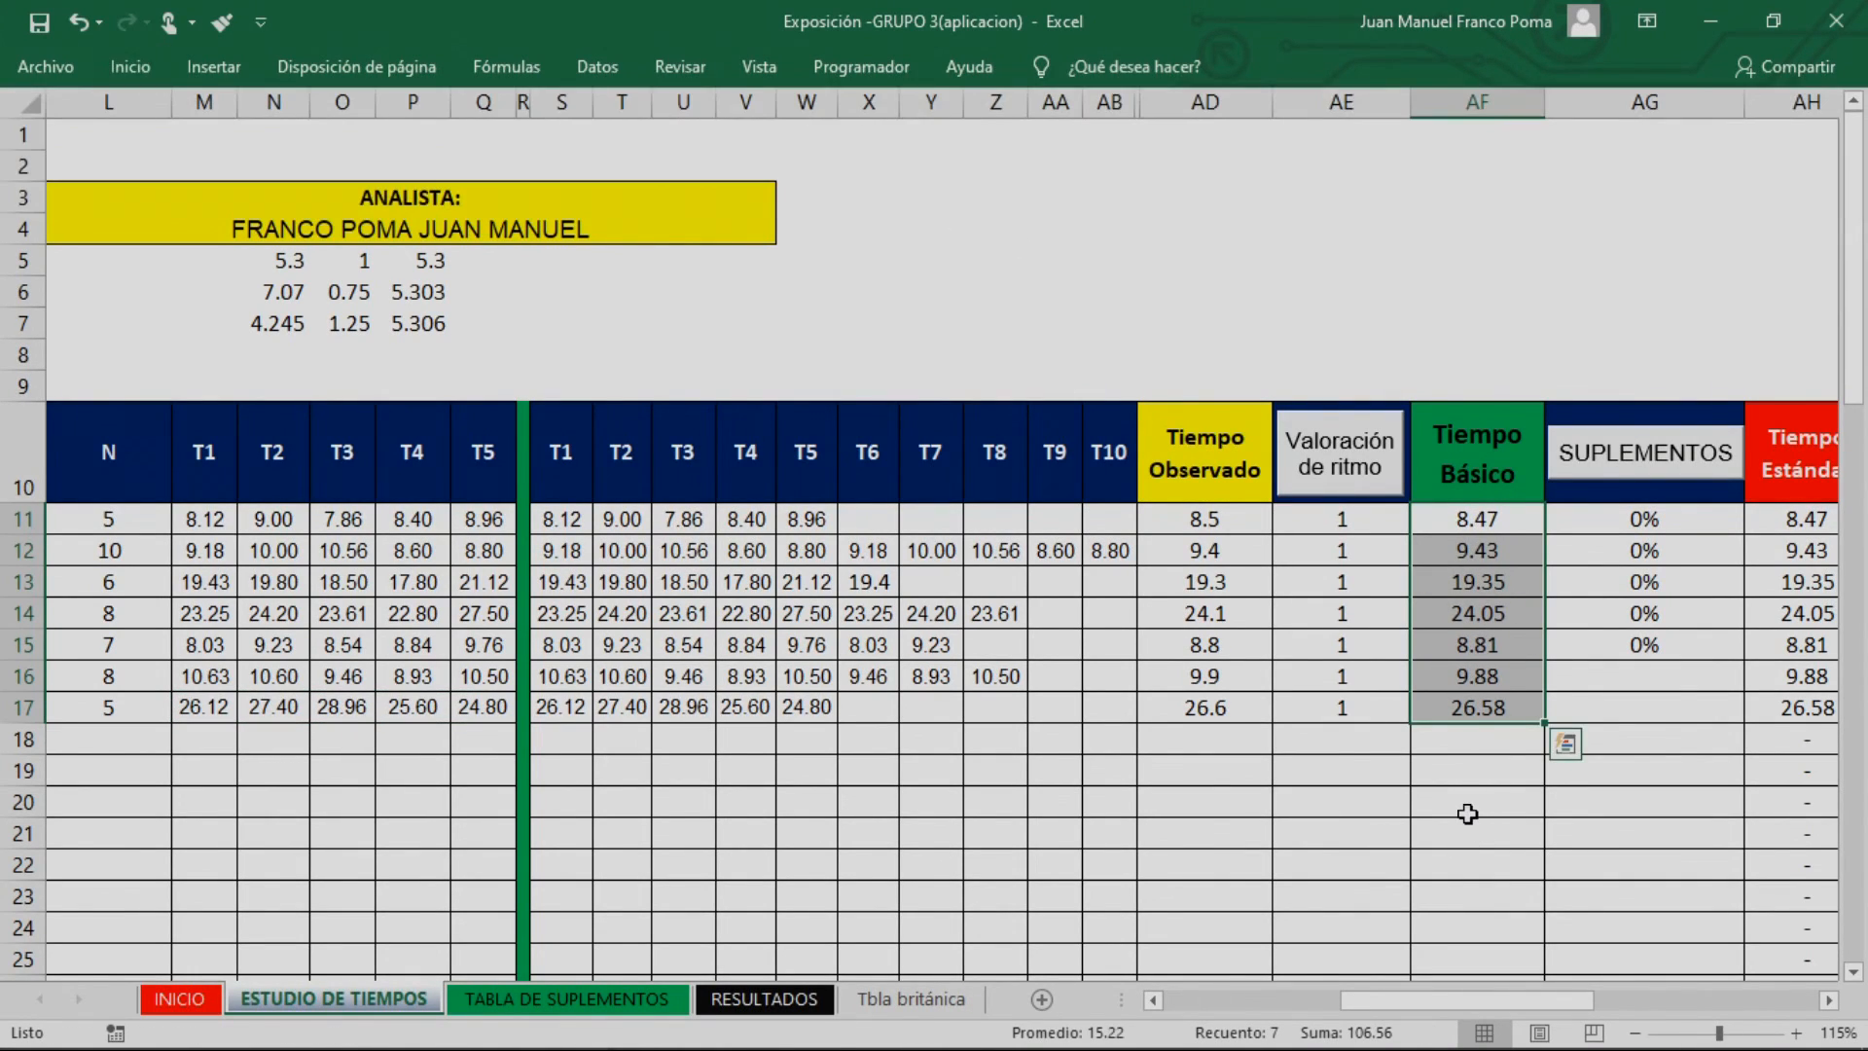
# Change the Valoración de ritmo of the third activity (row 13) to 0.75 and check its Tiempo Básico
pyautogui.moveTo(1341, 520); pyautogui.dragTo(1356, 699)
pyautogui.click(1270, 849)
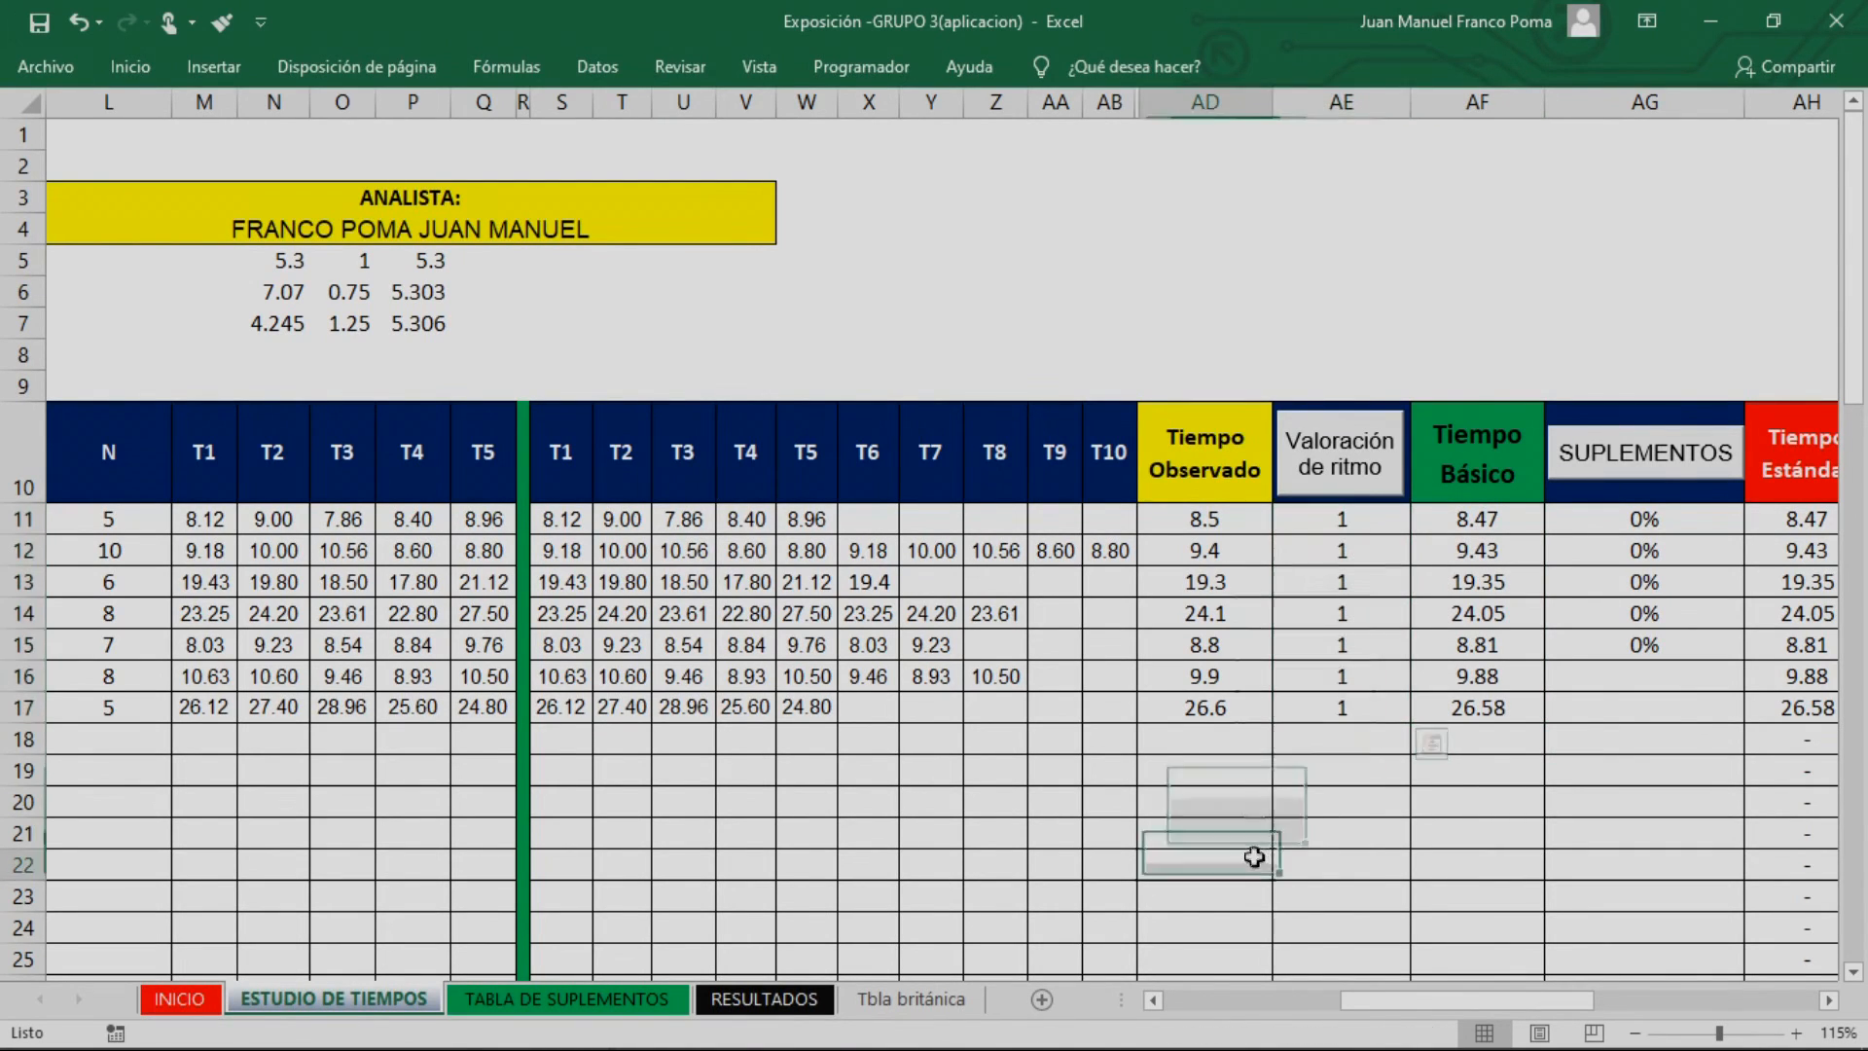
pyautogui.moveTo(1217, 518); pyautogui.dragTo(1209, 682)
pyautogui.click(1470, 621)
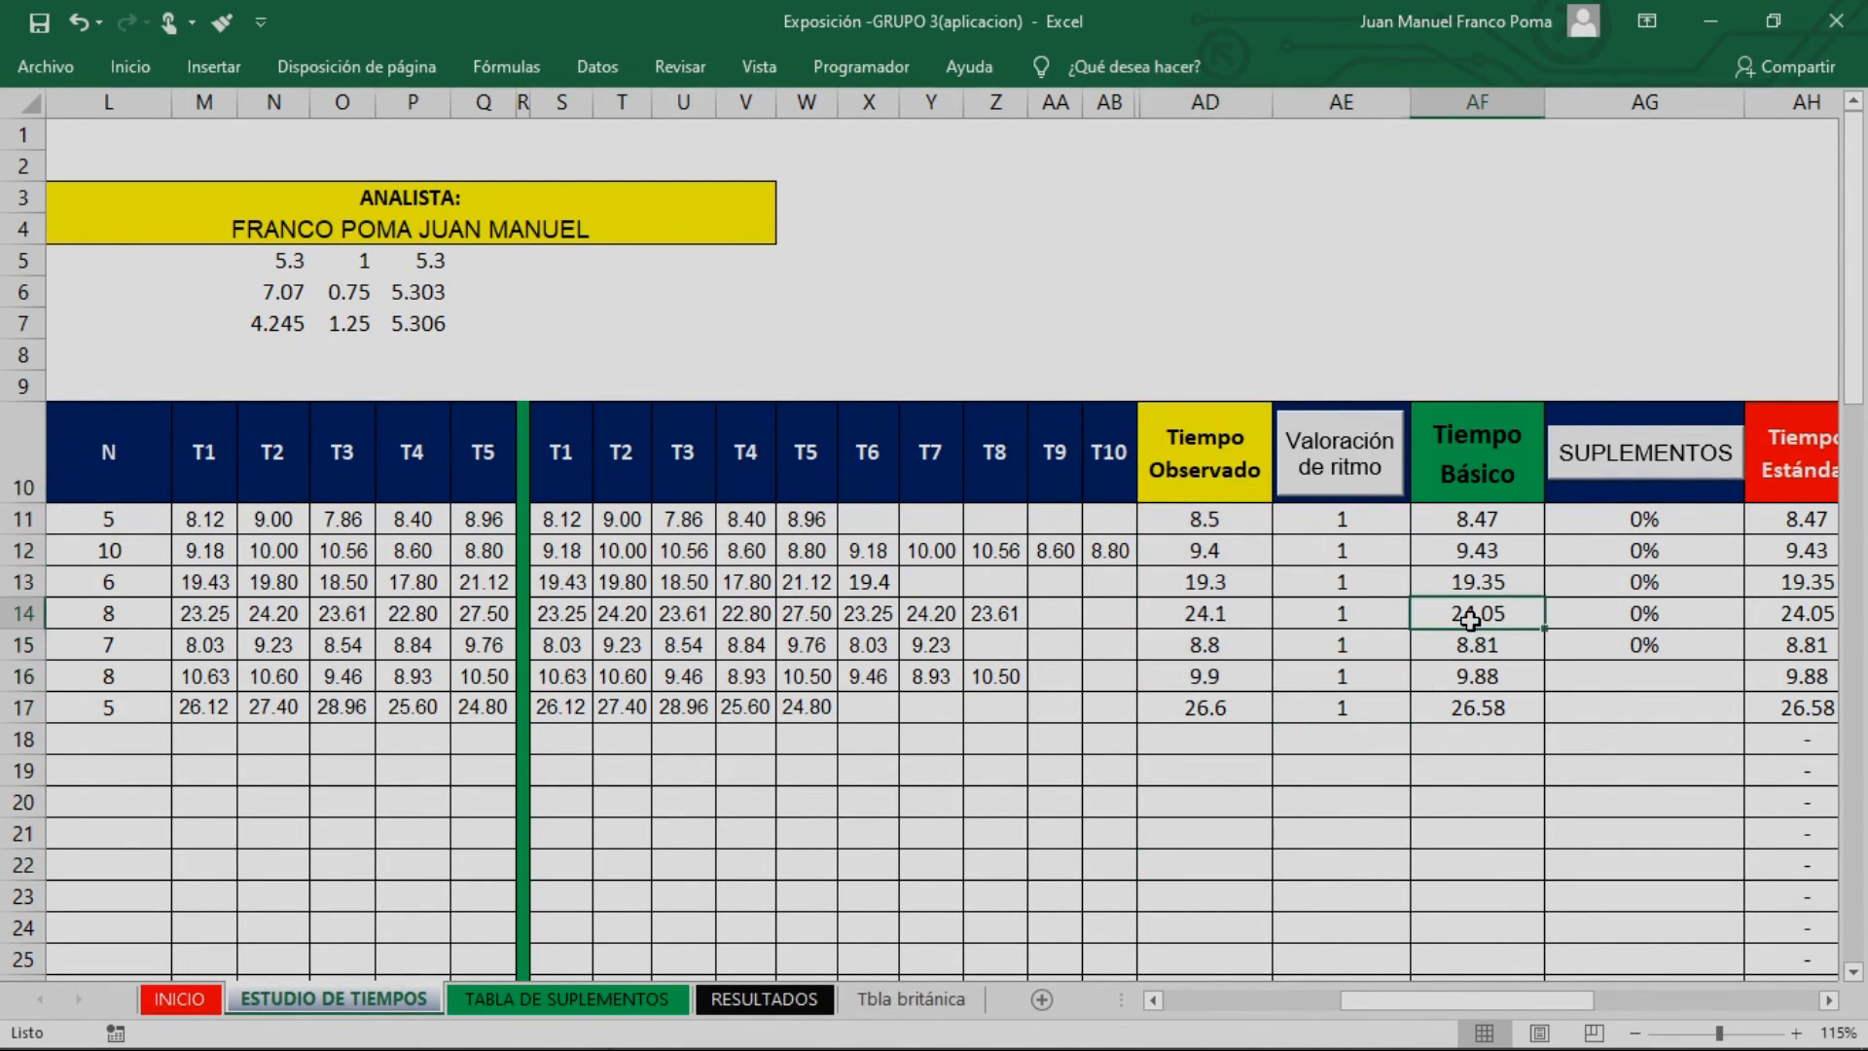
pyautogui.click(1339, 582)
pyautogui.click(1423, 583)
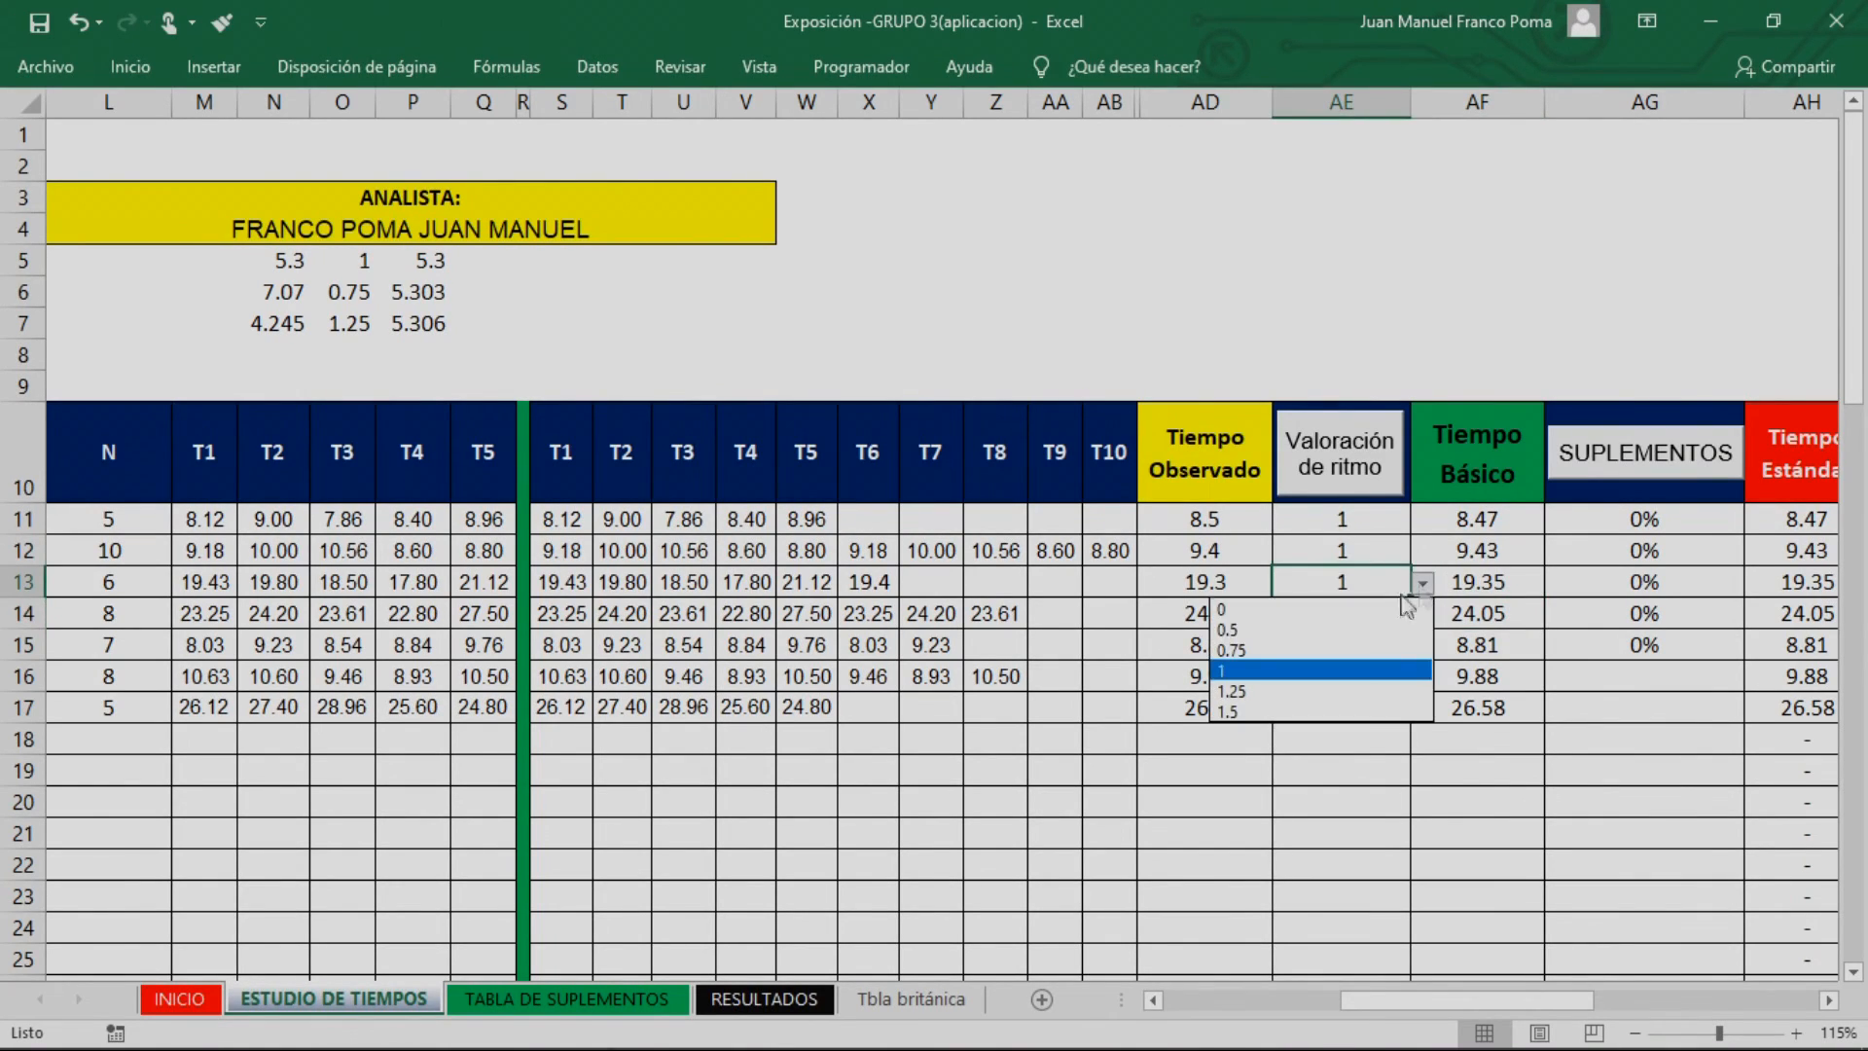
pyautogui.click(1304, 650)
pyautogui.click(1484, 588)
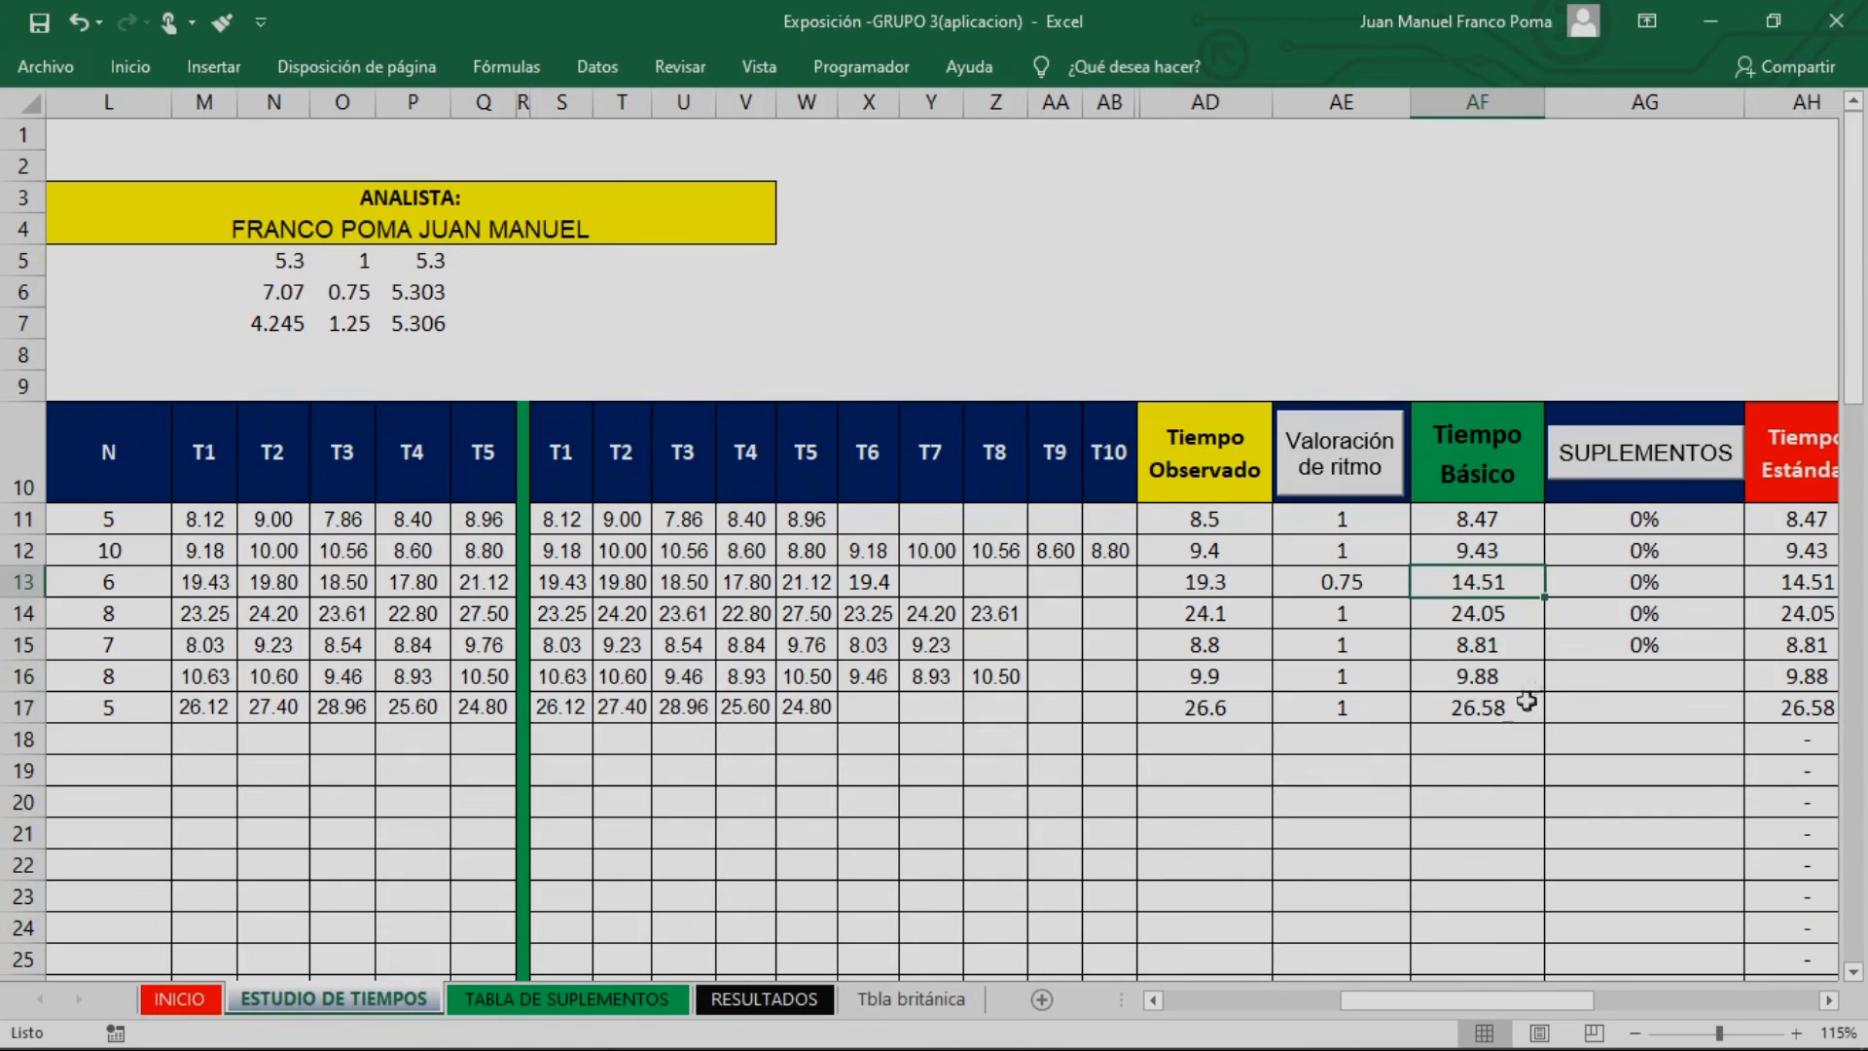
pyautogui.click(1330, 591)
pyautogui.click(1250, 589)
pyautogui.click(1317, 587)
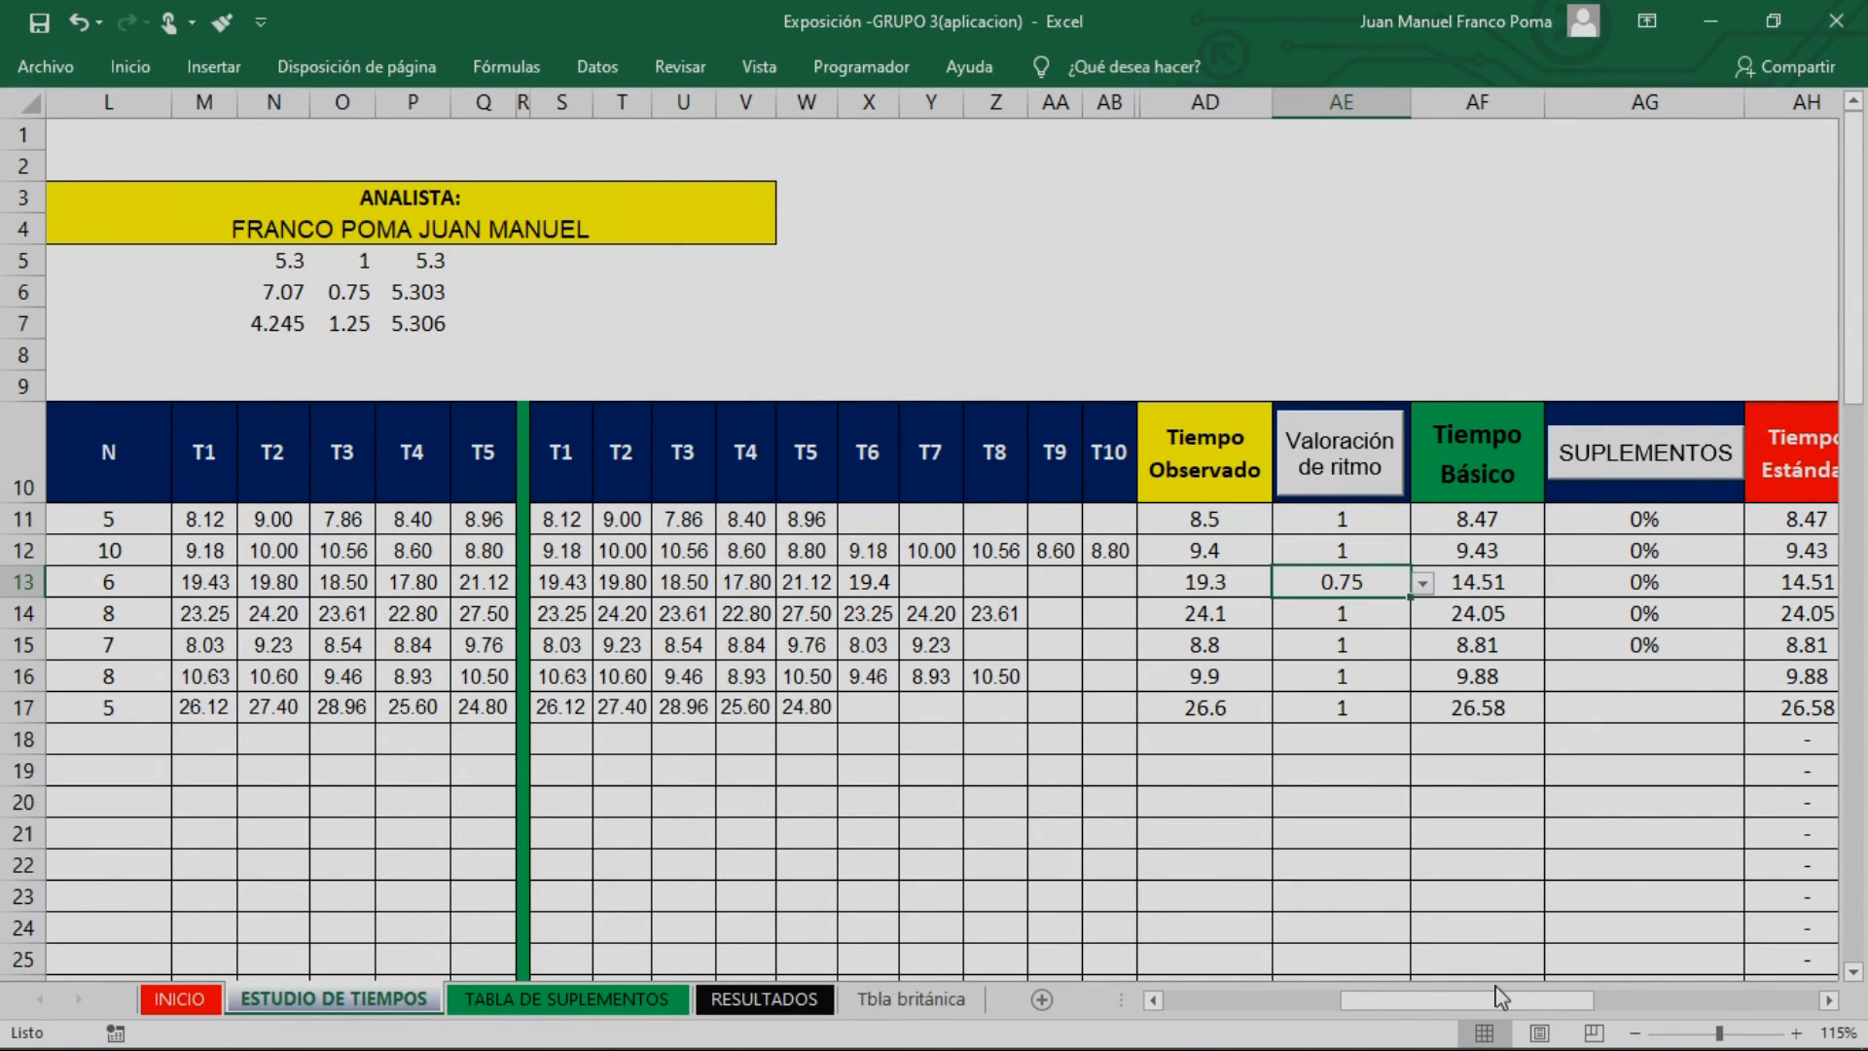
# Examine the sample calculation above the table, comparing the observed times, the ratings 1, 0.75 and 1.25, and the resulting basic times
pyautogui.moveTo(1499, 1000); pyautogui.dragTo(1434, 1002)
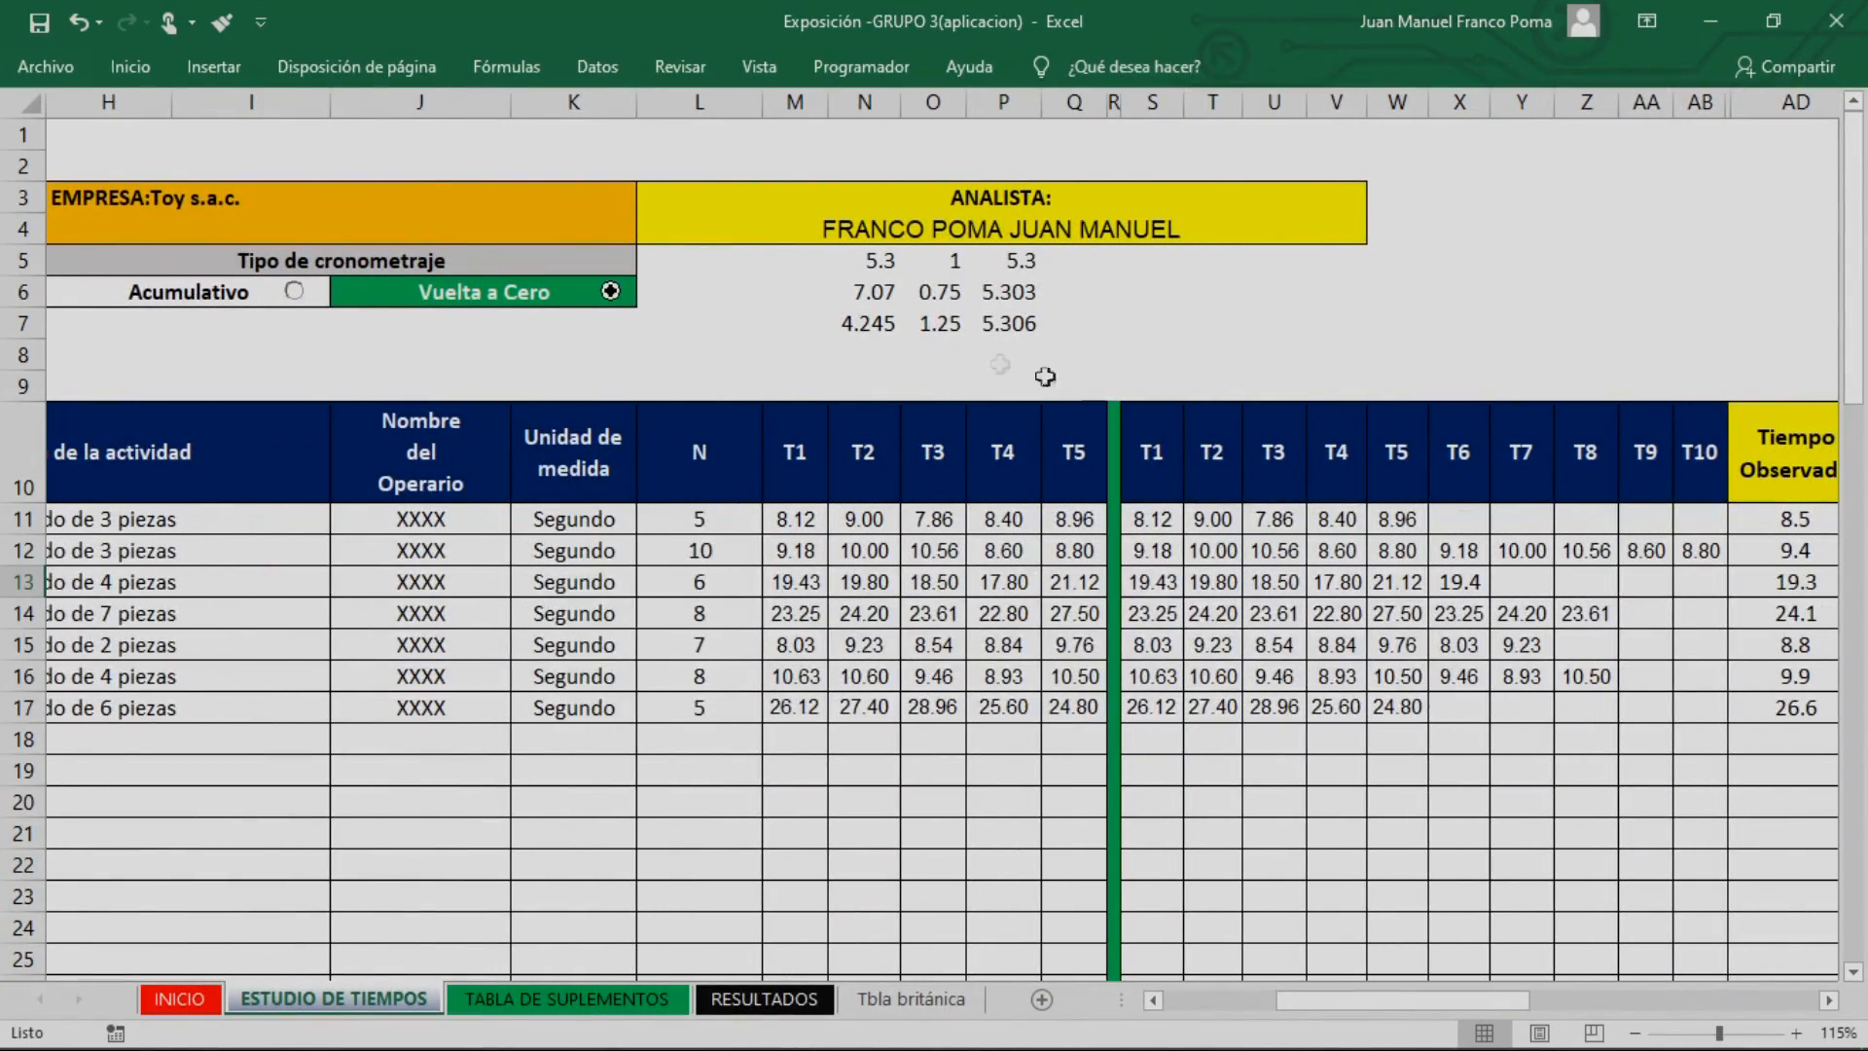
pyautogui.click(940, 291)
pyautogui.moveTo(1500, 1003)
pyautogui.mouseDown()
pyautogui.moveTo(1487, 1010)
pyautogui.moveTo(1520, 1010)
pyautogui.mouseUp()
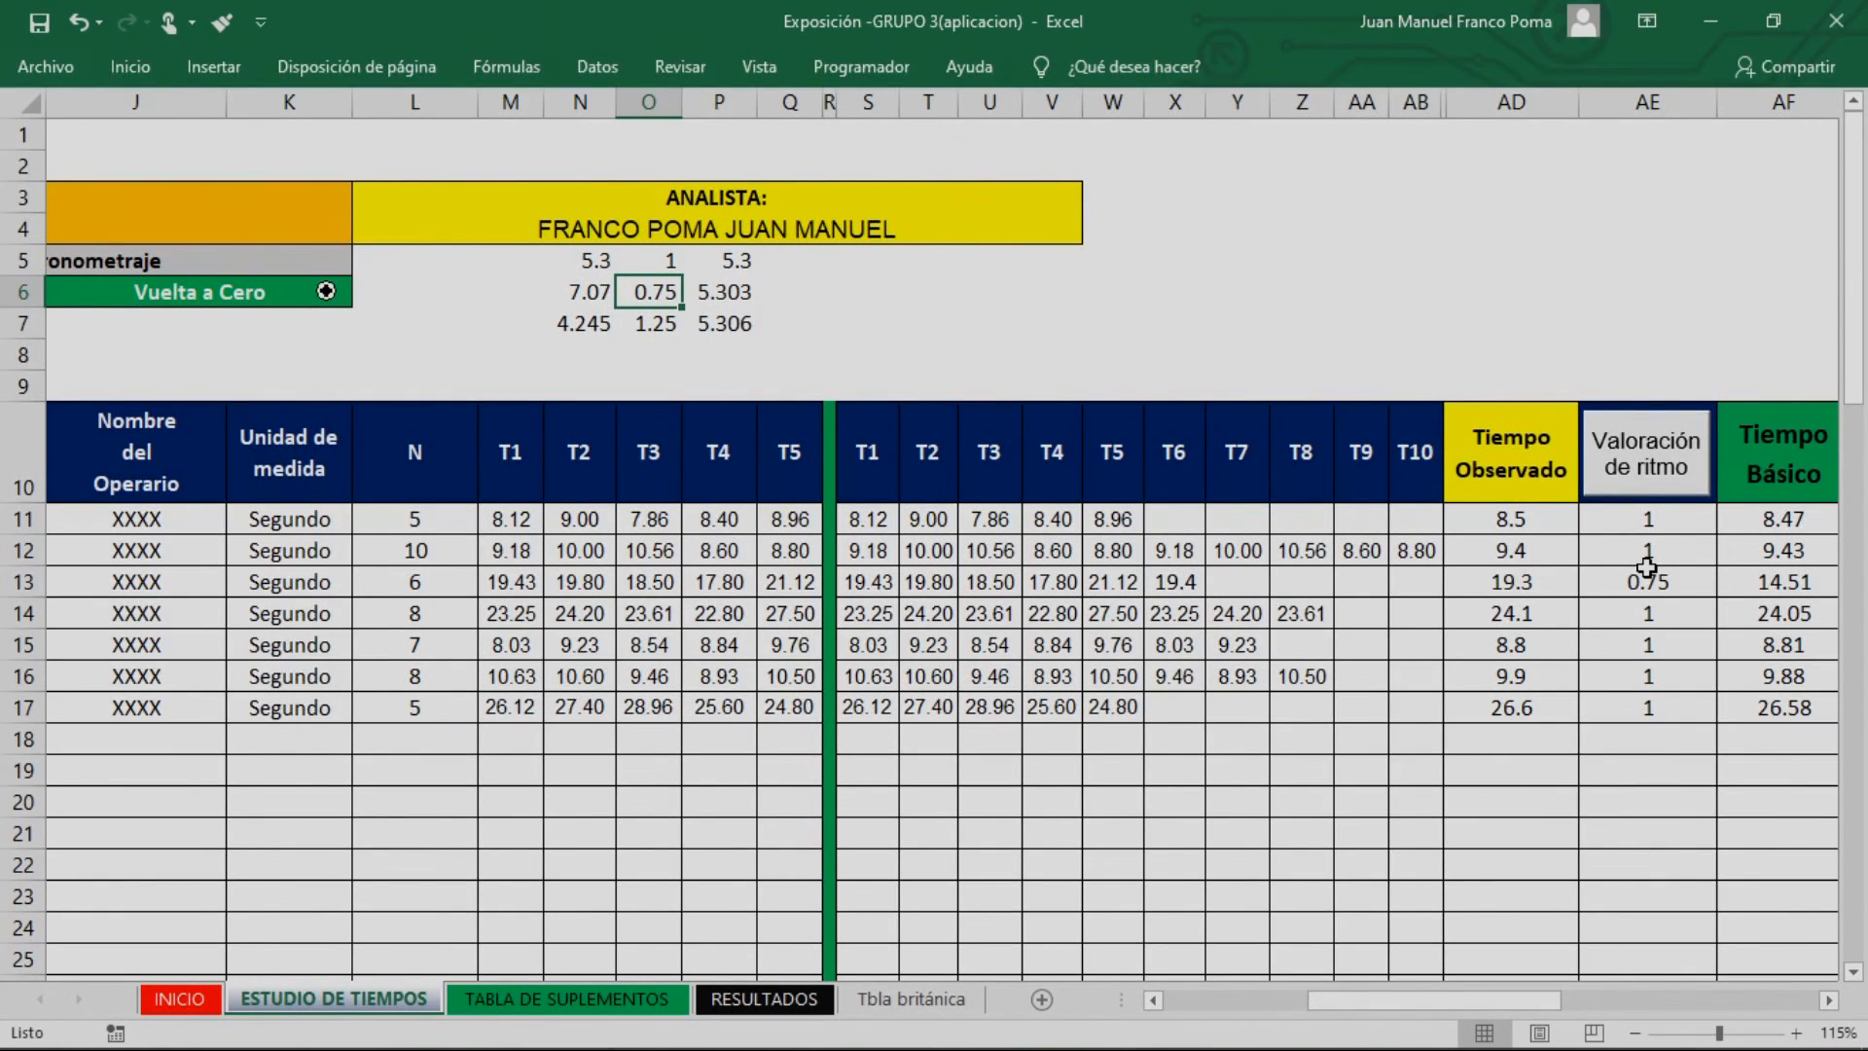
pyautogui.click(871, 327)
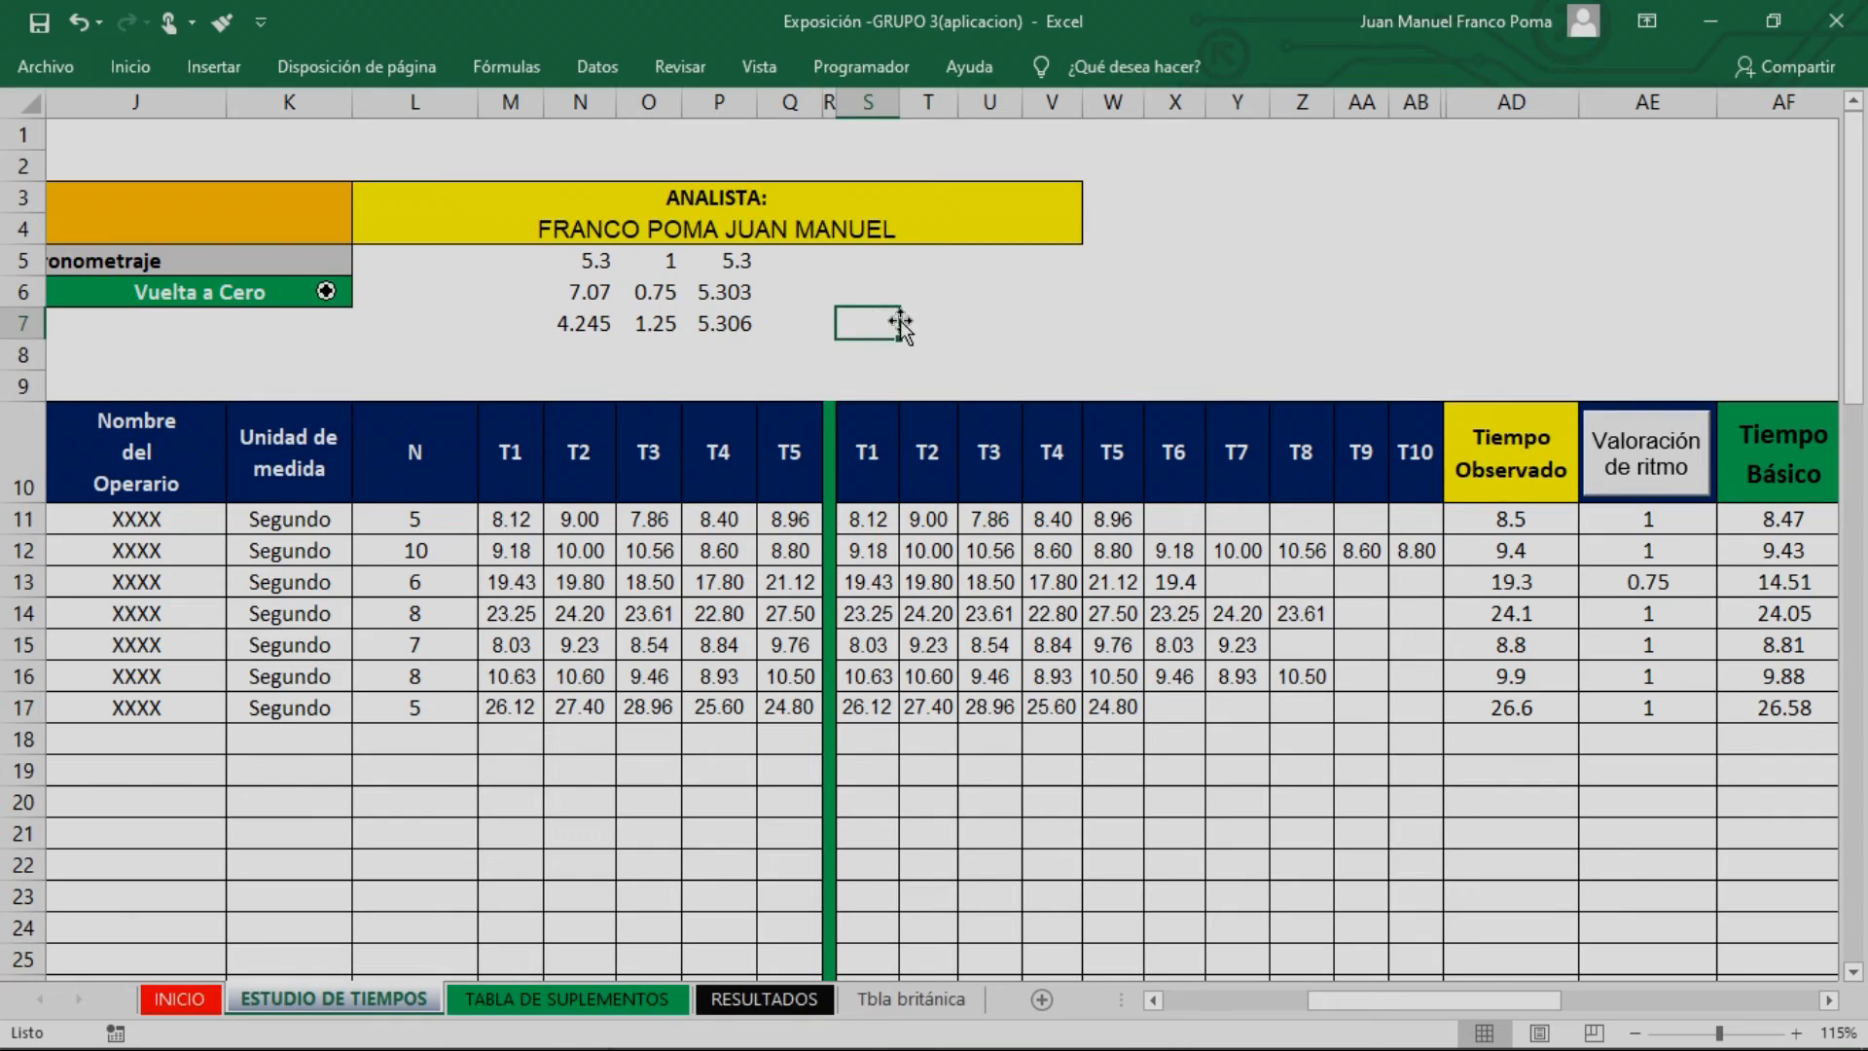
pyautogui.click(652, 329)
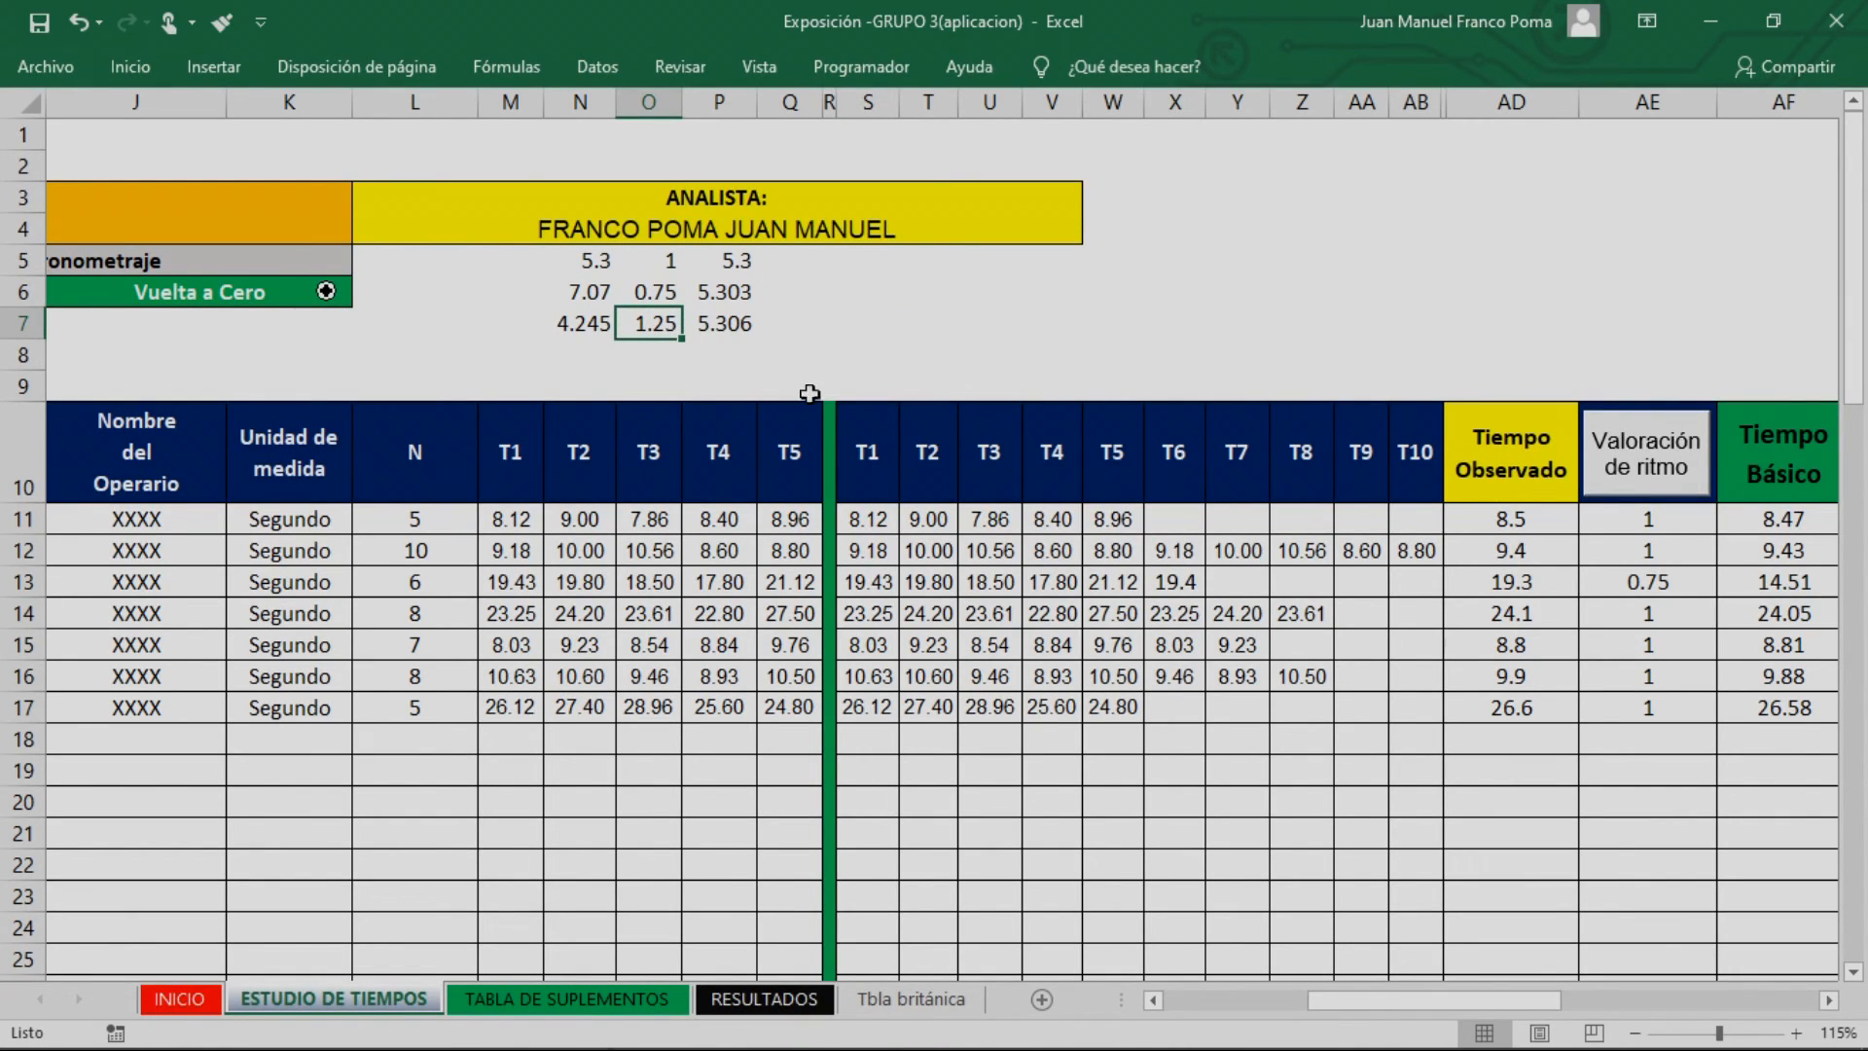
pyautogui.click(591, 333)
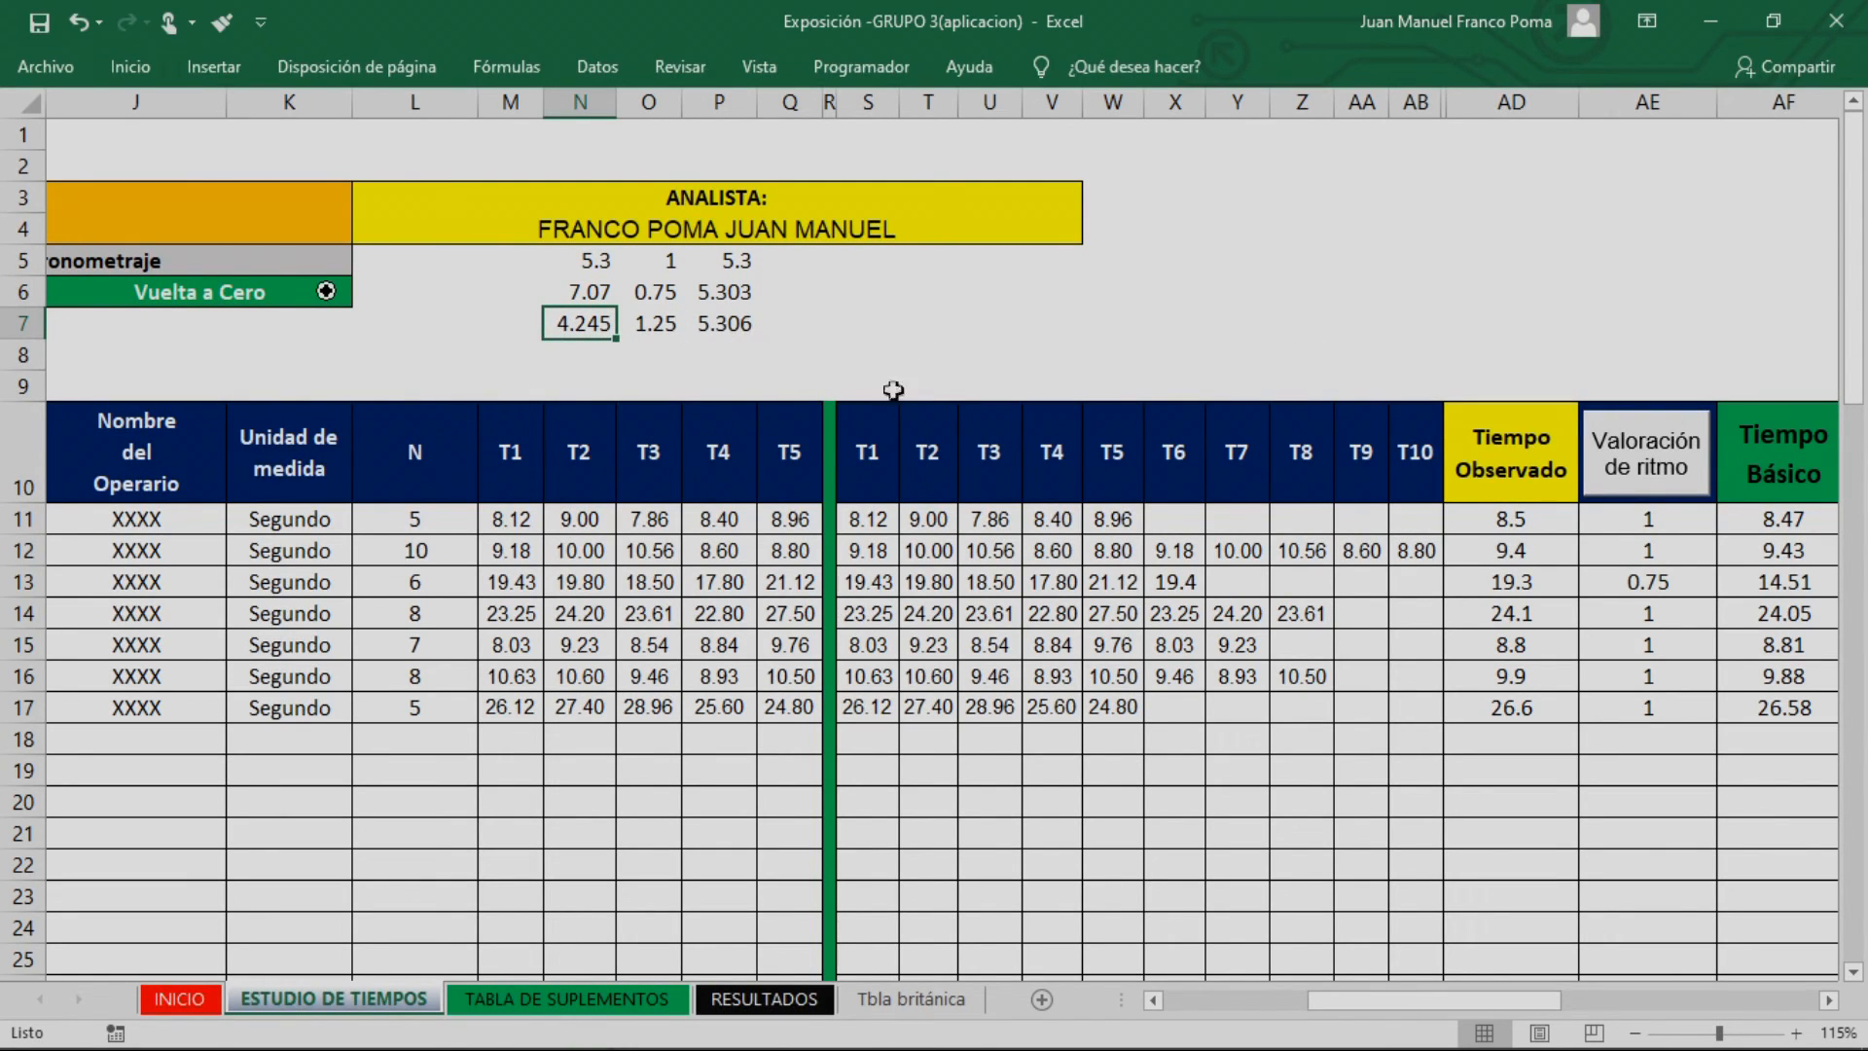
pyautogui.click(581, 291)
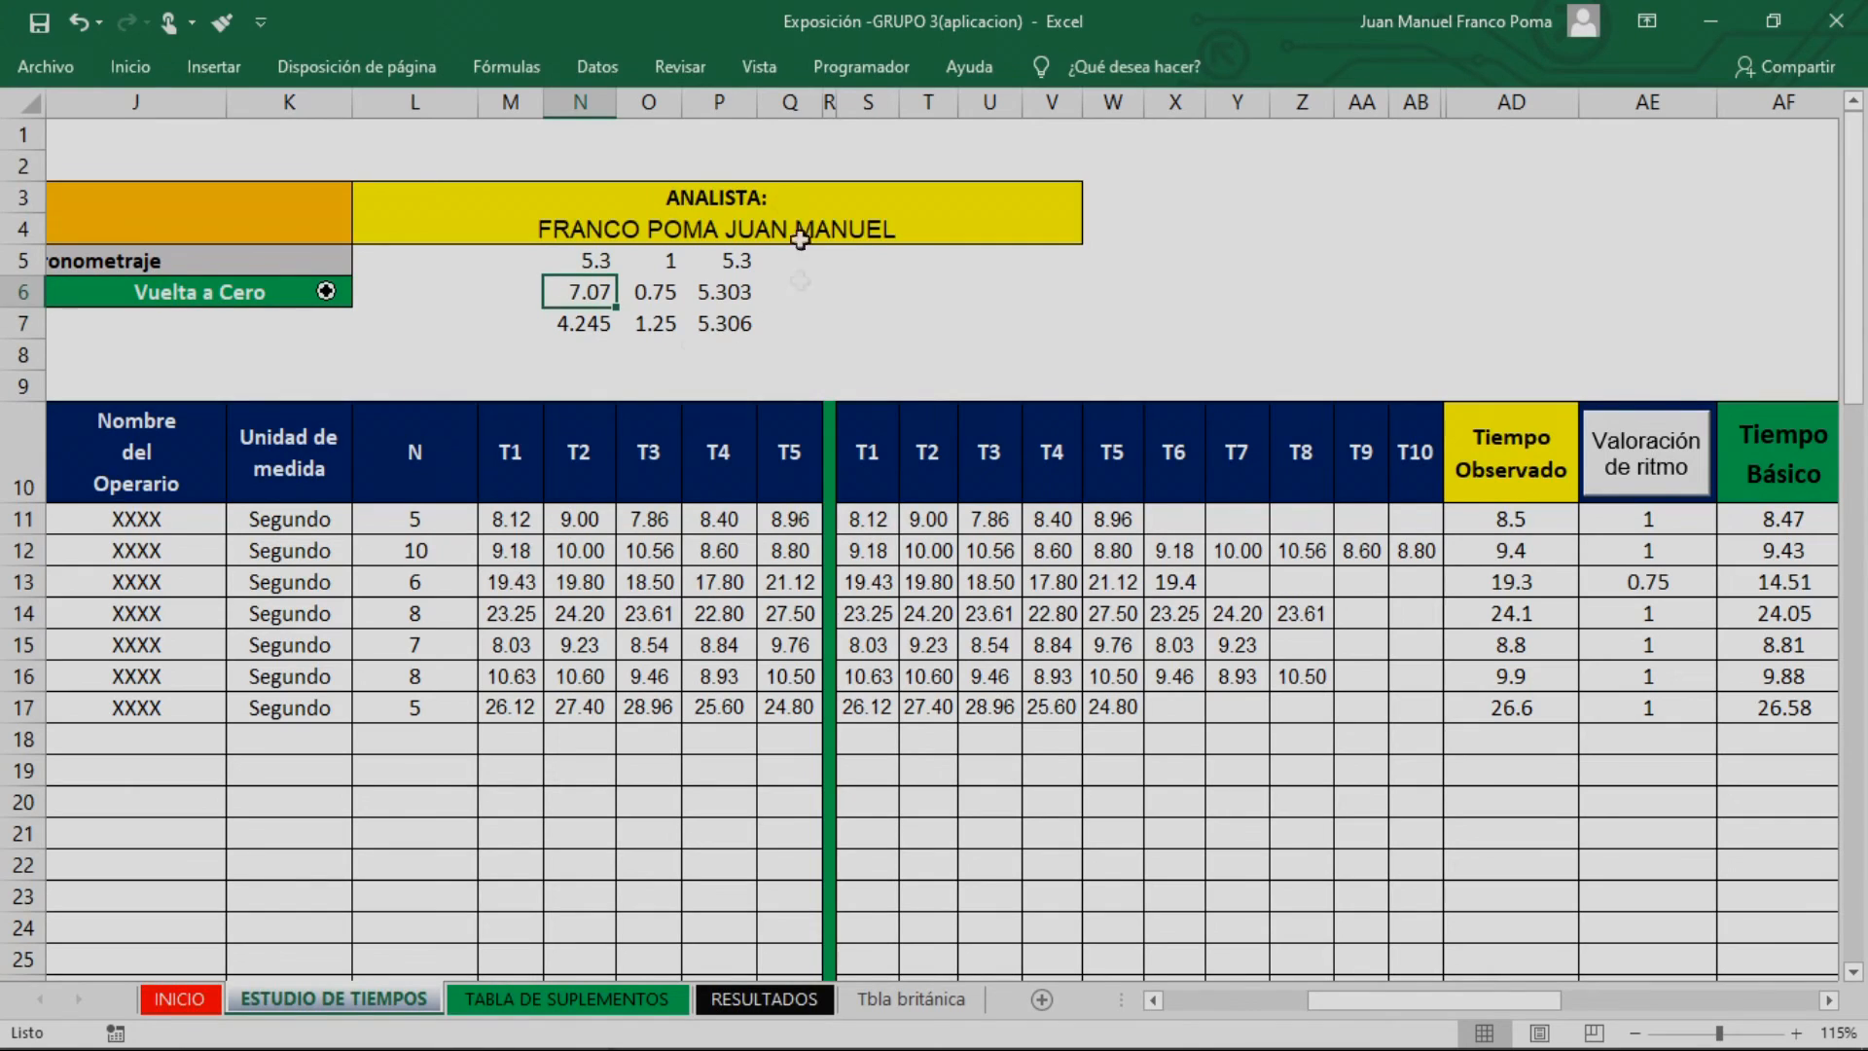
pyautogui.click(747, 303)
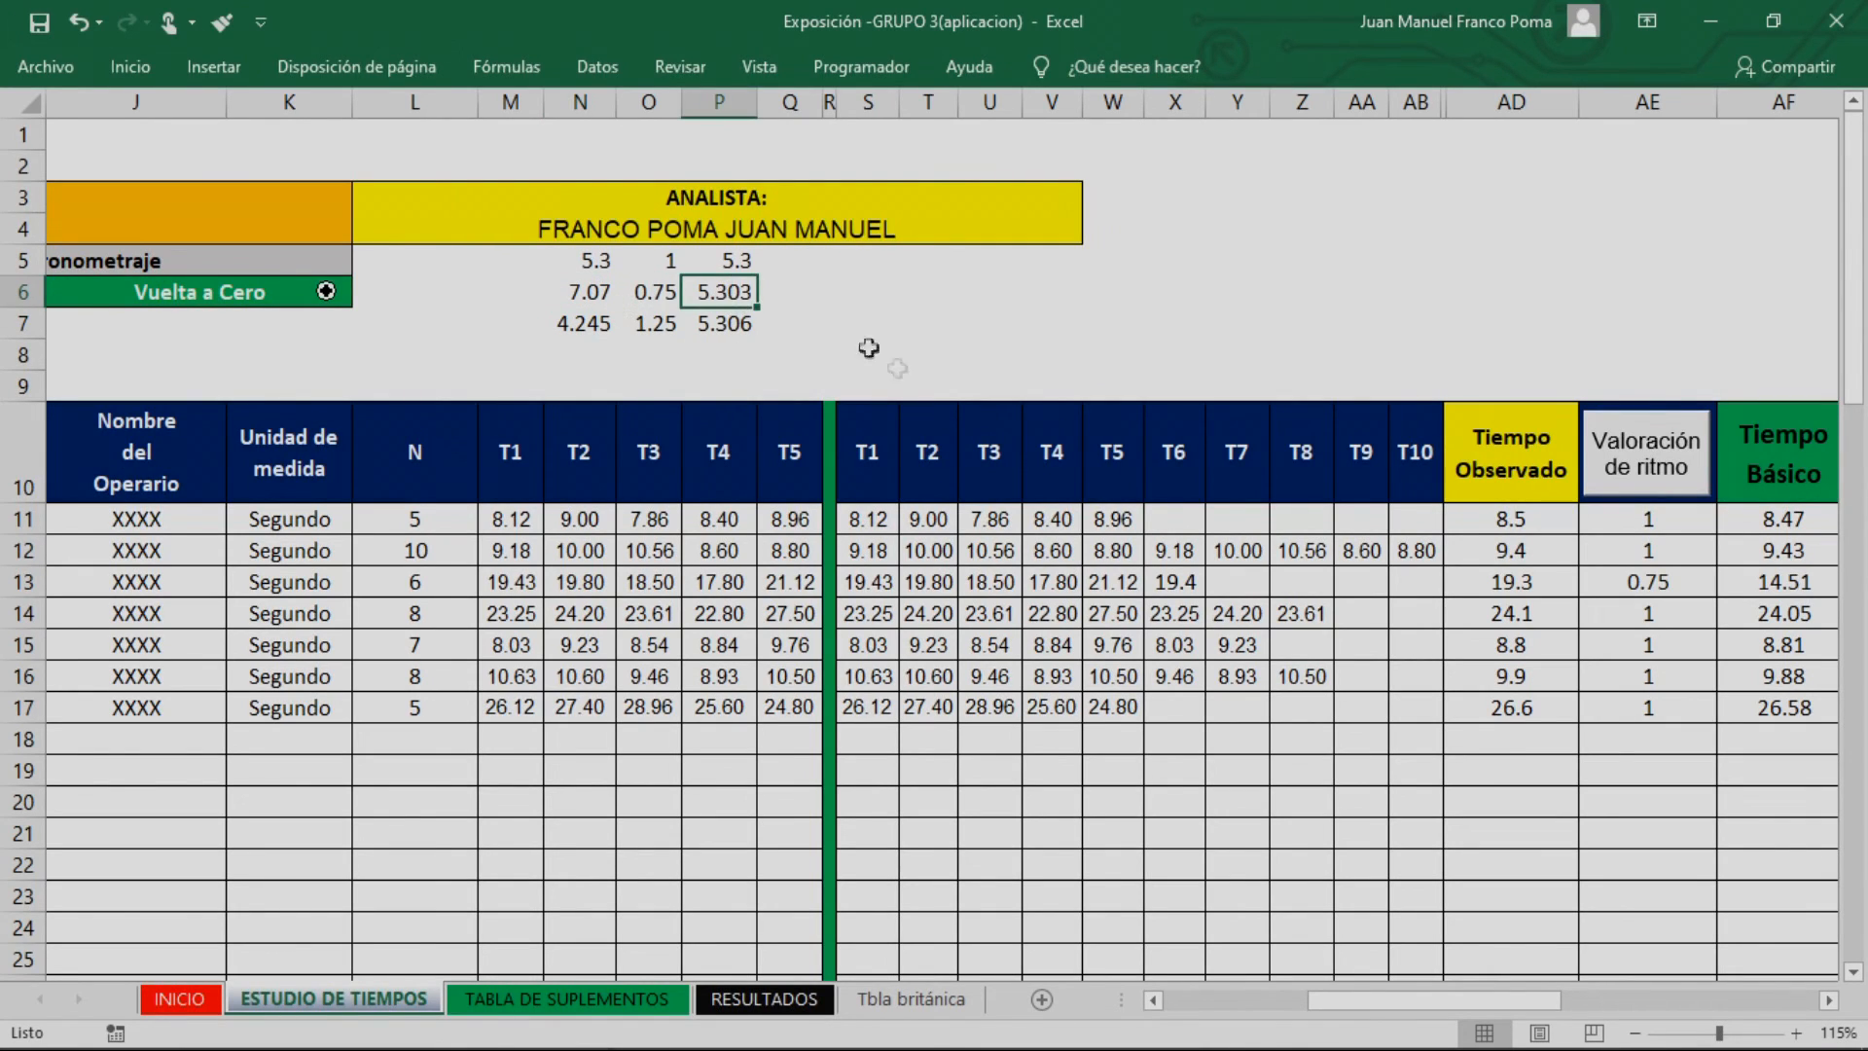
pyautogui.click(584, 323)
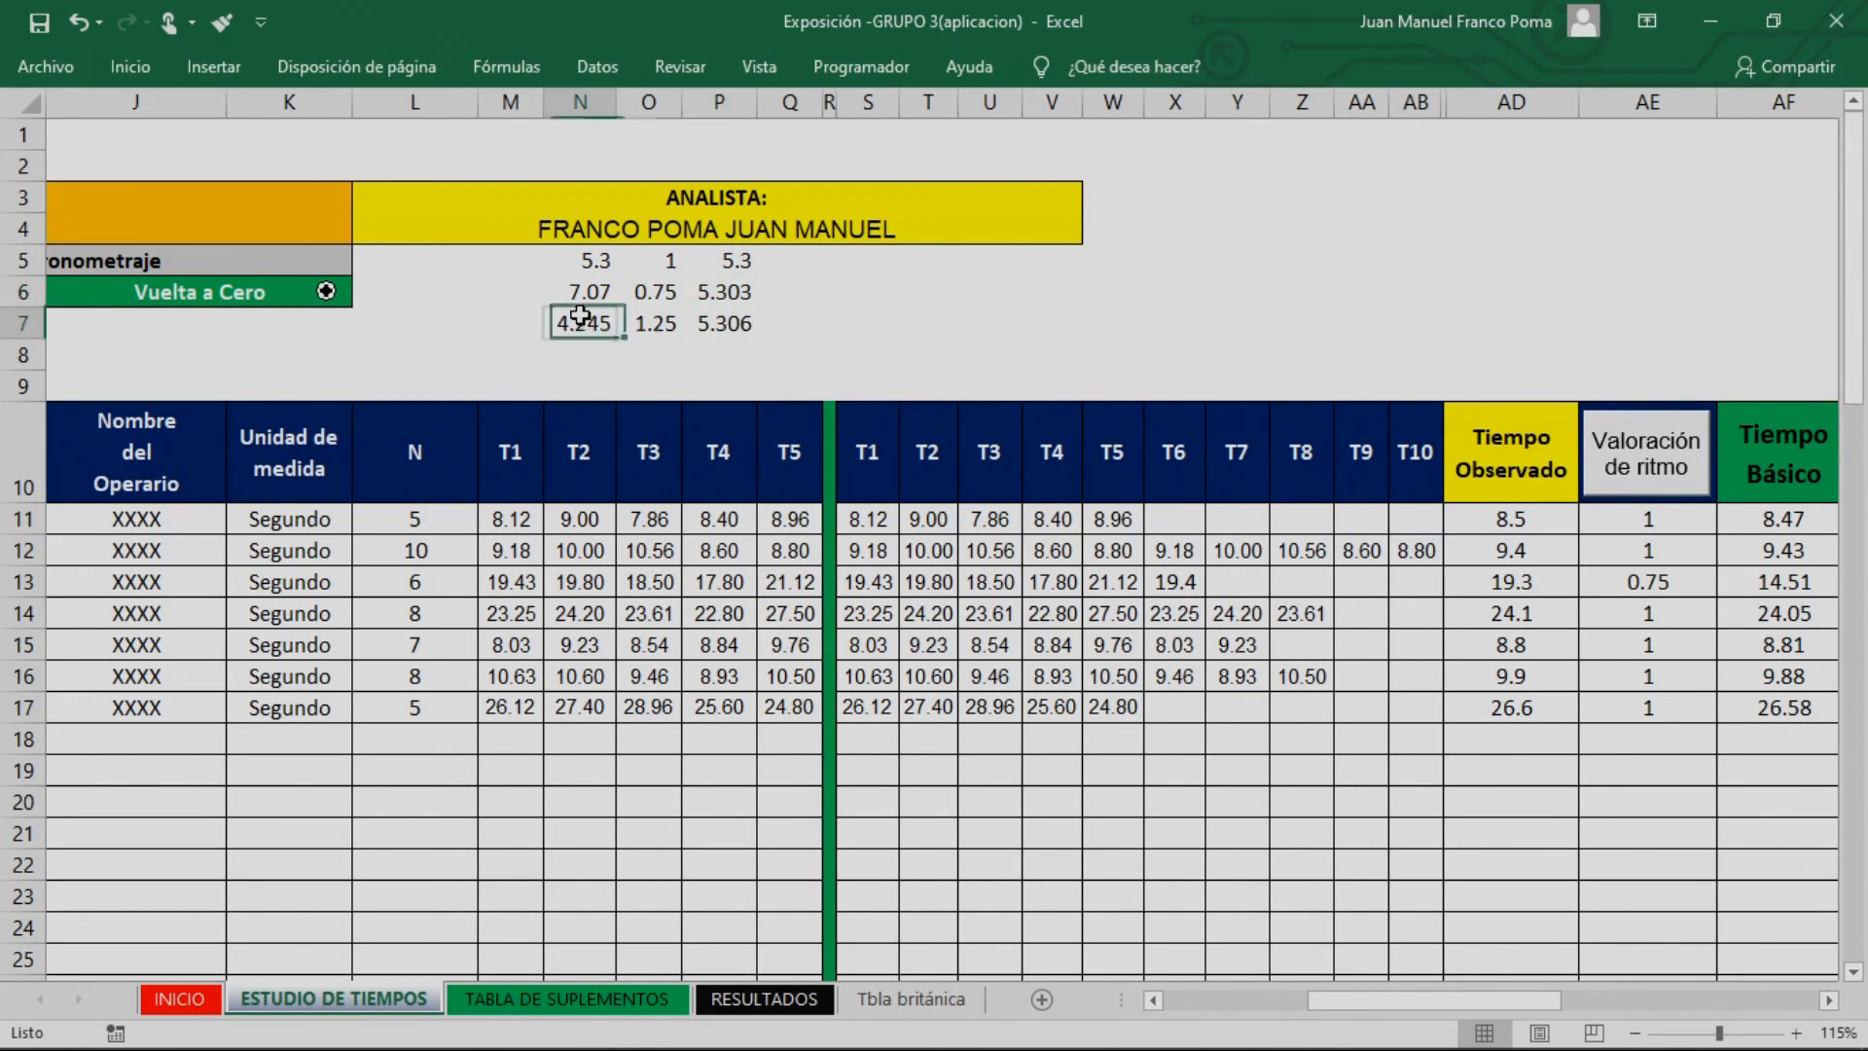
pyautogui.click(722, 292)
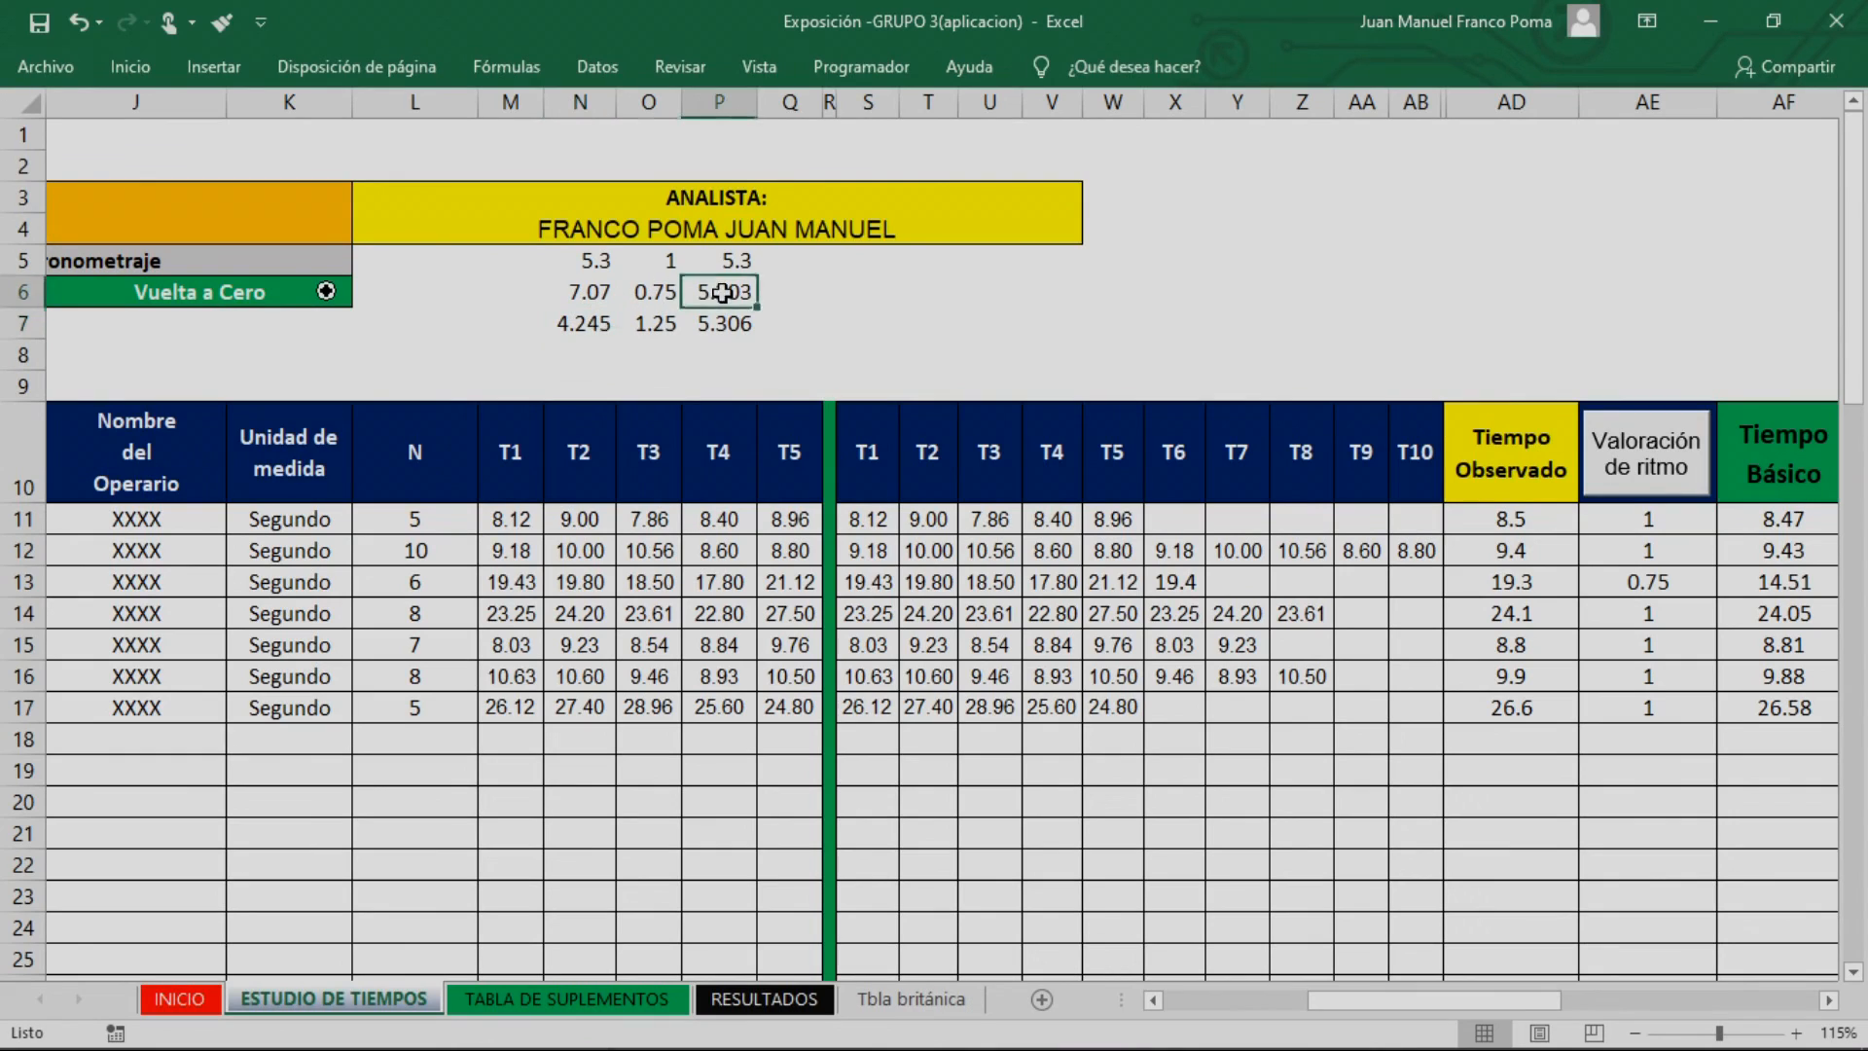
pyautogui.press('Up')
pyautogui.click(672, 271)
pyautogui.click(583, 260)
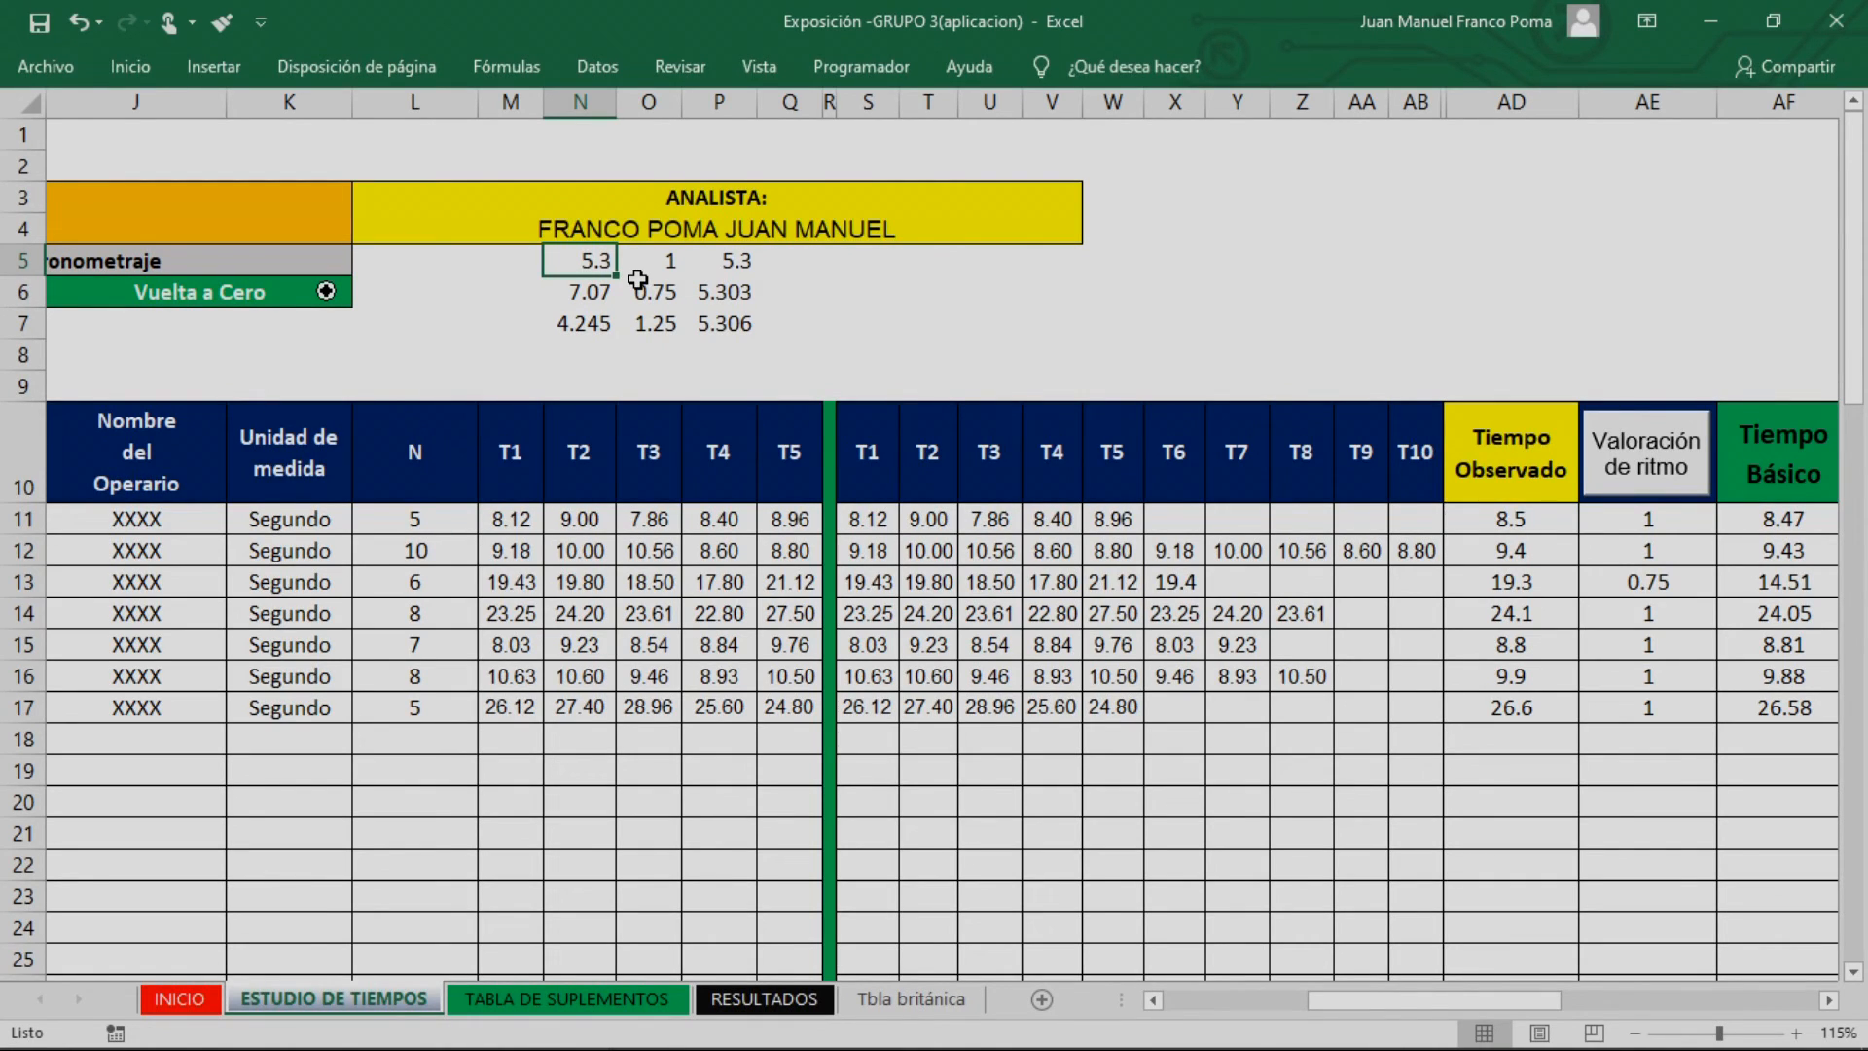
# Compare the ratings and resulting basic times across the three rows of the sample calculation above the table
pyautogui.click(907, 286)
pyautogui.click(692, 294)
pyautogui.click(625, 274)
pyautogui.click(595, 258)
pyautogui.click(667, 261)
pyautogui.click(724, 261)
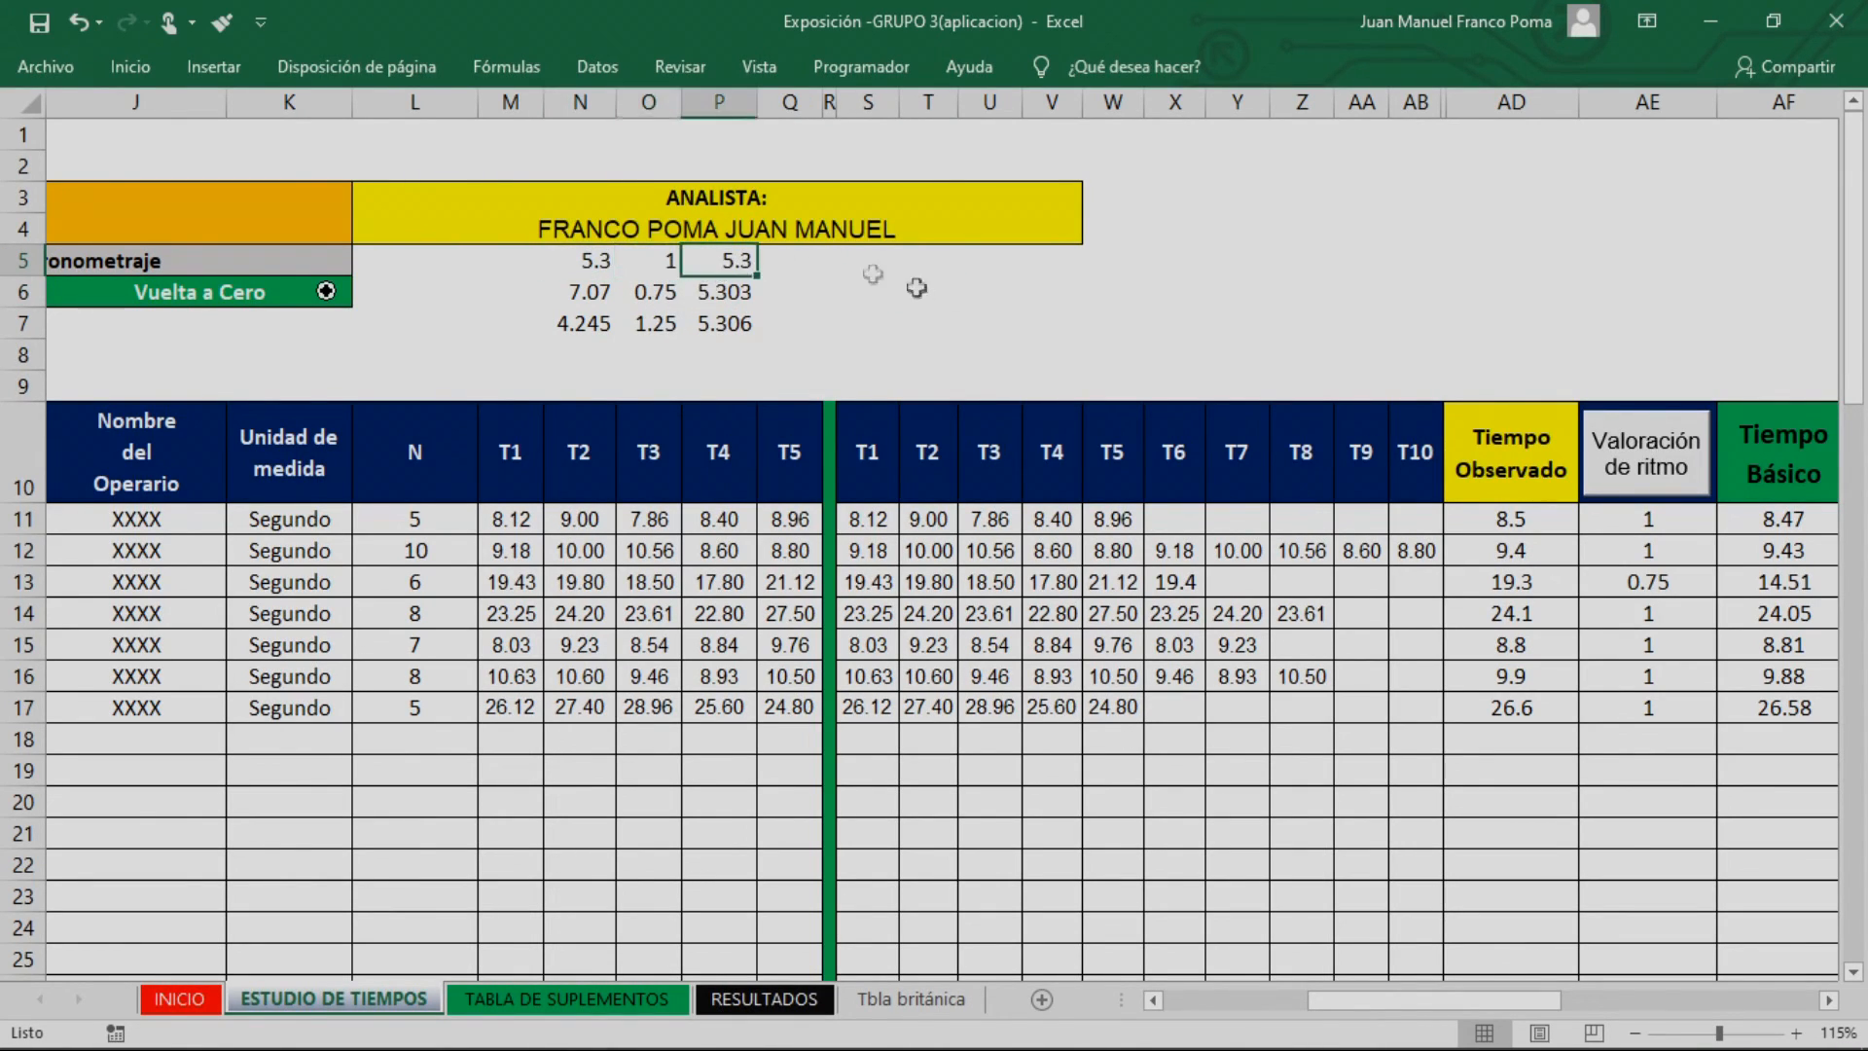
pyautogui.click(650, 323)
pyautogui.moveTo(720, 260); pyautogui.dragTo(720, 324)
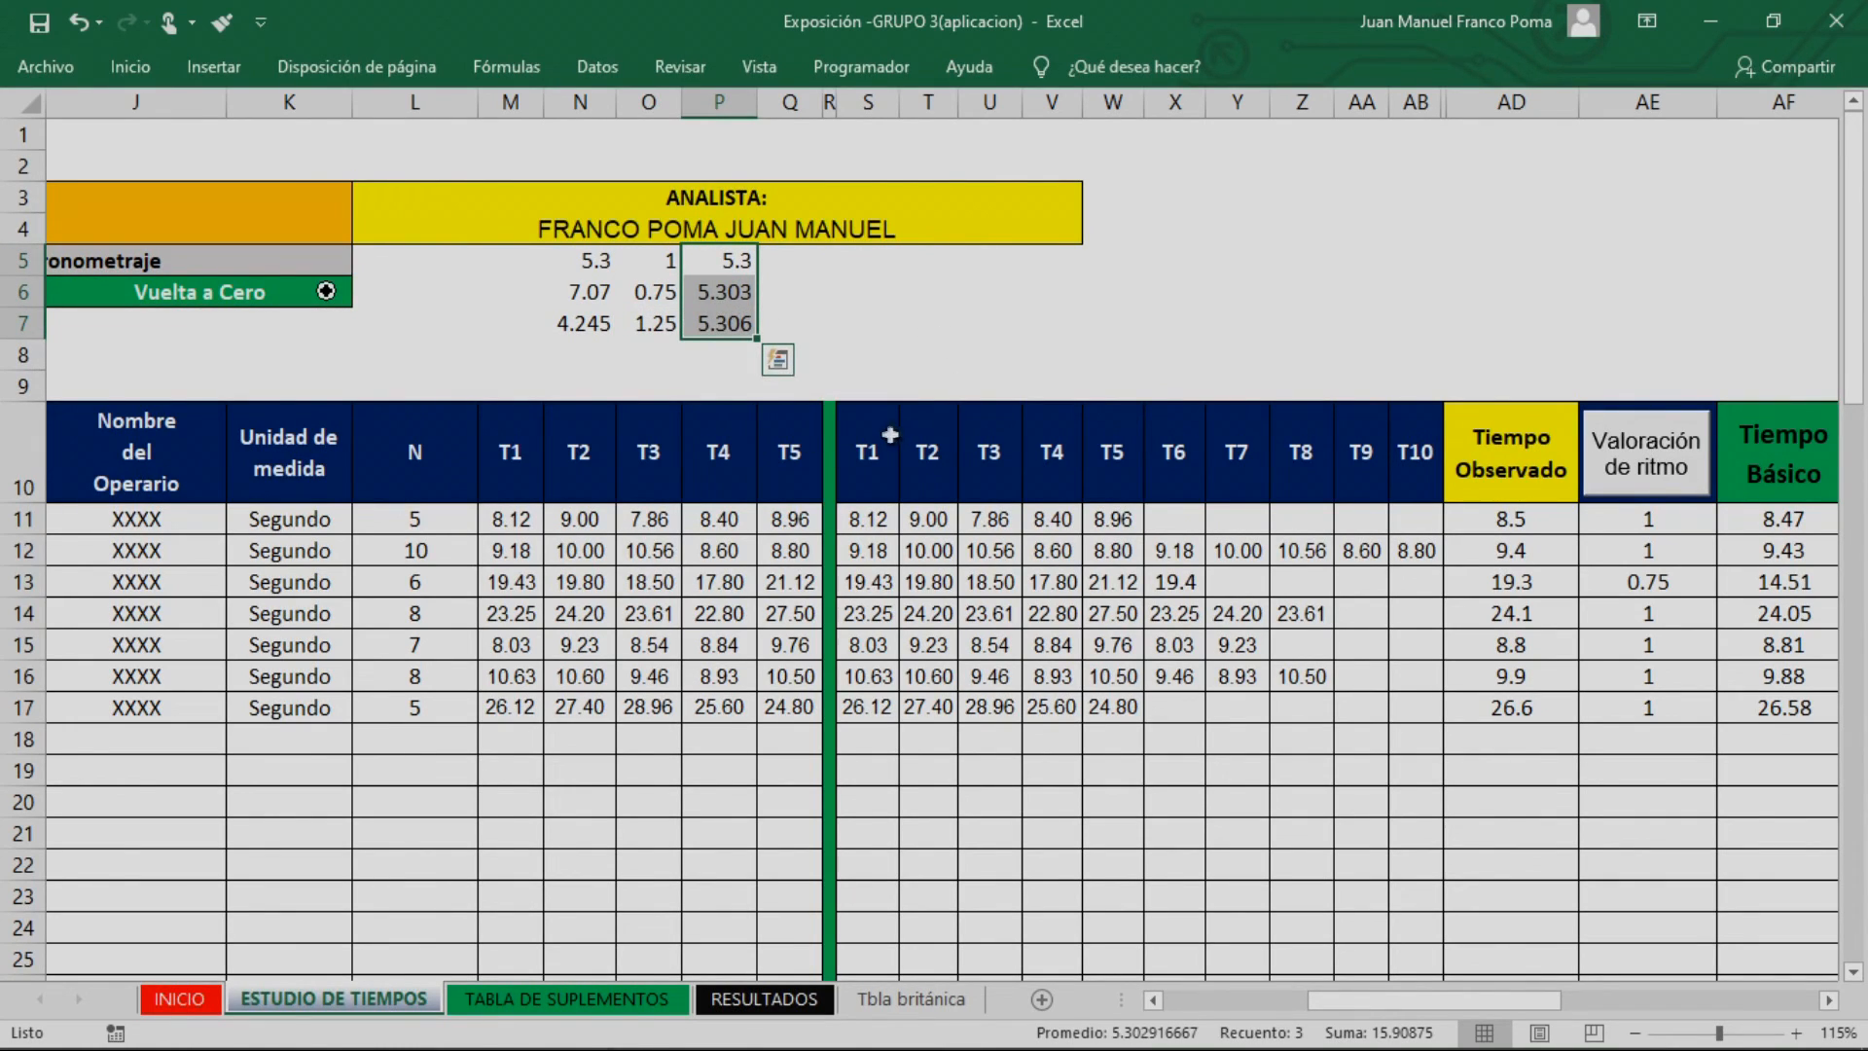
# Clear the whole sample calculation above the table, cells N5 to P7
pyautogui.moveTo(589, 260); pyautogui.dragTo(597, 328)
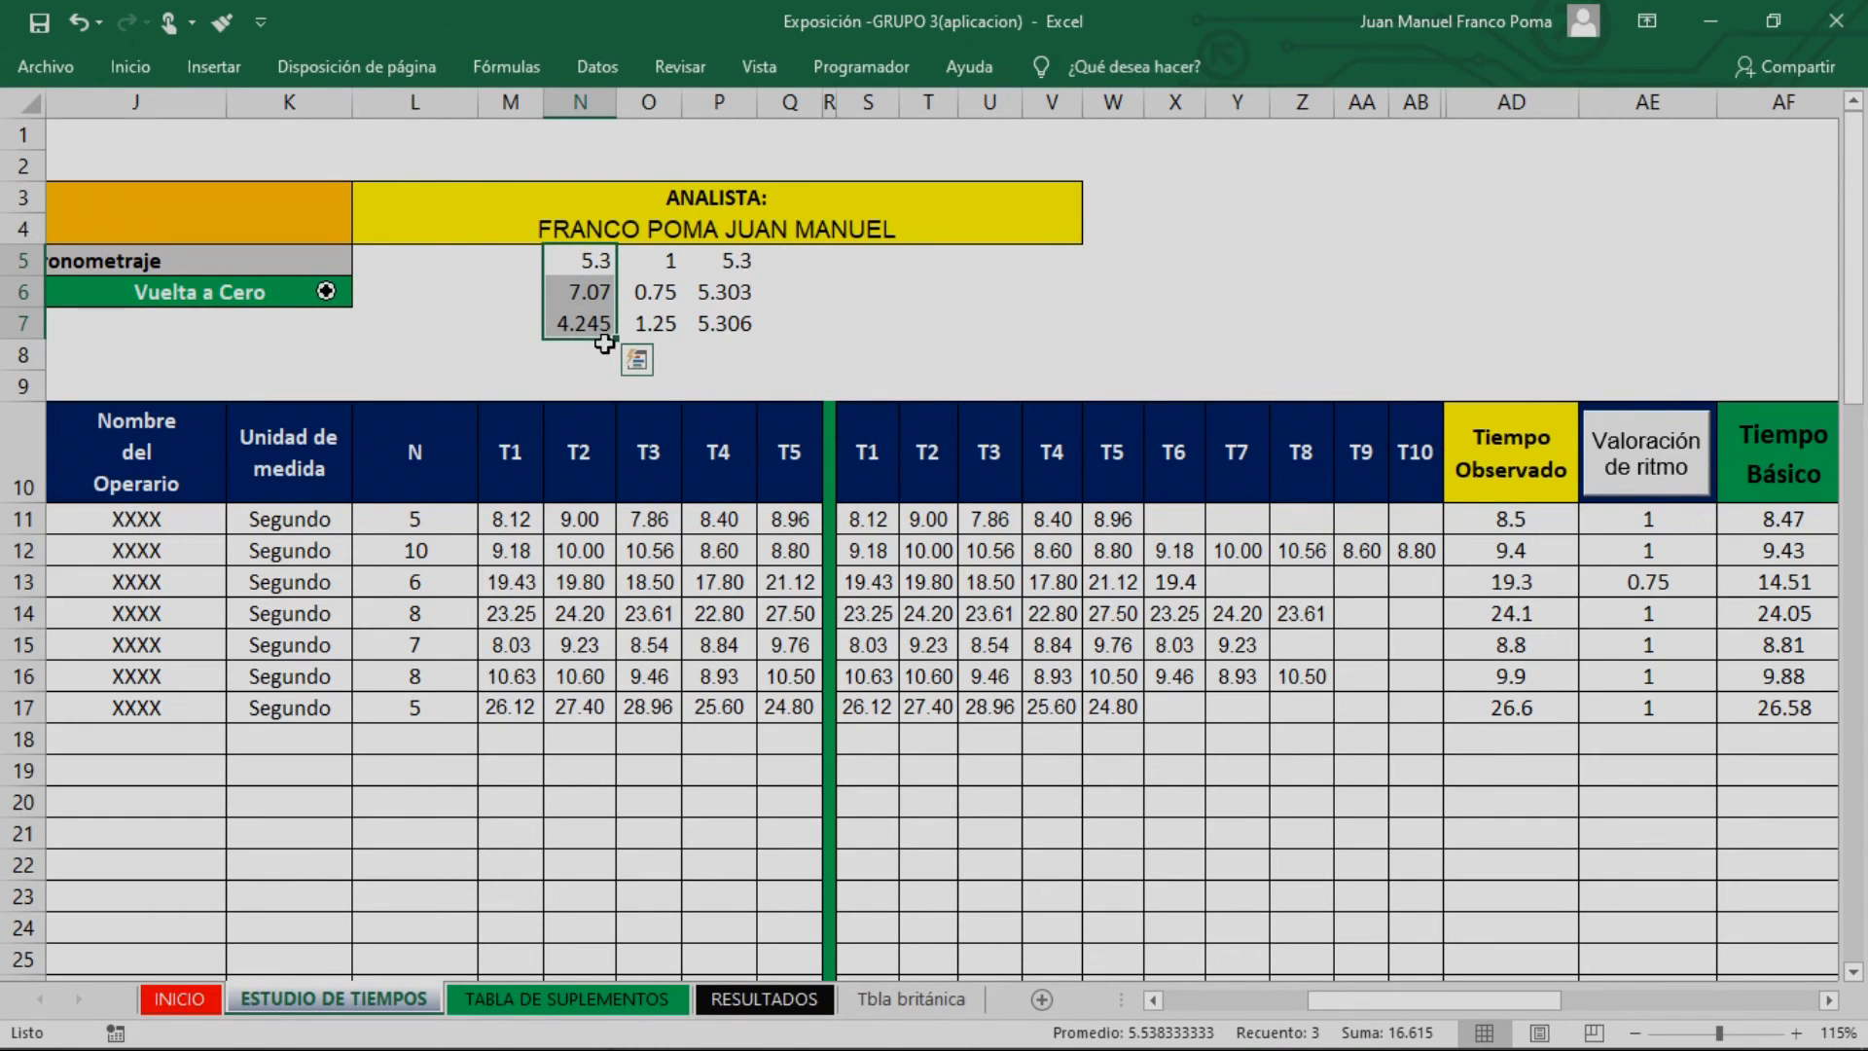
pyautogui.click(706, 323)
pyautogui.moveTo(596, 258); pyautogui.dragTo(714, 321)
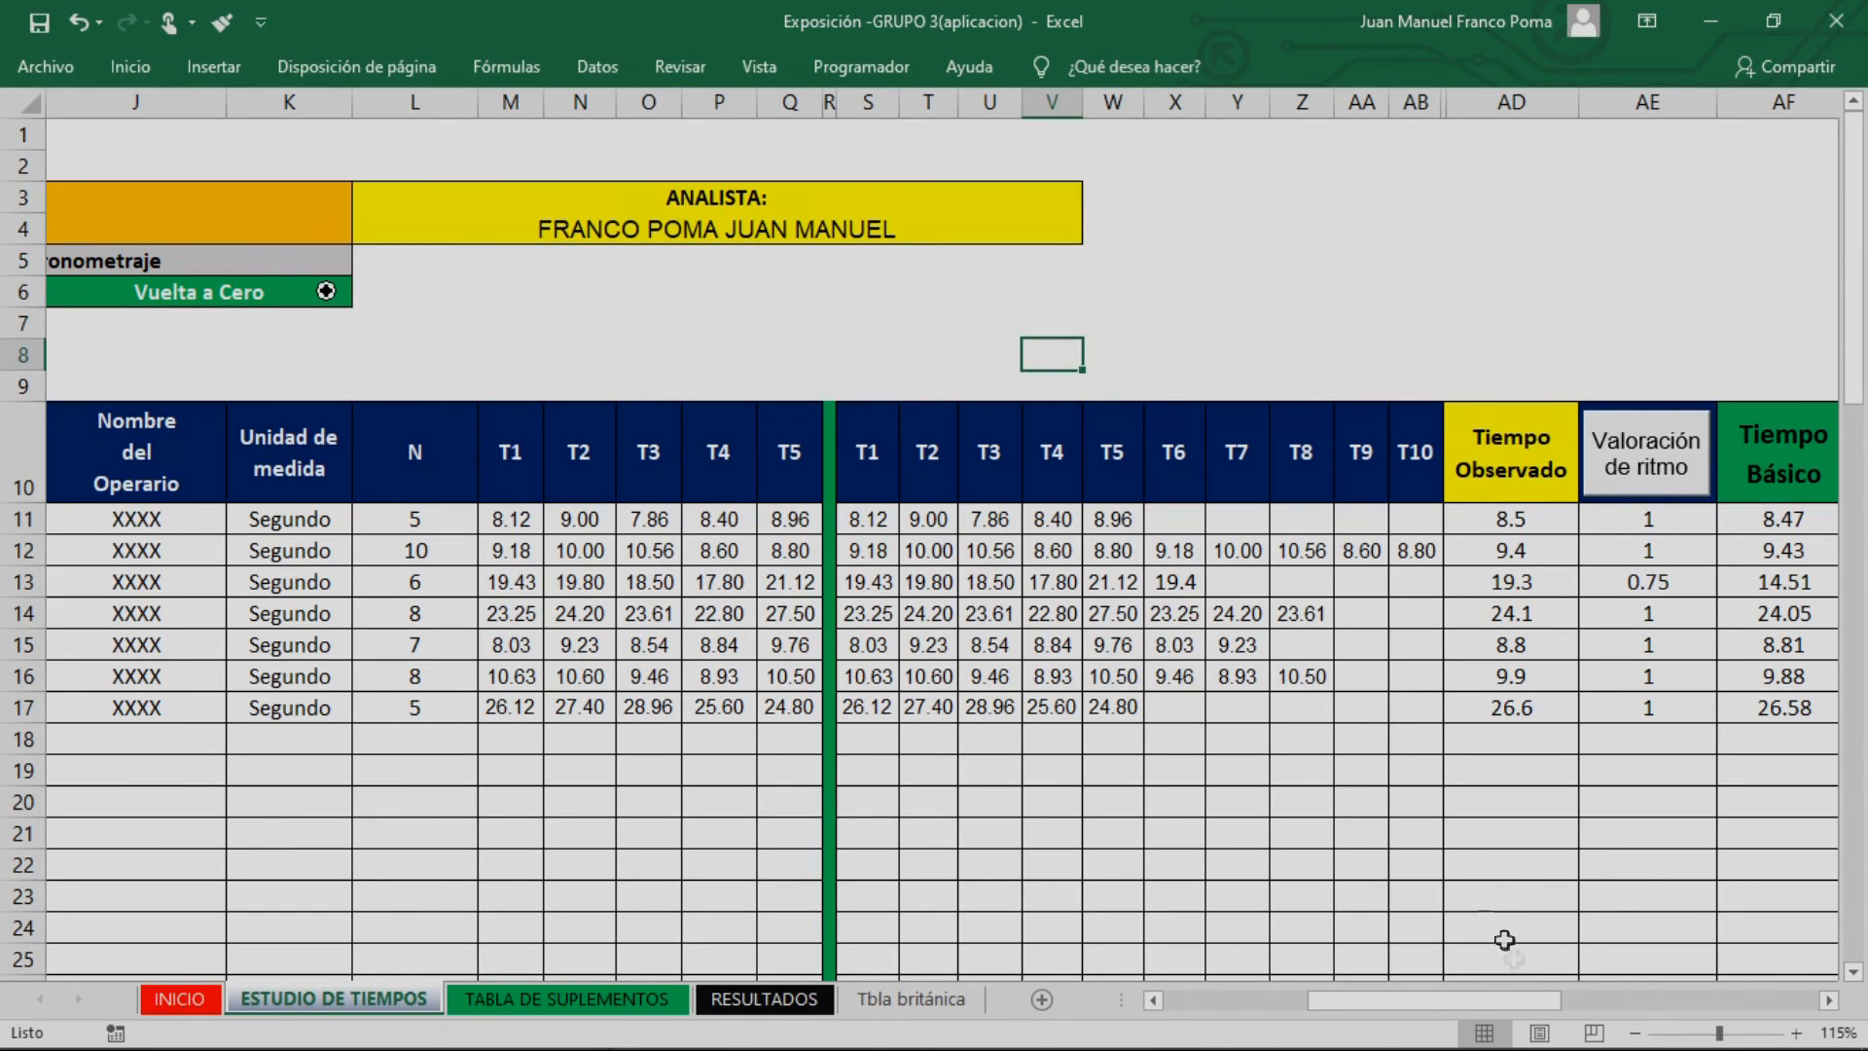
# Examine the Tiempo Básico values of the seven activities, rows 11 to 17, against their Valoración de ritmo
pyautogui.moveTo(1484, 999); pyautogui.dragTo(1564, 1000)
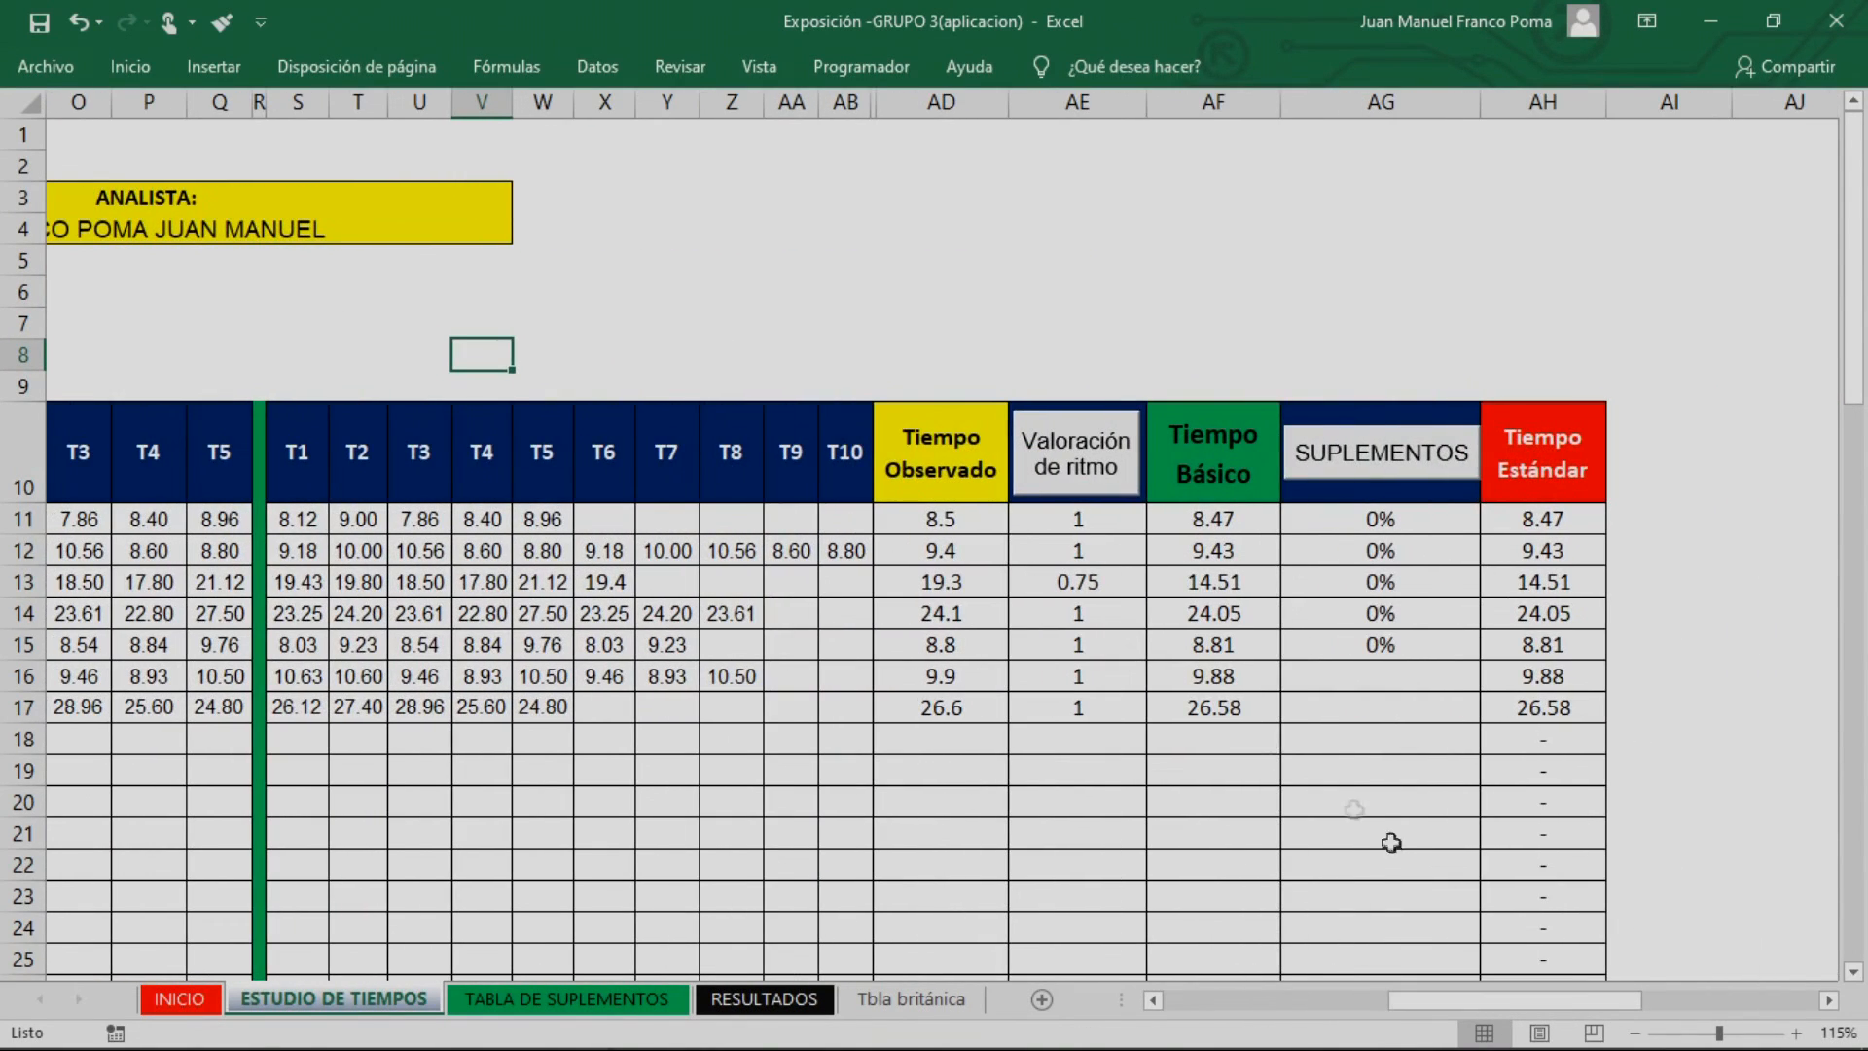
pyautogui.click(1233, 716)
pyautogui.click(1248, 630)
pyautogui.moveTo(1219, 516); pyautogui.dragTo(1205, 689)
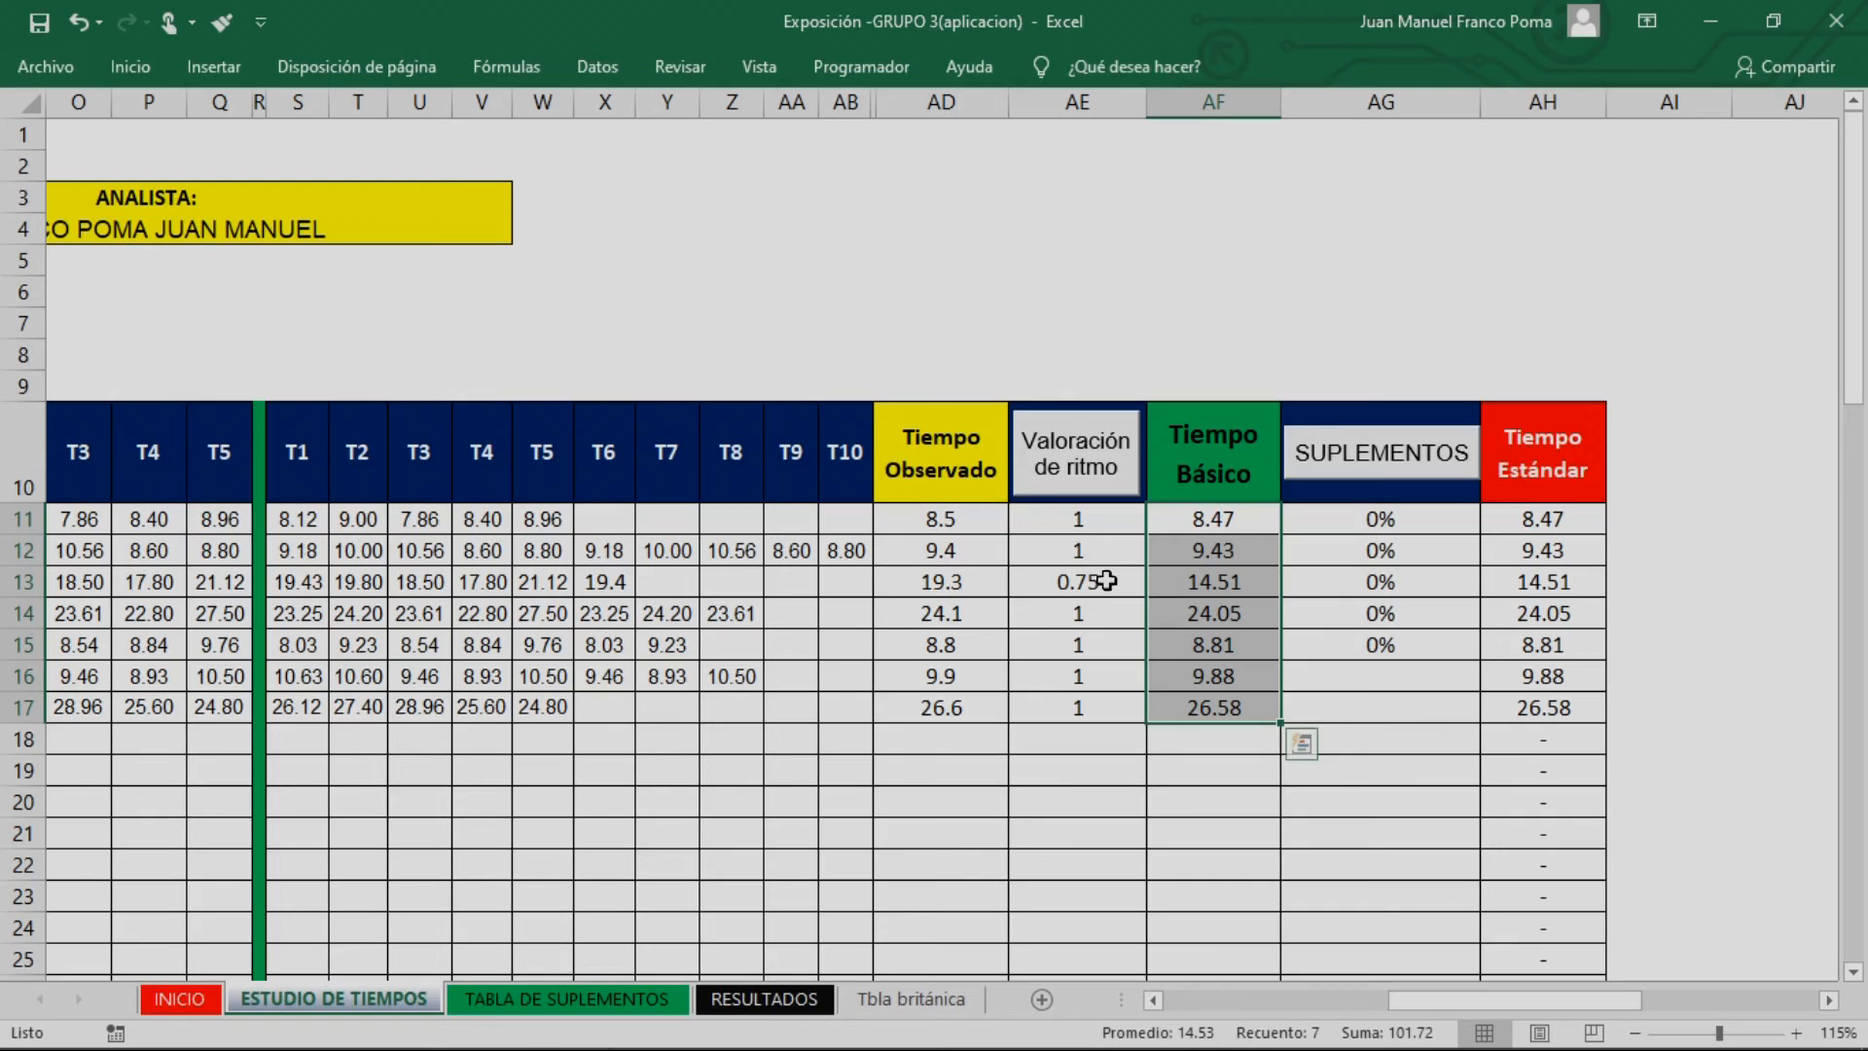
pyautogui.click(1103, 521)
pyautogui.click(1230, 520)
pyautogui.click(1208, 551)
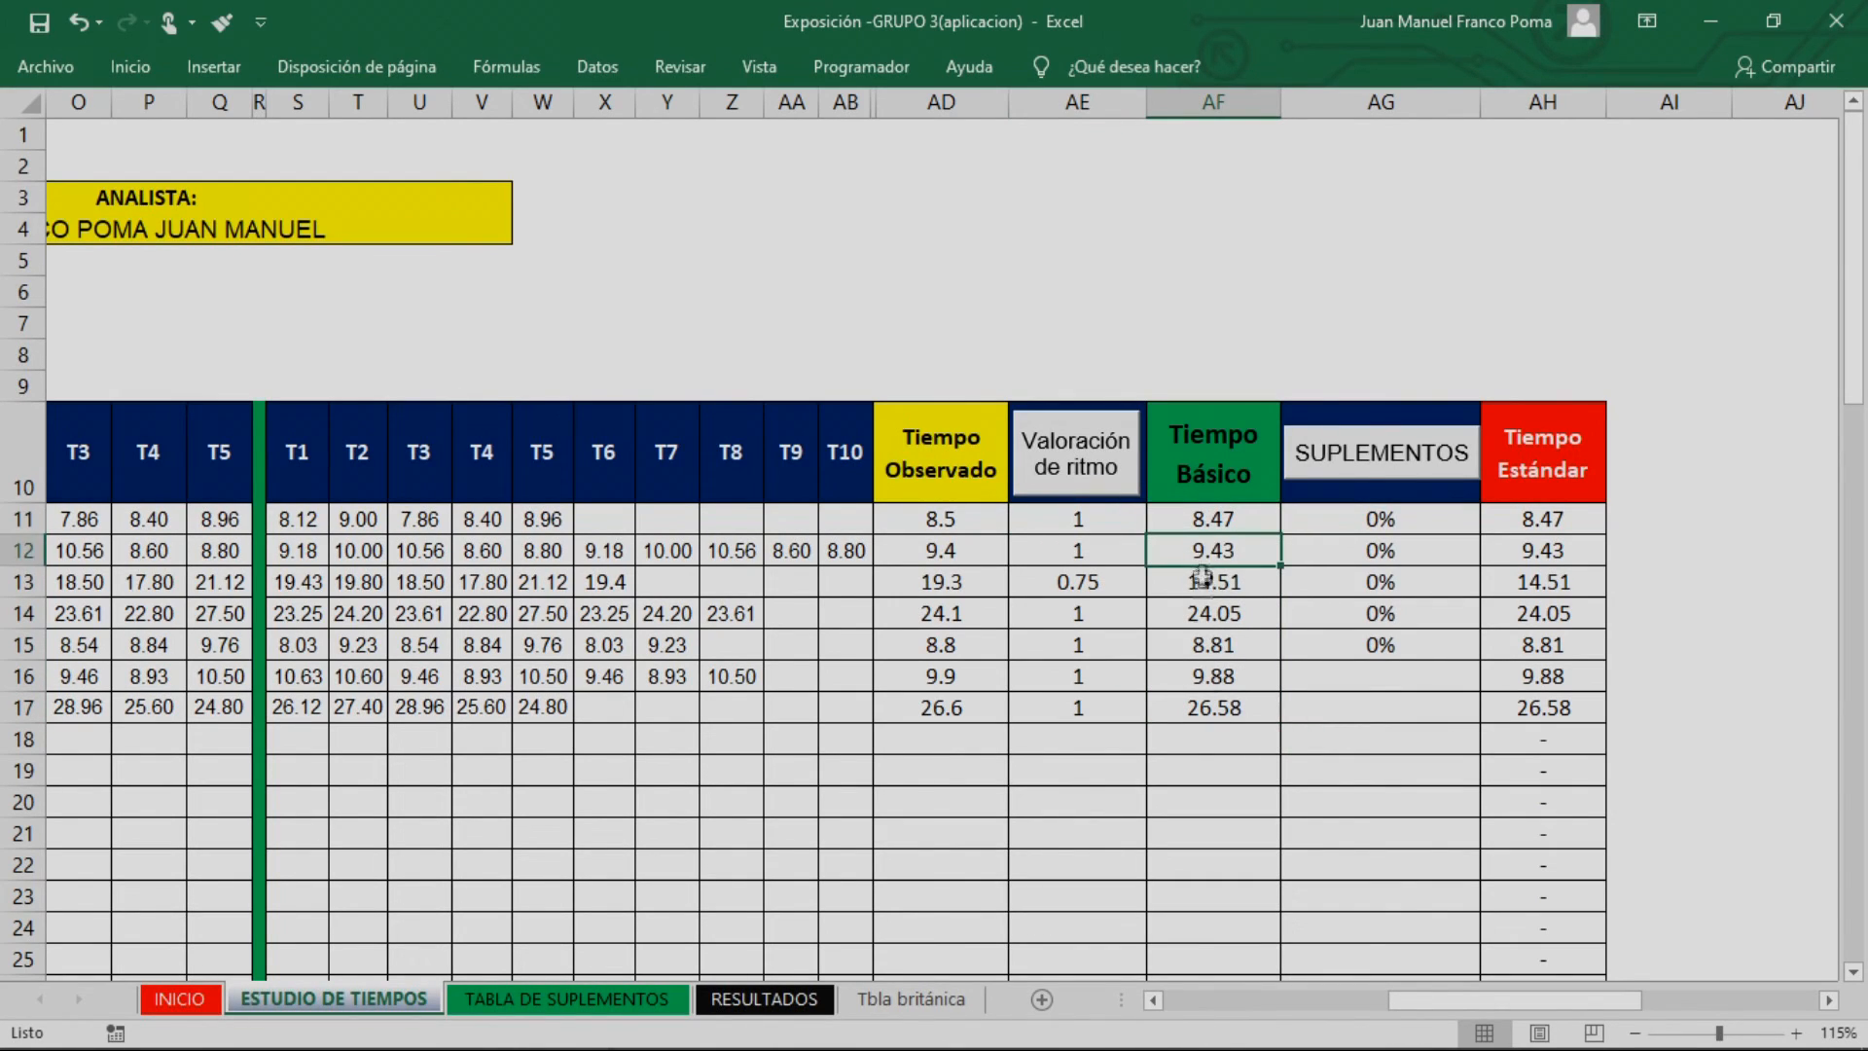
pyautogui.moveTo(1207, 514); pyautogui.dragTo(1211, 707)
# Extend the SUPLEMENTOS formula from rows 11 to 15 down to the last two activities, rows 16 and 17
pyautogui.click(1381, 676)
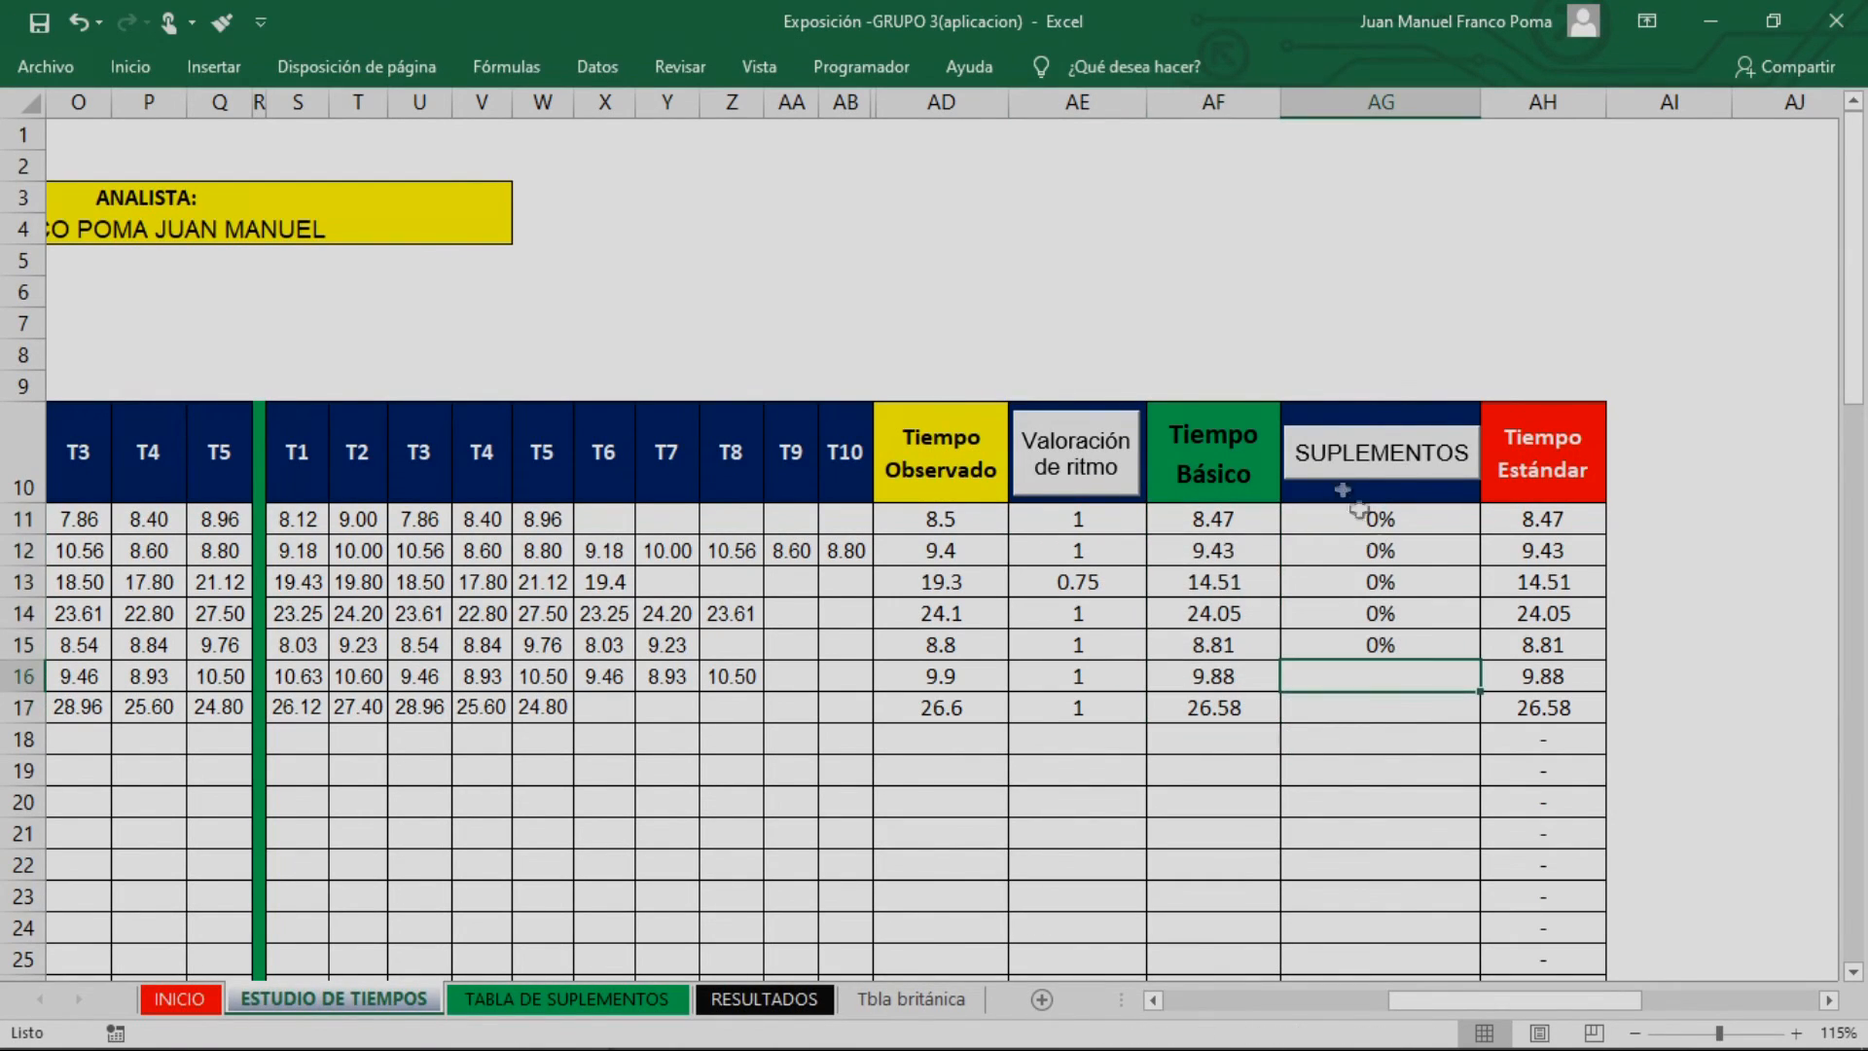
pyautogui.moveTo(1398, 530); pyautogui.dragTo(1469, 653)
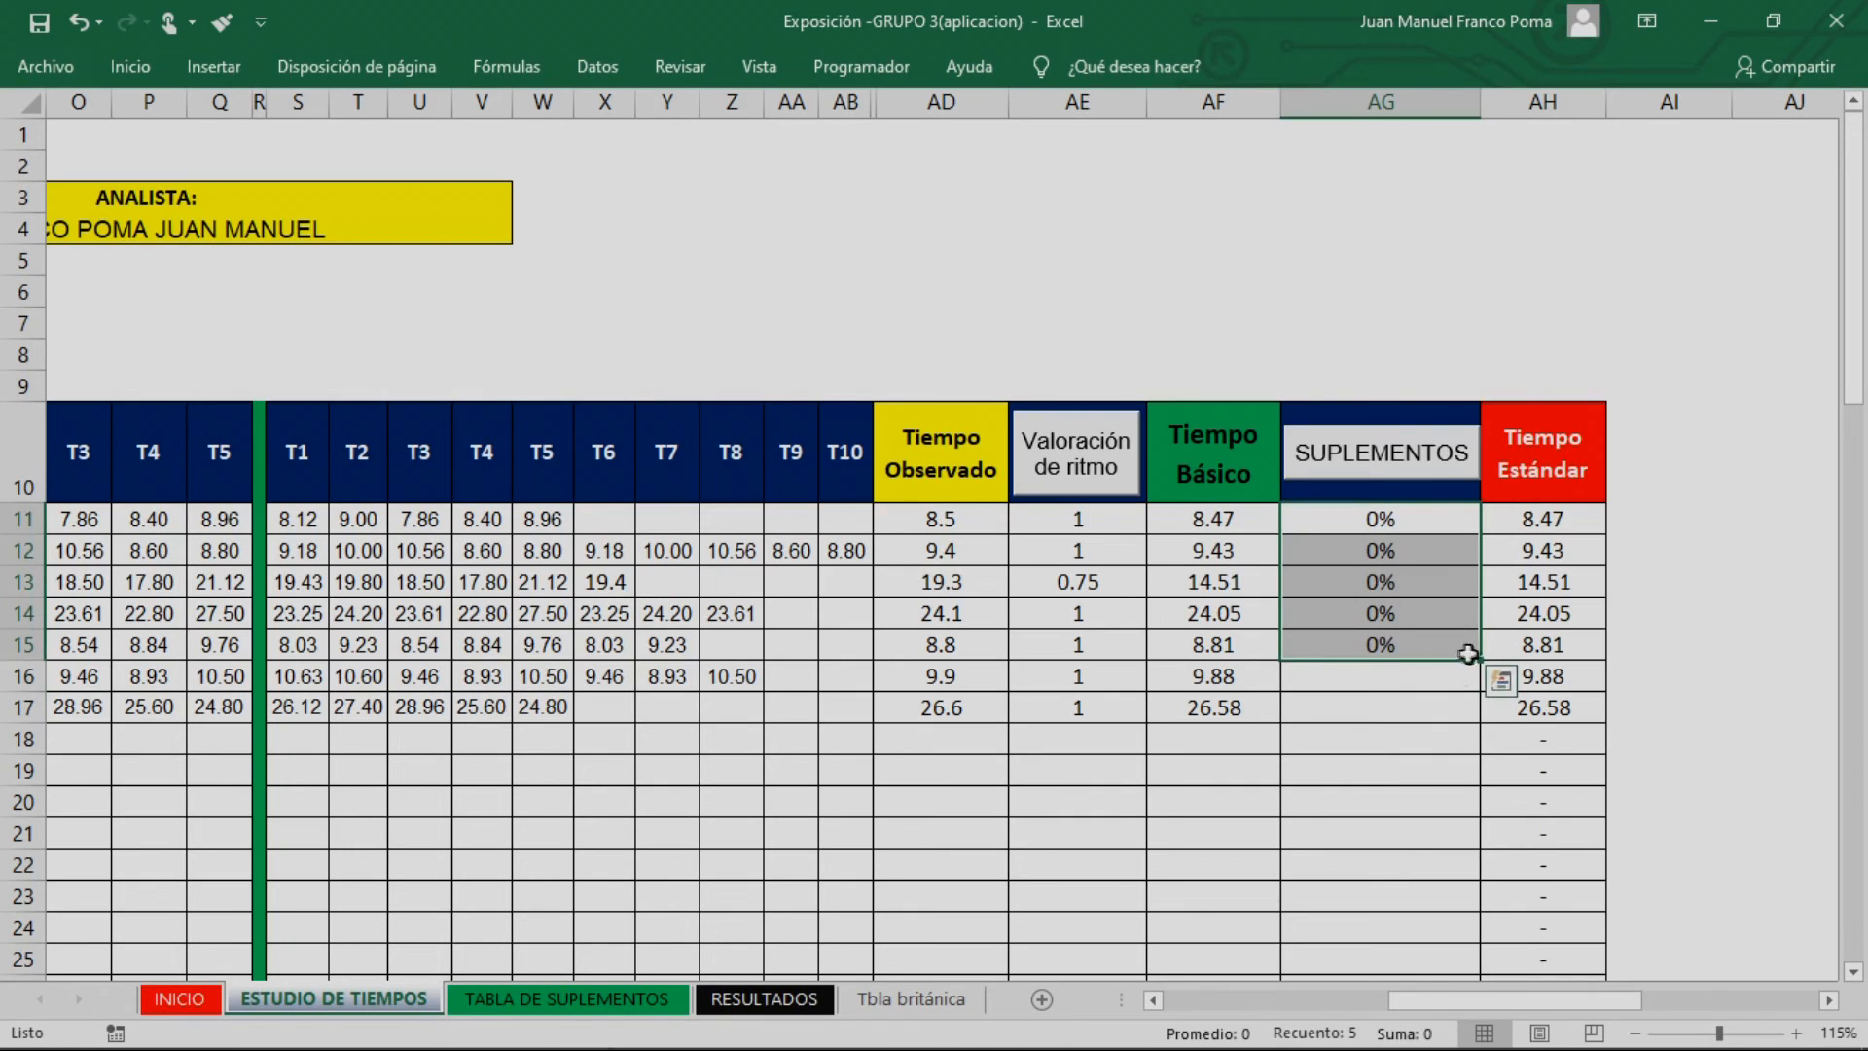
pyautogui.doubleClick(1480, 660)
pyautogui.click(1406, 582)
pyautogui.click(1410, 518)
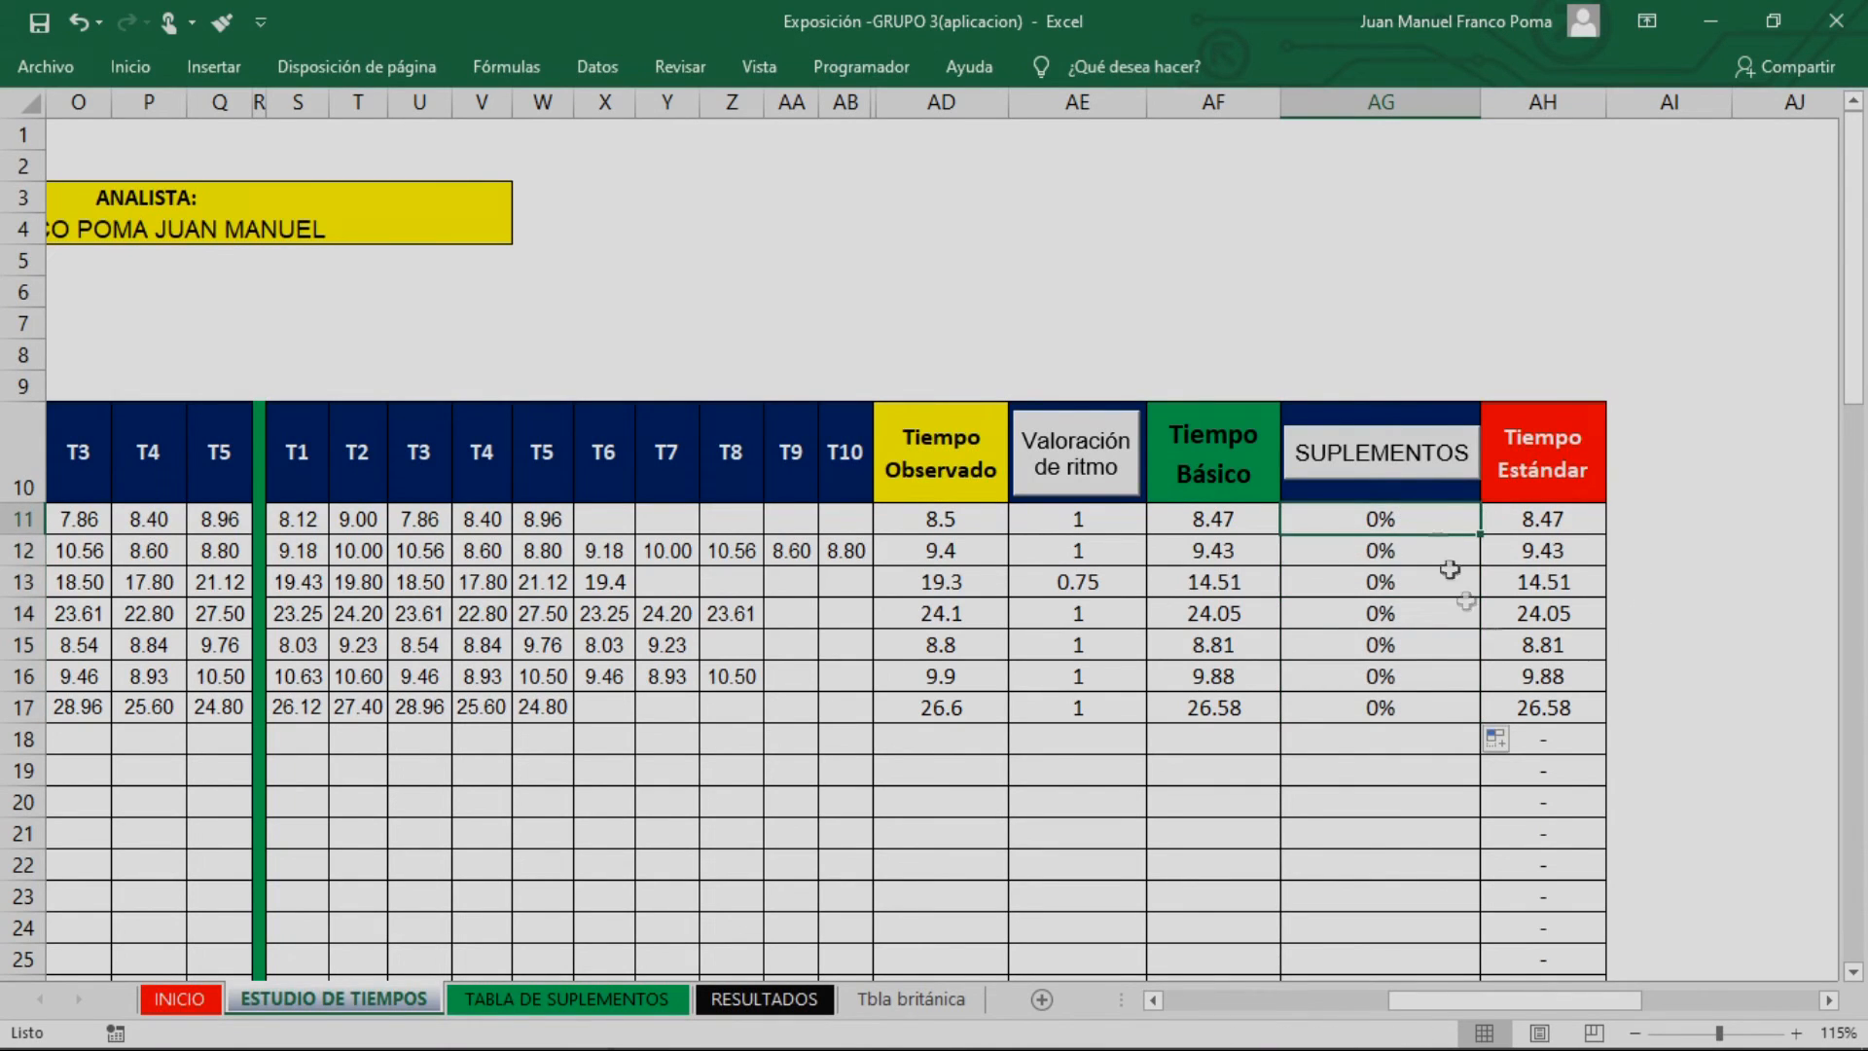
# Open the TABLA DE SUPLEMENTOS sheet from the time study and examine its constant and variable supplement categories
pyautogui.click(1418, 466)
pyautogui.click(333, 999)
pyautogui.click(1360, 608)
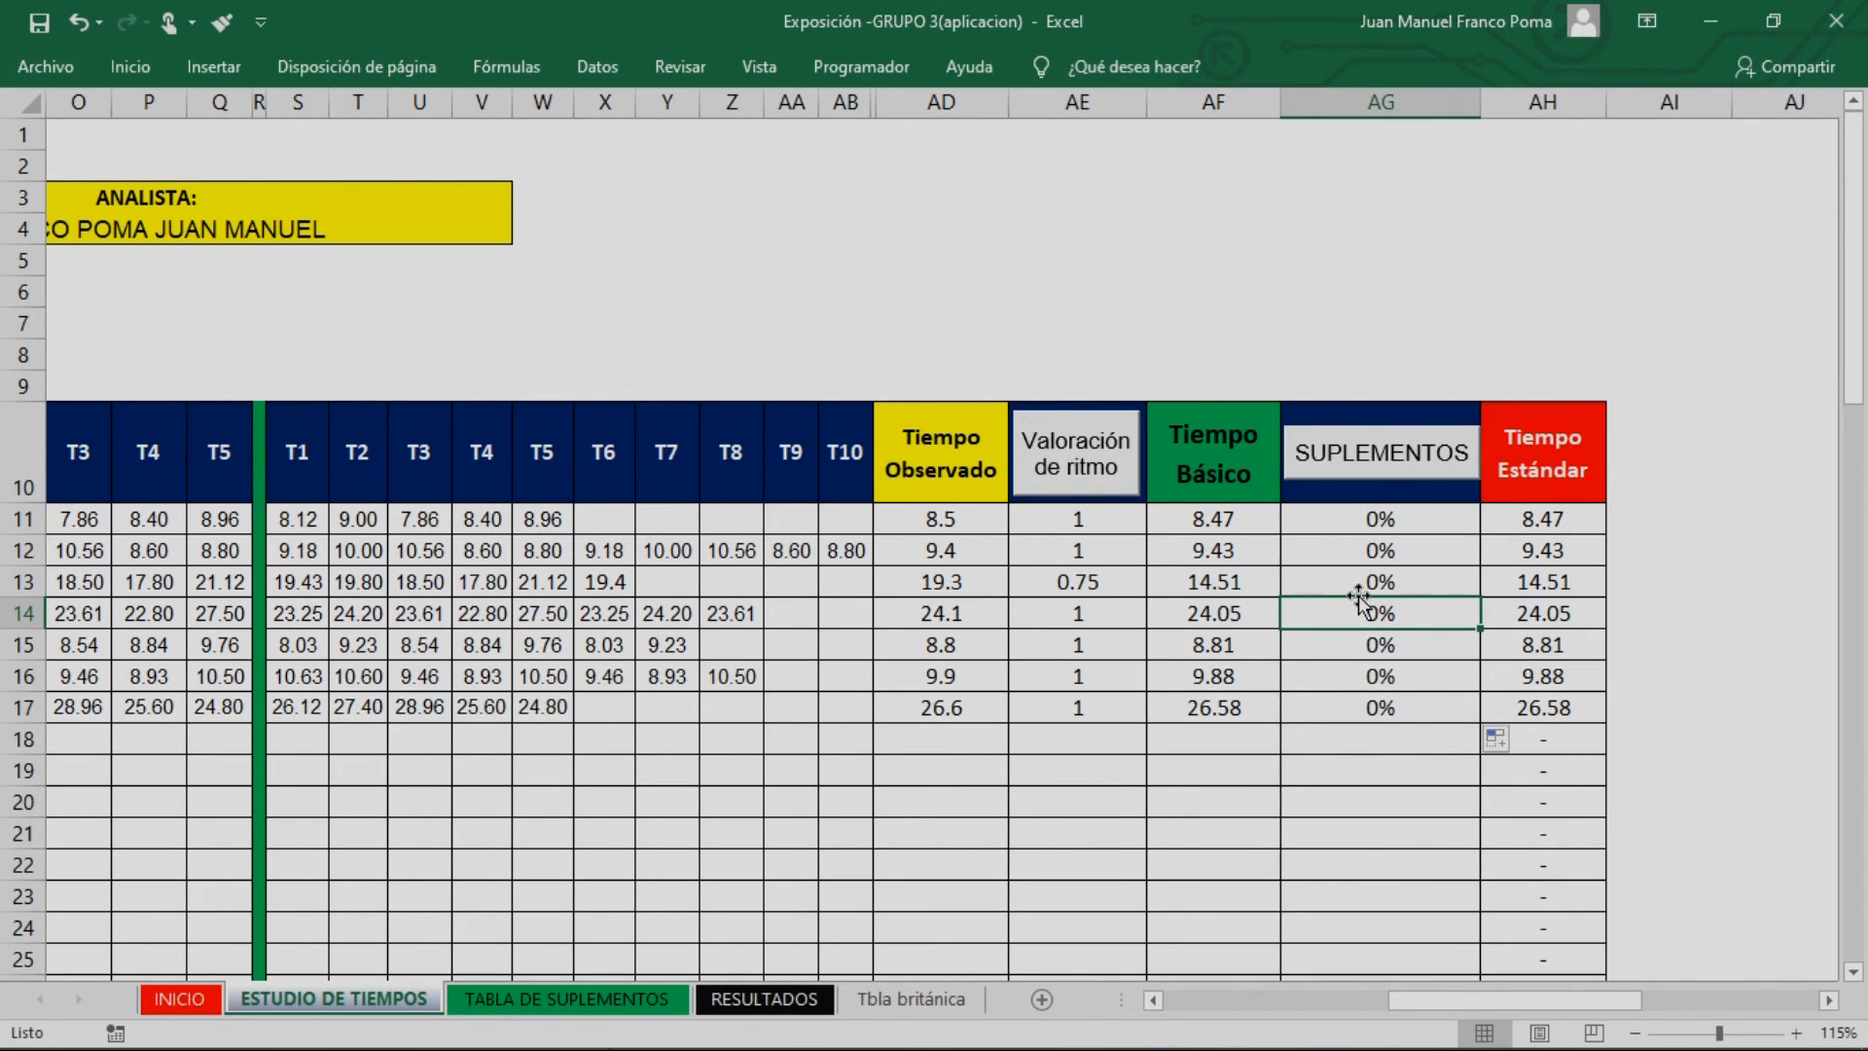
pyautogui.click(1401, 453)
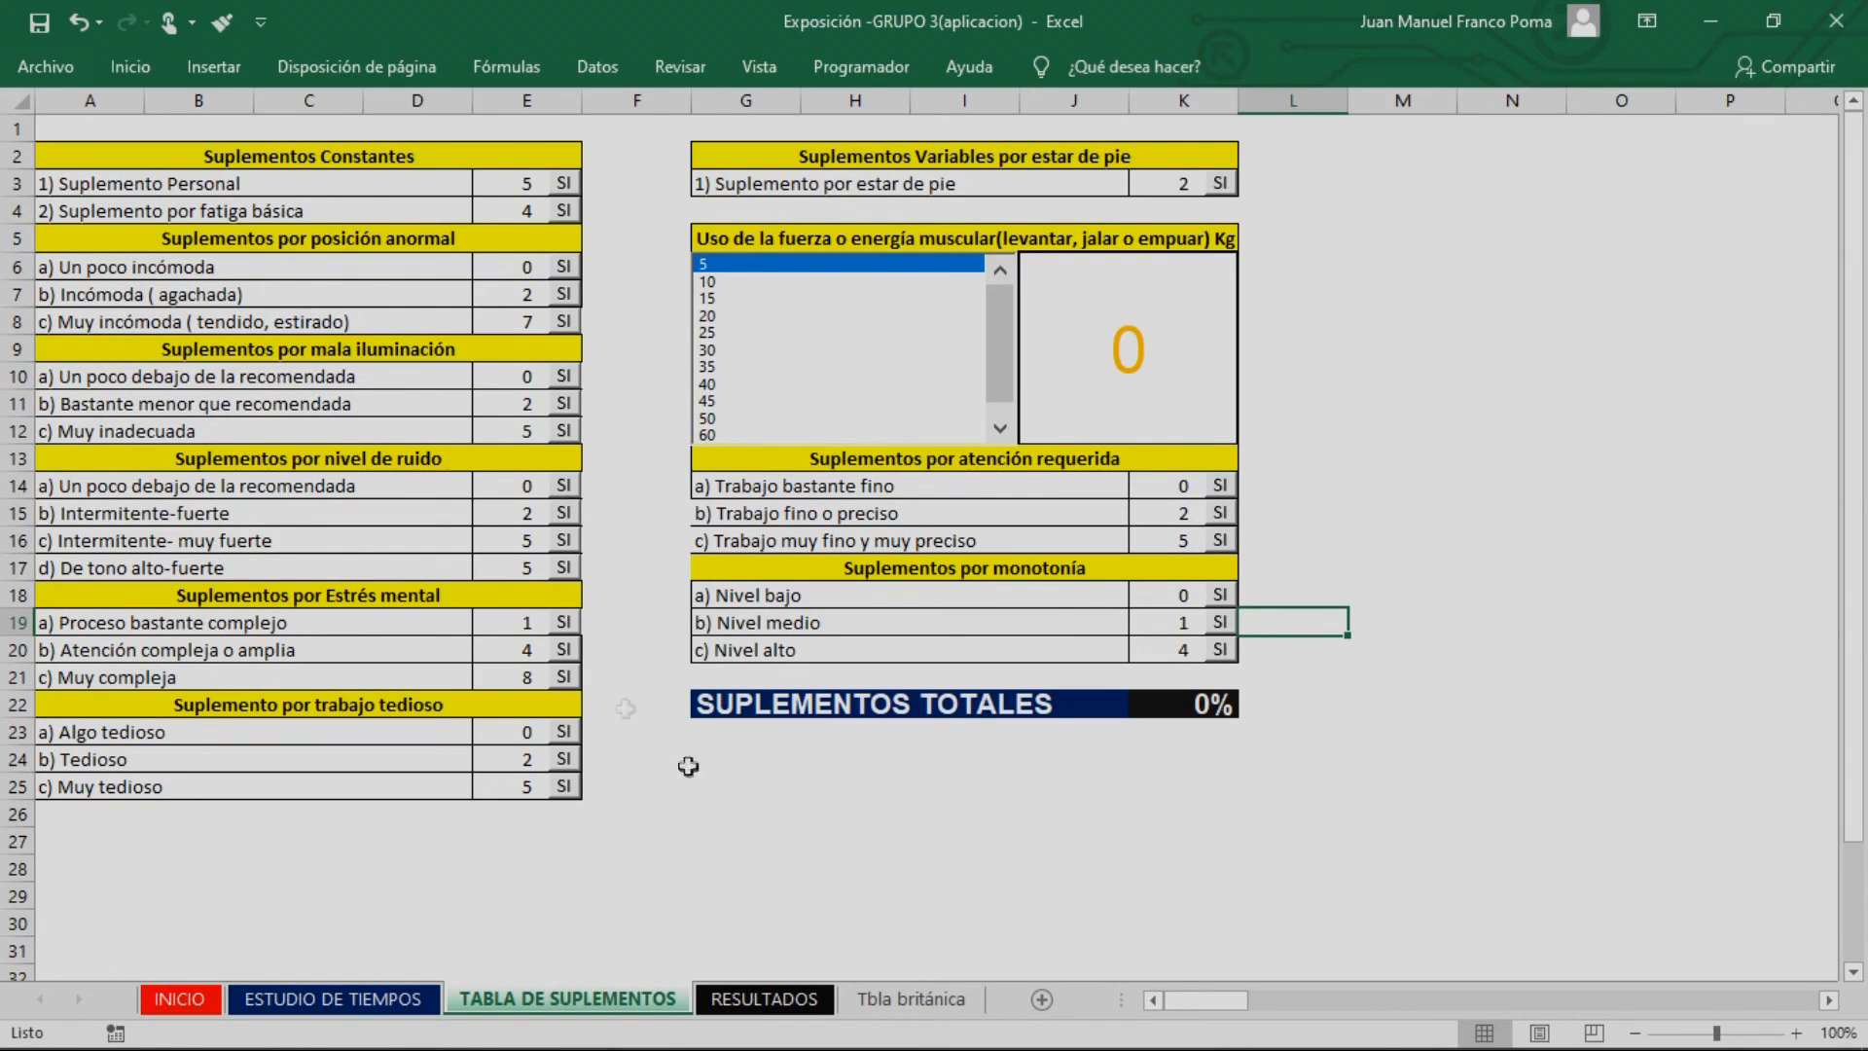
pyautogui.click(634, 485)
pyautogui.moveTo(616, 163); pyautogui.dragTo(621, 792)
pyautogui.click(1185, 837)
pyautogui.moveTo(1501, 705); pyautogui.dragTo(1399, 158)
pyautogui.moveTo(626, 161); pyautogui.dragTo(628, 778)
pyautogui.click(1133, 821)
pyautogui.click(679, 736)
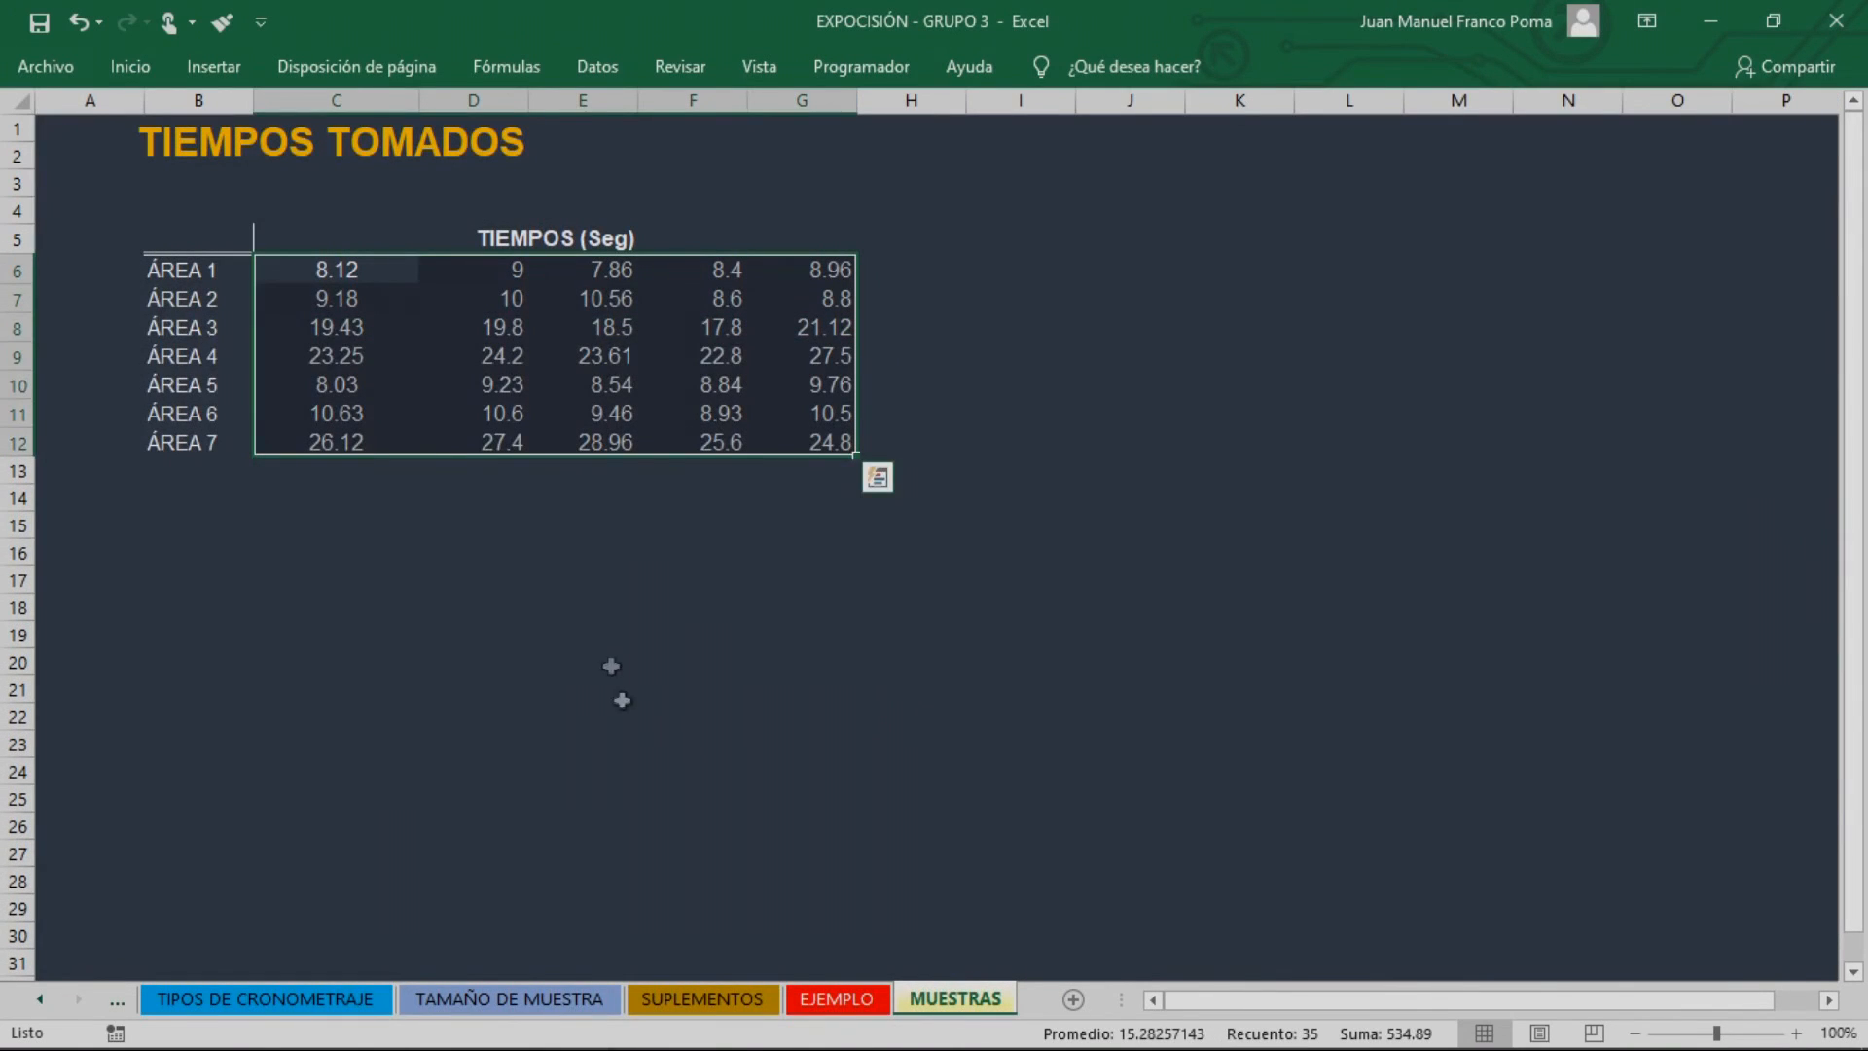
# Check the problem statement on the EJEMPLO sheet of the other workbook and apply both constant supplements, Suplemento Personal and Suplemento por fatiga básica
pyautogui.click(839, 1000)
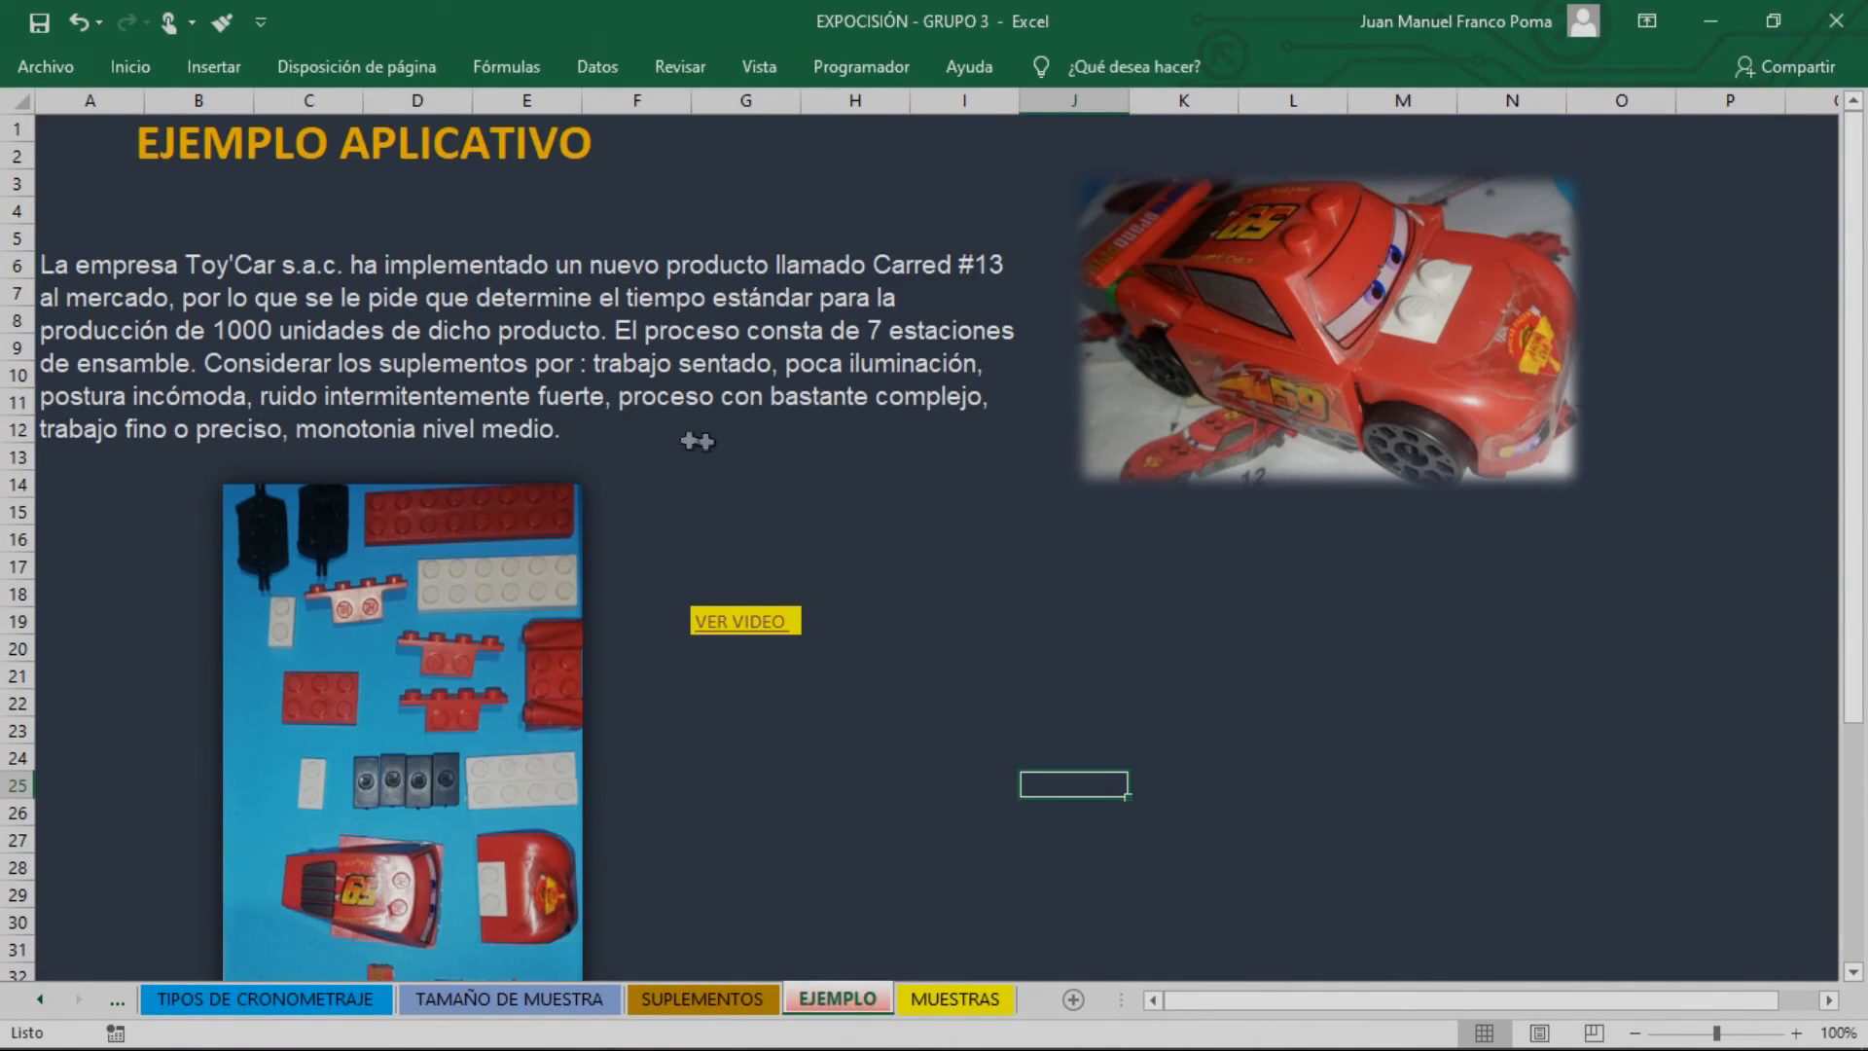
pyautogui.click(720, 370)
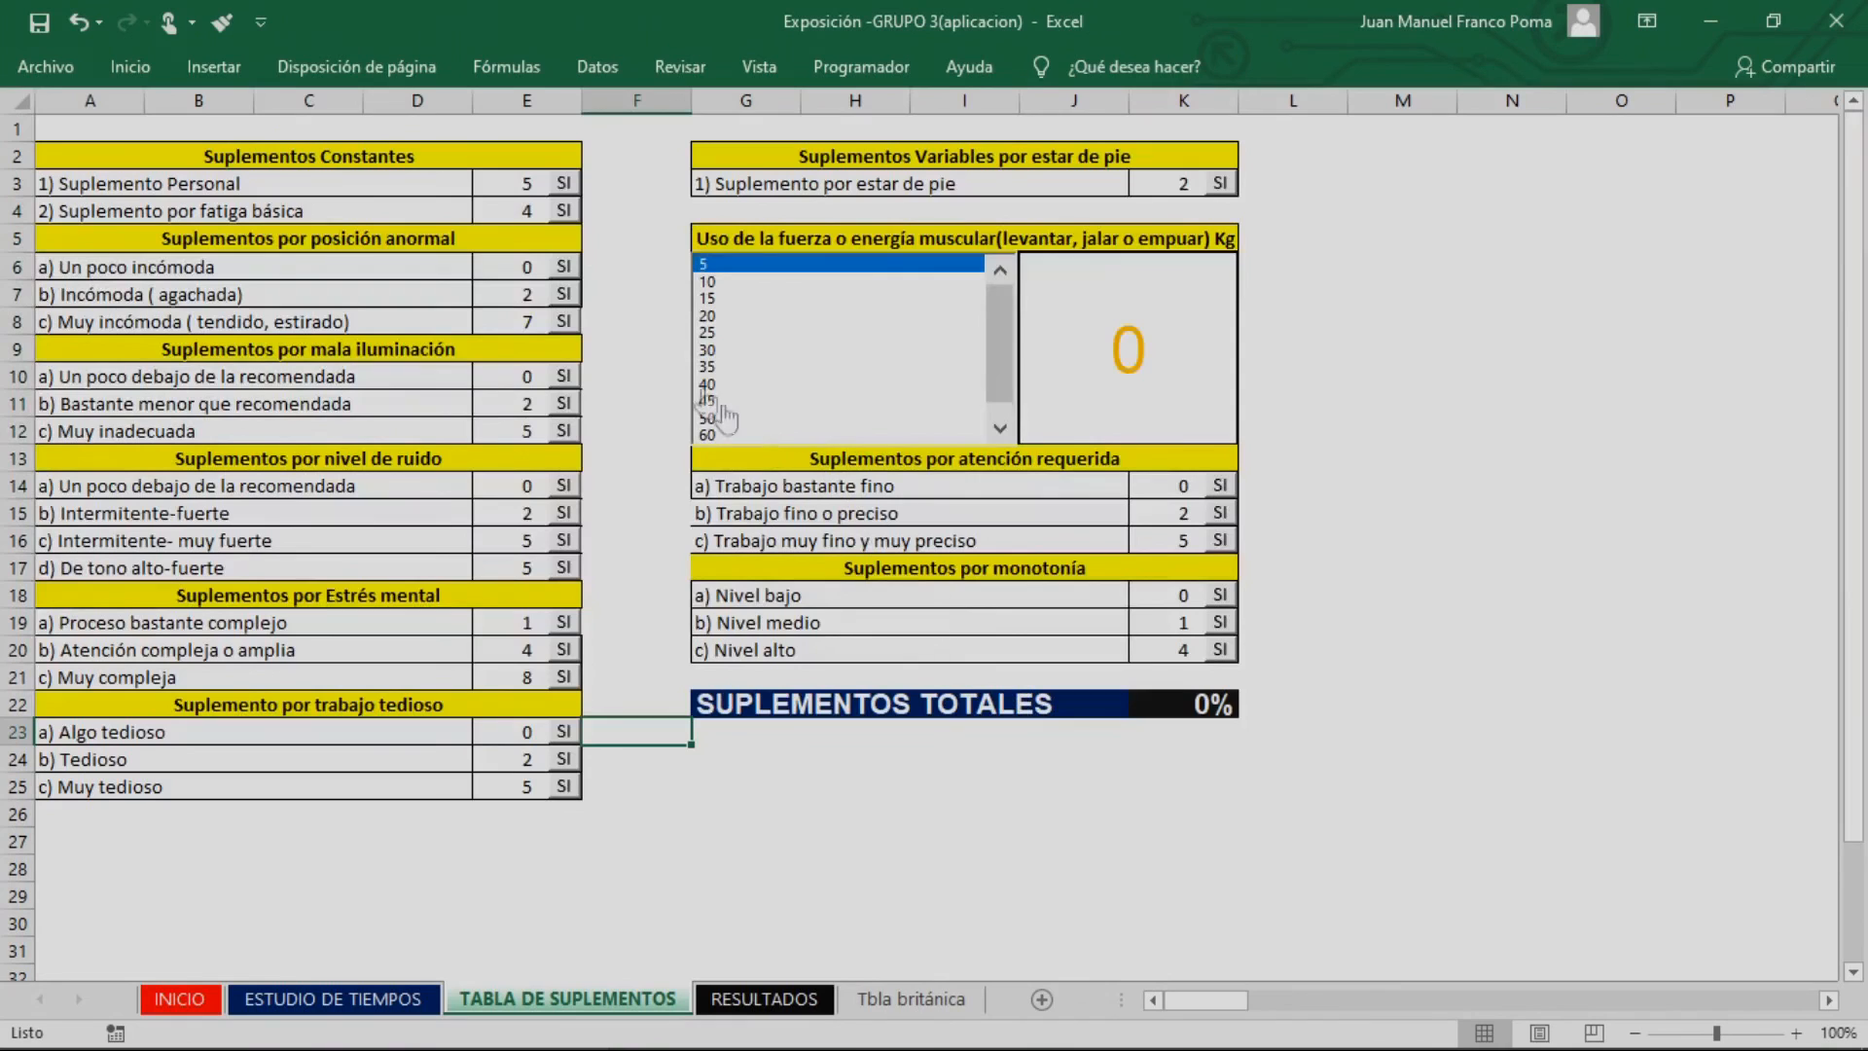
pyautogui.click(564, 185)
pyautogui.click(563, 210)
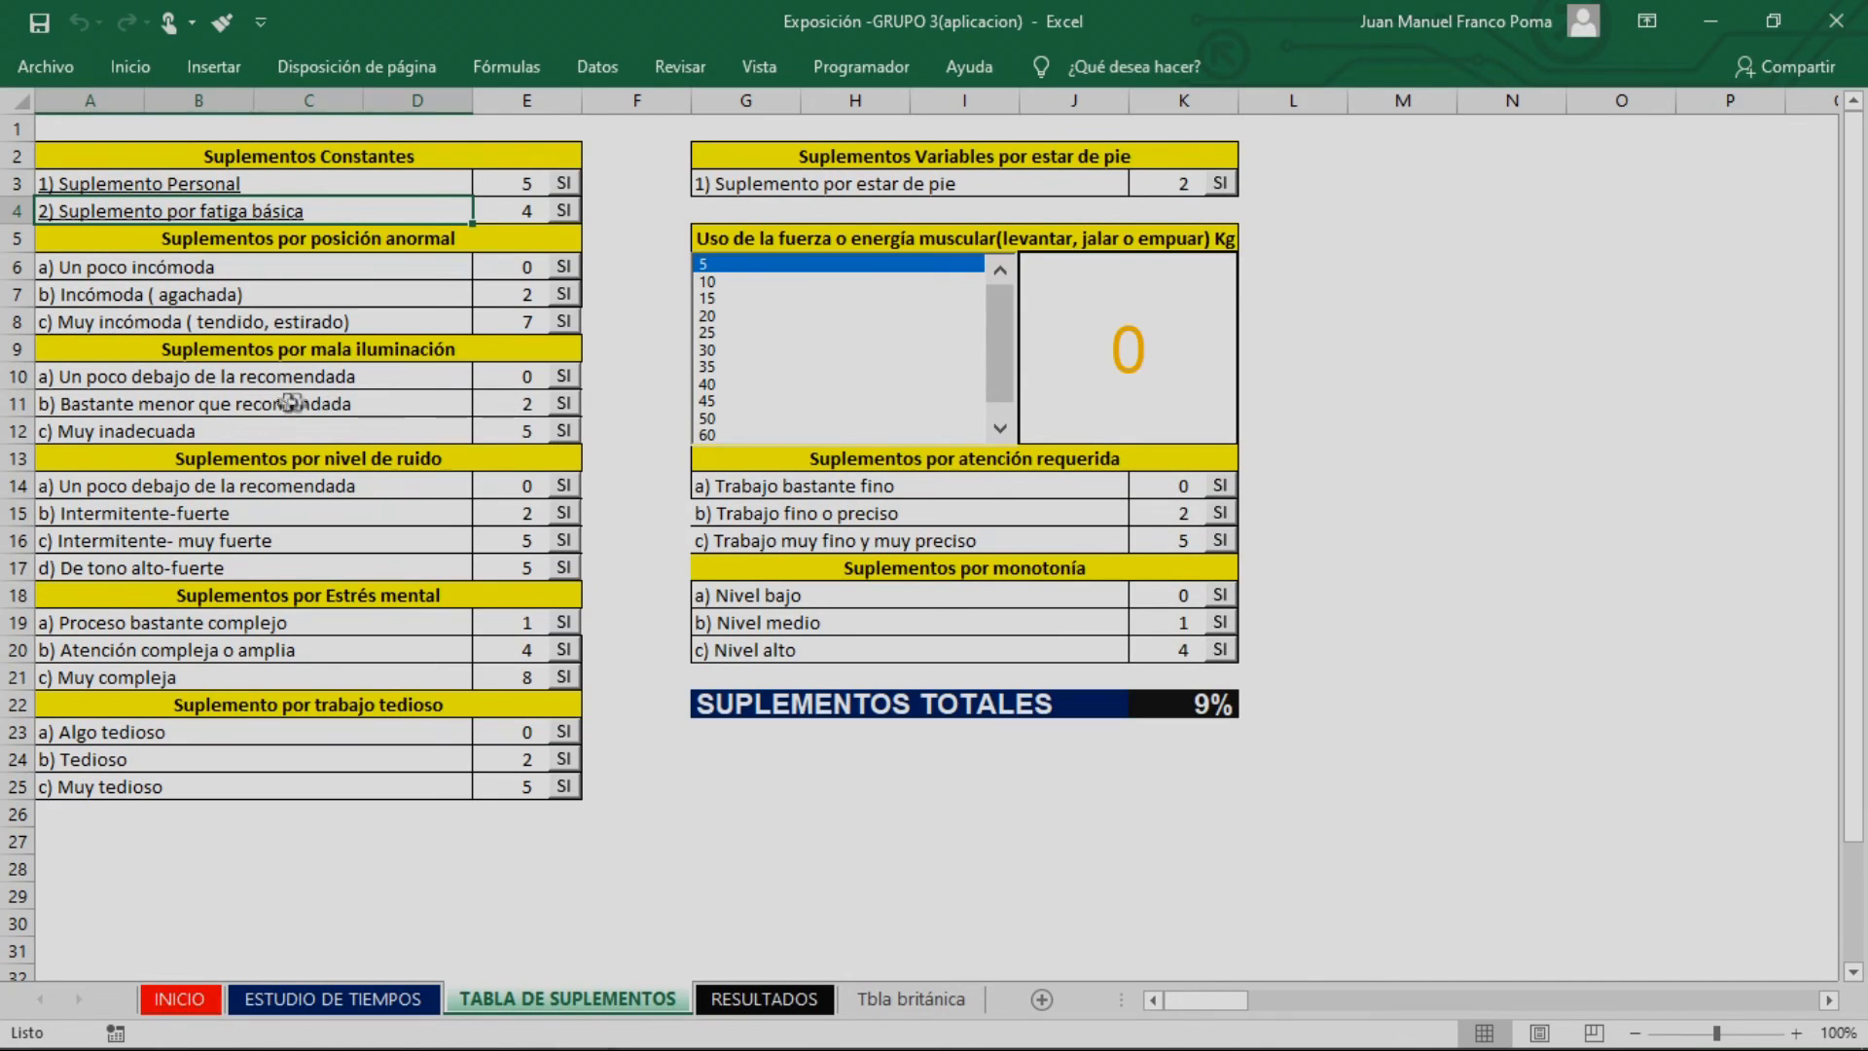
# Check the lighting condition in the example statement and apply the poor lighting supplement b) Bastante menor que recomendada
pyautogui.hotkey('alt', 'Tab')
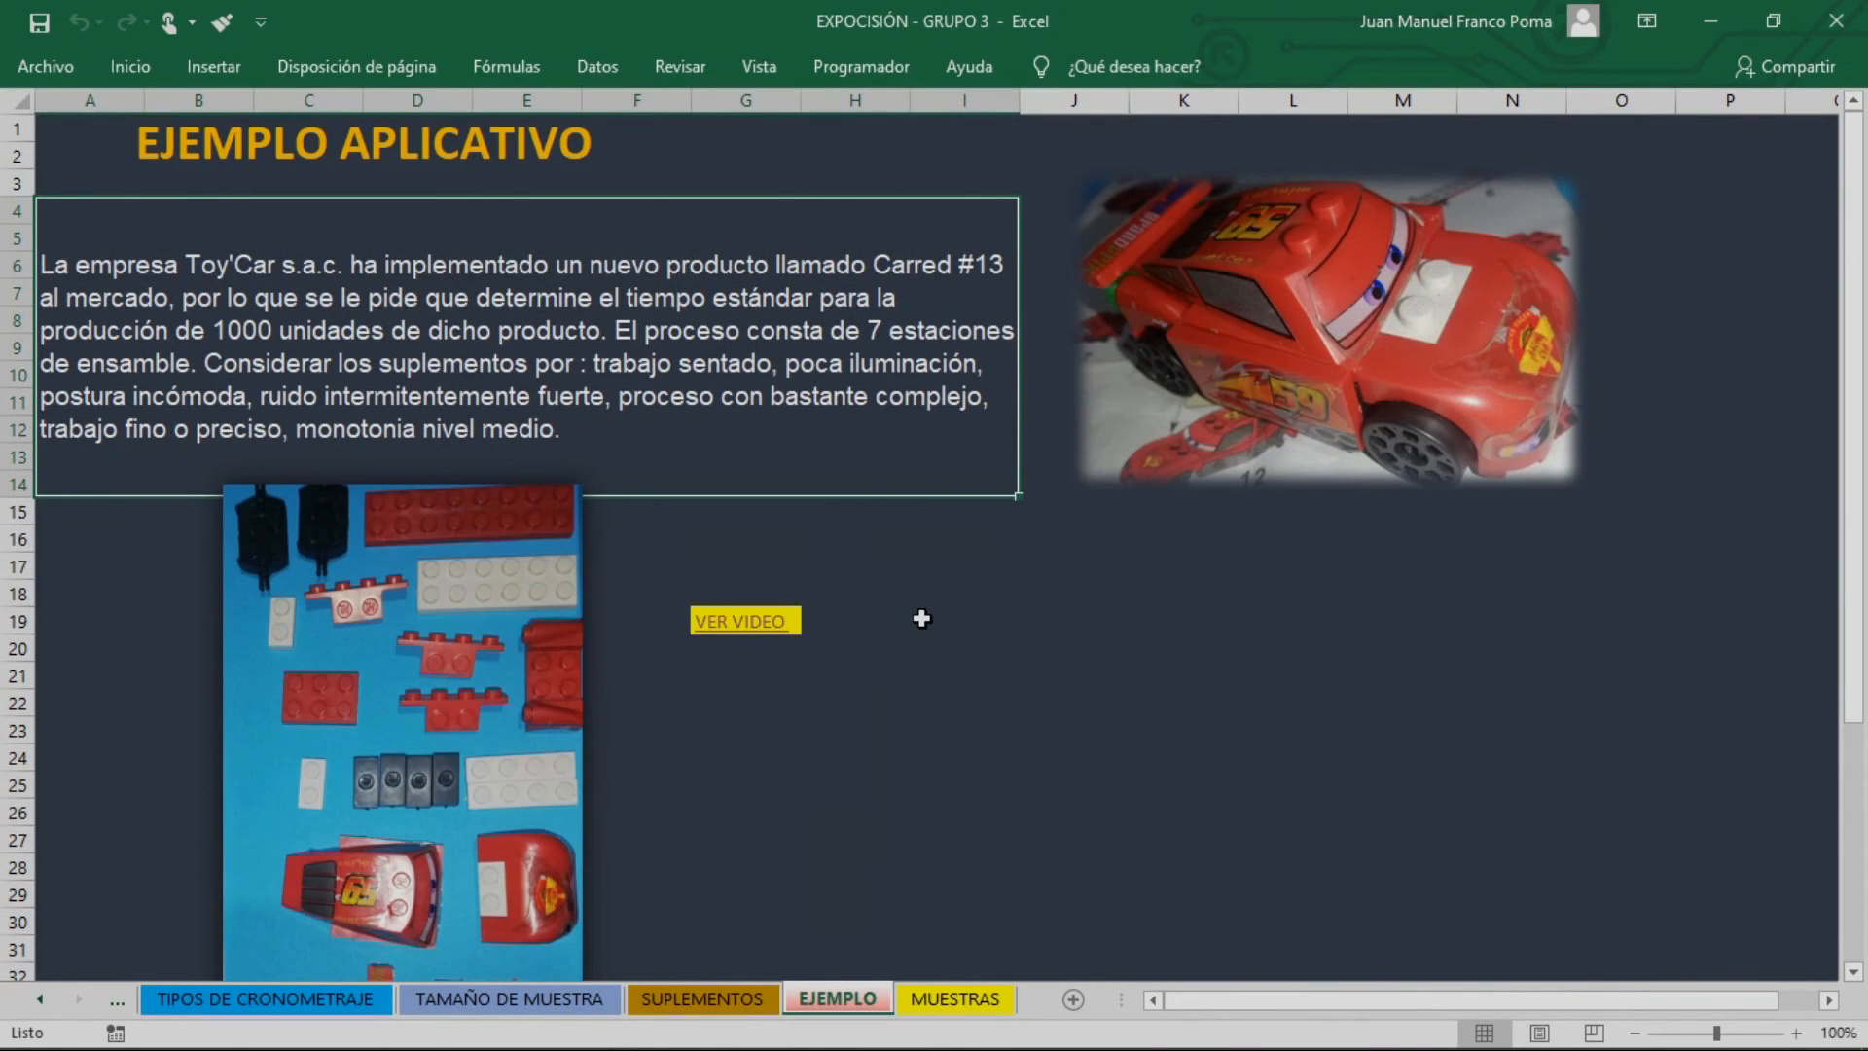
pyautogui.hotkey('alt', 'Tab')
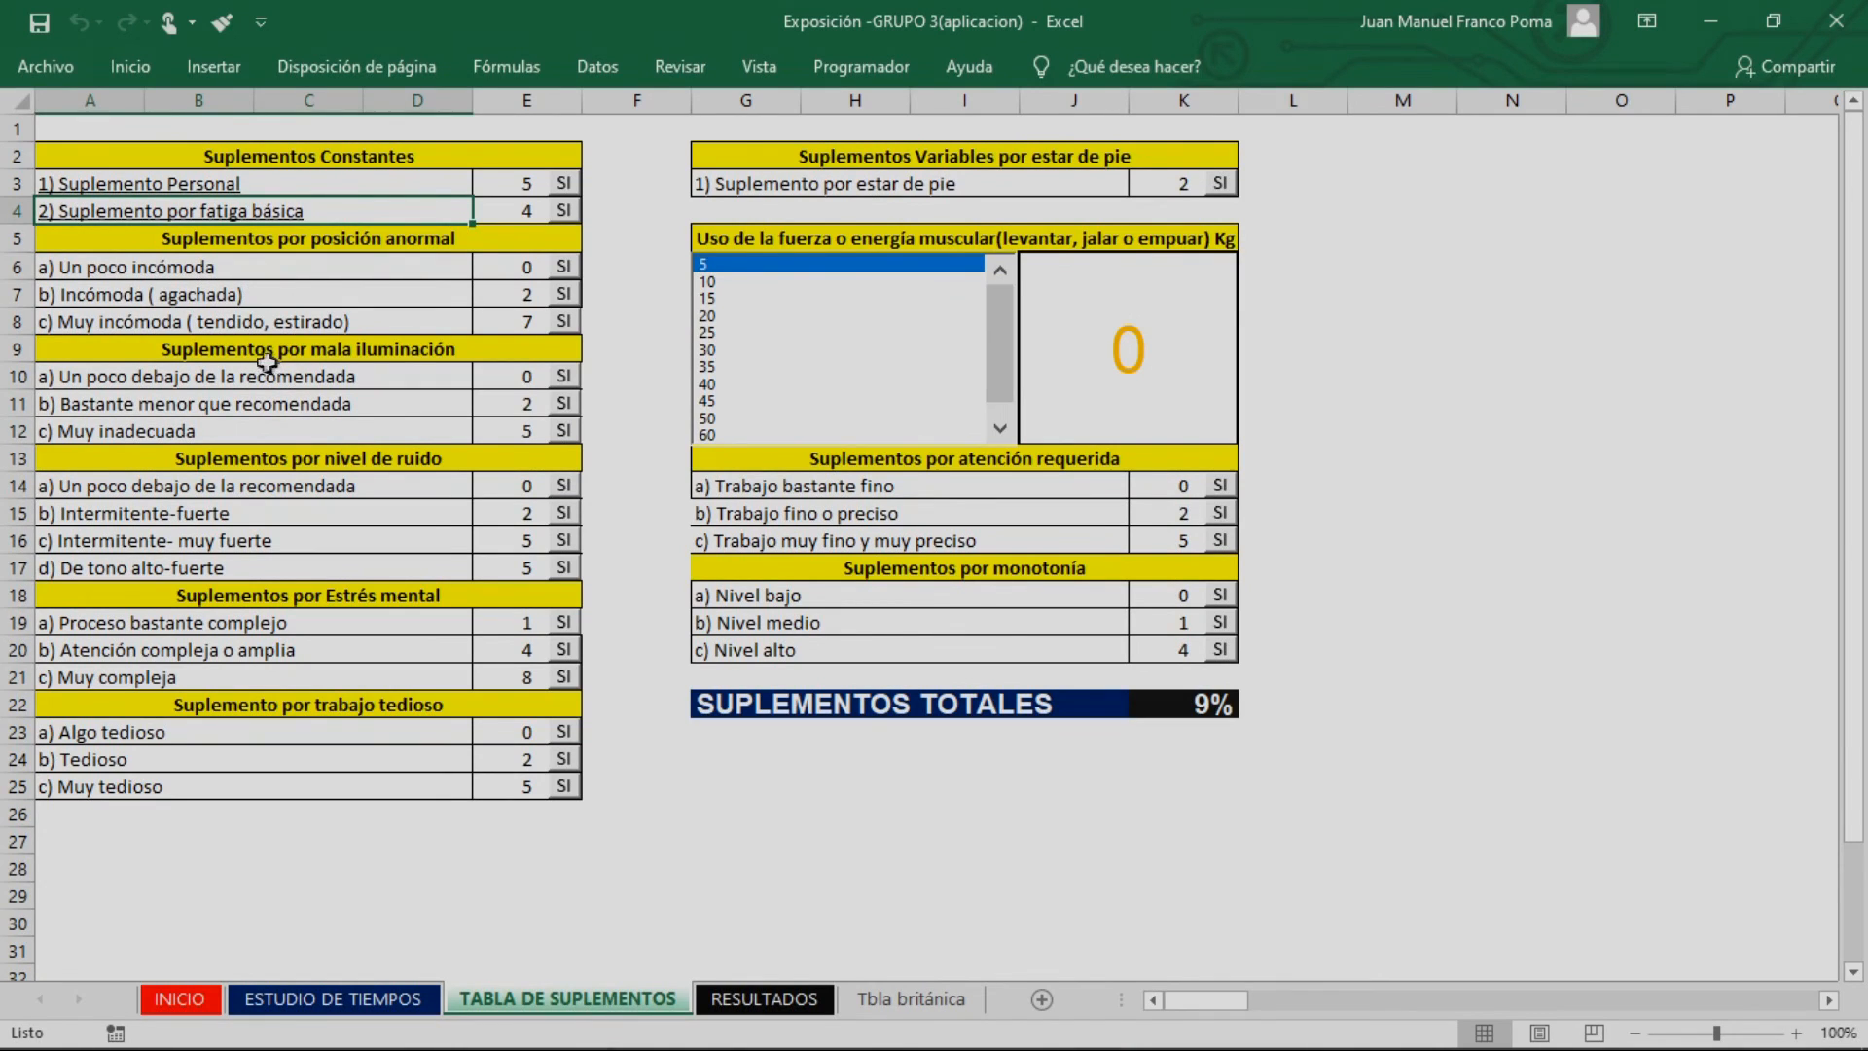
pyautogui.click(239, 409)
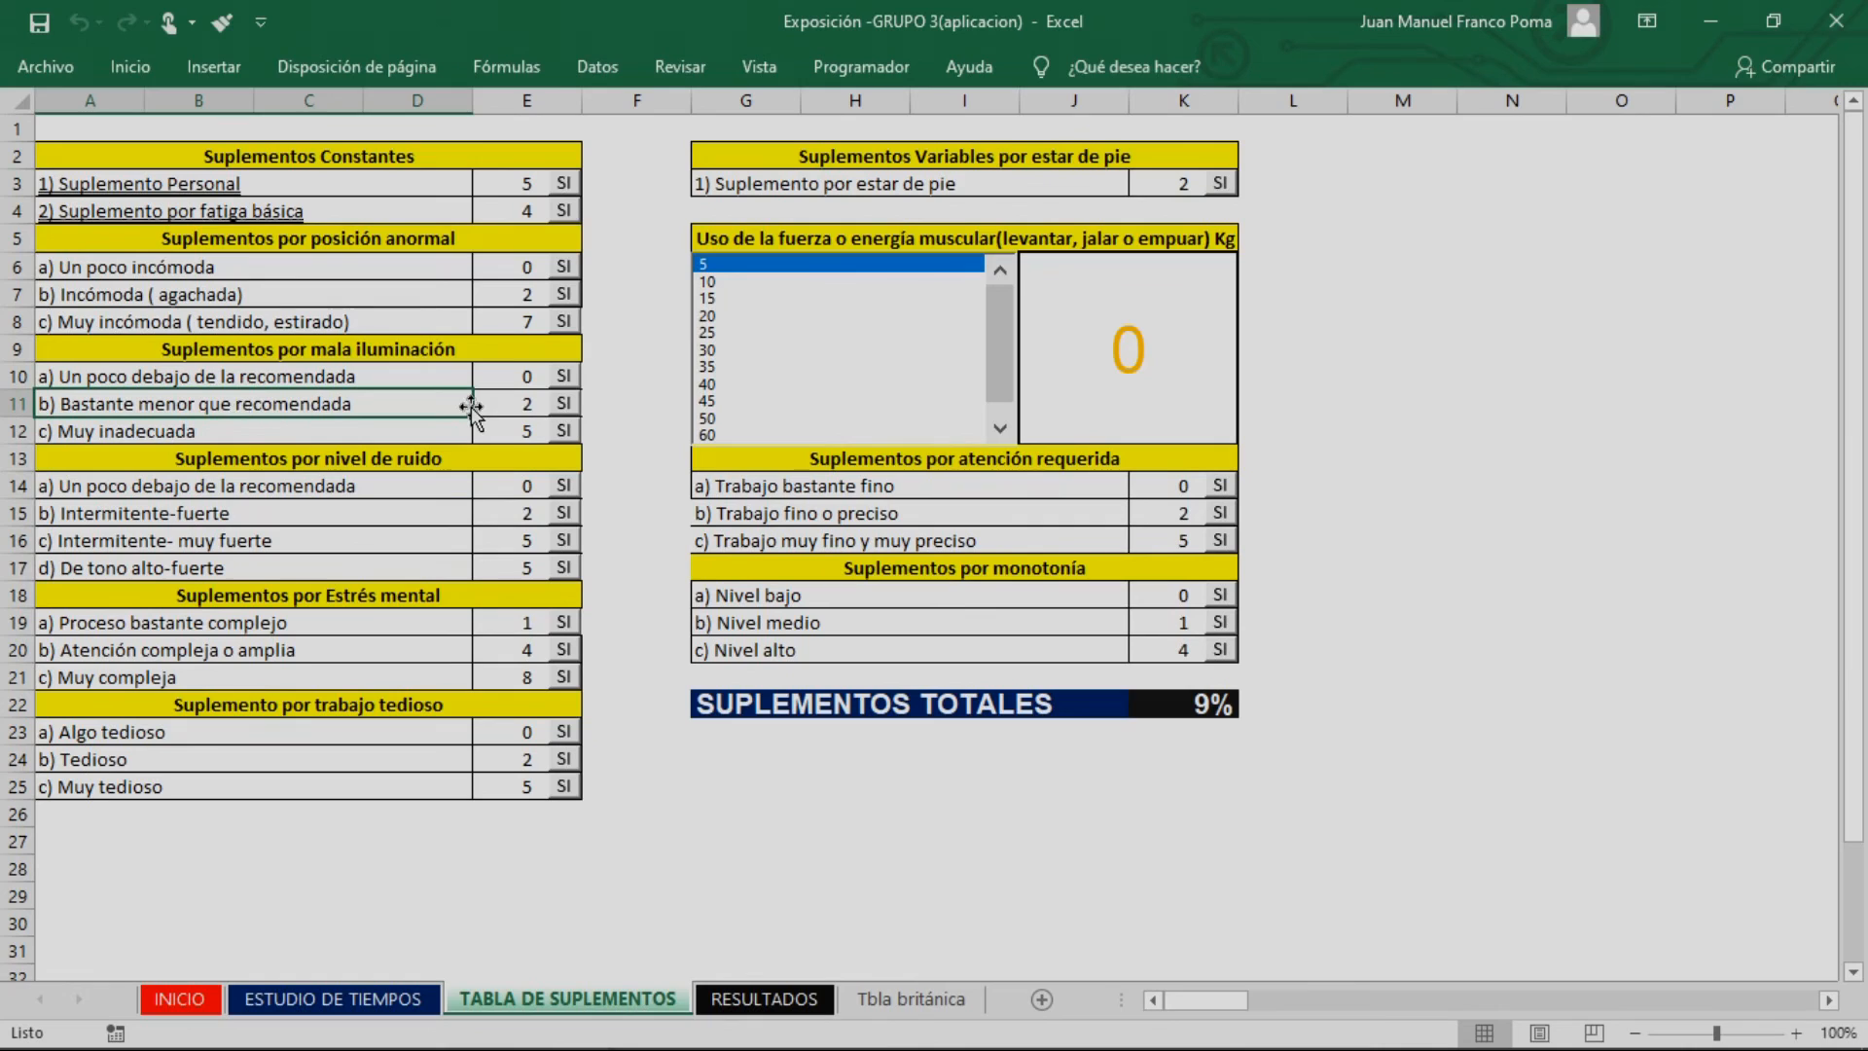
pyautogui.click(165, 371)
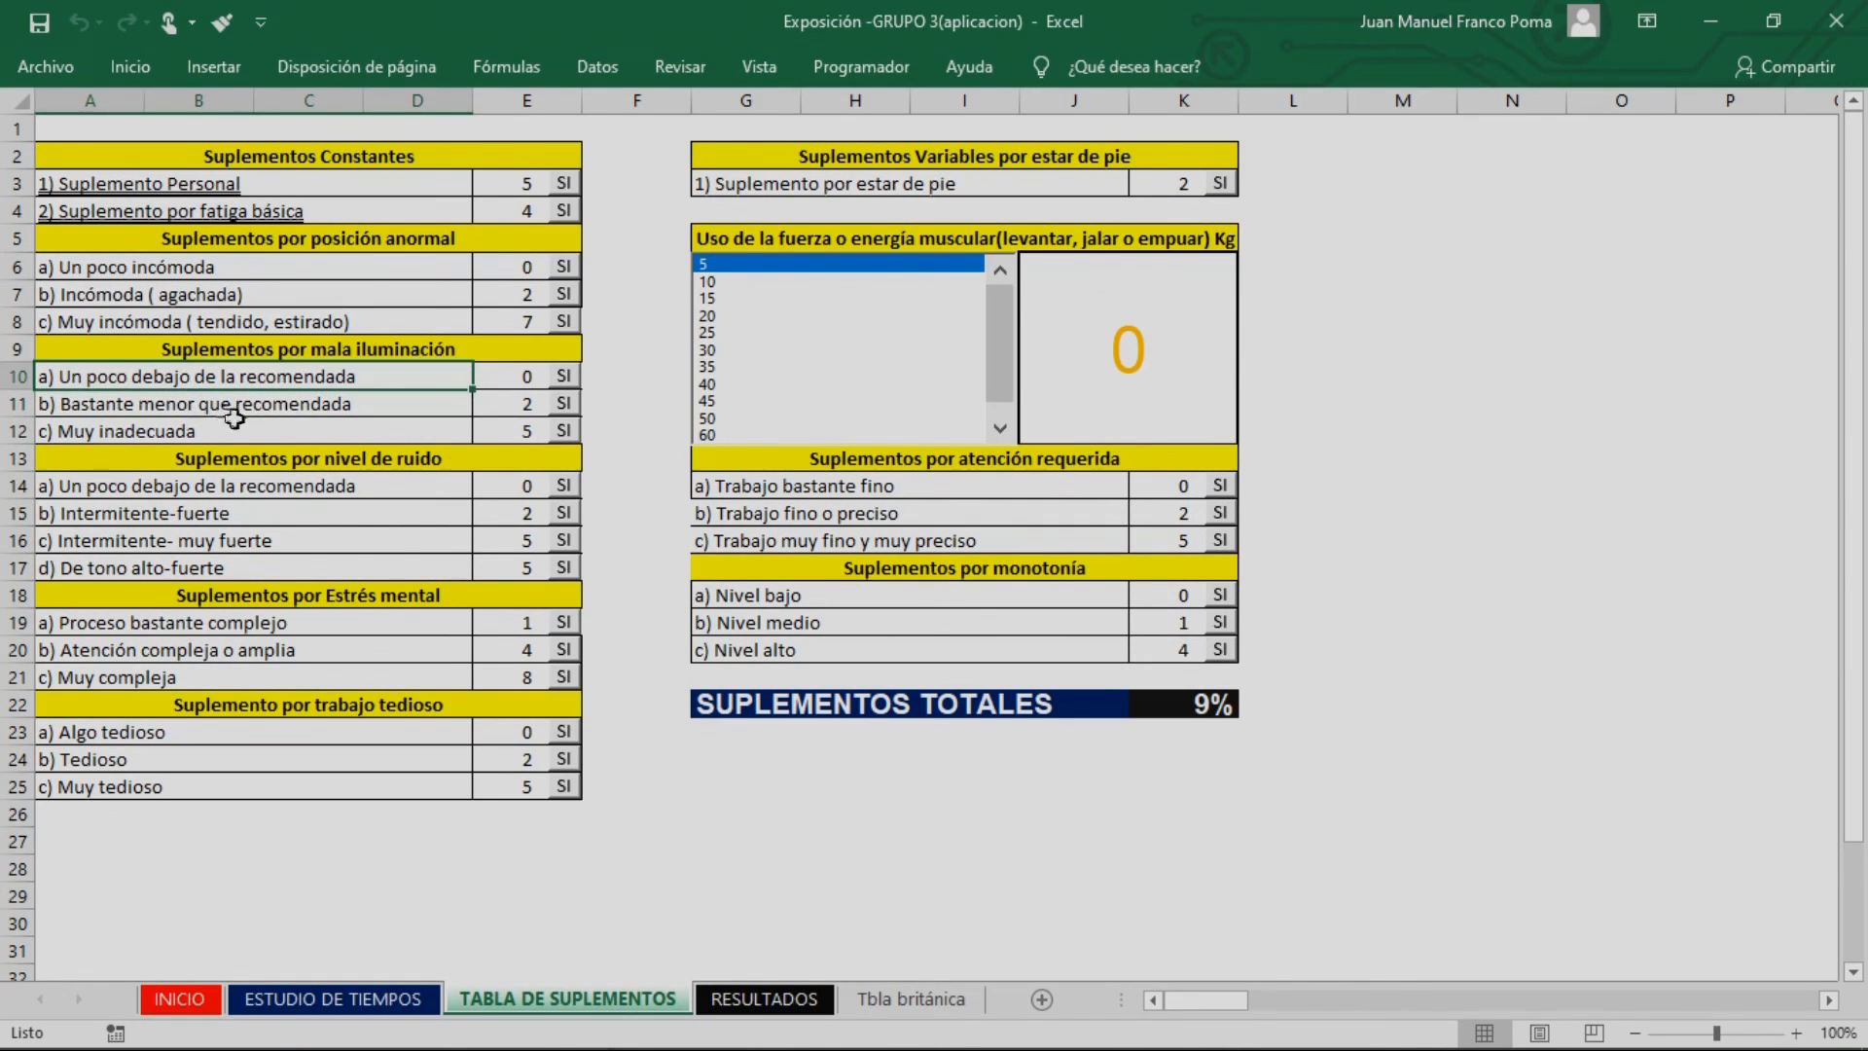
pyautogui.click(307, 410)
pyautogui.click(340, 370)
pyautogui.click(389, 403)
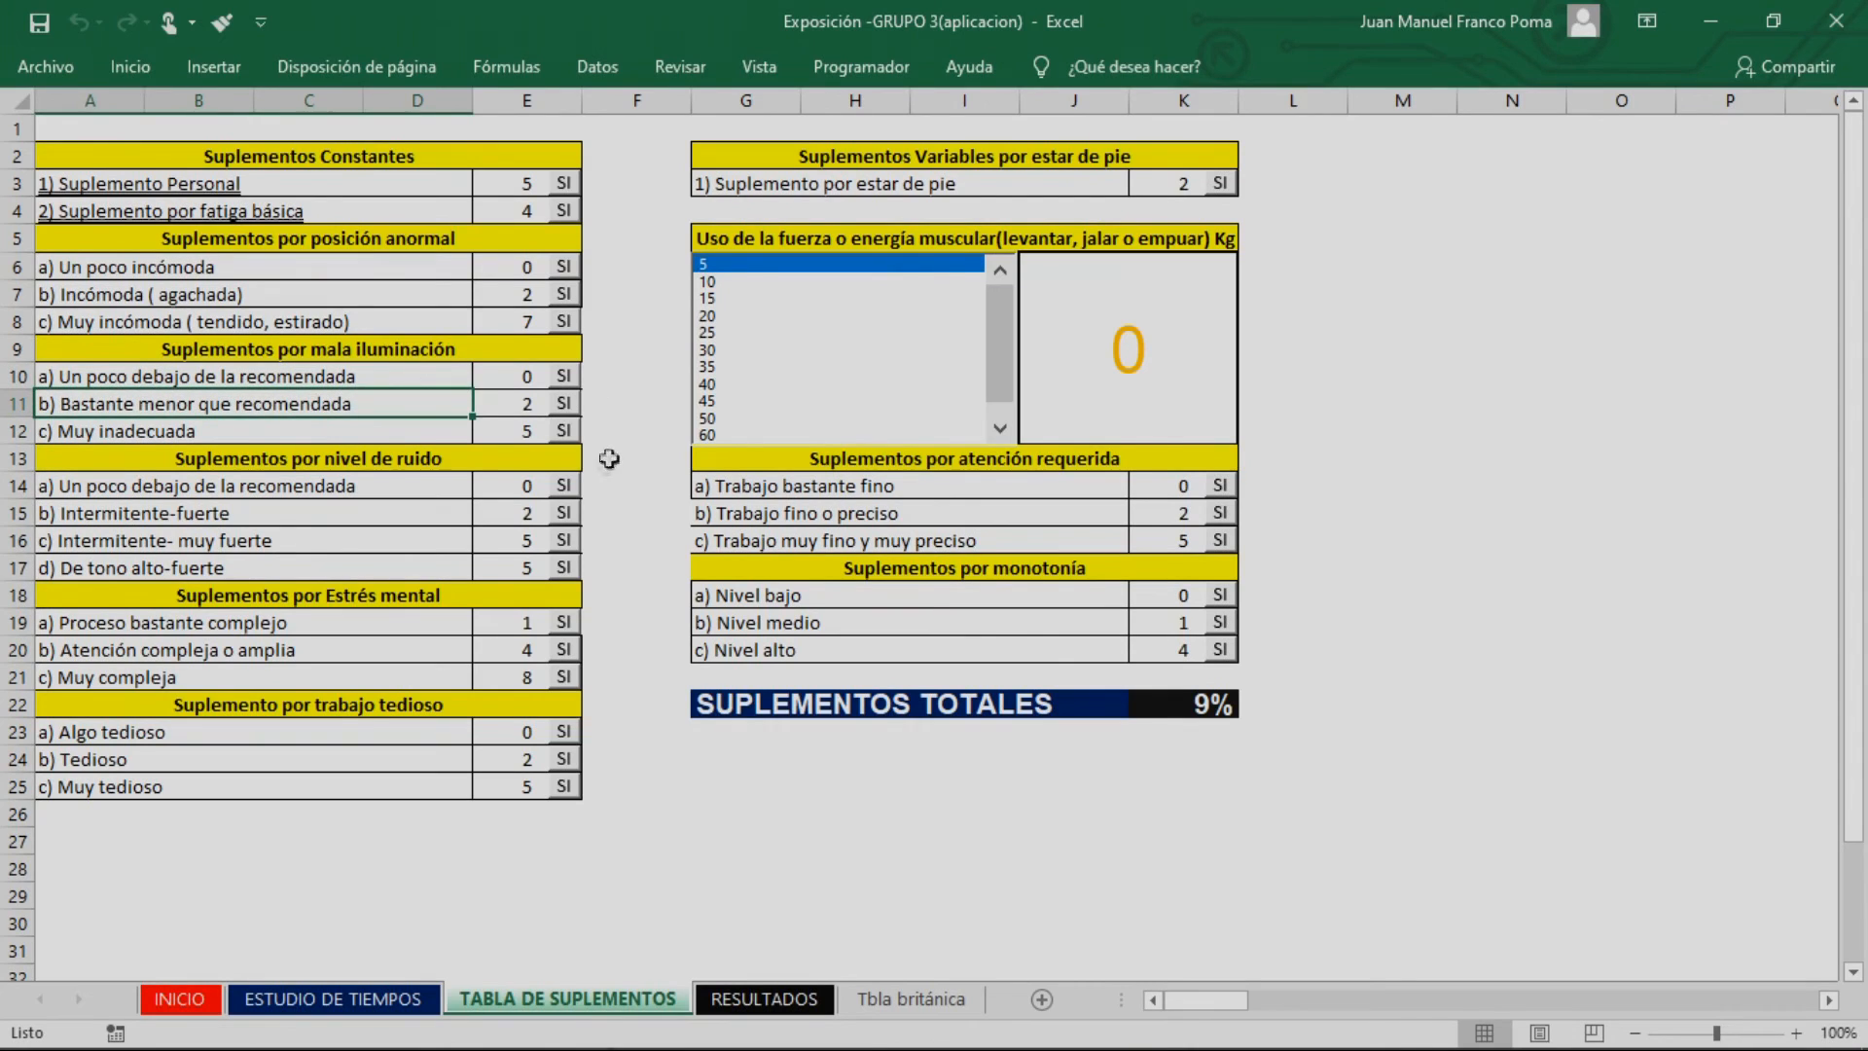
pyautogui.click(563, 404)
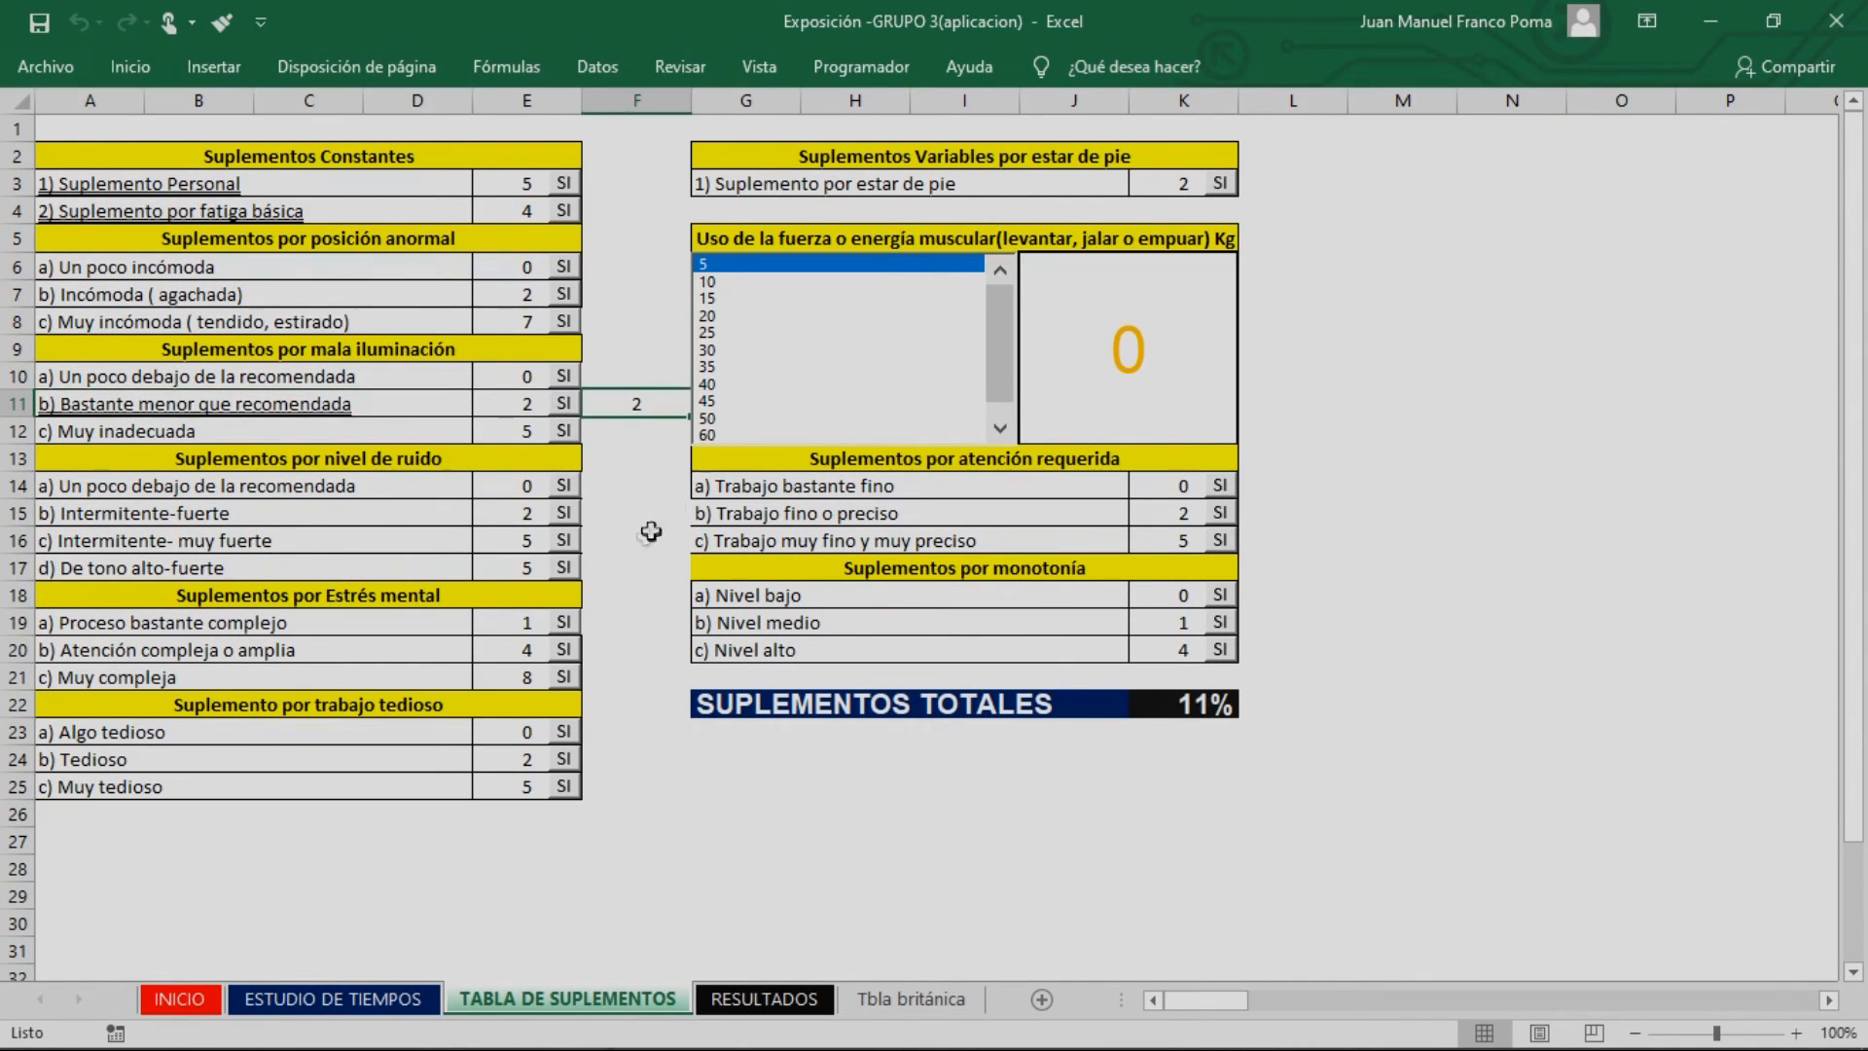
# Check the posture condition in the example statement and apply the abnormal position supplement b) Incómoda (agachada)
pyautogui.hotkey('alt', 'Tab')
pyautogui.hotkey('alt', 'Tab')
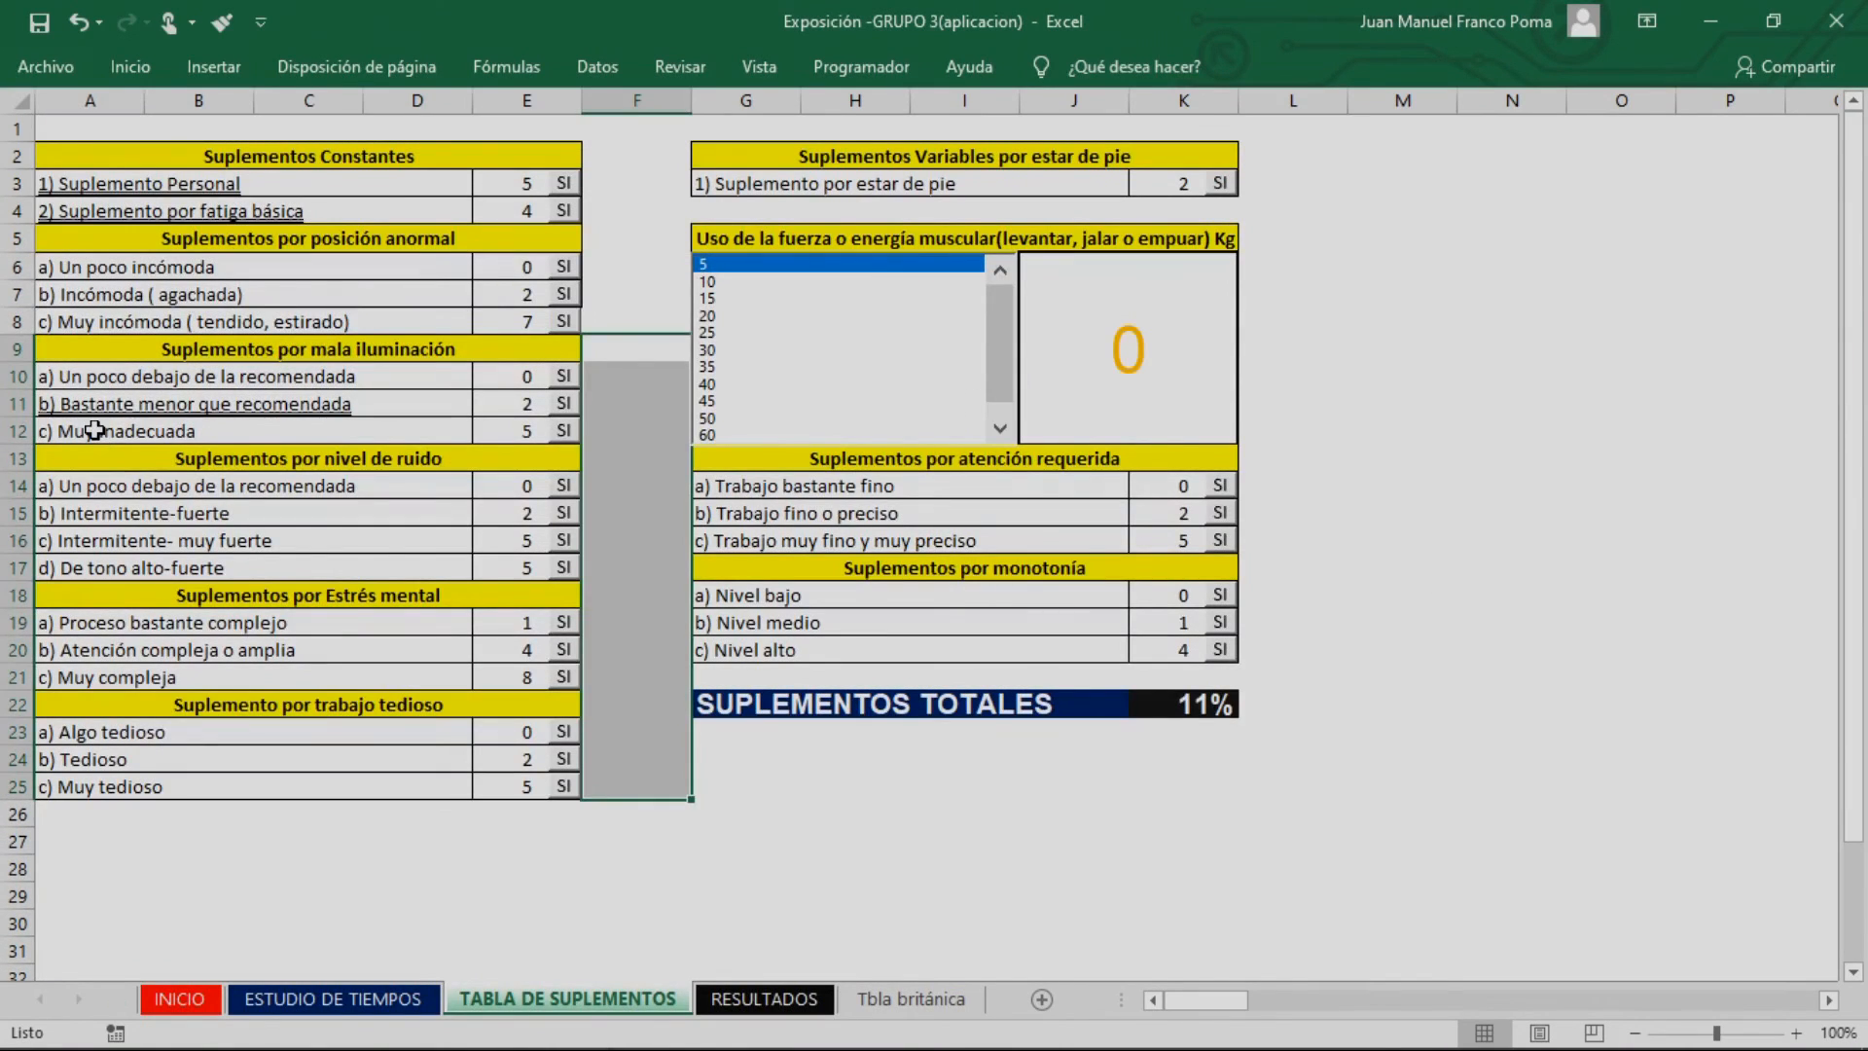
pyautogui.hotkey('alt', 'Tab')
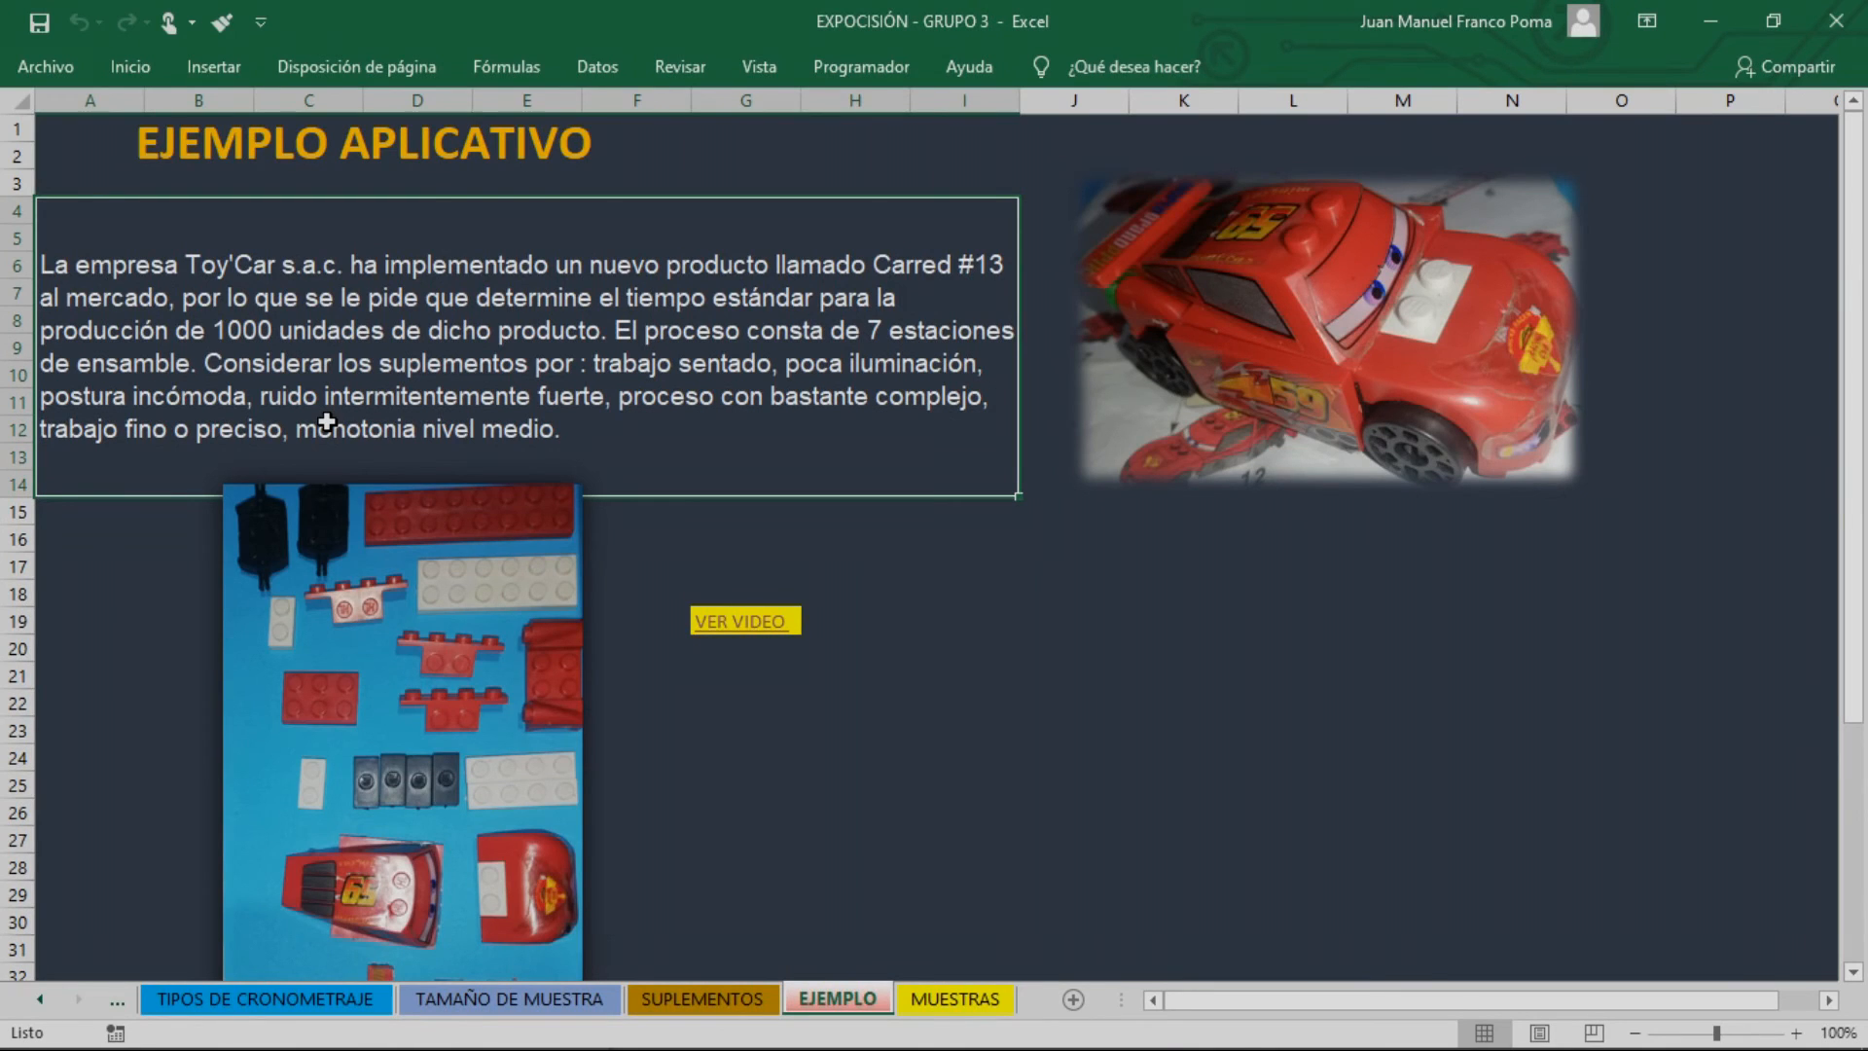
pyautogui.hotkey('alt', 'Tab')
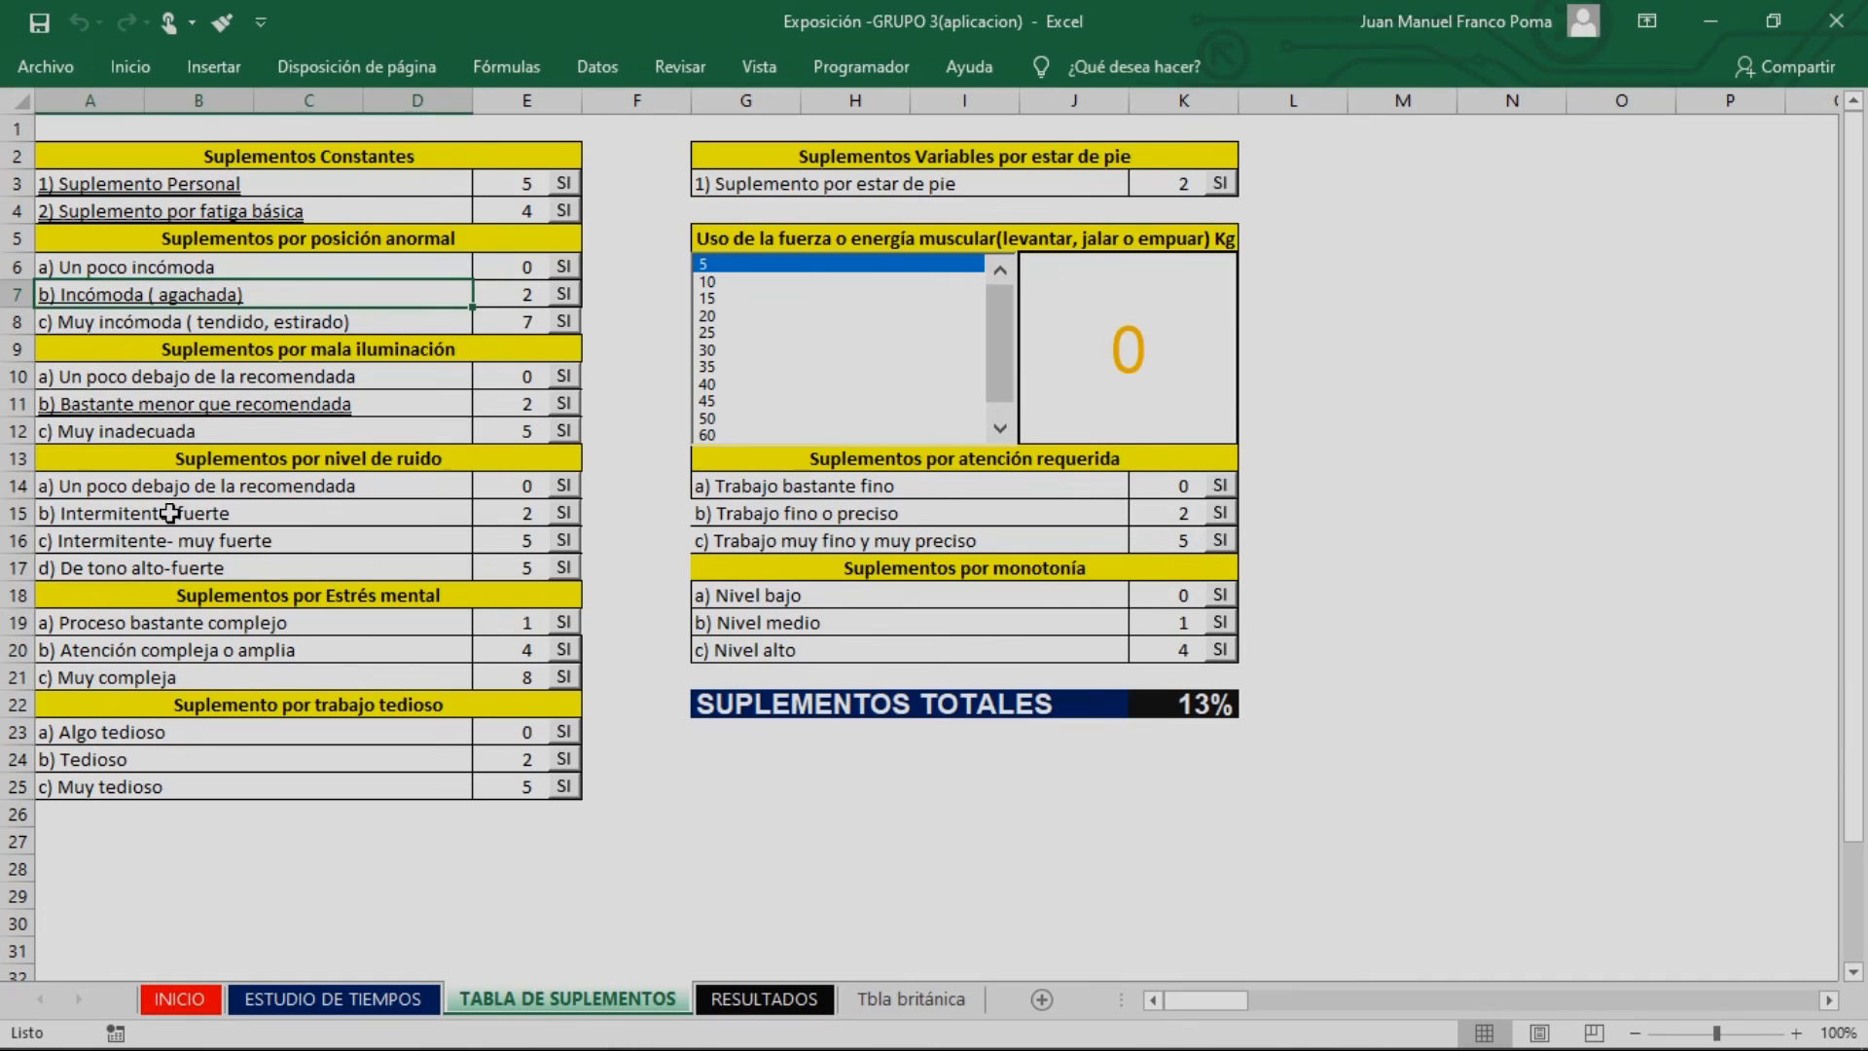
# Apply the noise supplement b) Intermitente-fuerte and the mental stress supplement a) Proceso bastante complejo
pyautogui.click(562, 518)
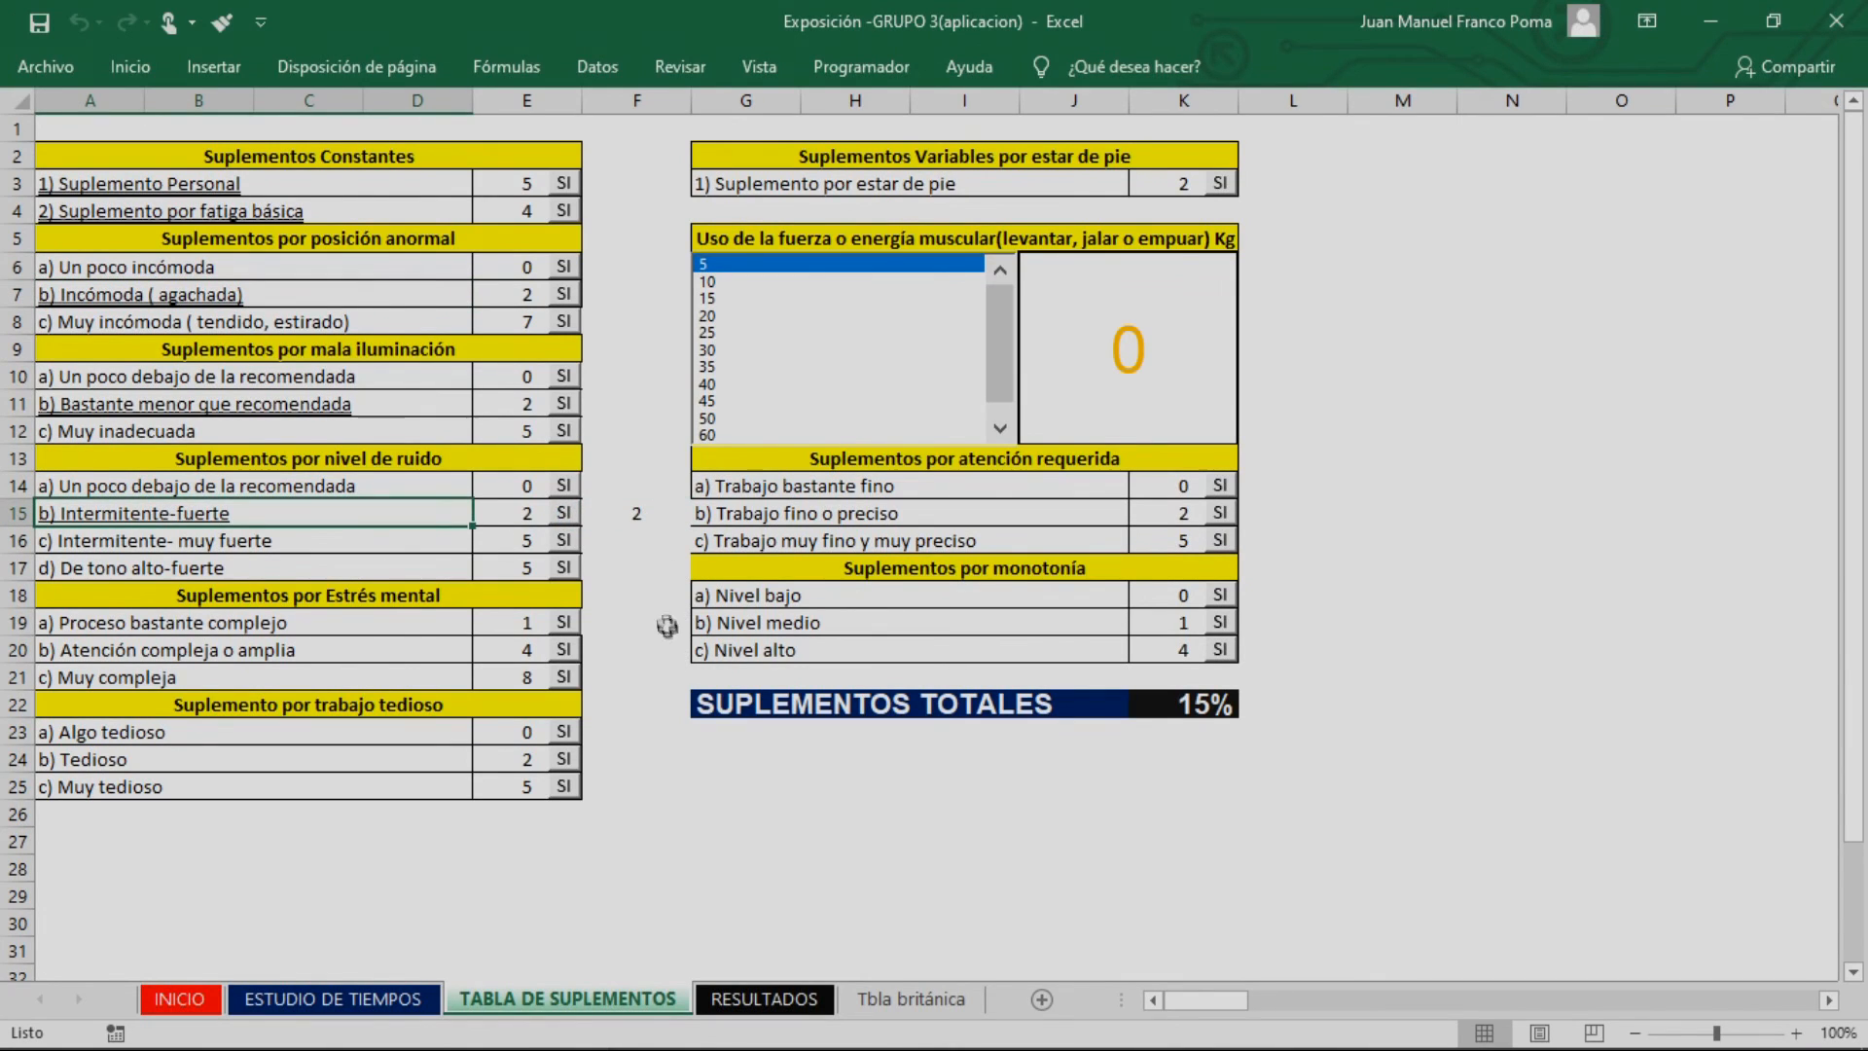
pyautogui.moveTo(636, 156); pyautogui.dragTo(616, 875)
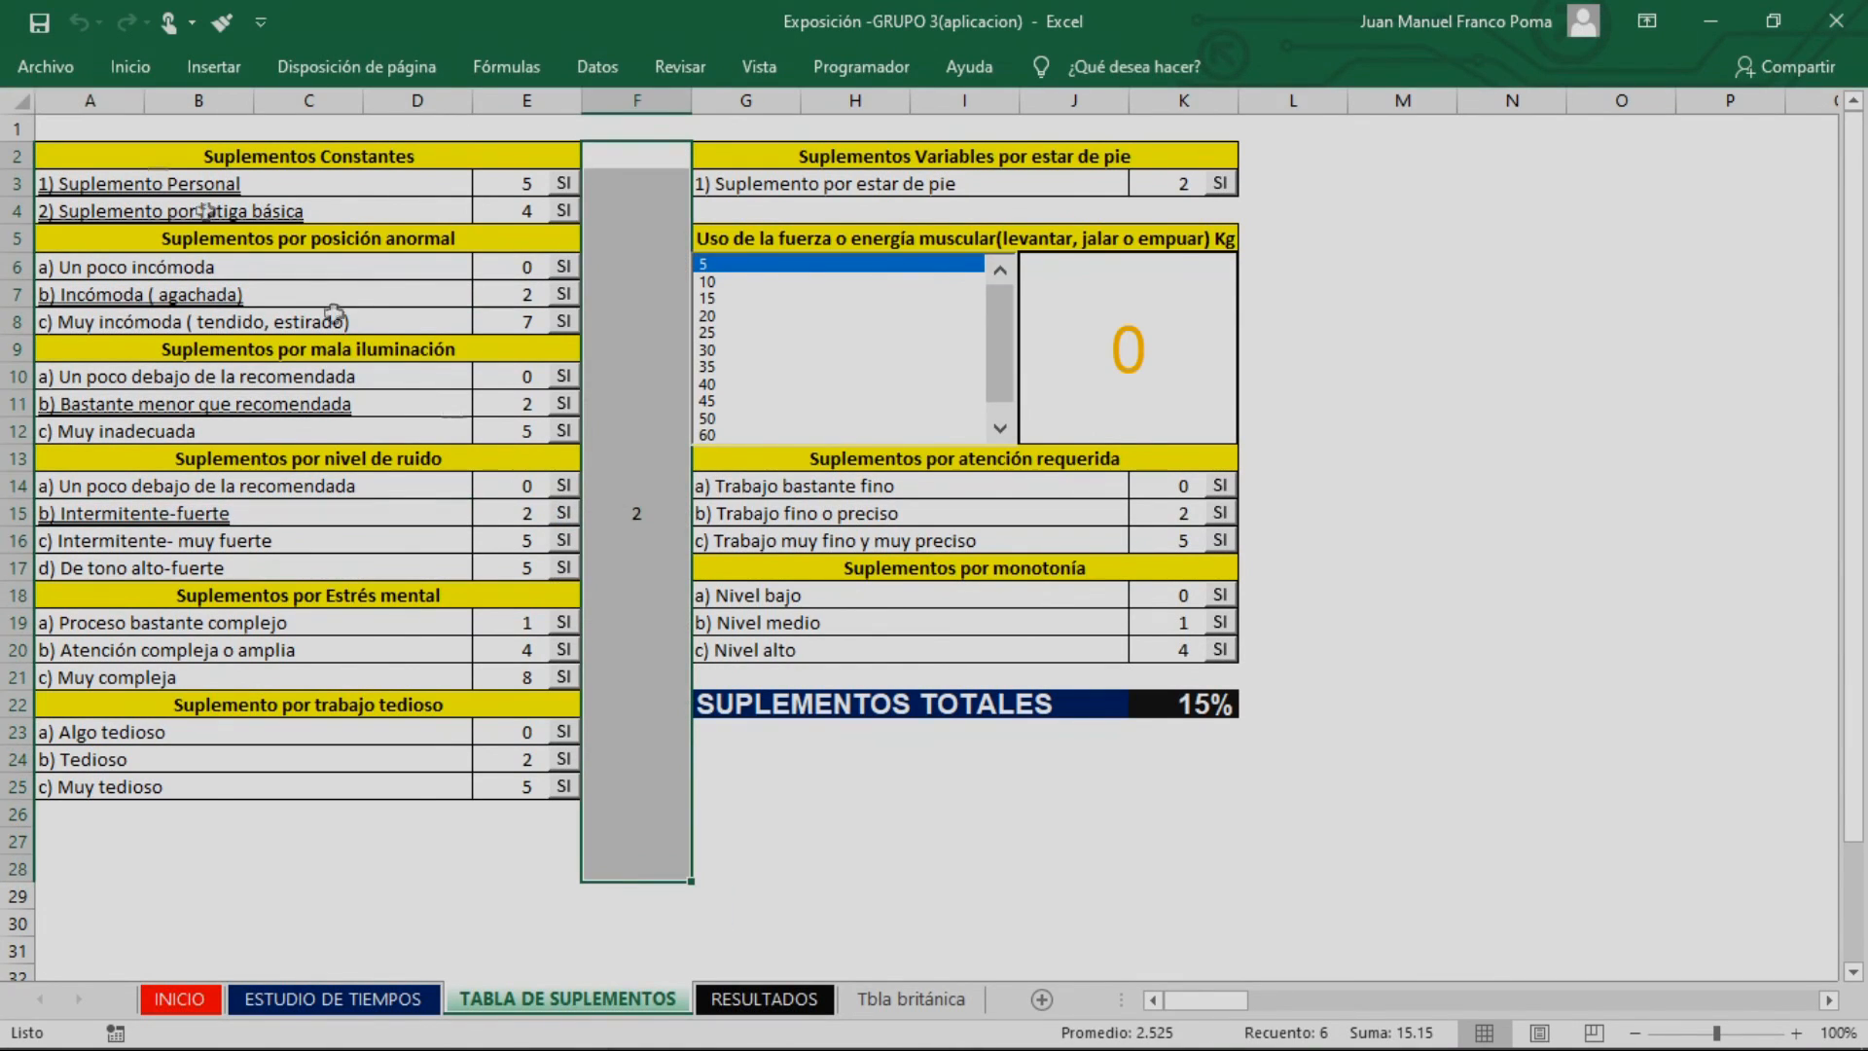
pyautogui.click(654, 516)
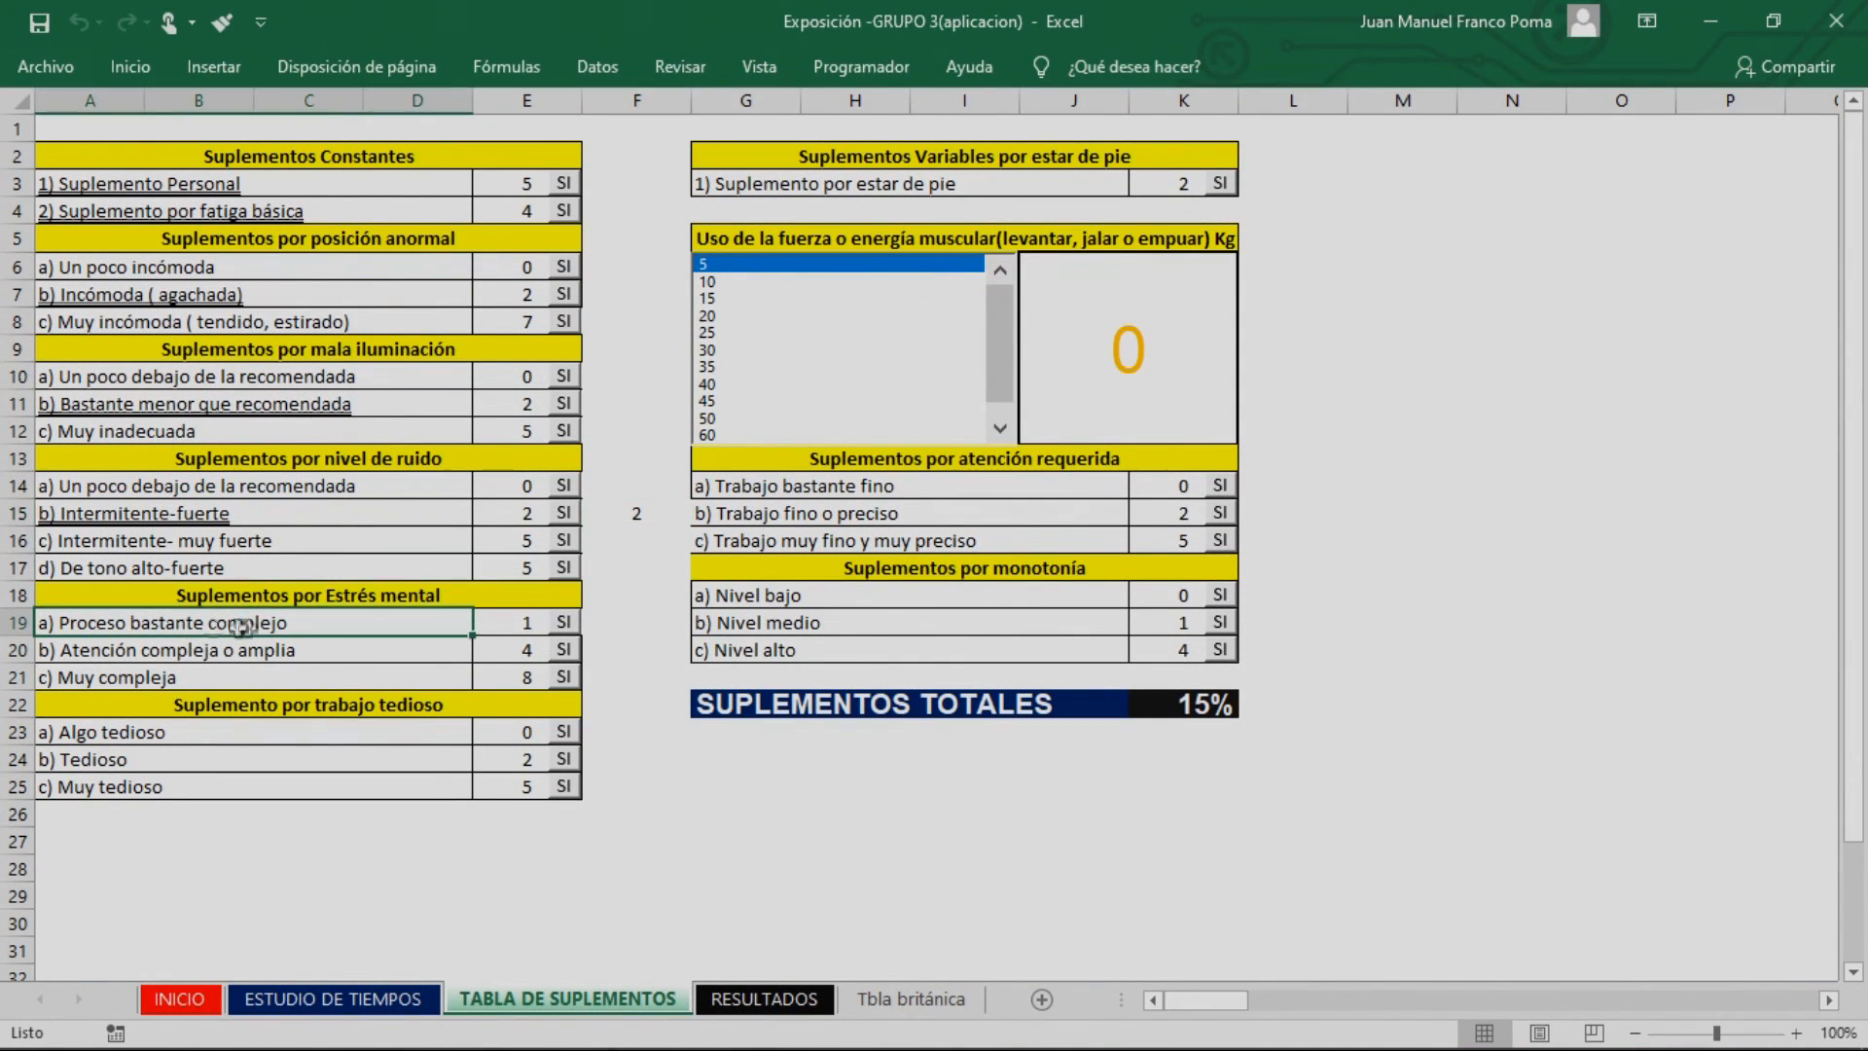
pyautogui.click(565, 622)
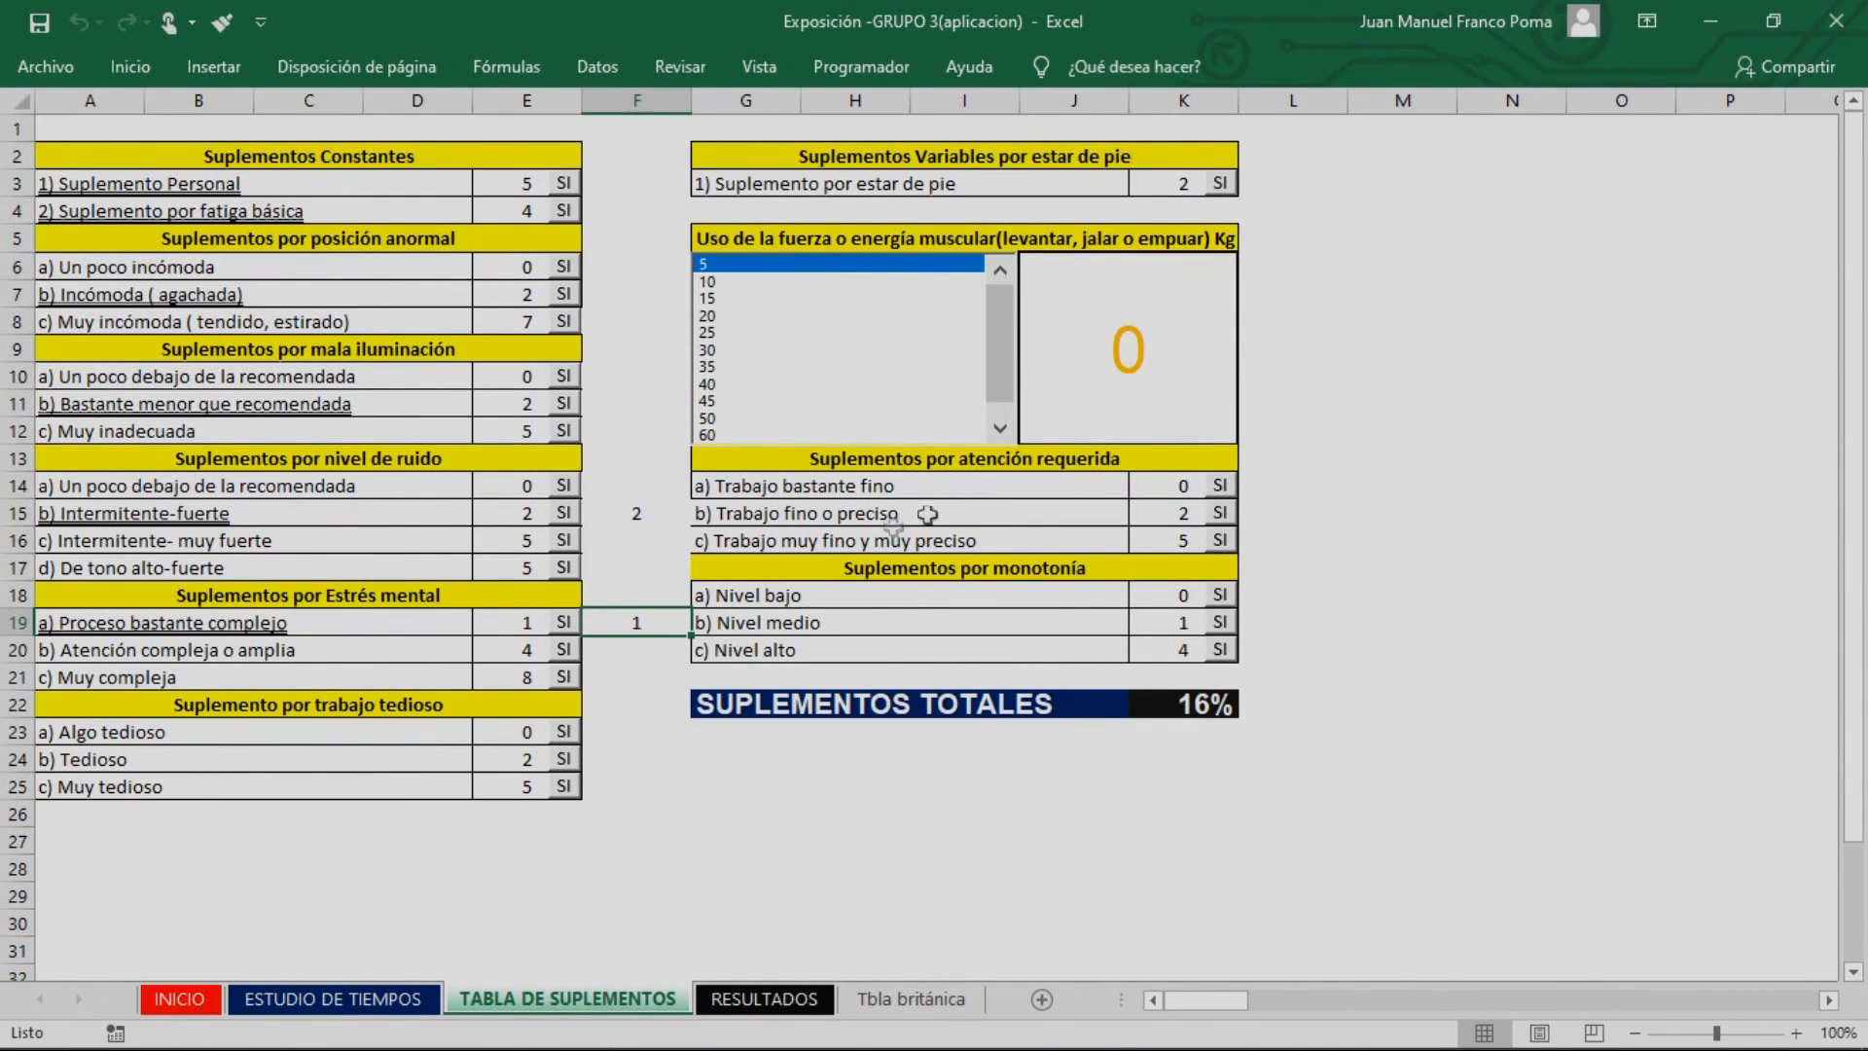
# Apply the attention supplement b) Trabajo fino o preciso and the monotony supplement b) Nivel medio, checking both against the example statement
pyautogui.click(1219, 513)
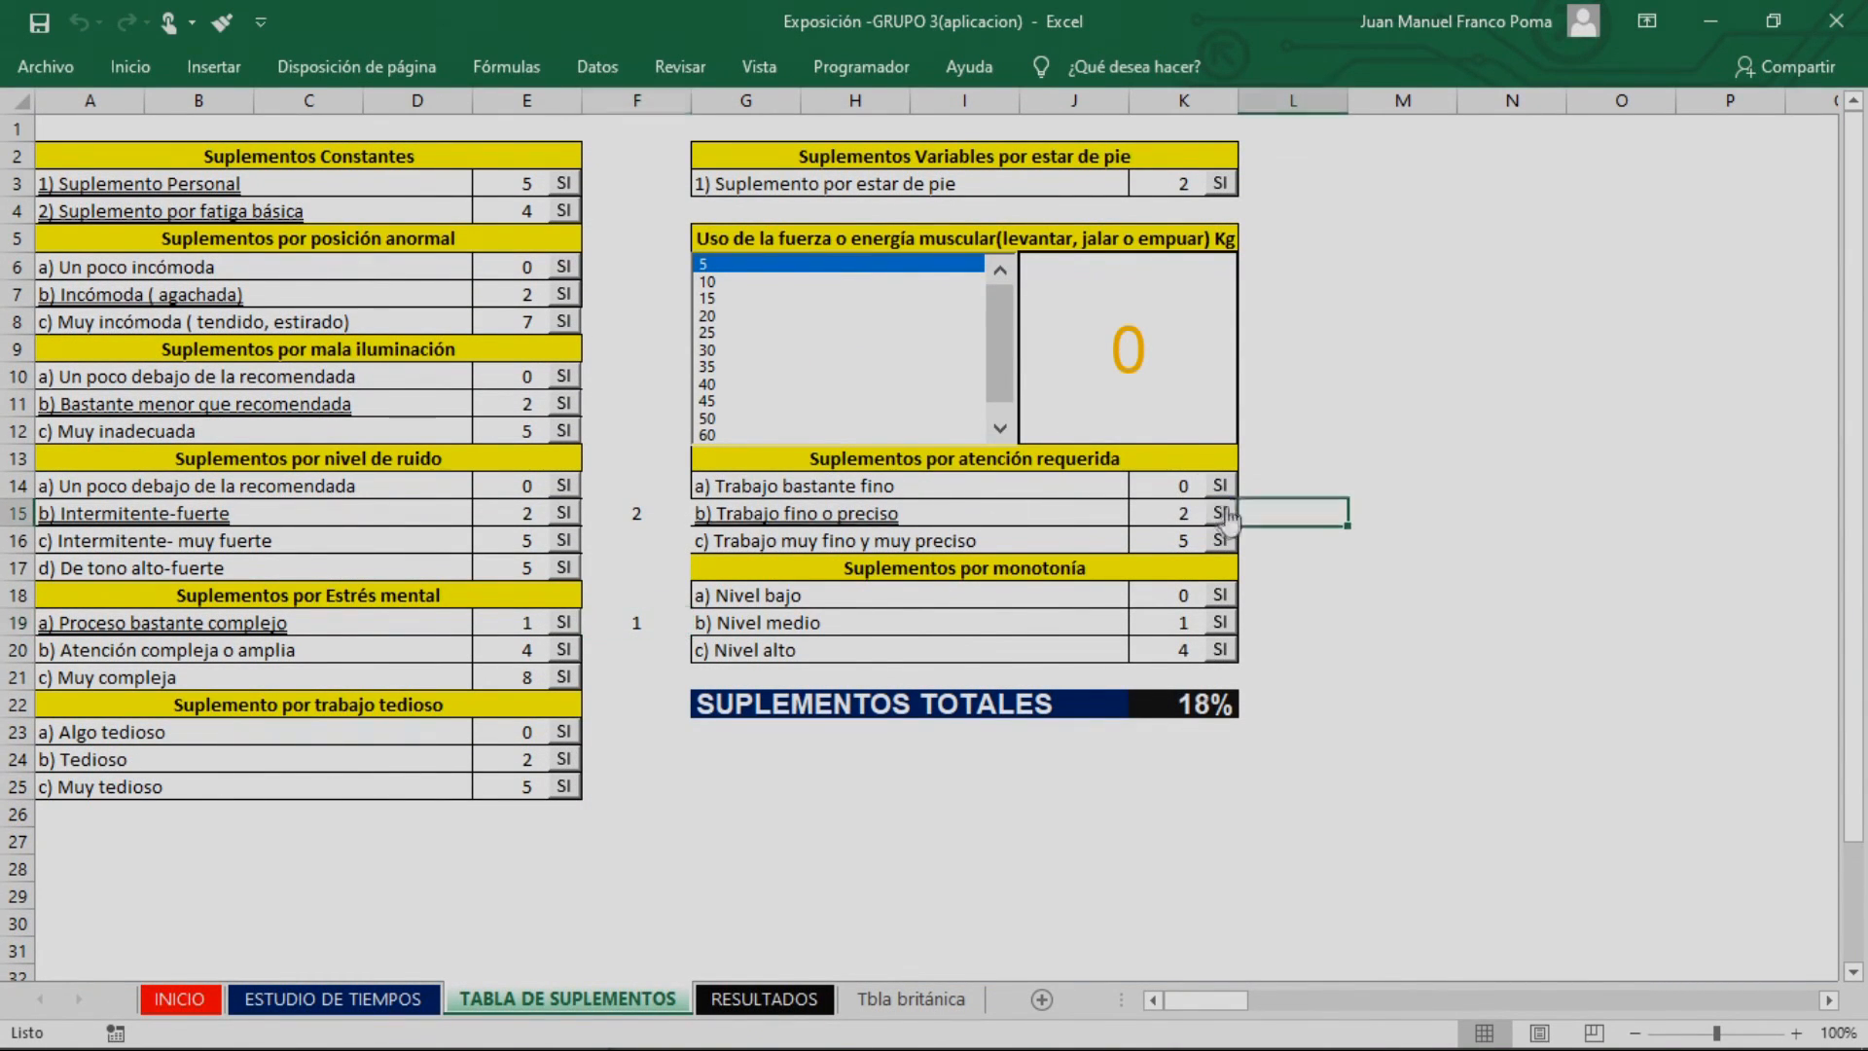
pyautogui.hotkey('alt', 'Tab')
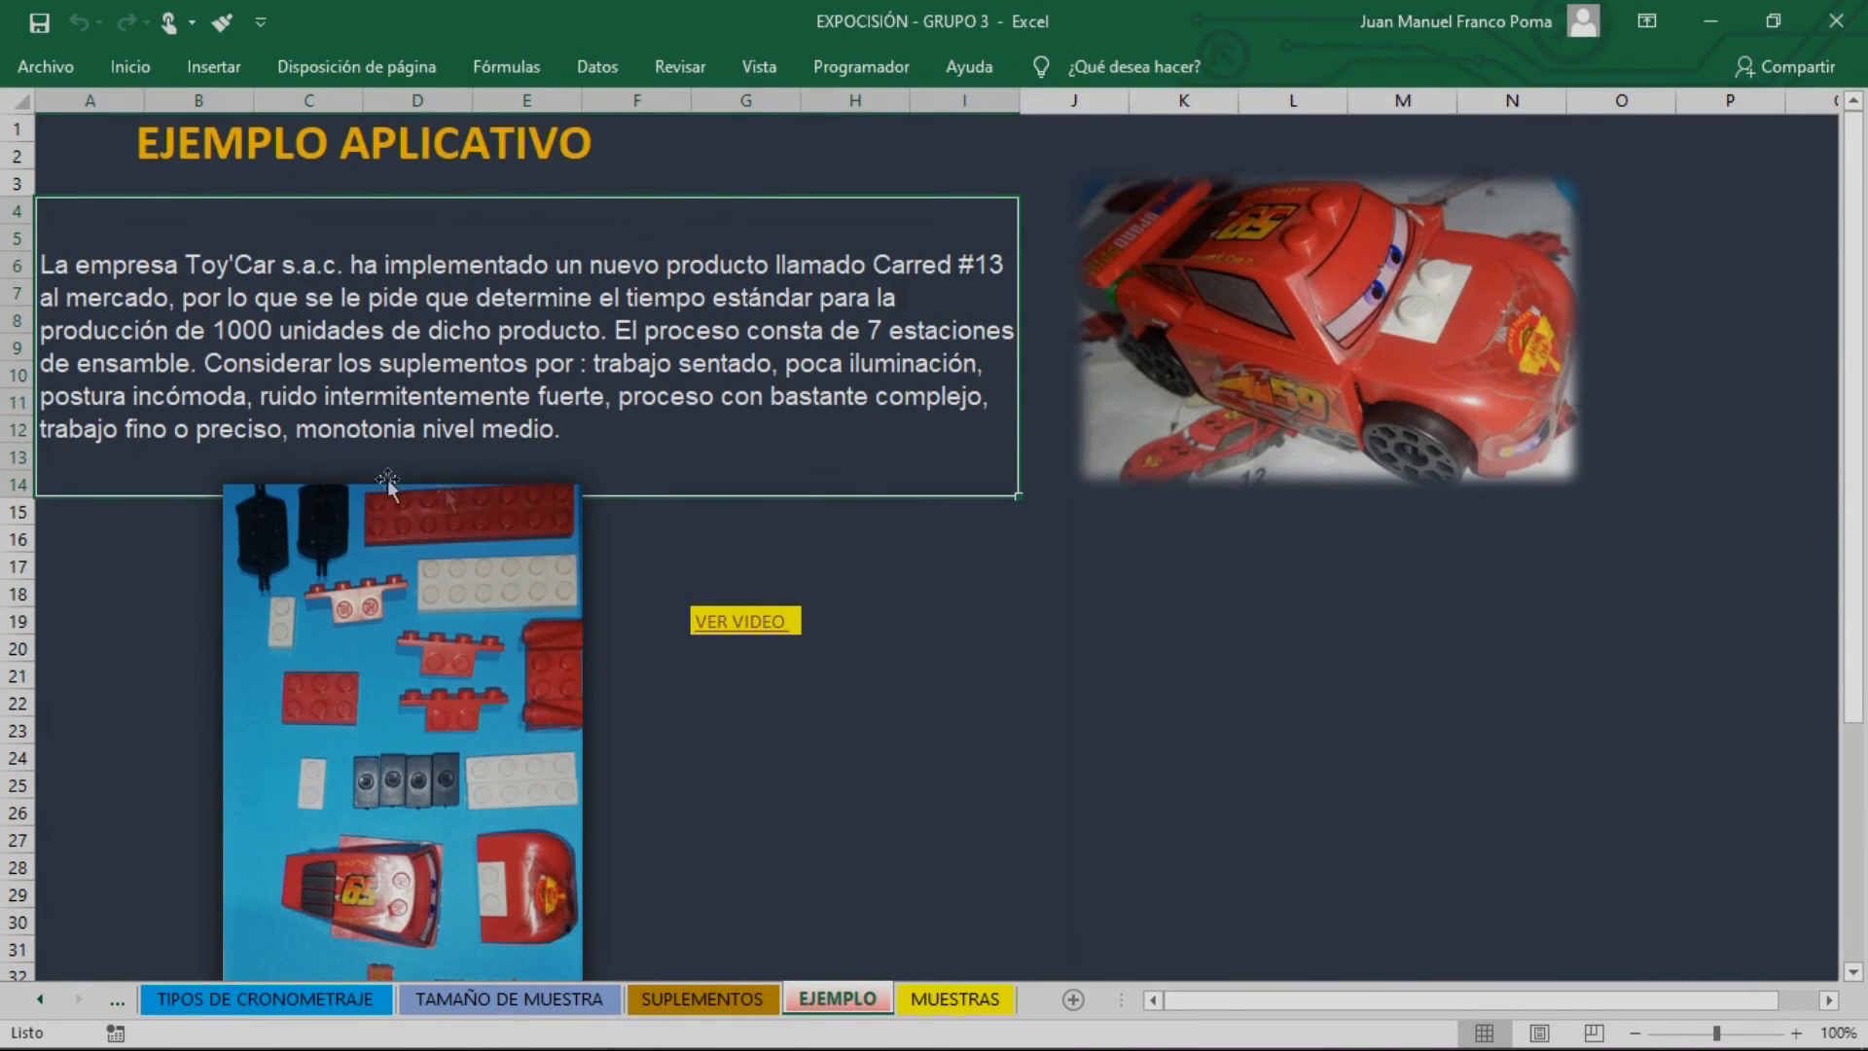
pyautogui.hotkey('alt', 'Tab')
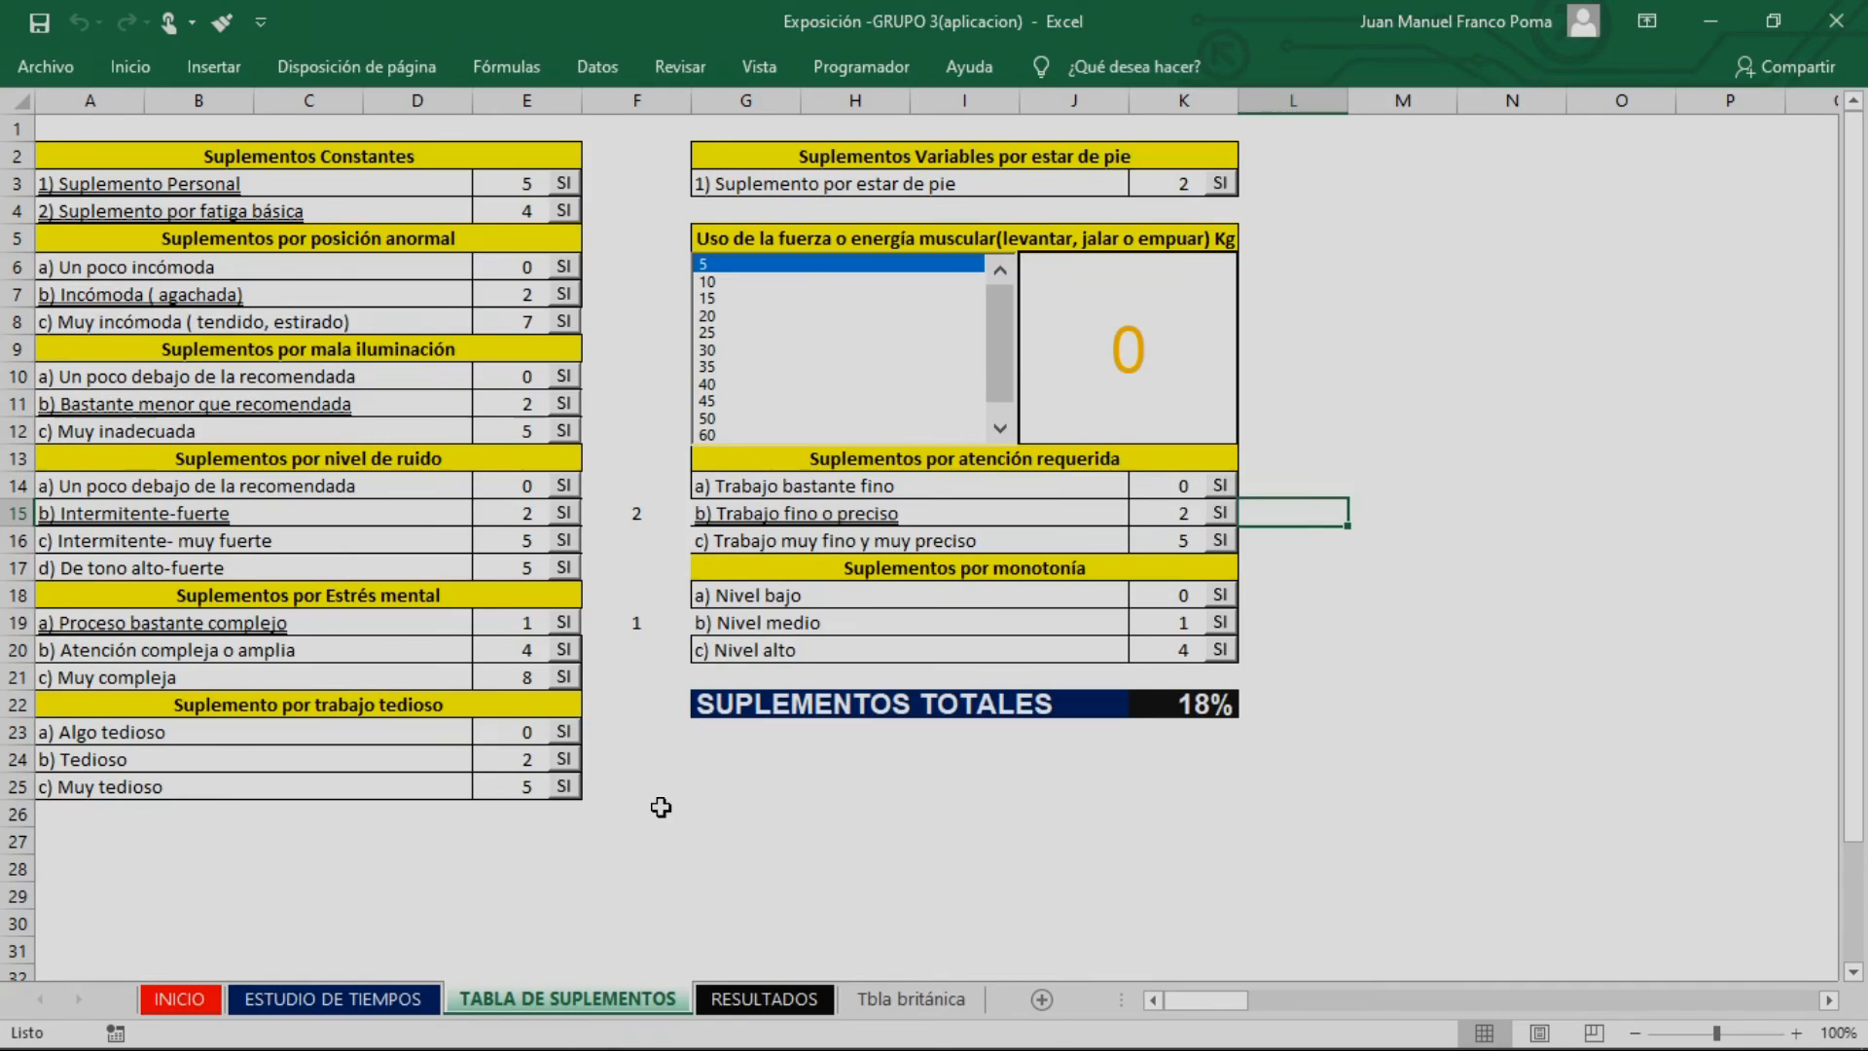
pyautogui.hotkey('alt', 'Tab')
pyautogui.hotkey('alt', 'Tab')
pyautogui.click(1213, 624)
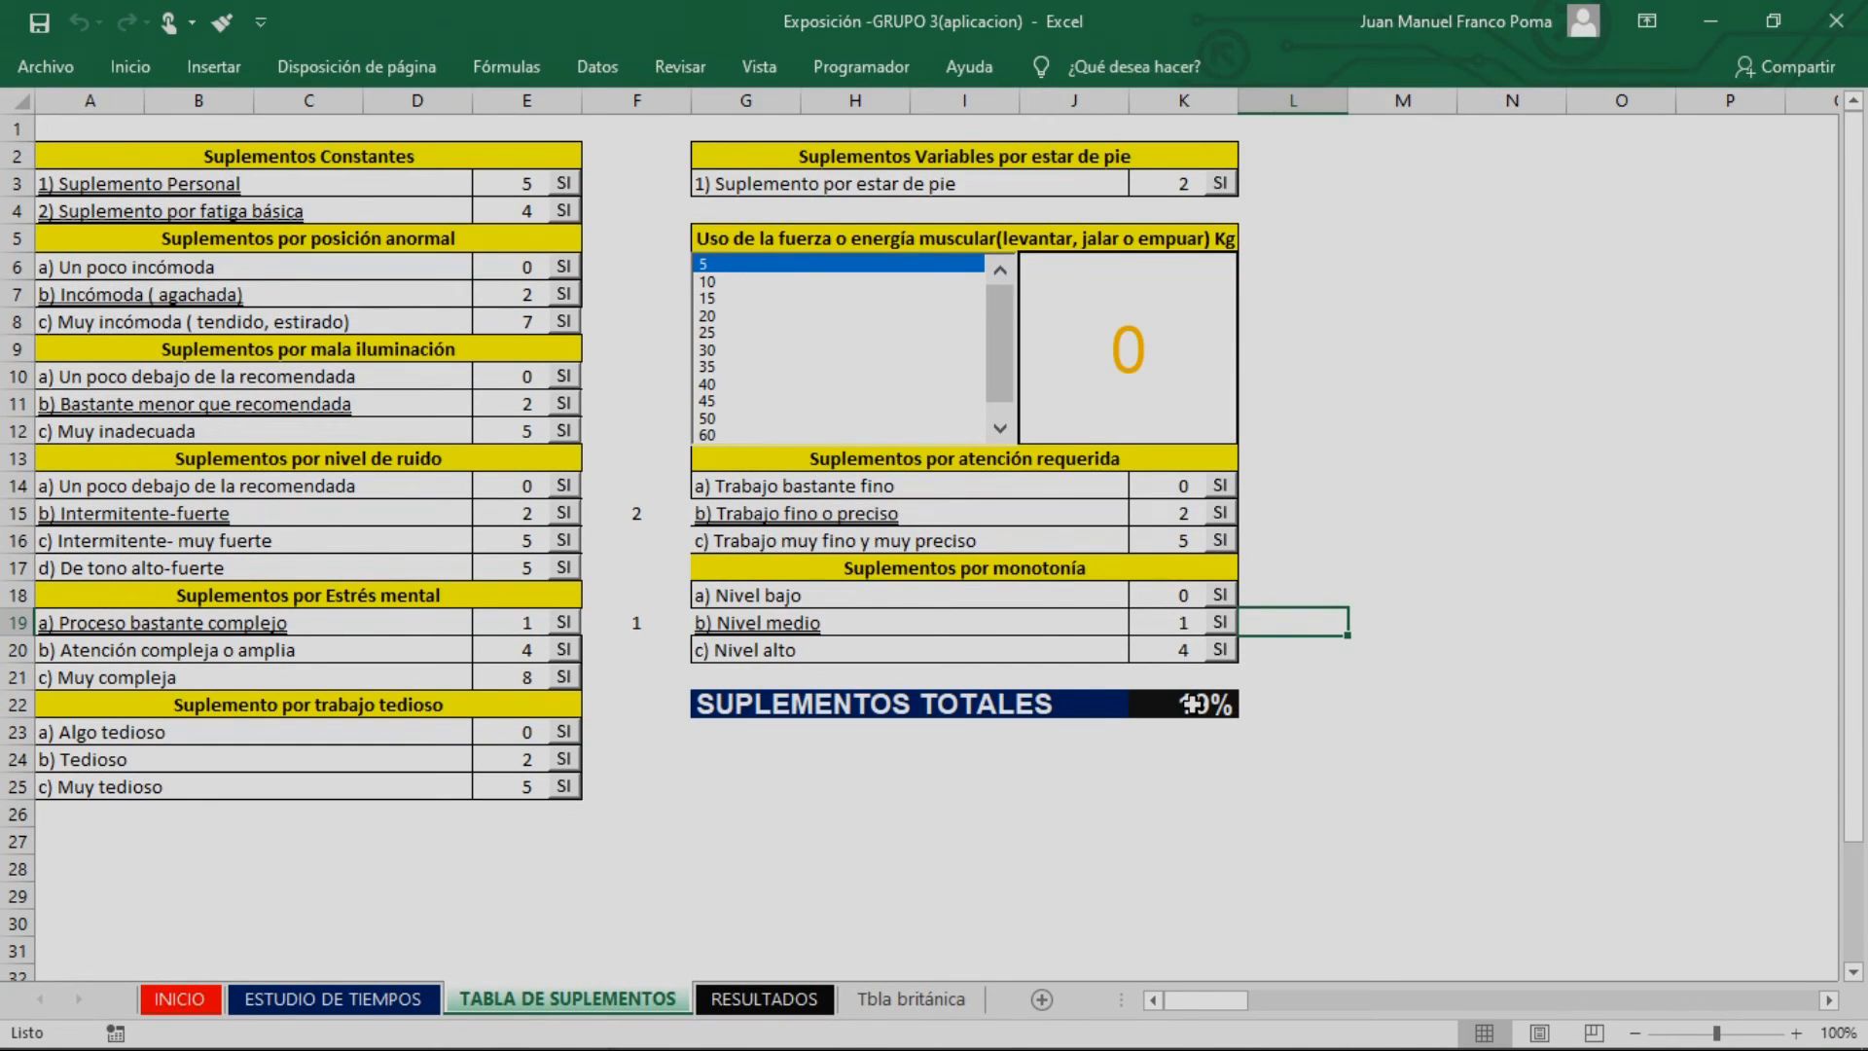
# Return to the ESTUDIO DE TIEMPOS sheet and review the SUPLEMENTOS, Tiempo Básico and Tiempo Estándar values of the activities
pyautogui.click(340, 1002)
pyautogui.moveTo(1376, 519); pyautogui.dragTo(1372, 711)
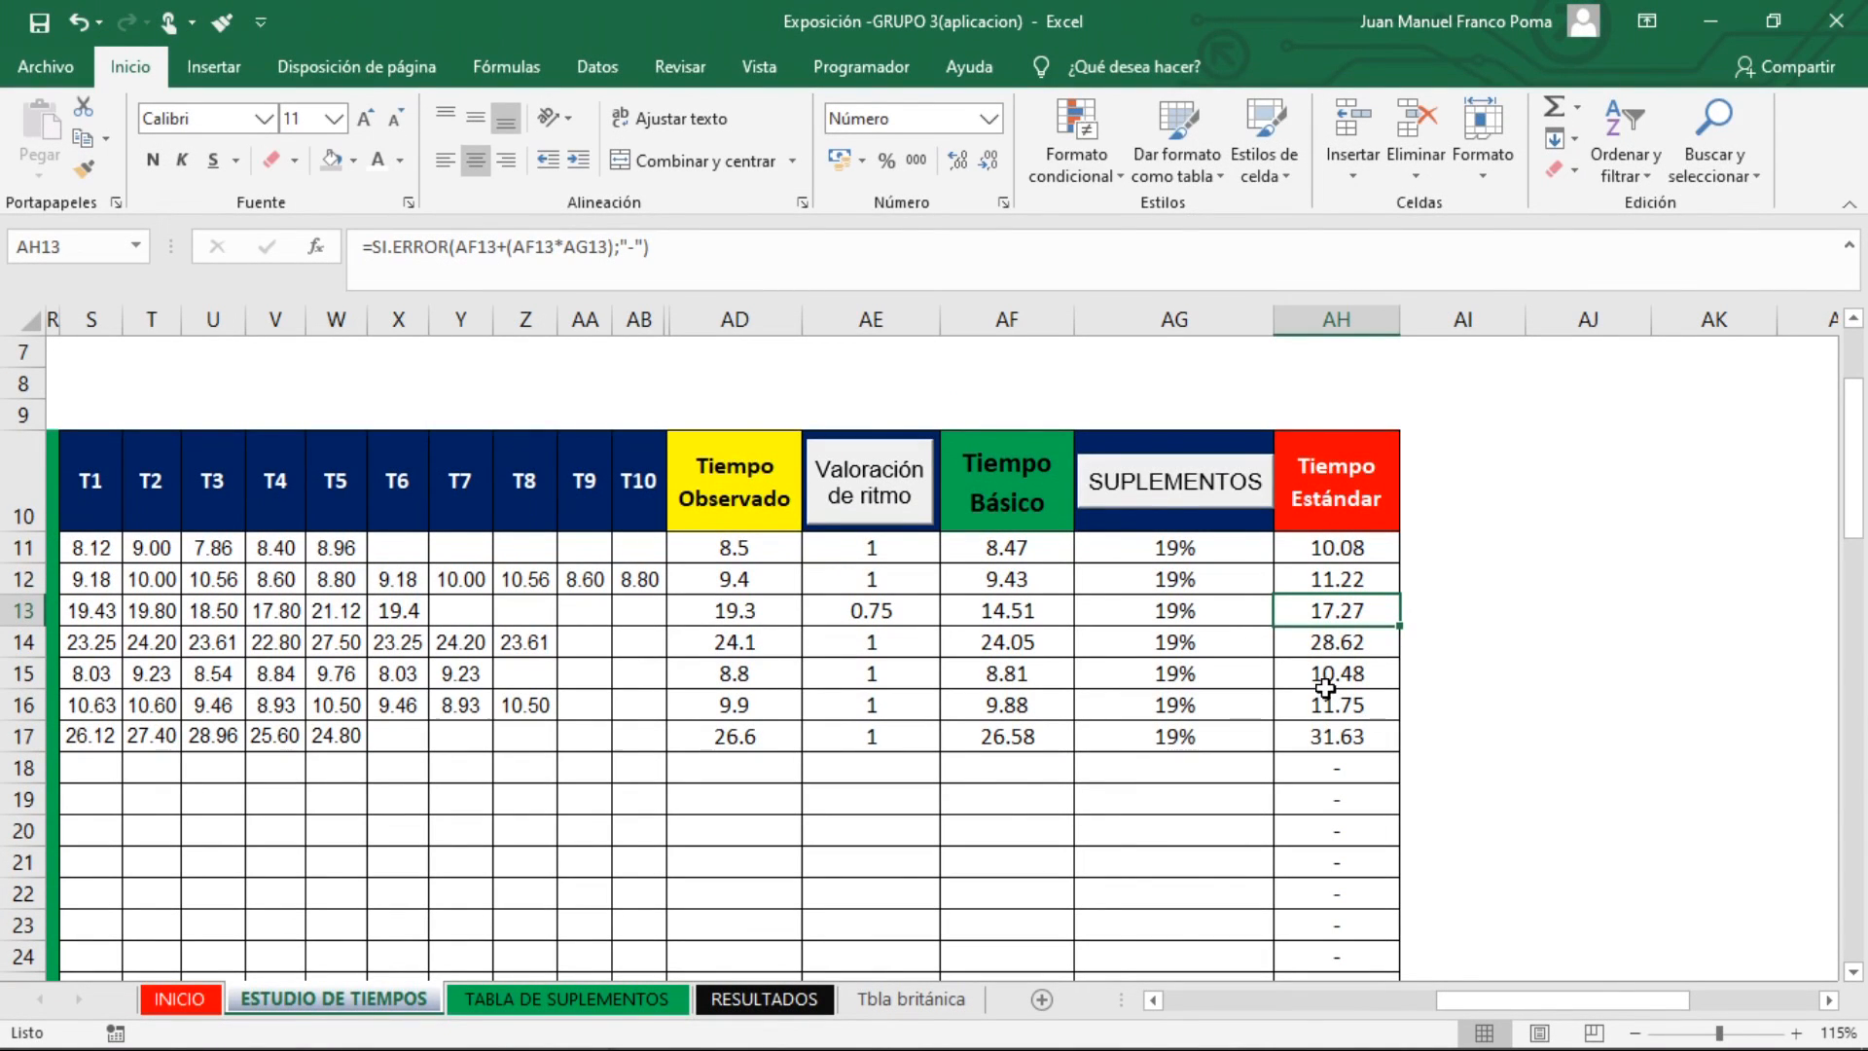
pyautogui.moveTo(1194, 546); pyautogui.dragTo(1195, 735)
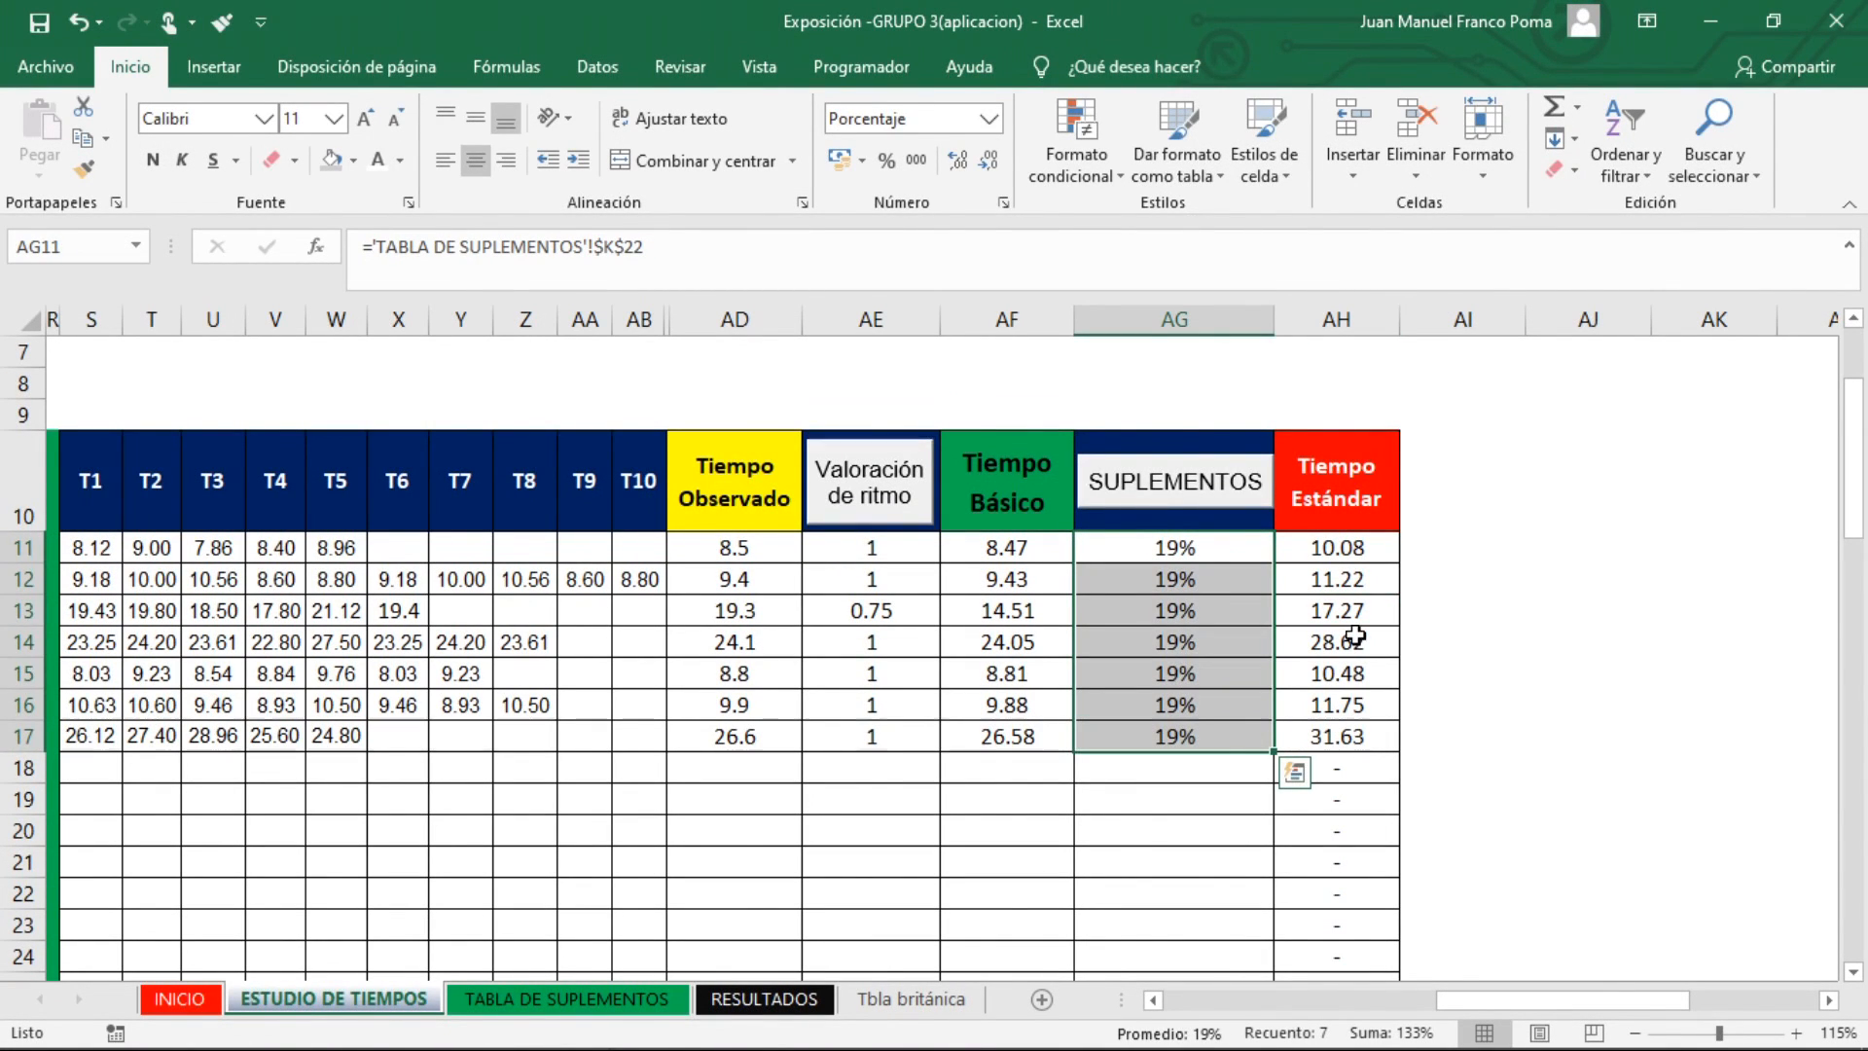
pyautogui.moveTo(1342, 547); pyautogui.dragTo(1348, 704)
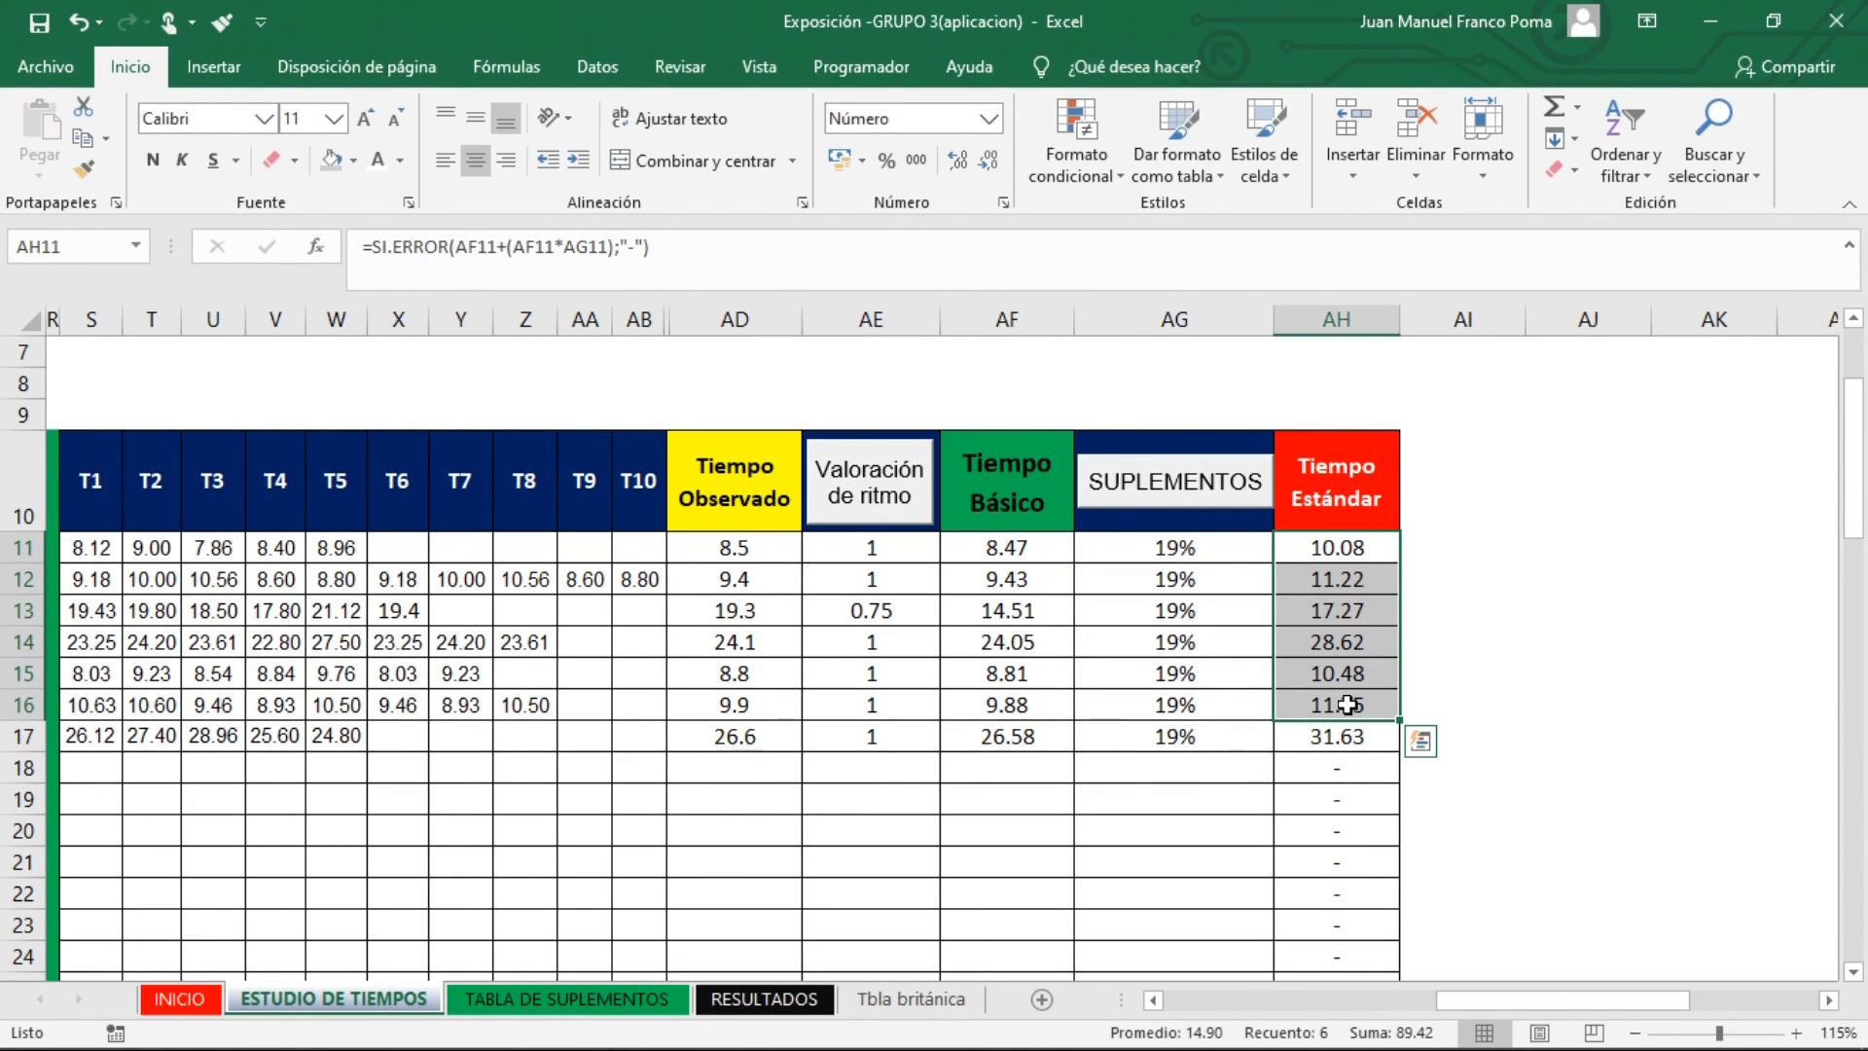
# Review the observed time samples, the SUPLEMENTOS percentages and the Tiempo Estándar values of the seven activities in the time study table
pyautogui.click(1342, 747)
pyautogui.click(1254, 678)
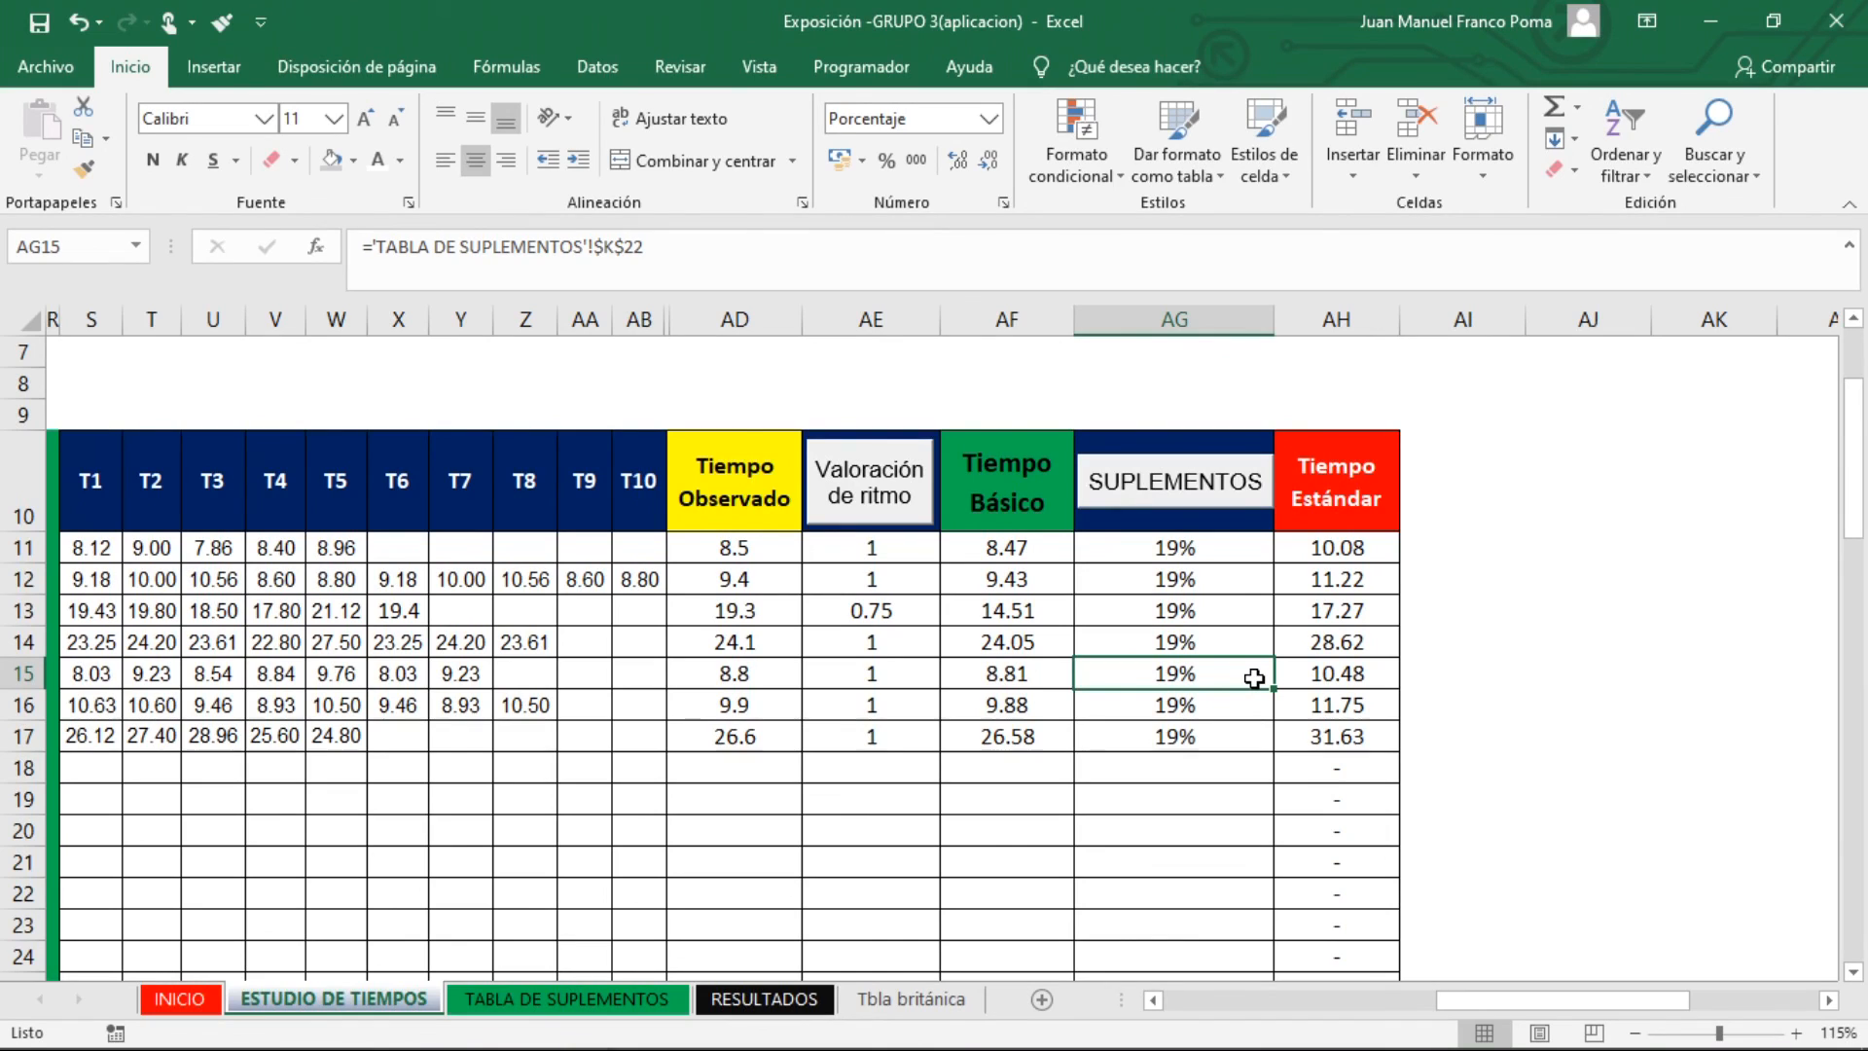
pyautogui.moveTo(1177, 547); pyautogui.dragTo(1177, 730)
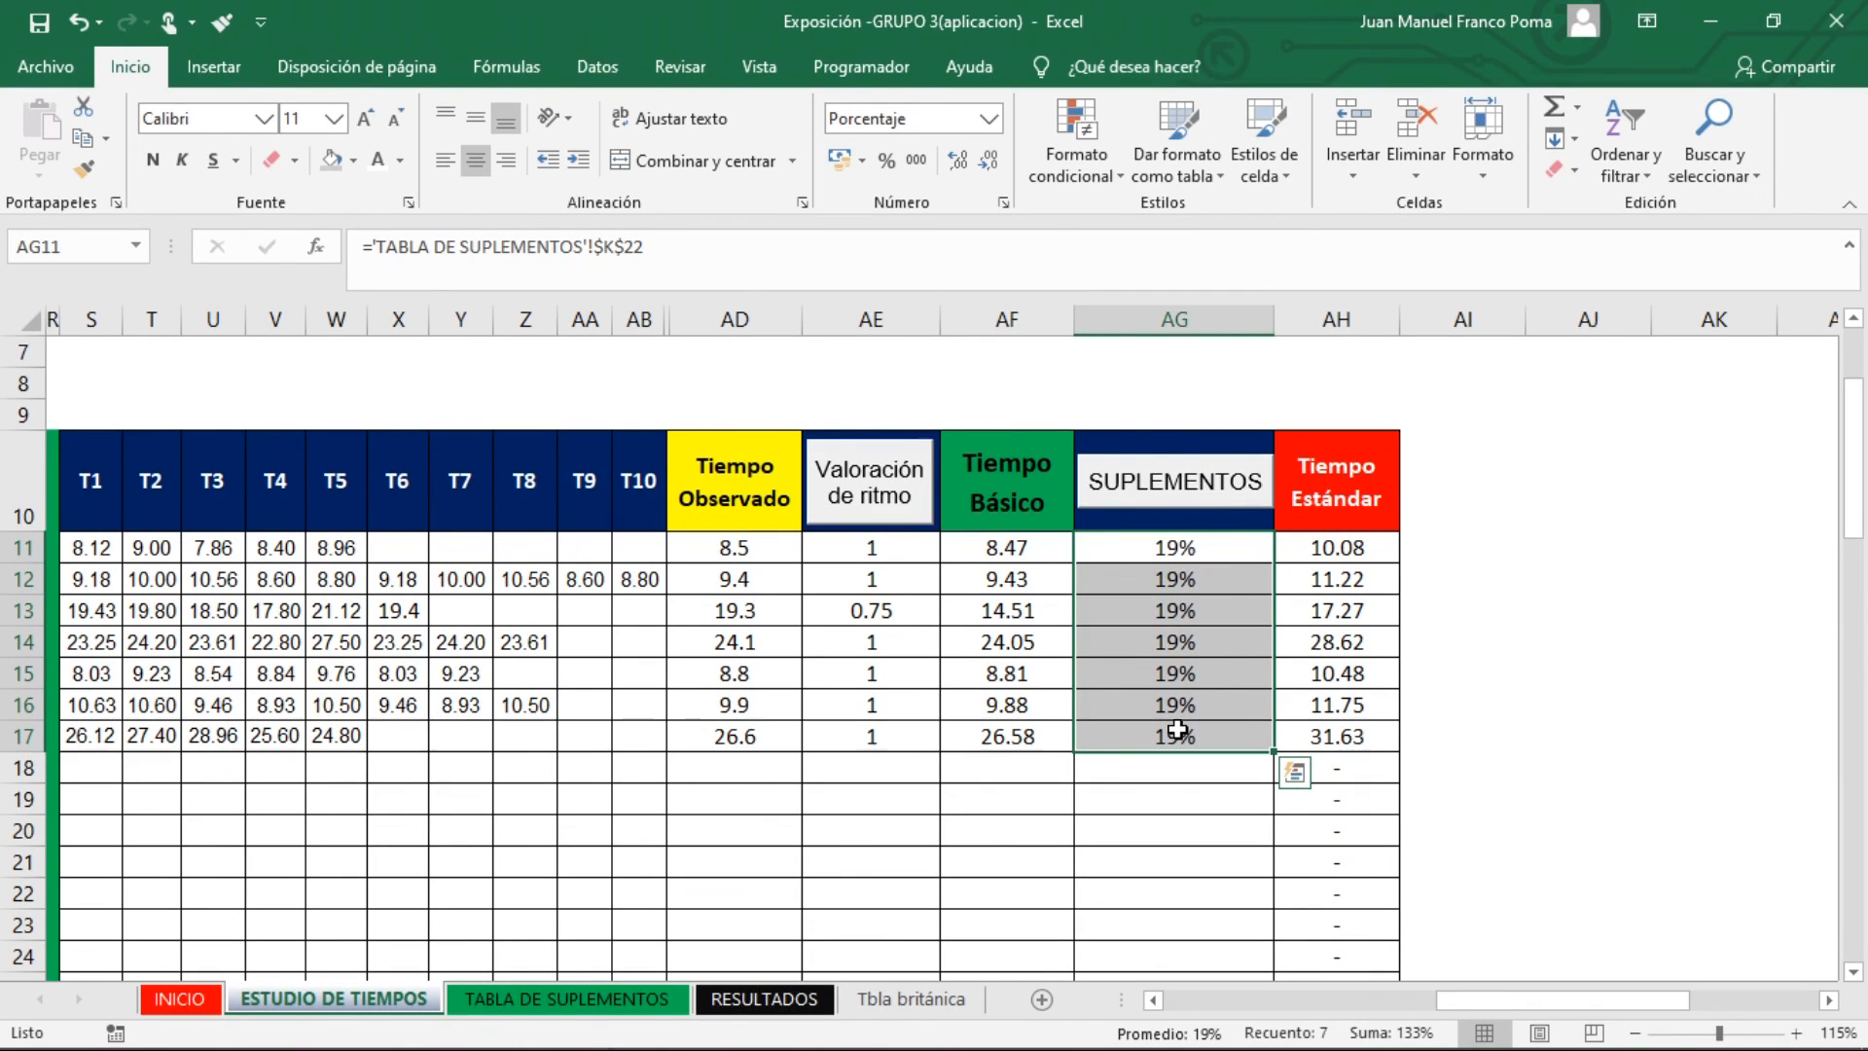
pyautogui.moveTo(1519, 1007); pyautogui.dragTo(1444, 1015)
pyautogui.moveTo(292, 554); pyautogui.dragTo(834, 731)
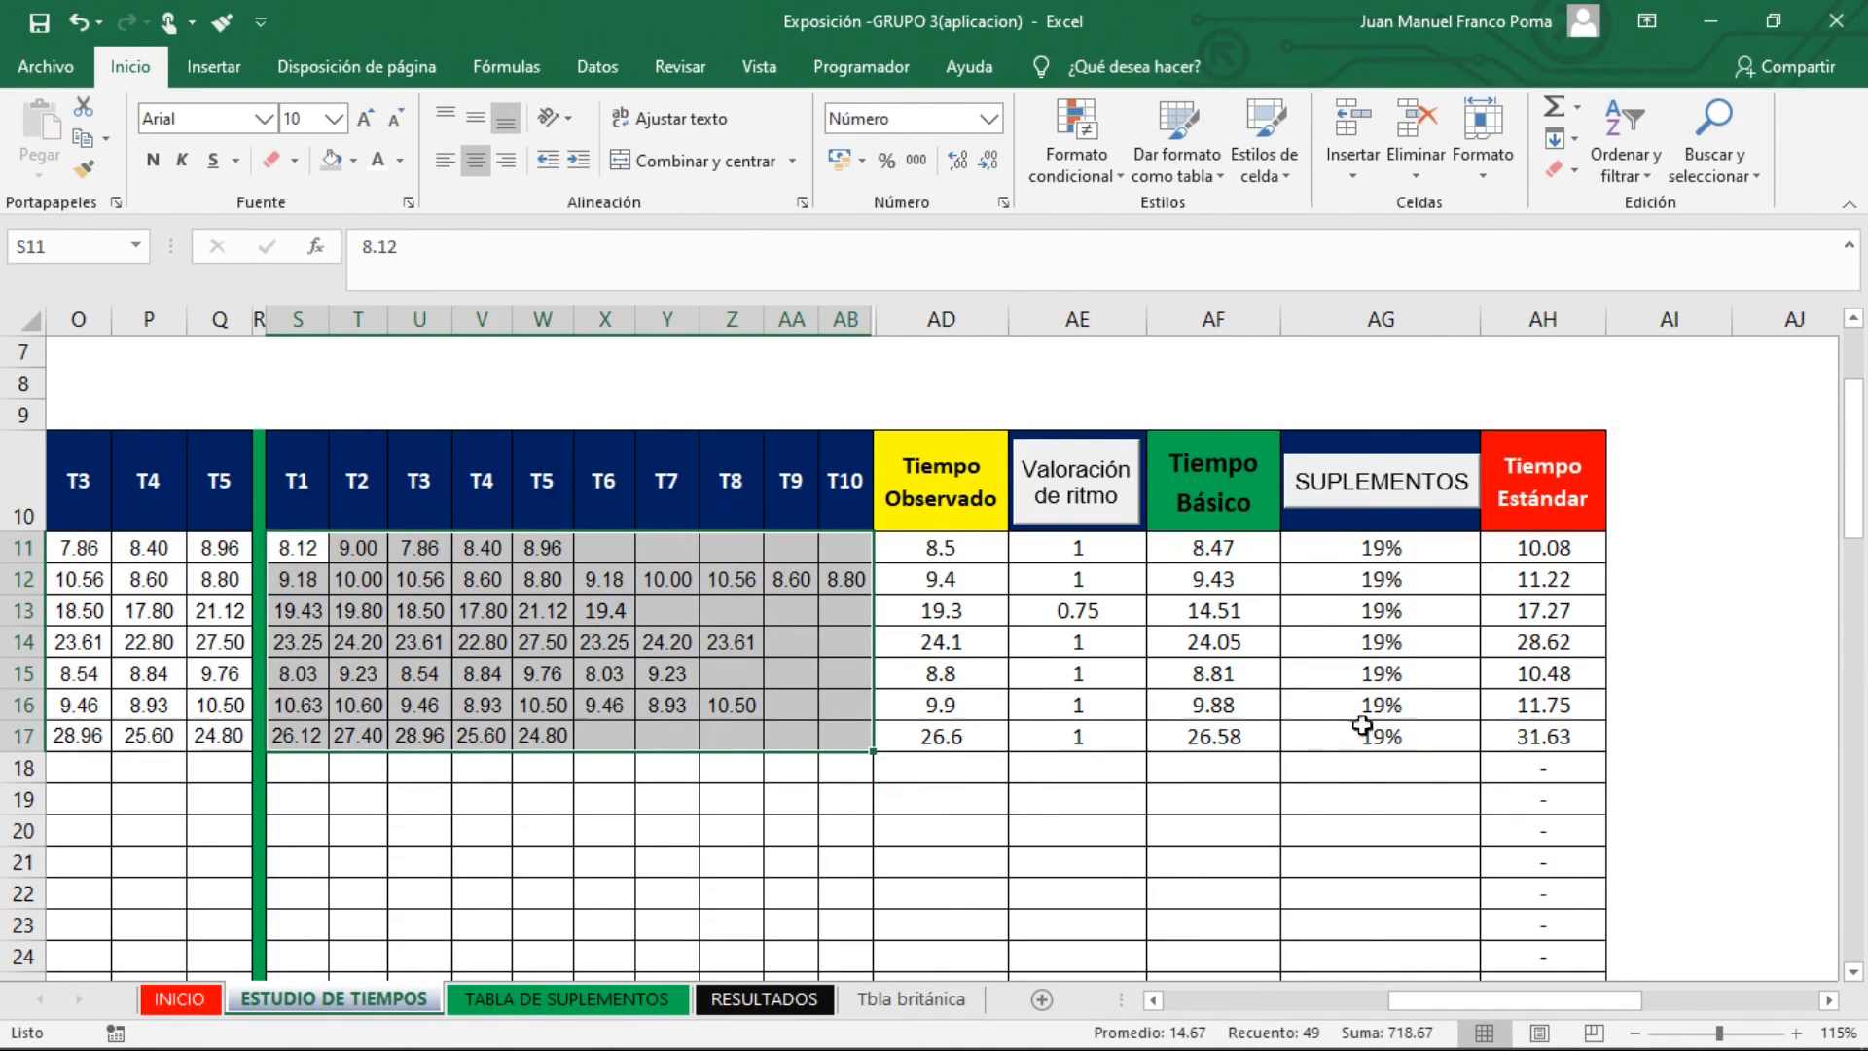
pyautogui.moveTo(1398, 548); pyautogui.dragTo(1397, 730)
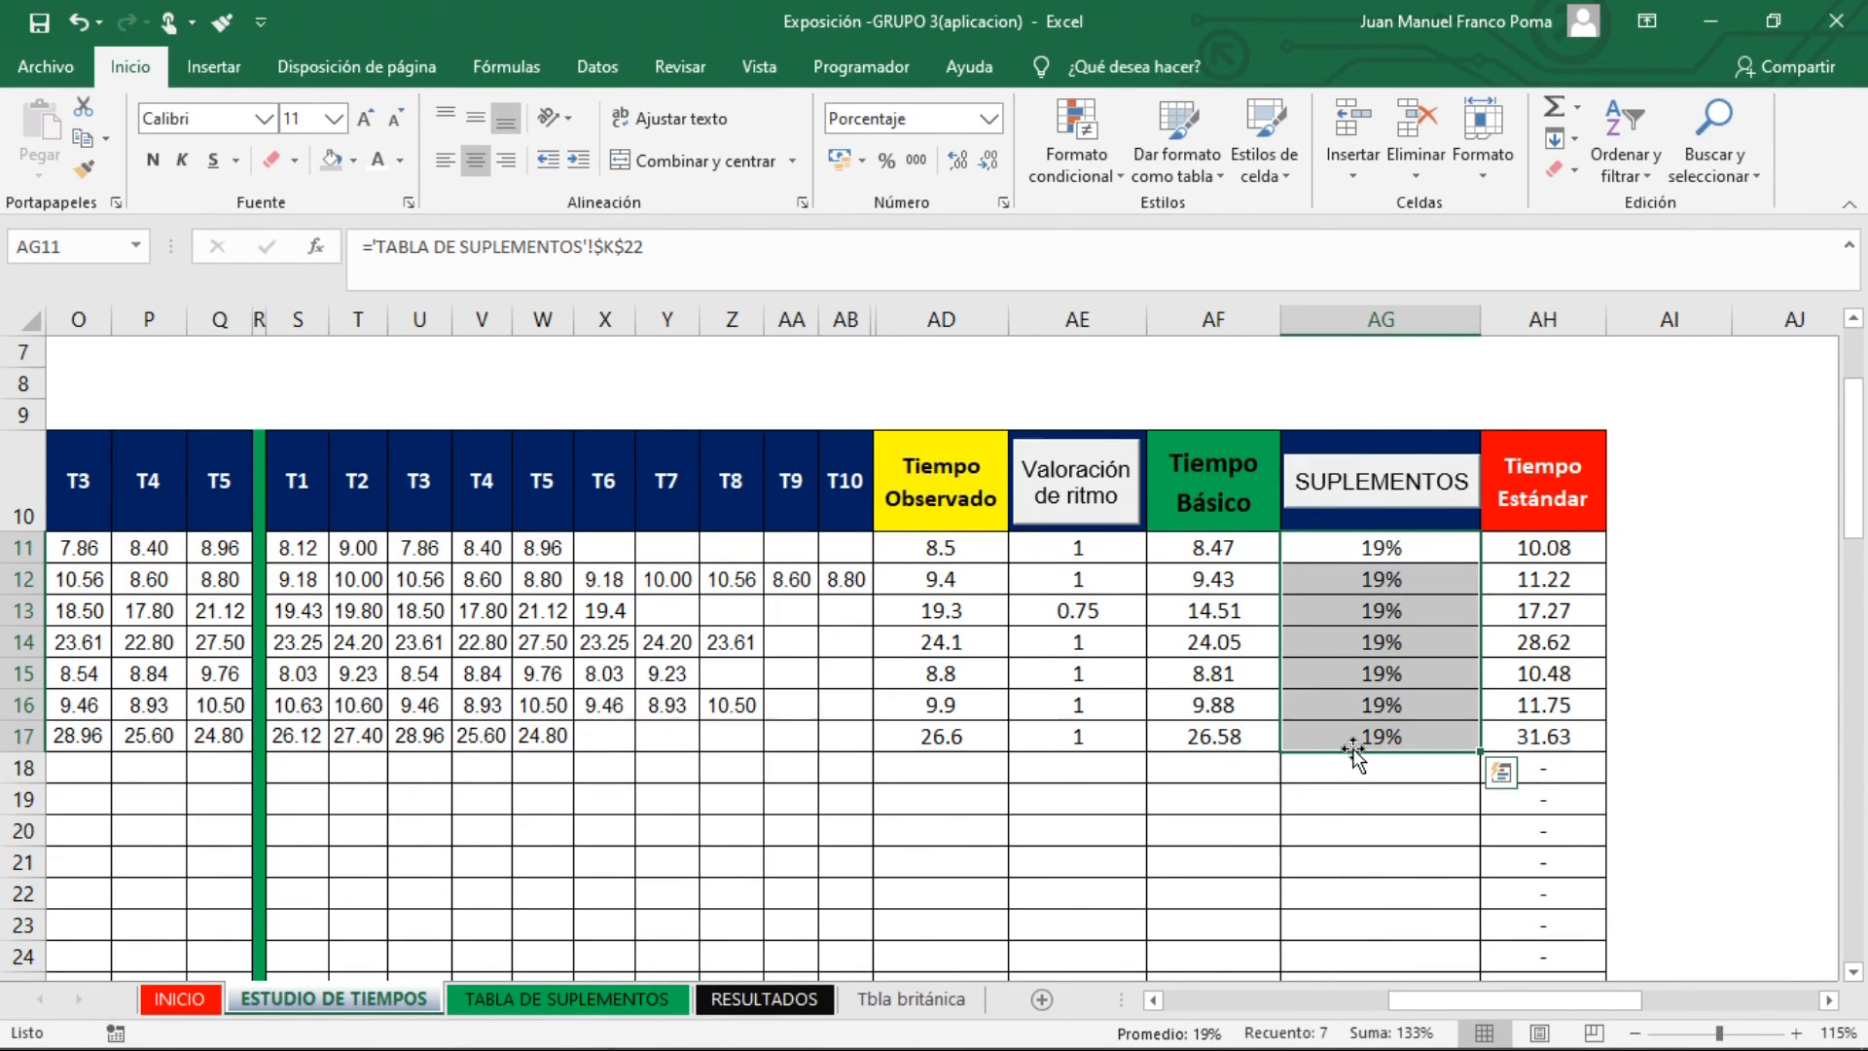
pyautogui.moveTo(1418, 545); pyautogui.dragTo(1413, 747)
pyautogui.click(1710, 688)
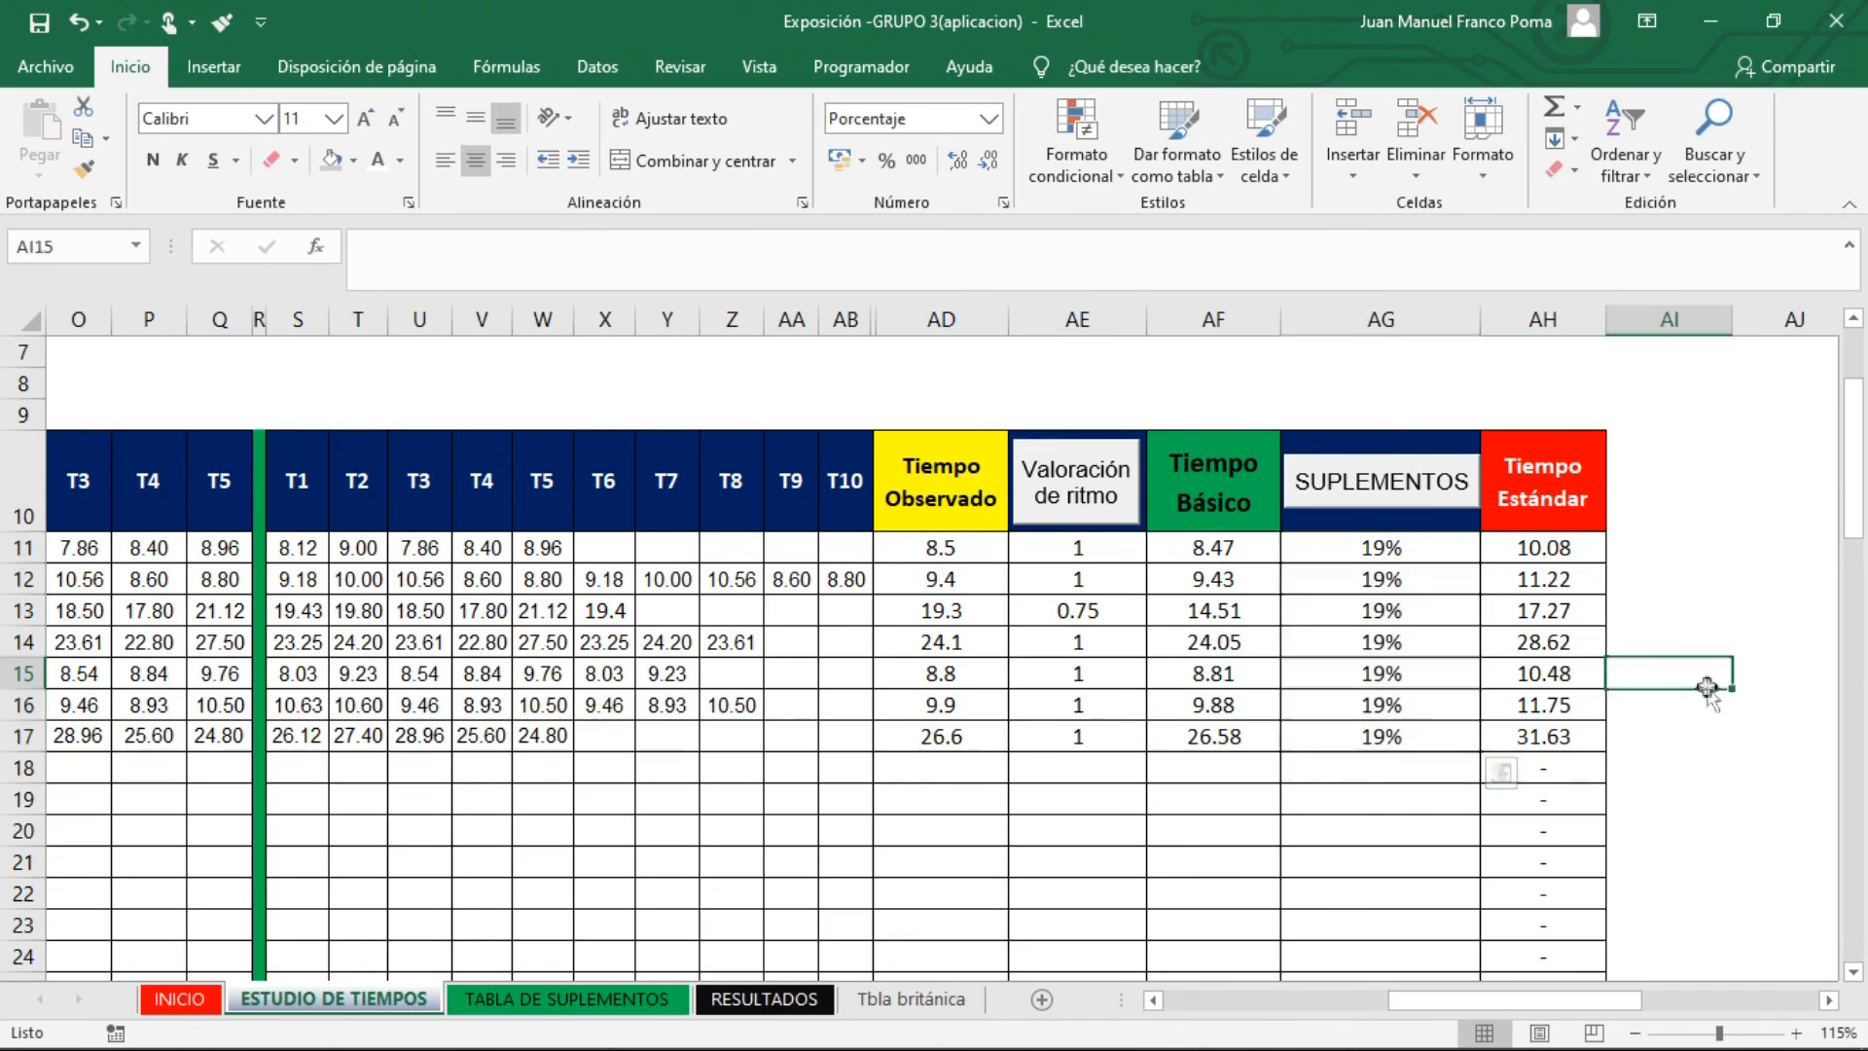
pyautogui.click(1545, 547)
pyautogui.moveTo(1563, 547); pyautogui.dragTo(1557, 742)
# Return to the INICIO sheet and open the RESULTADOS sheet from there
pyautogui.moveTo(1528, 1004); pyautogui.dragTo(1303, 1004)
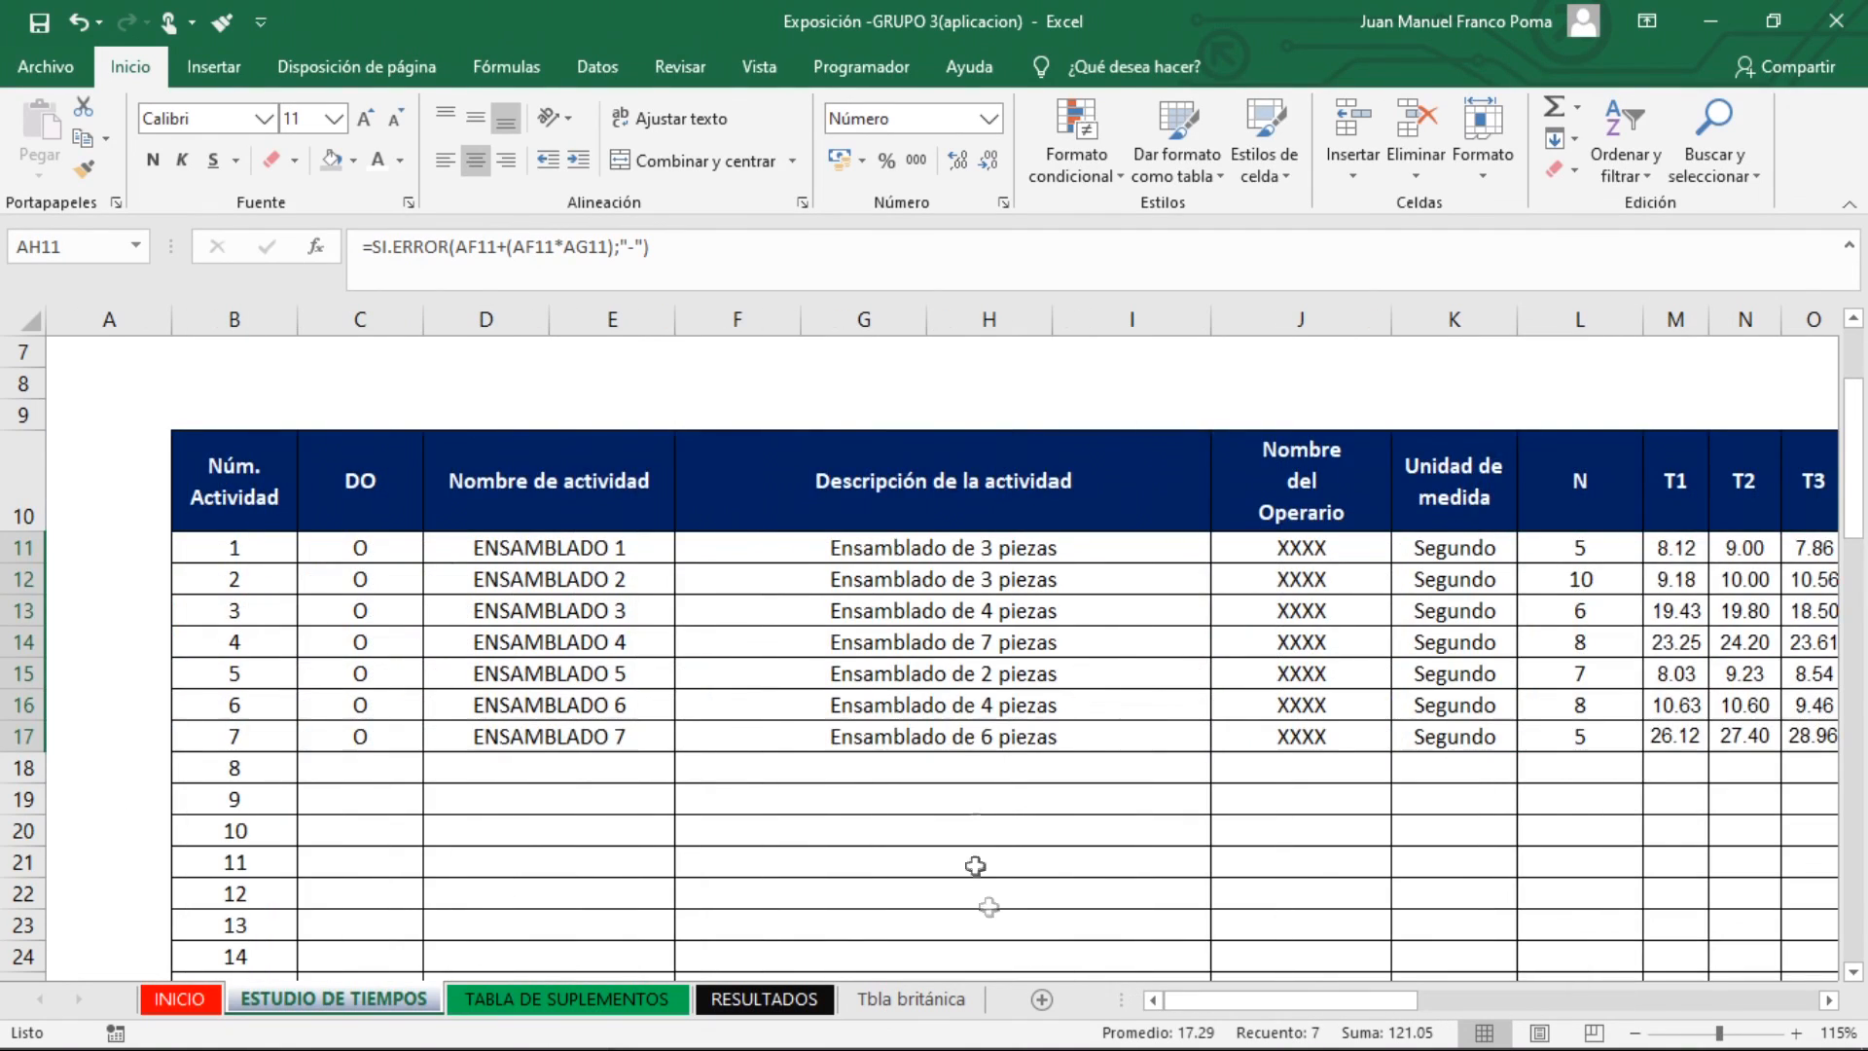
pyautogui.scroll(2, 458, 571)
pyautogui.click(284, 380)
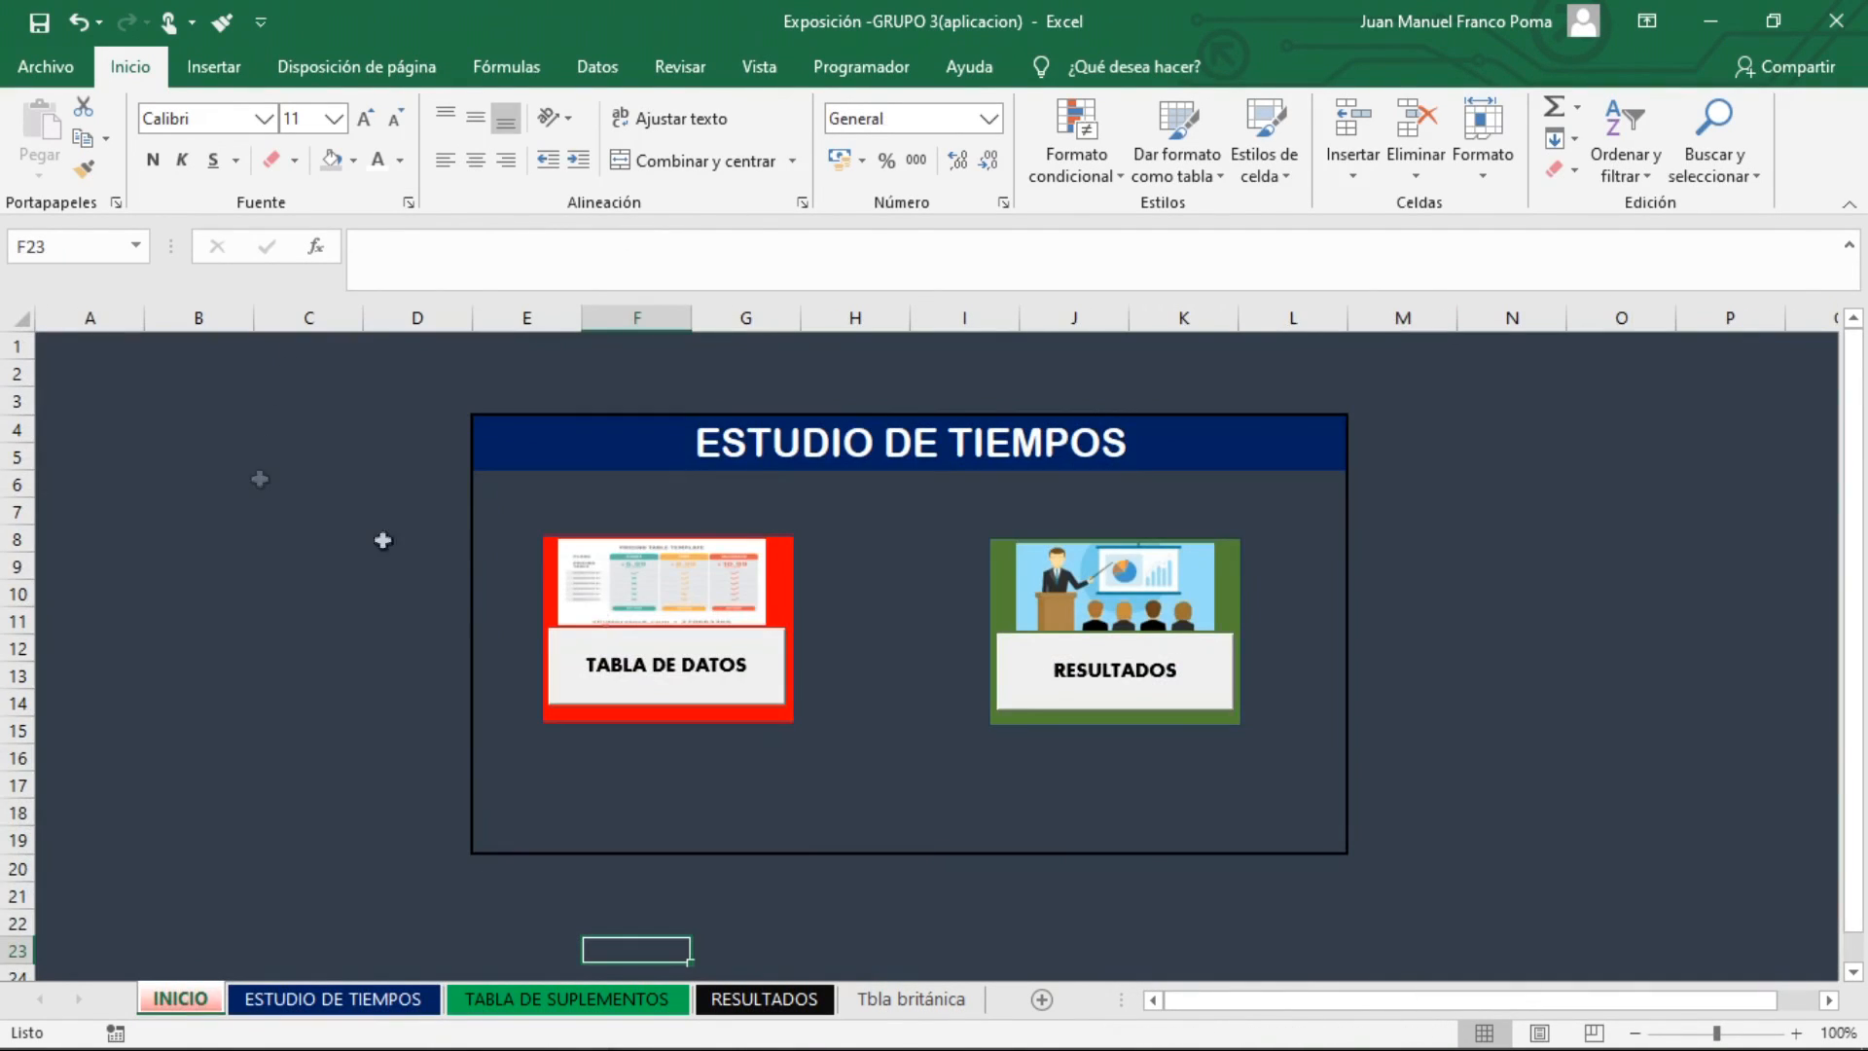
pyautogui.click(1124, 713)
pyautogui.moveTo(1228, 1002); pyautogui.dragTo(1275, 1012)
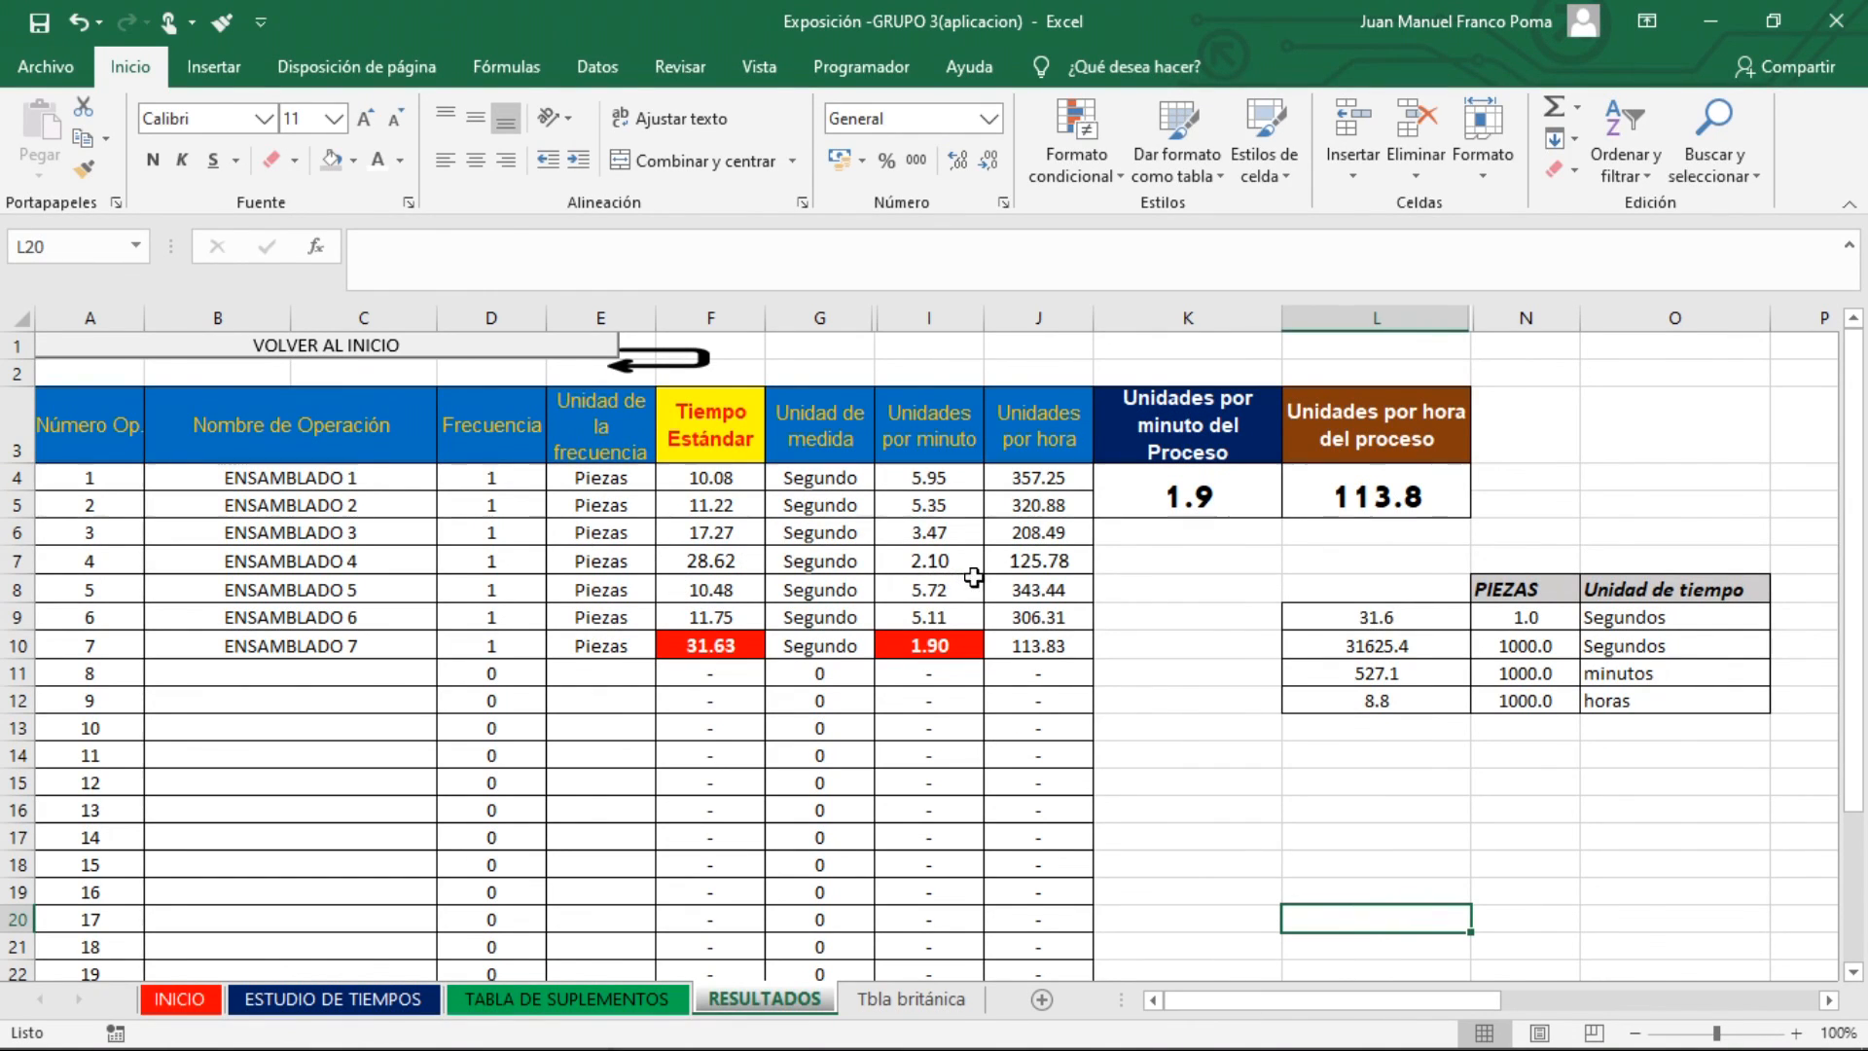
# Examine the operation names ENSAMBLADO 1 to ENSAMBLADO 7 in the results table
pyautogui.click(971, 570)
pyautogui.moveTo(572, 508); pyautogui.dragTo(1070, 623)
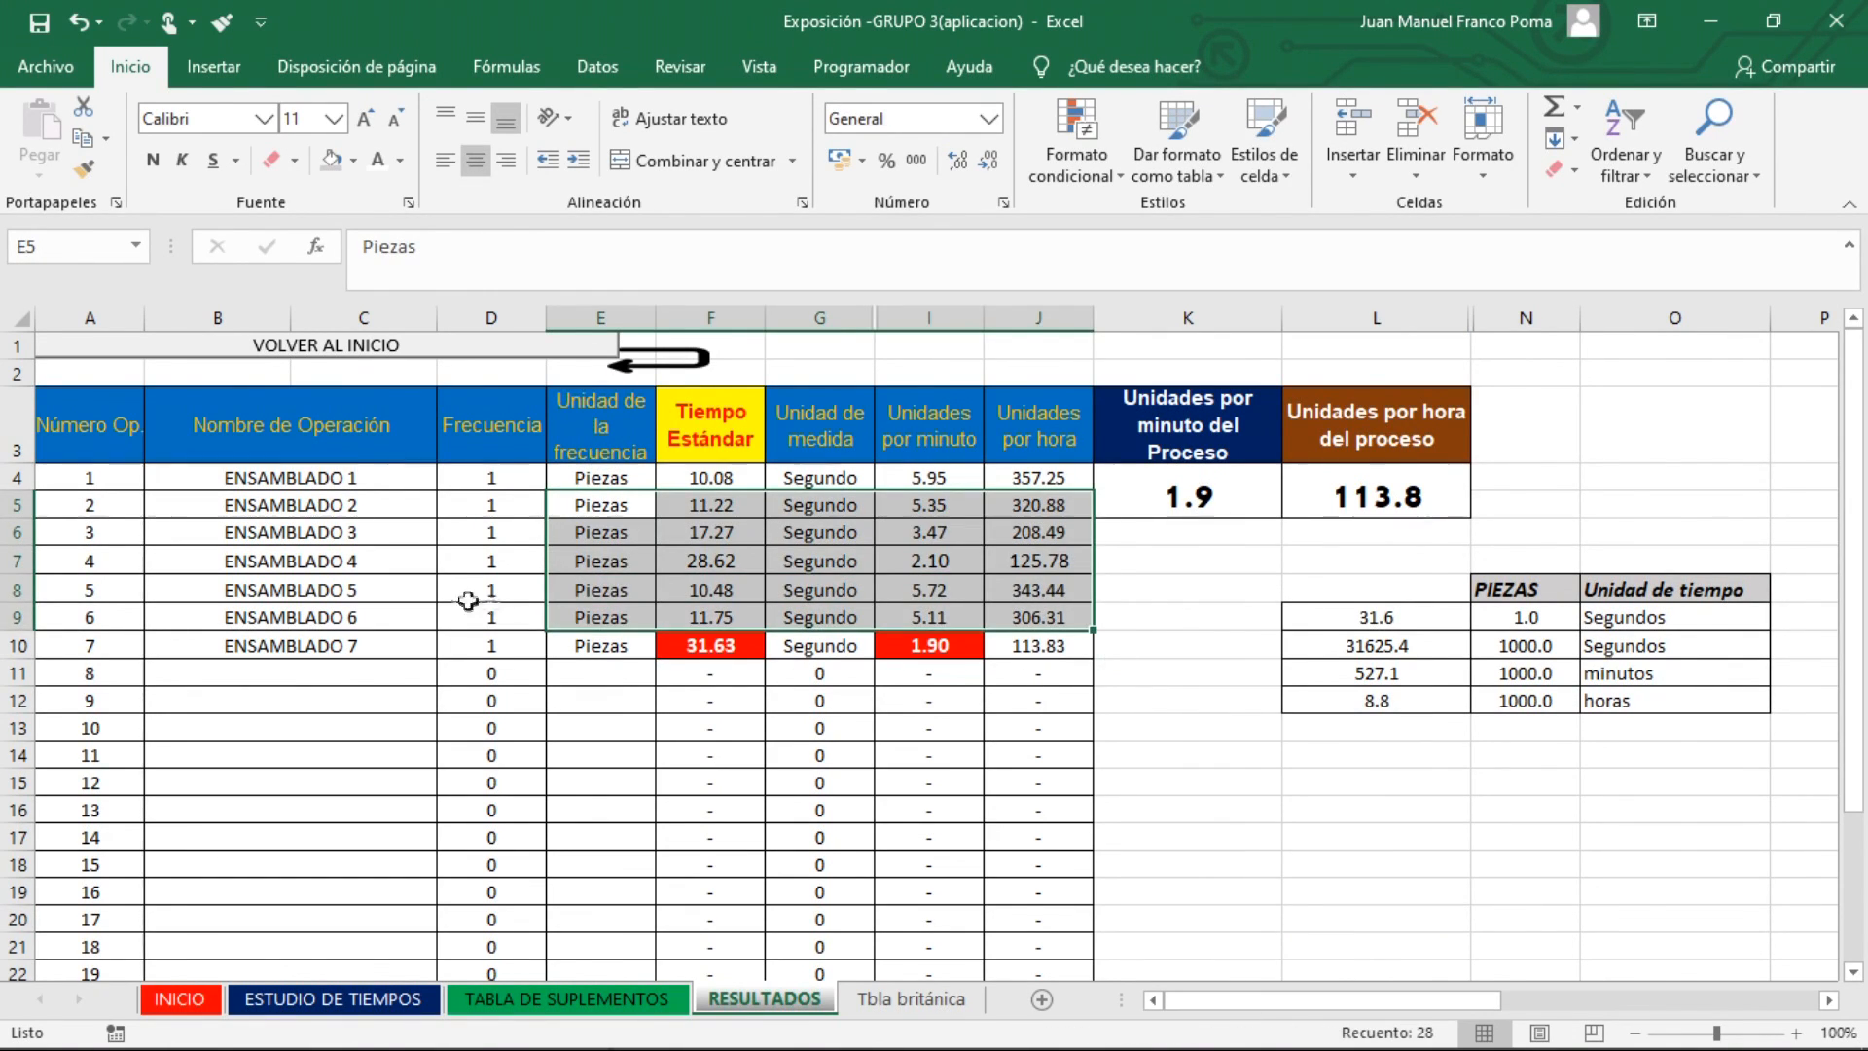
pyautogui.click(434, 588)
pyautogui.click(204, 508)
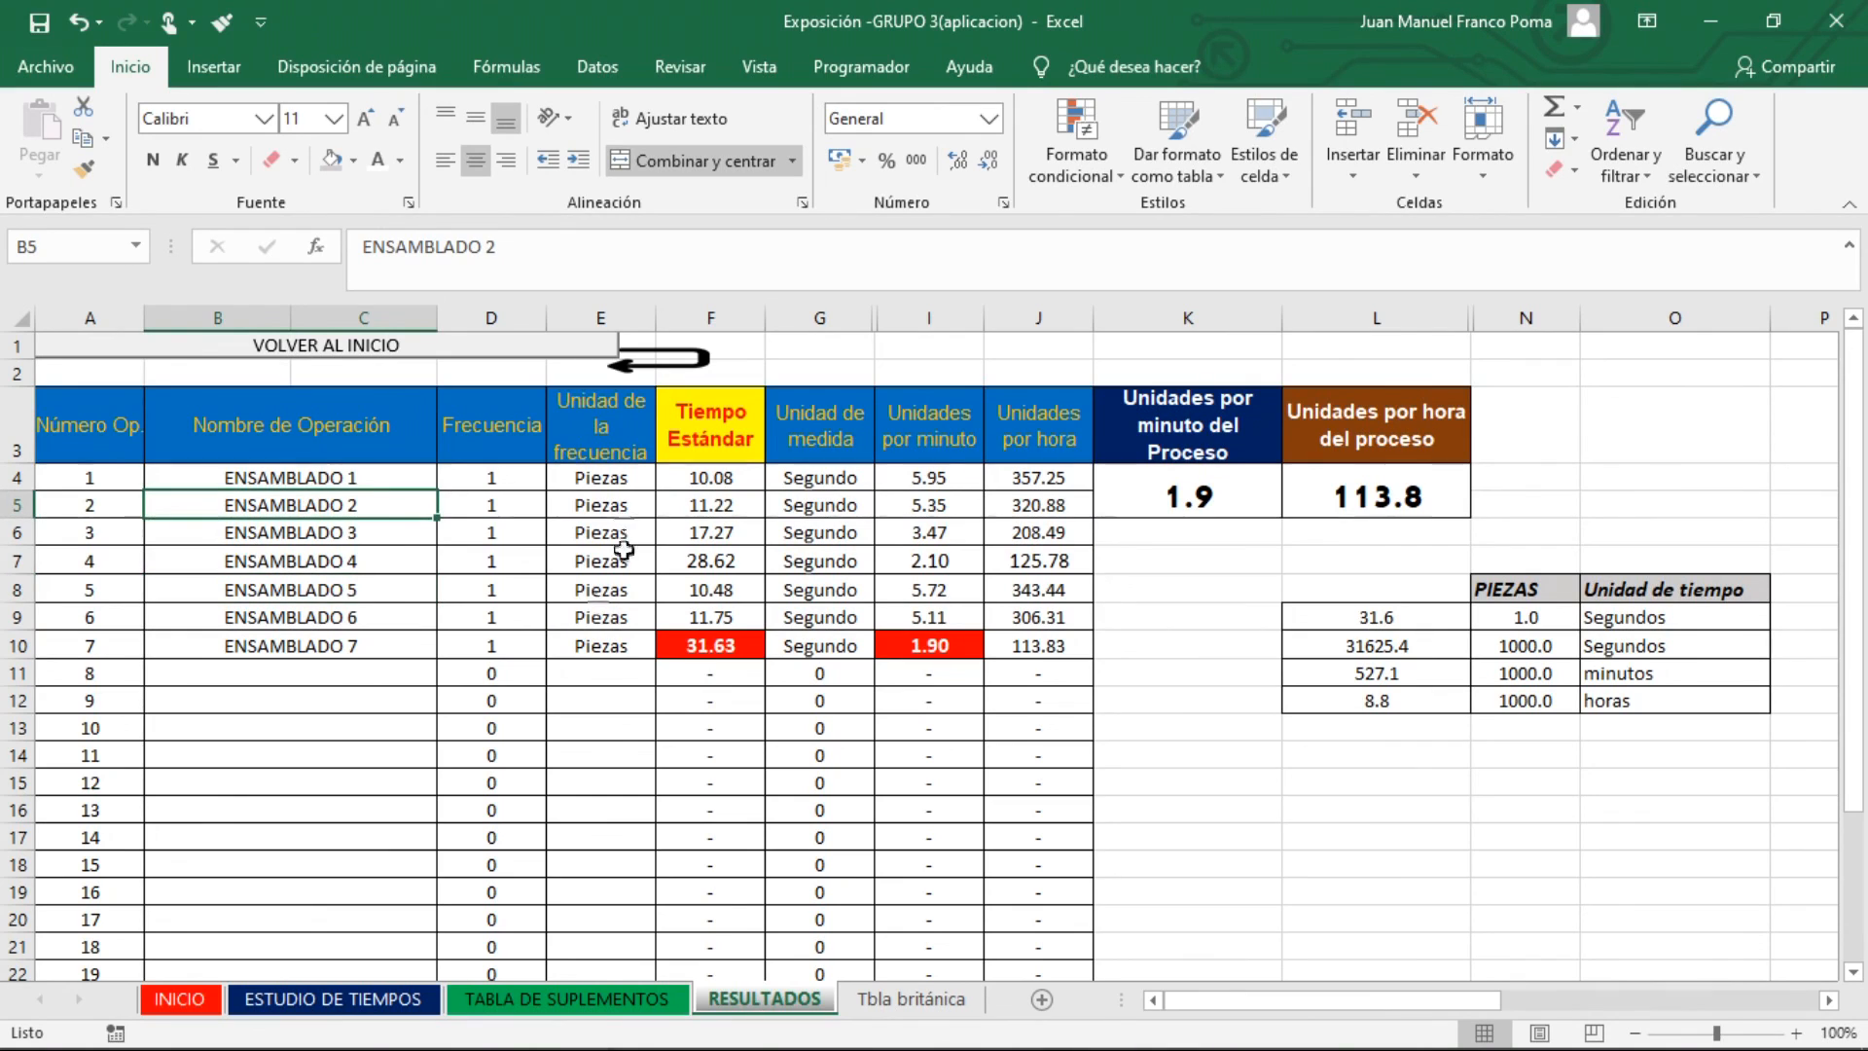
pyautogui.click(282, 543)
pyautogui.moveTo(280, 477); pyautogui.dragTo(287, 645)
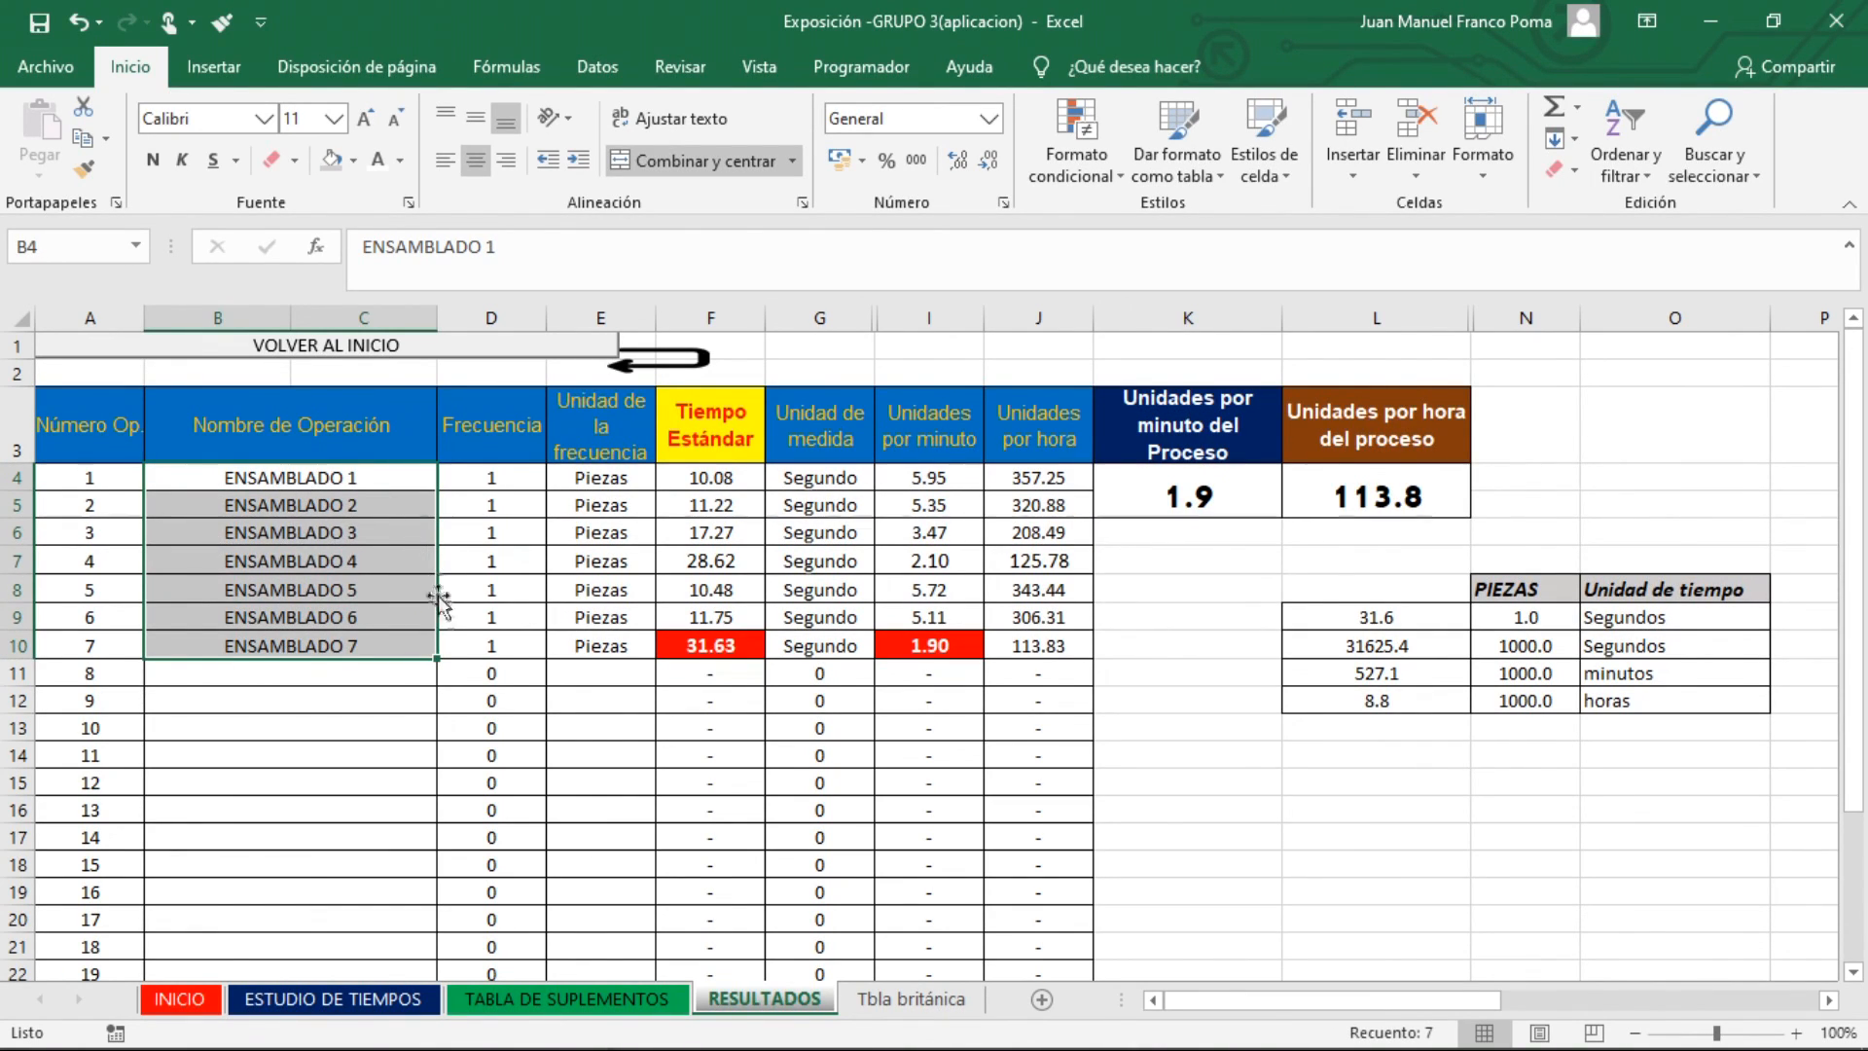
# Review the frequency, frequency unit, Tiempo Estándar, unit of measure, and units per minute and per hour of the seven operations
pyautogui.click(517, 619)
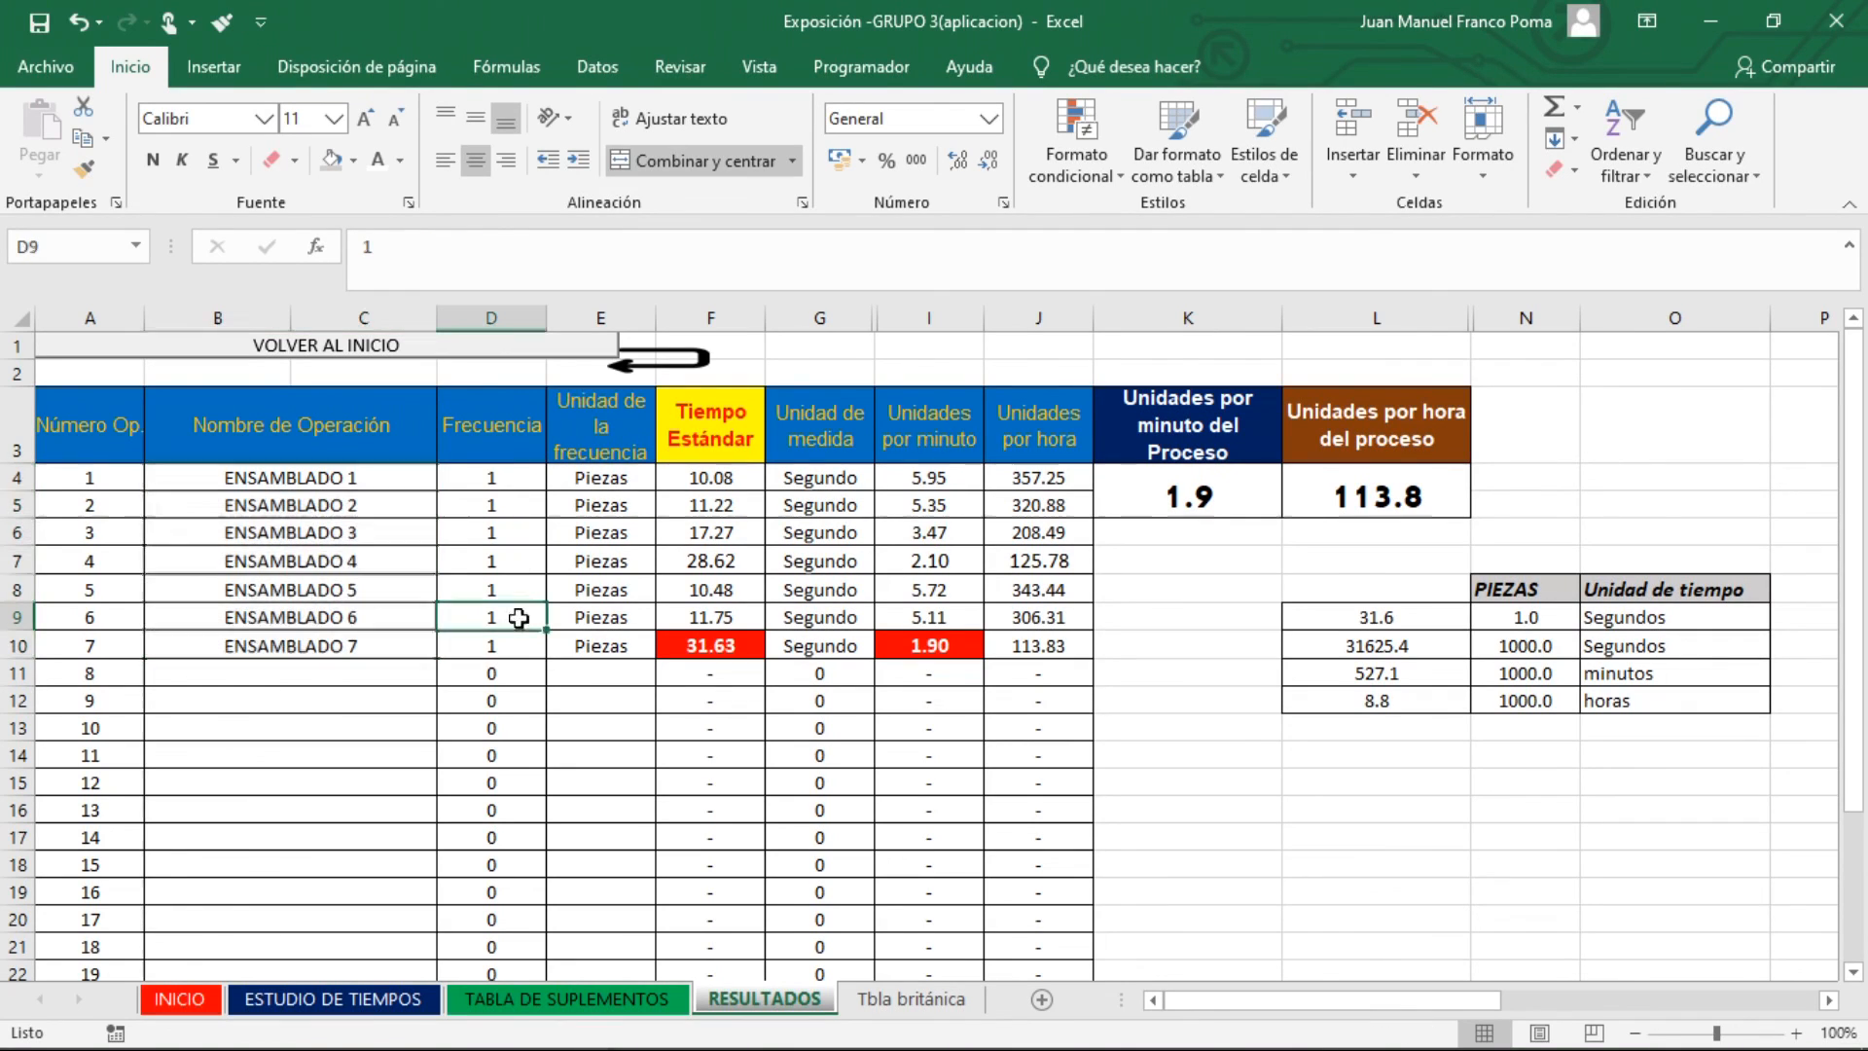
pyautogui.moveTo(498, 481); pyautogui.dragTo(497, 627)
pyautogui.click(602, 623)
pyautogui.moveTo(600, 478); pyautogui.dragTo(609, 619)
pyautogui.moveTo(711, 478); pyautogui.dragTo(710, 645)
pyautogui.click(930, 645)
pyautogui.moveTo(821, 478); pyautogui.dragTo(820, 617)
pyautogui.click(929, 590)
pyautogui.moveTo(932, 478); pyautogui.dragTo(1039, 645)
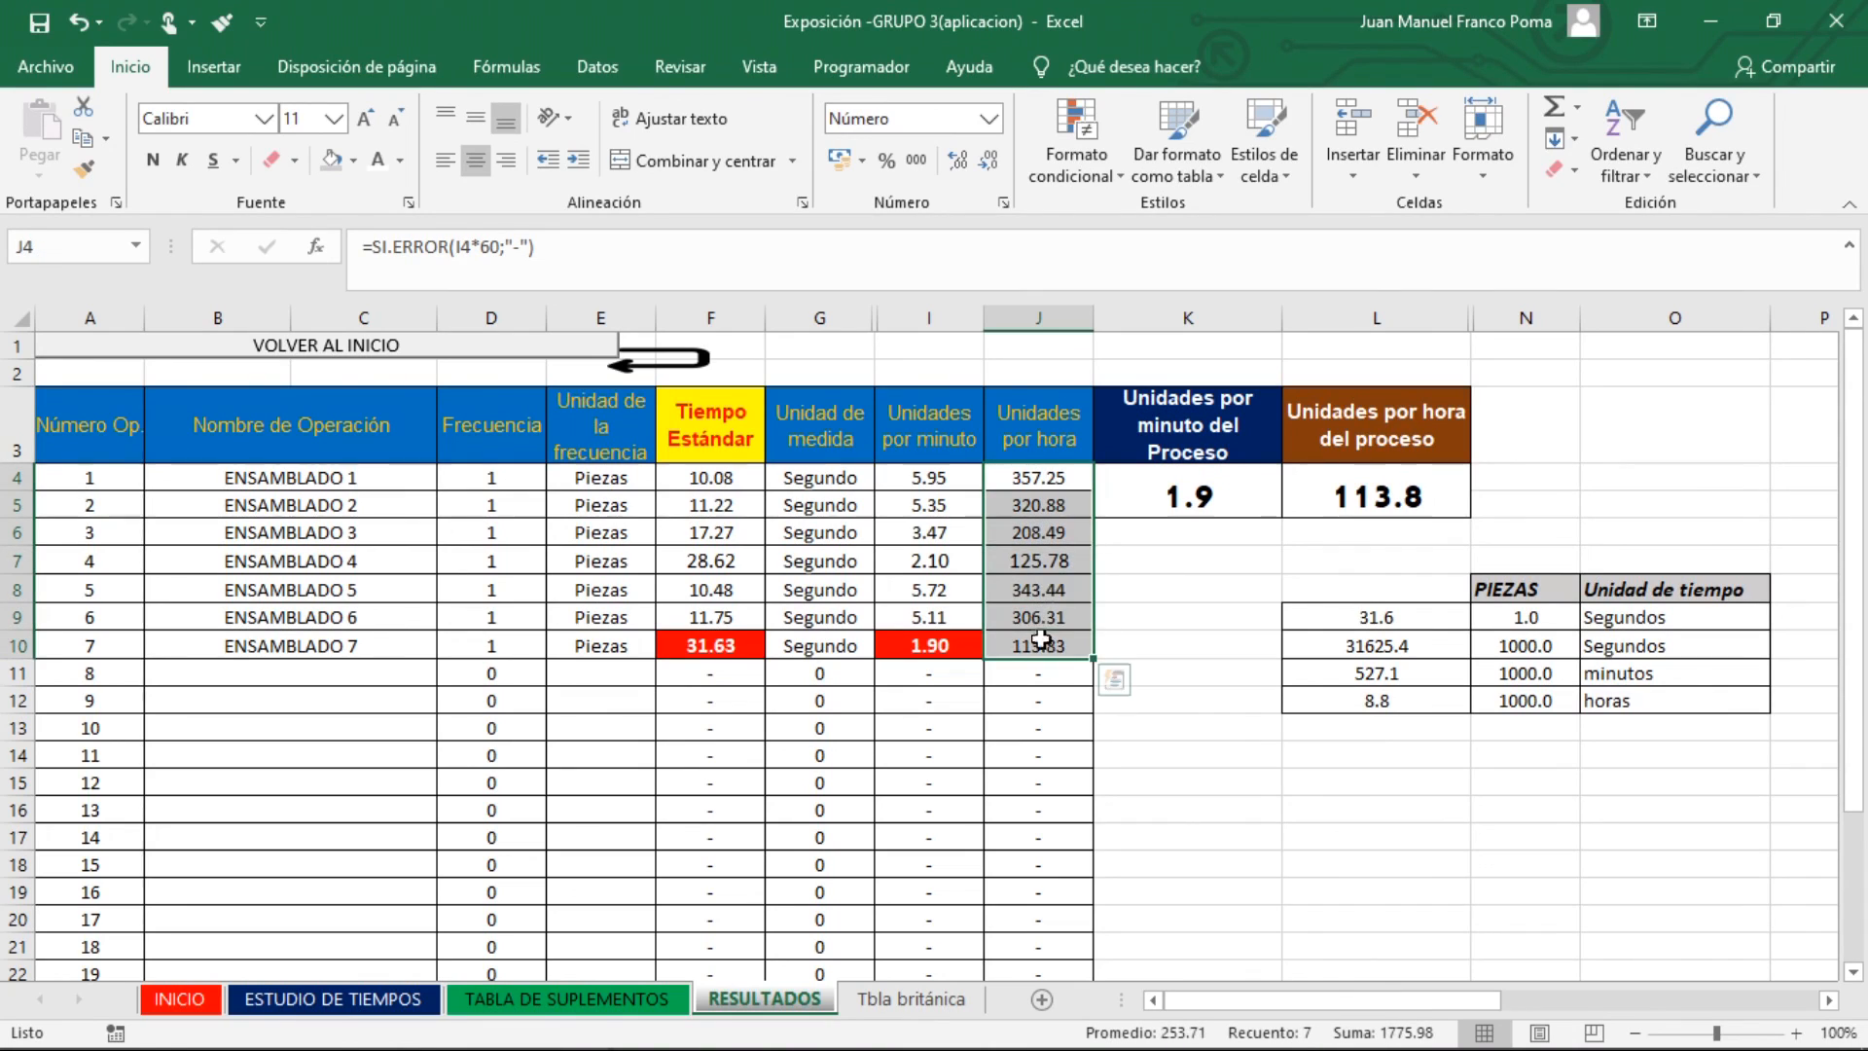
# Inspect the process units-per-minute formula and compare the Tiempo Estándar of ENSAMBLADO 7 with the other operations
pyautogui.click(1209, 504)
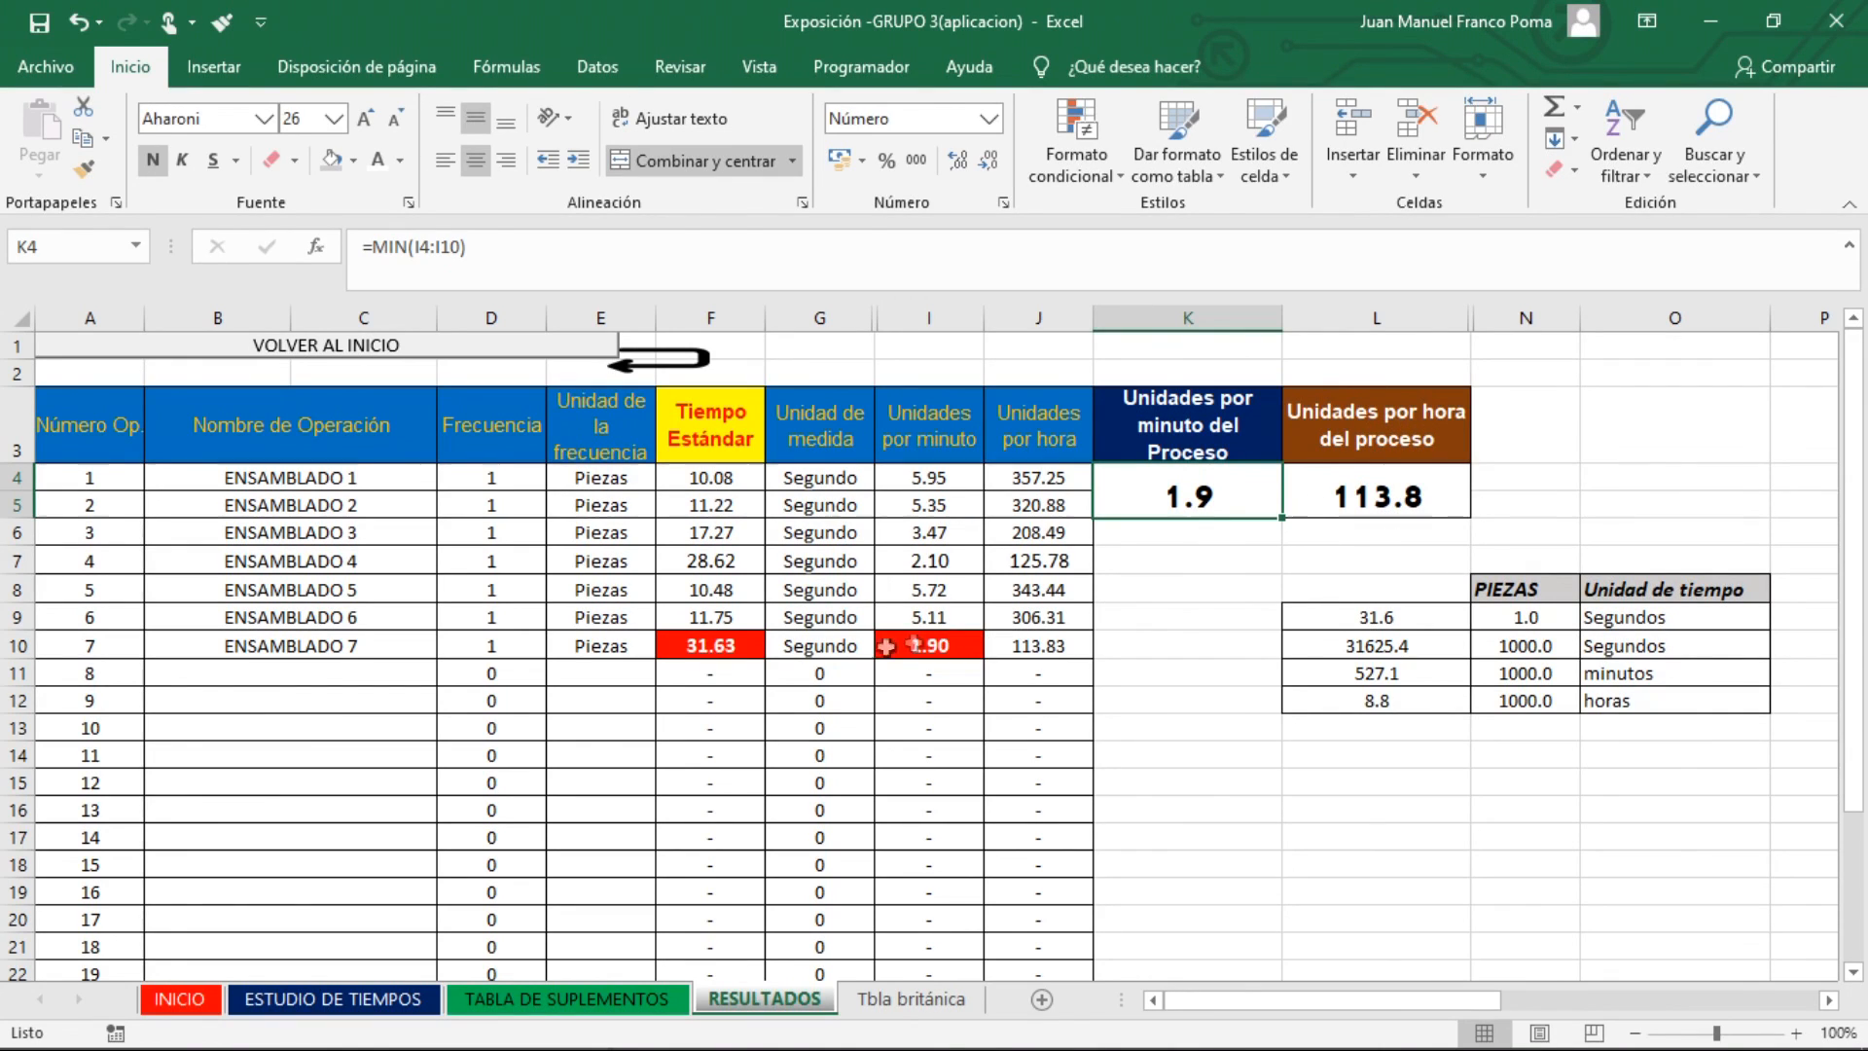
pyautogui.click(754, 588)
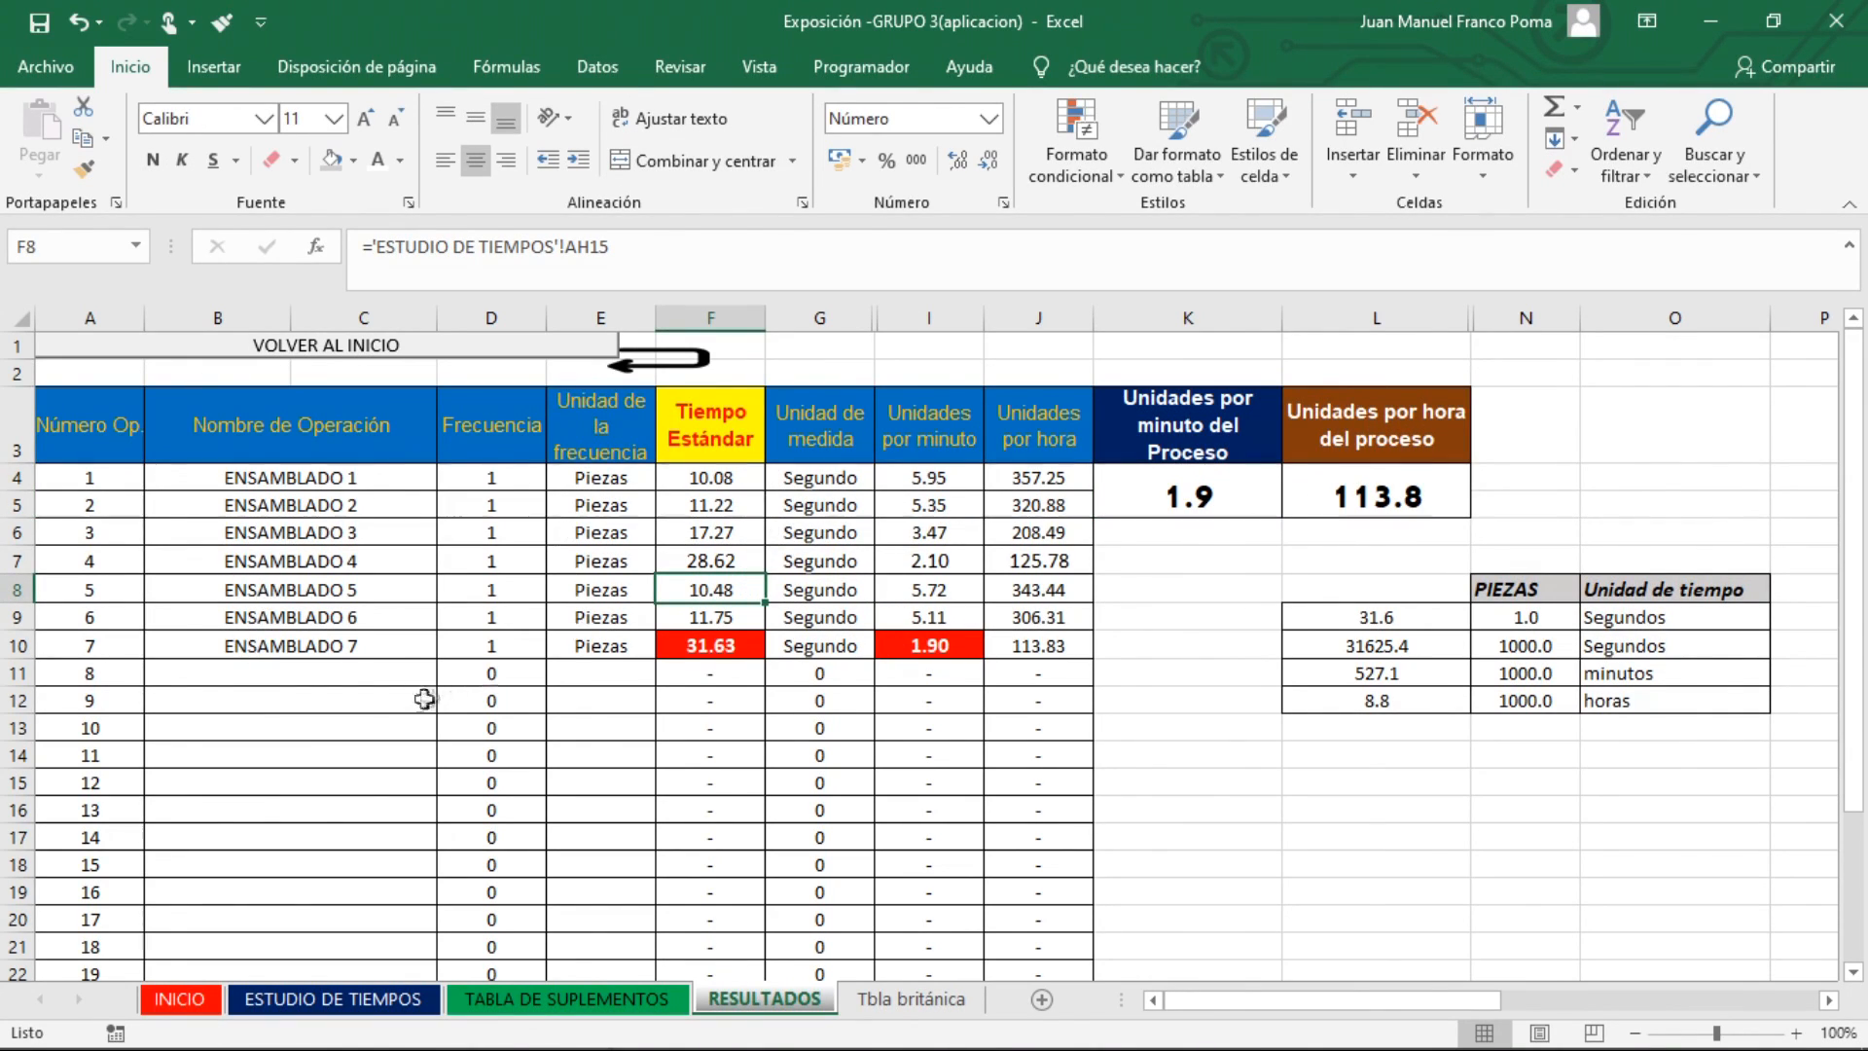
pyautogui.click(728, 648)
pyautogui.click(822, 648)
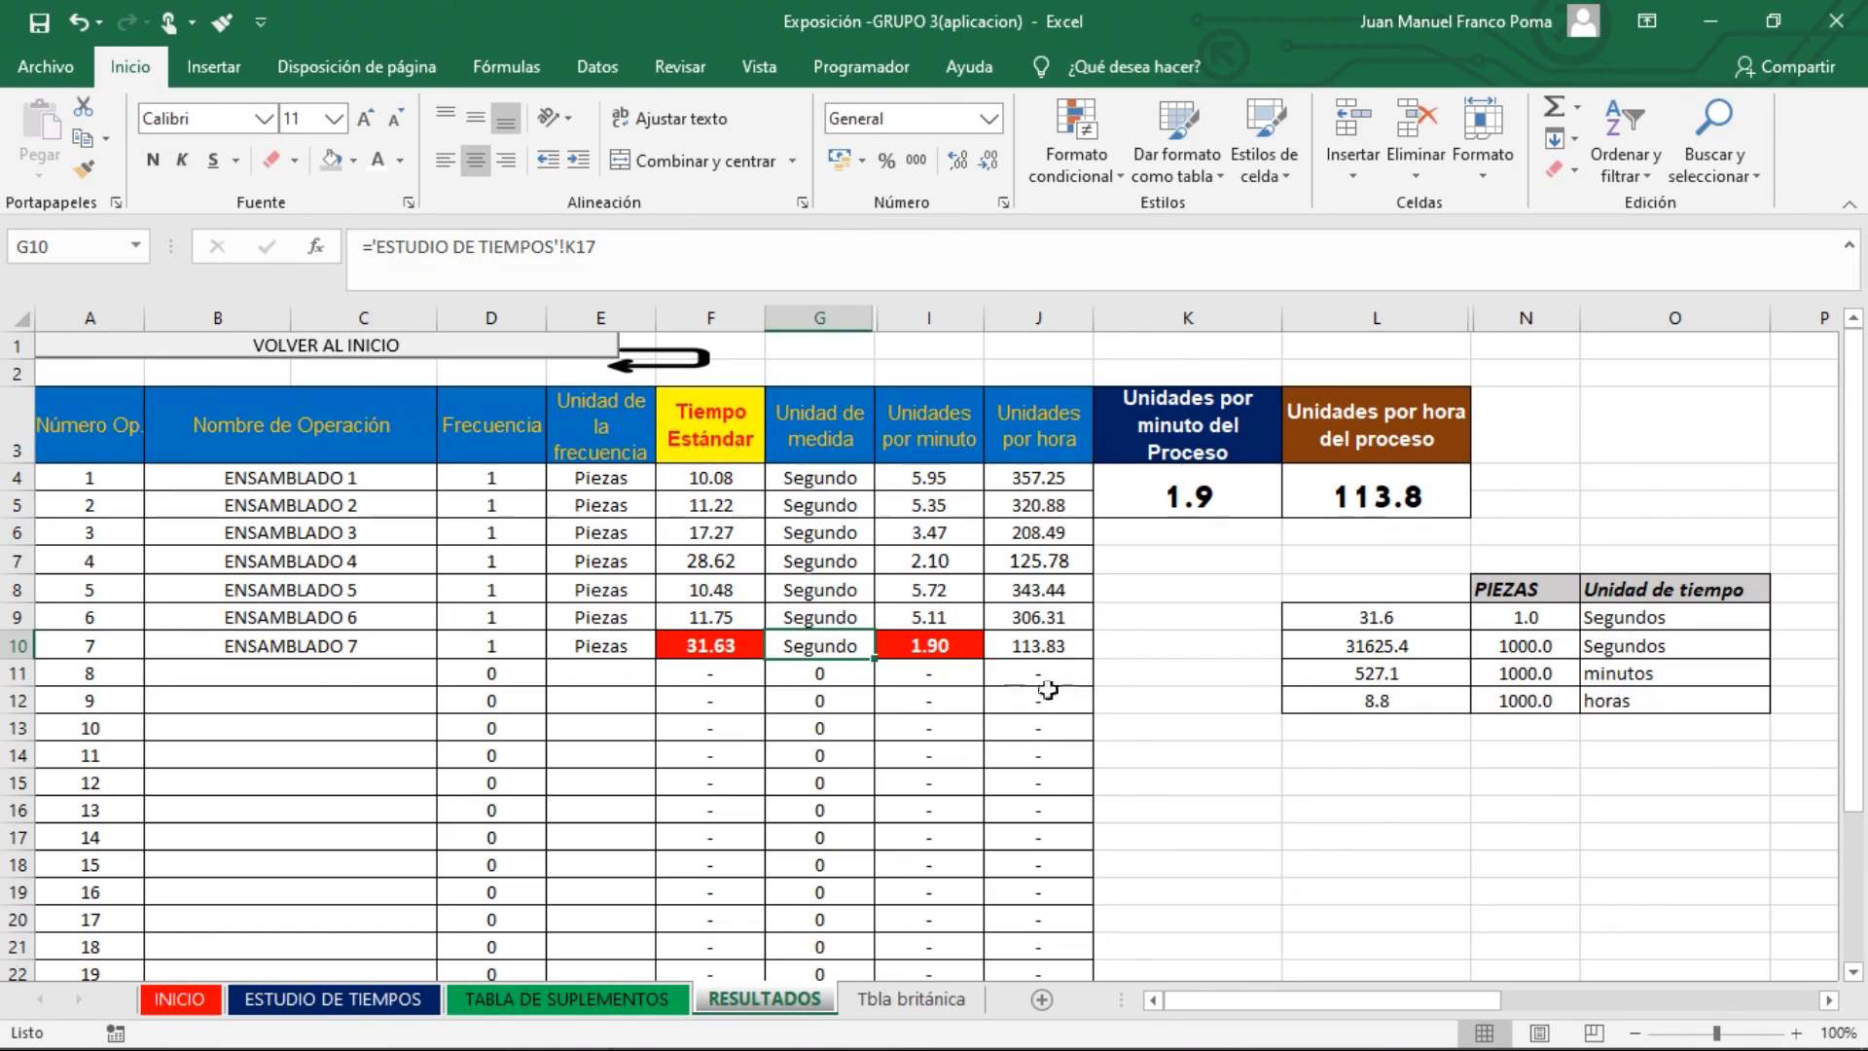
pyautogui.click(966, 673)
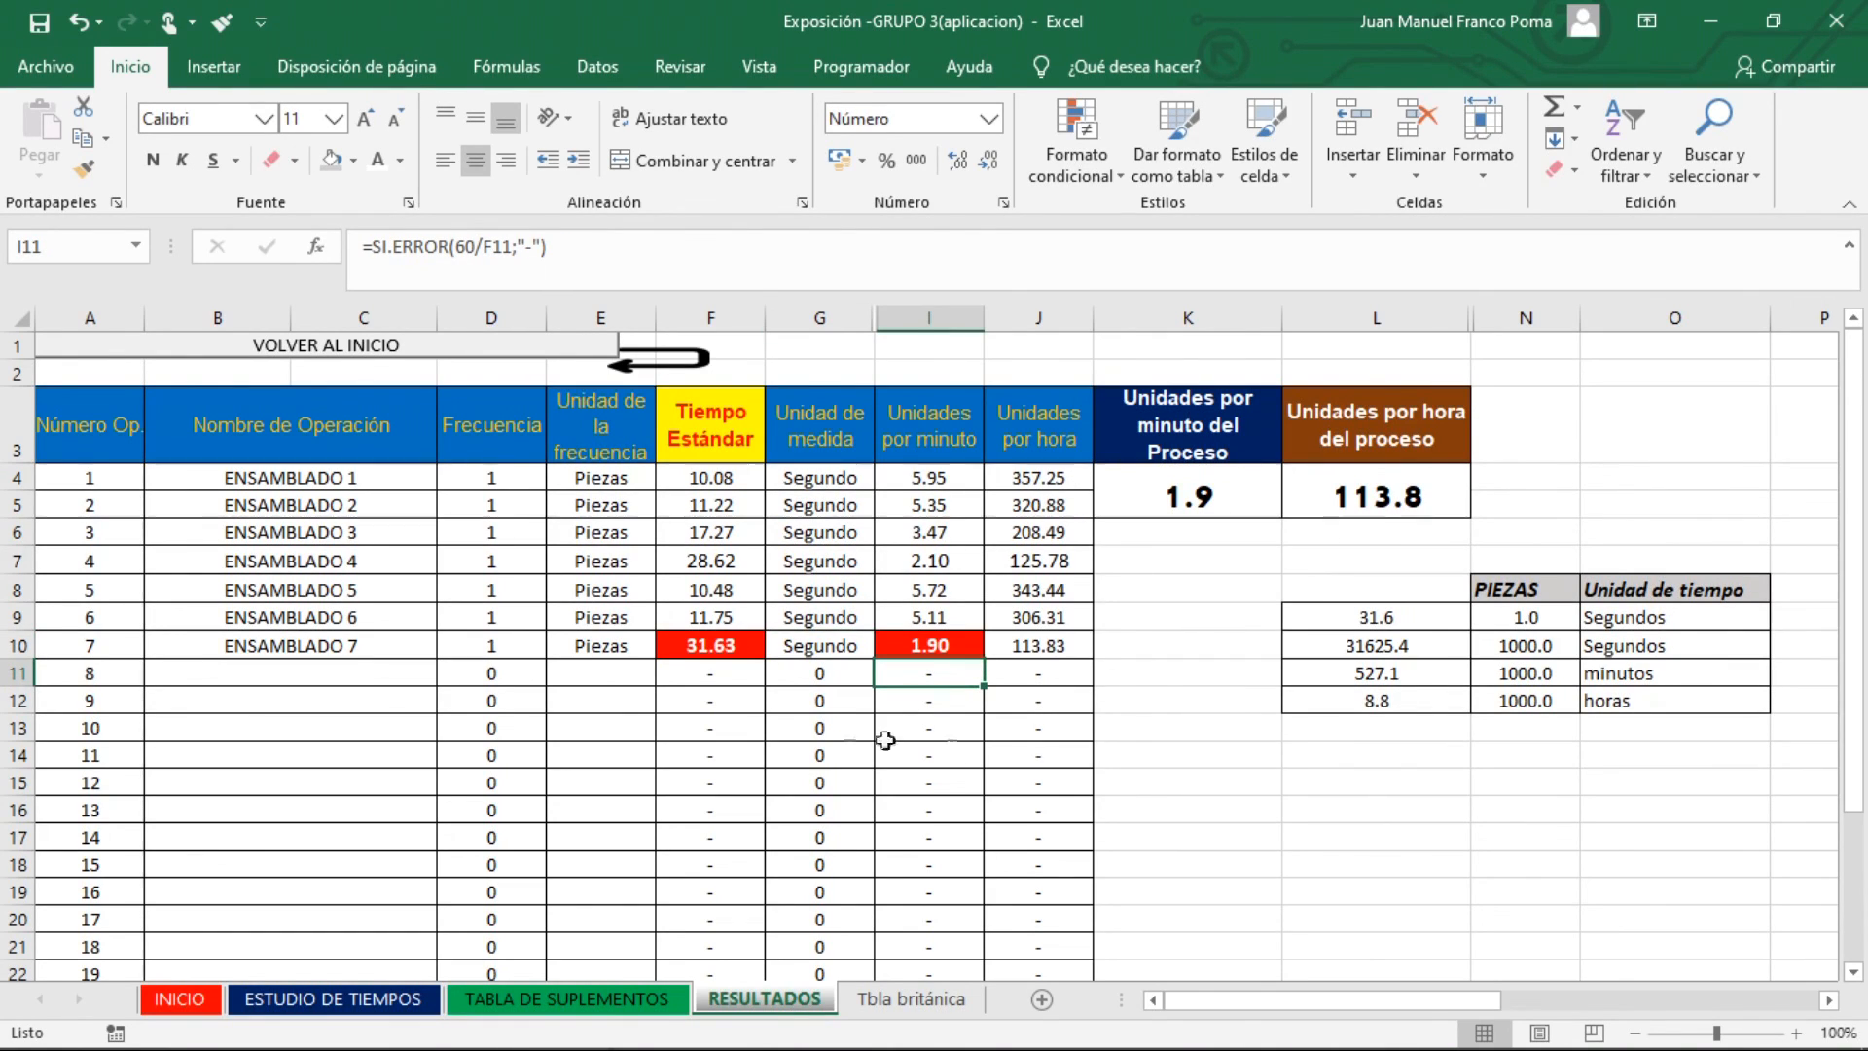
pyautogui.click(726, 647)
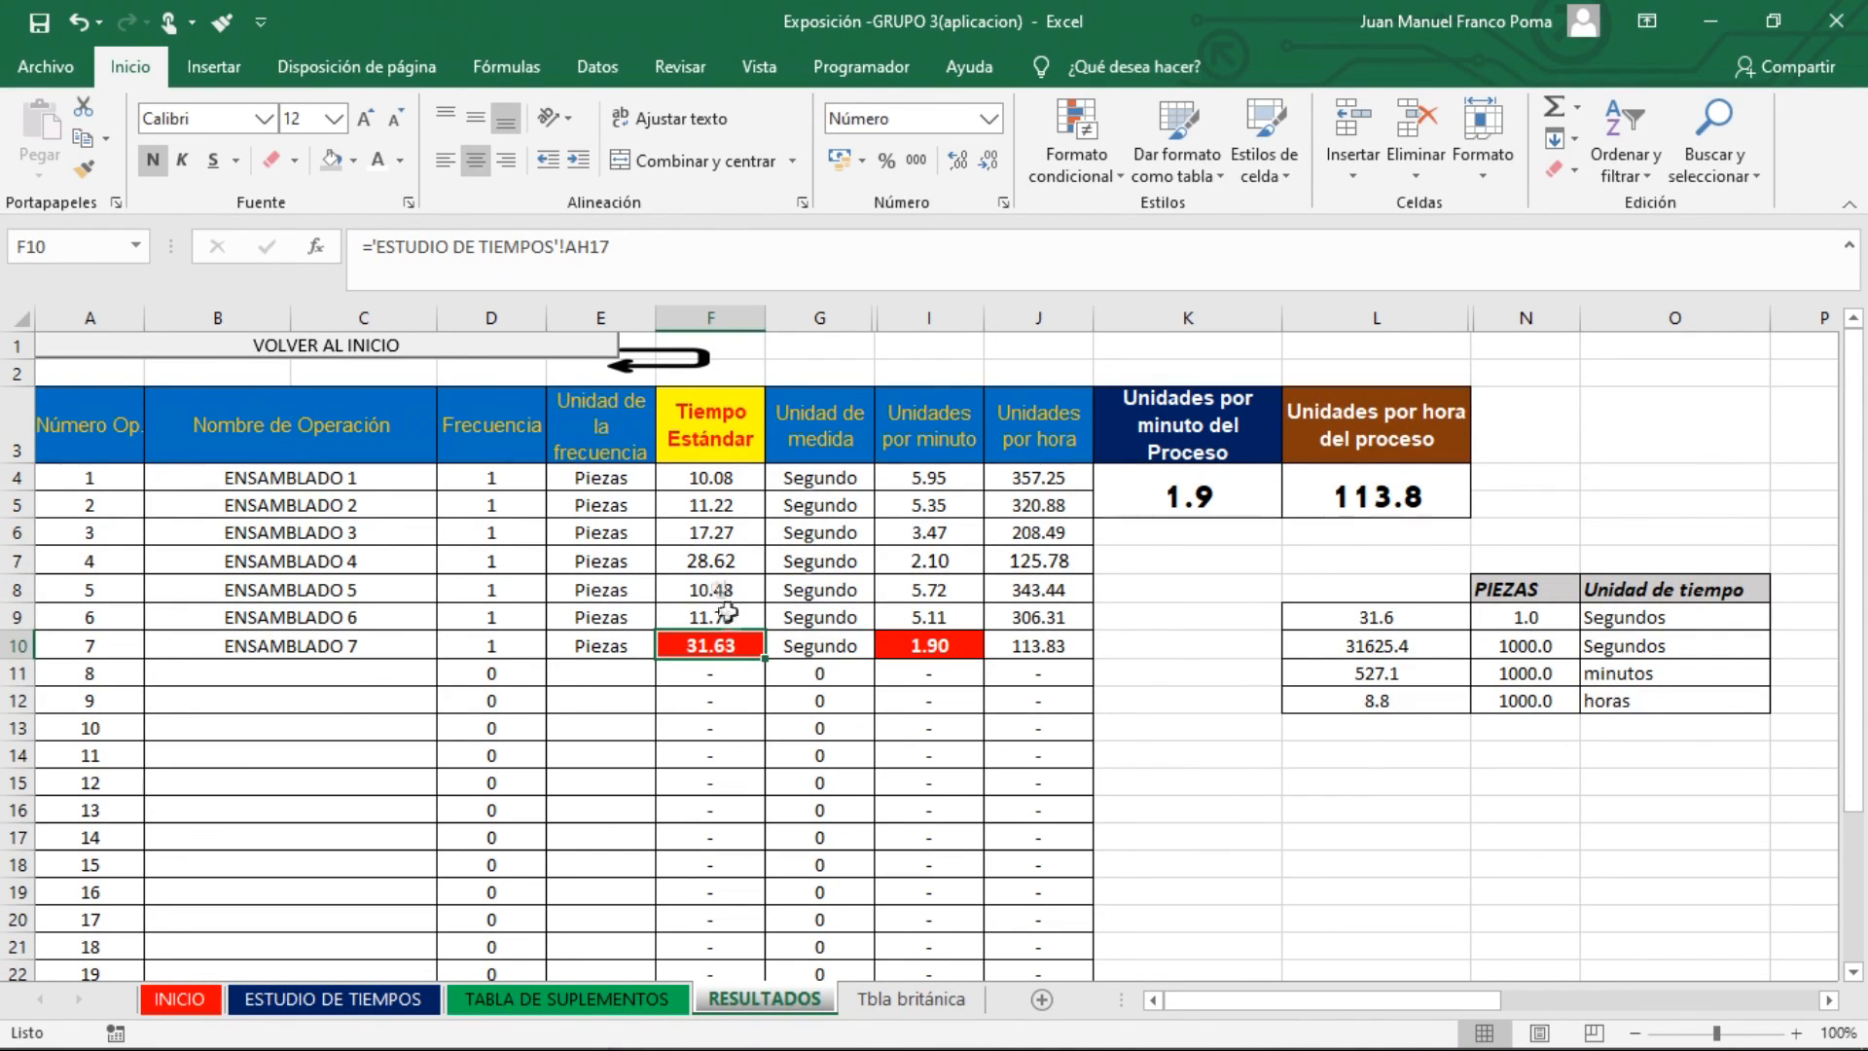
pyautogui.moveTo(713, 476); pyautogui.dragTo(726, 647)
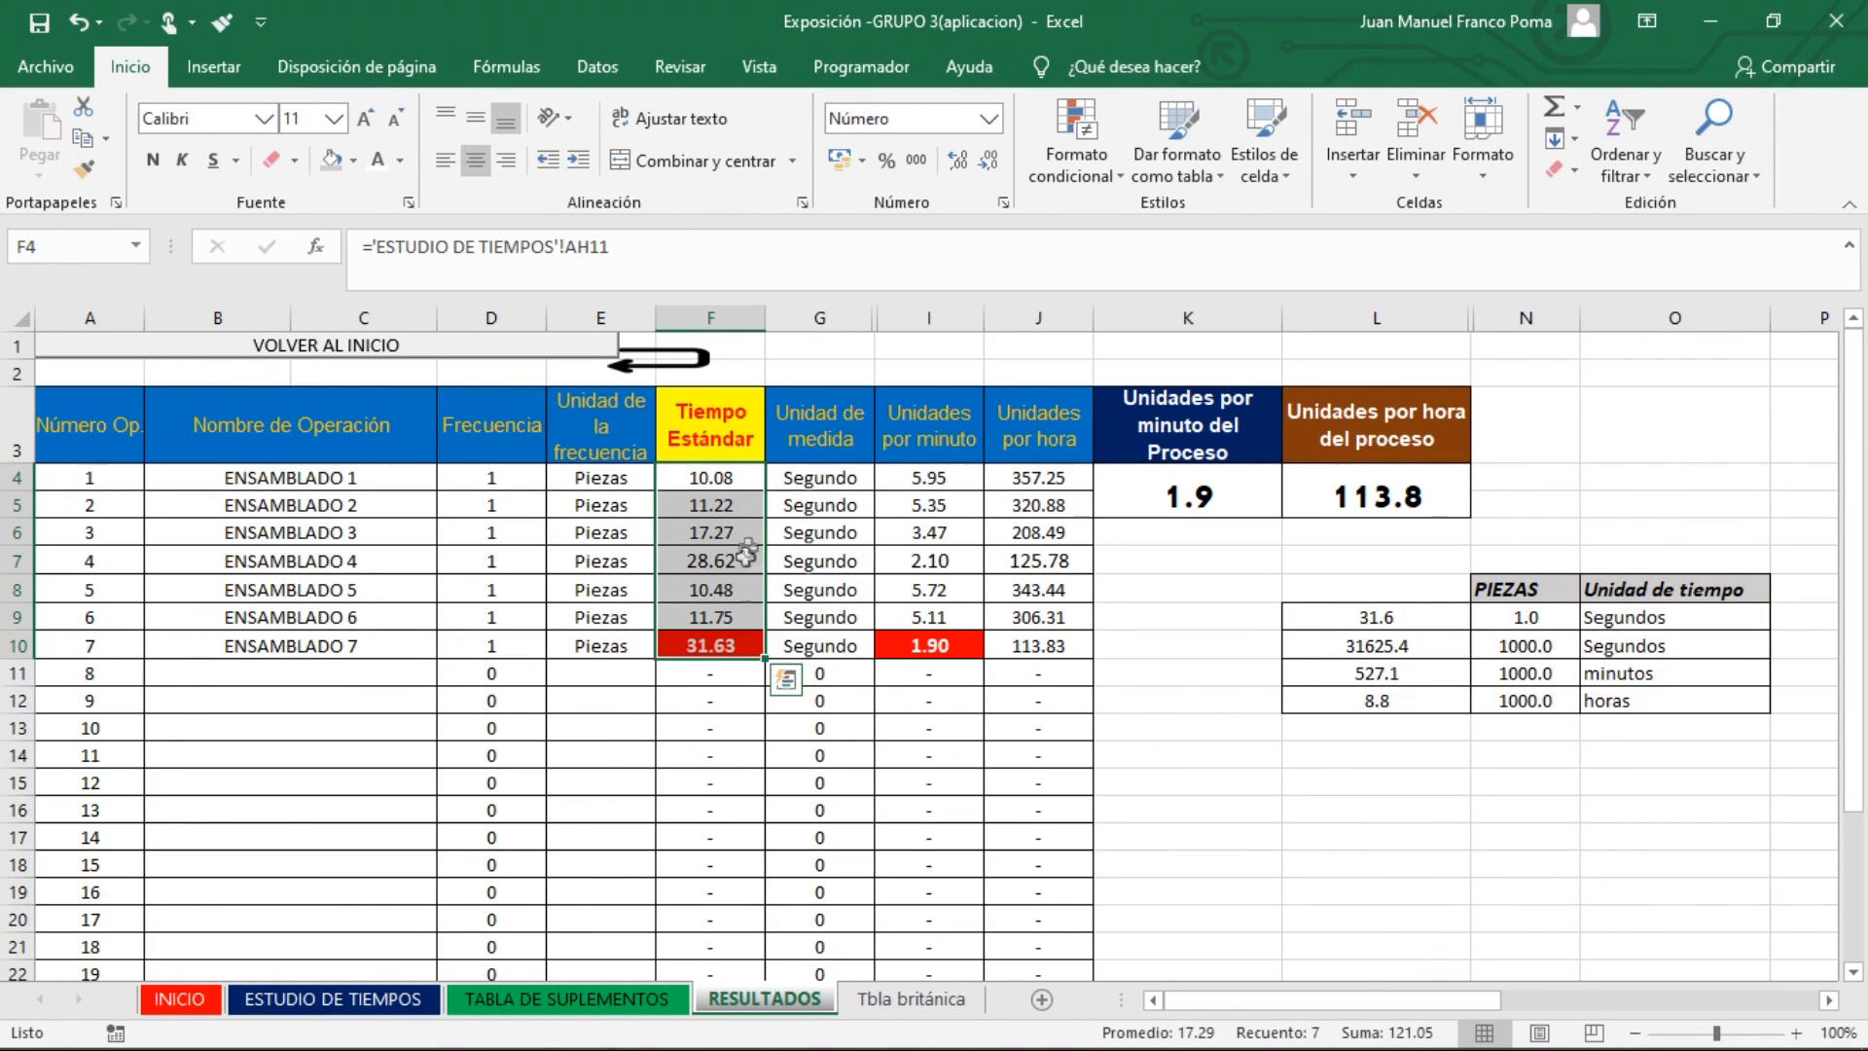
pyautogui.click(1112, 700)
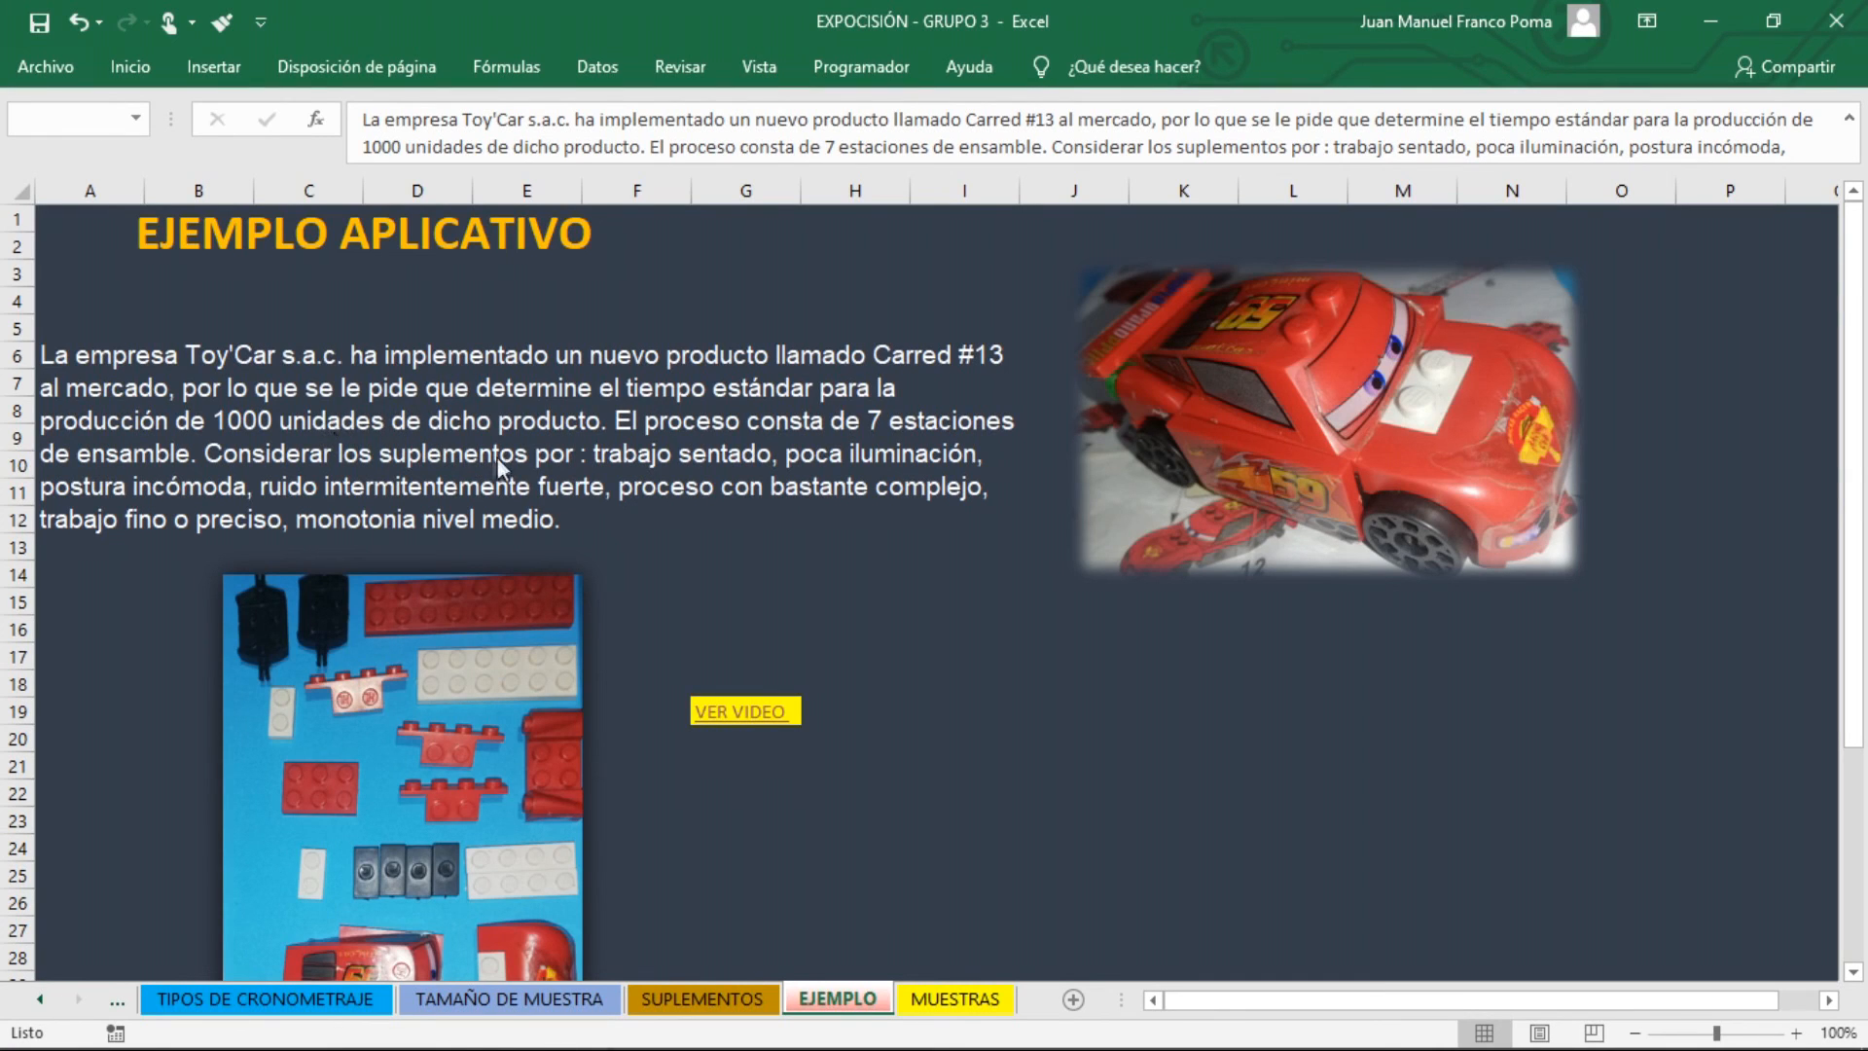
# Check the required production quantity in the EJEMPLO statement and return to the RESULTADOS sheet of the application workbook
pyautogui.moveTo(574, 1037)
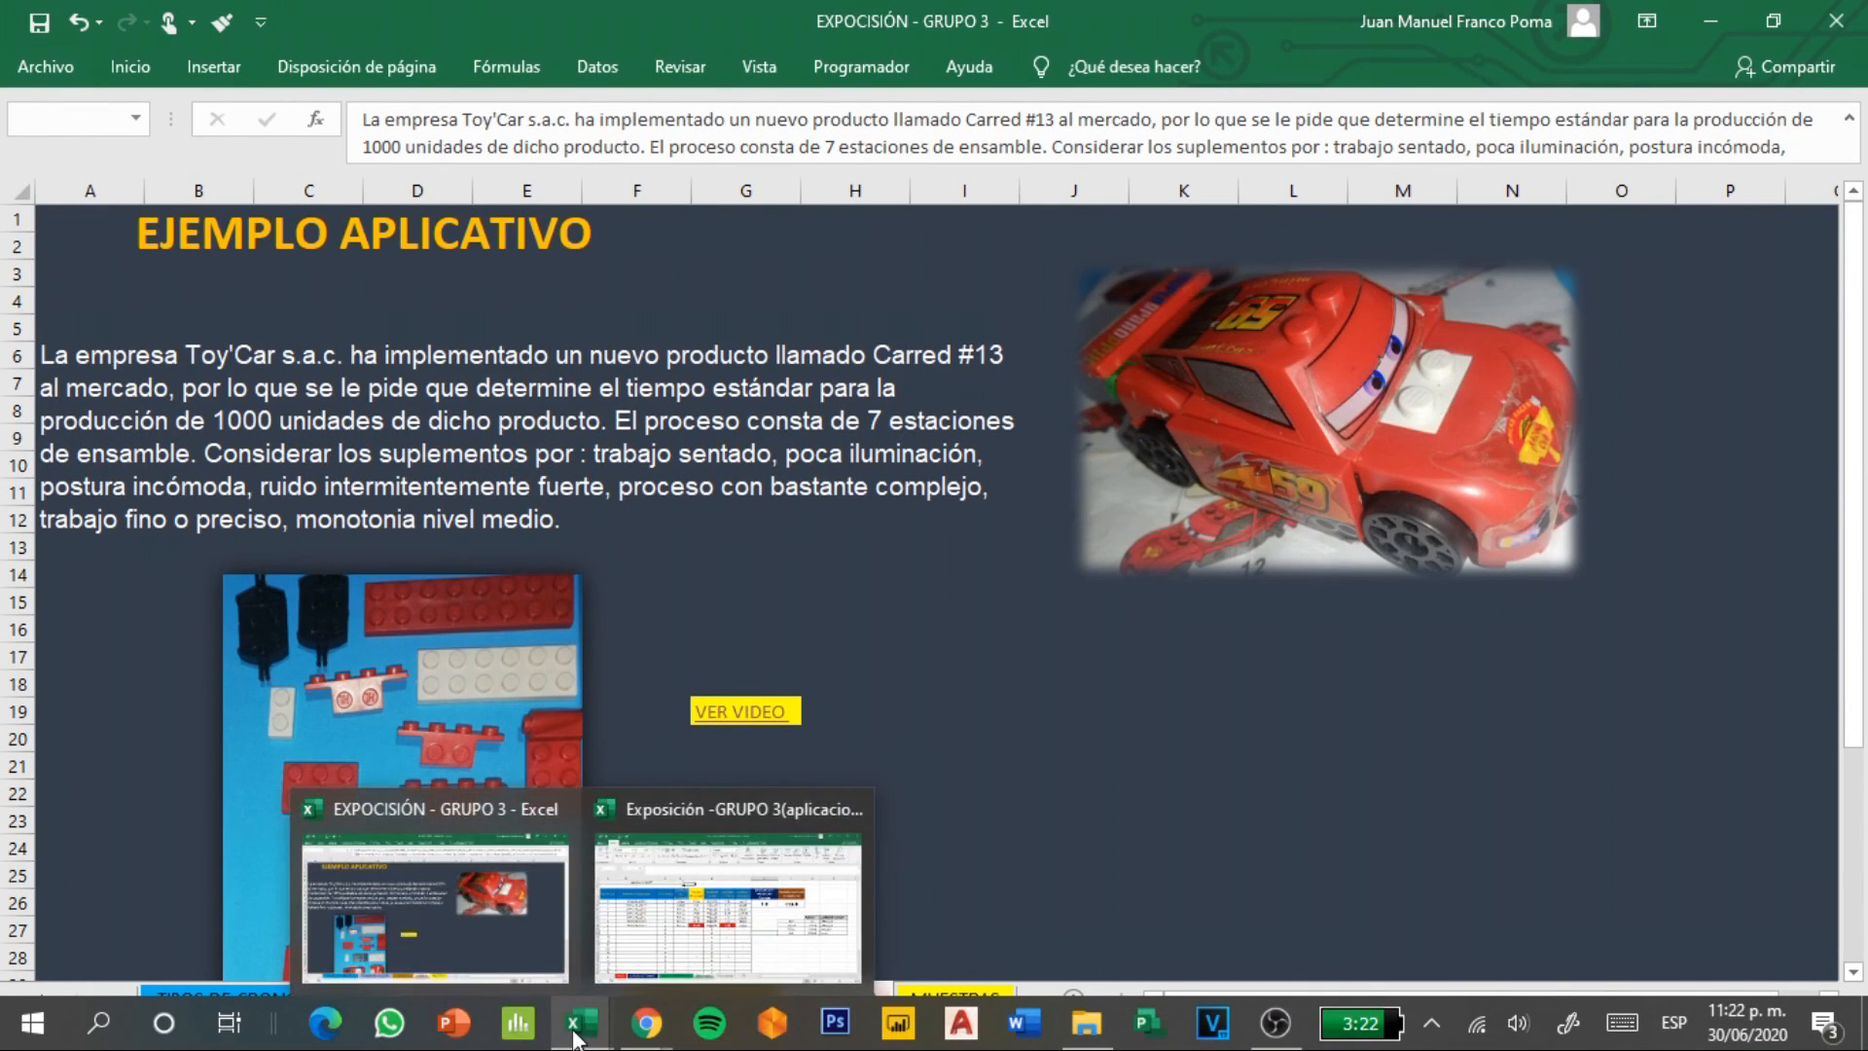
pyautogui.click(676, 932)
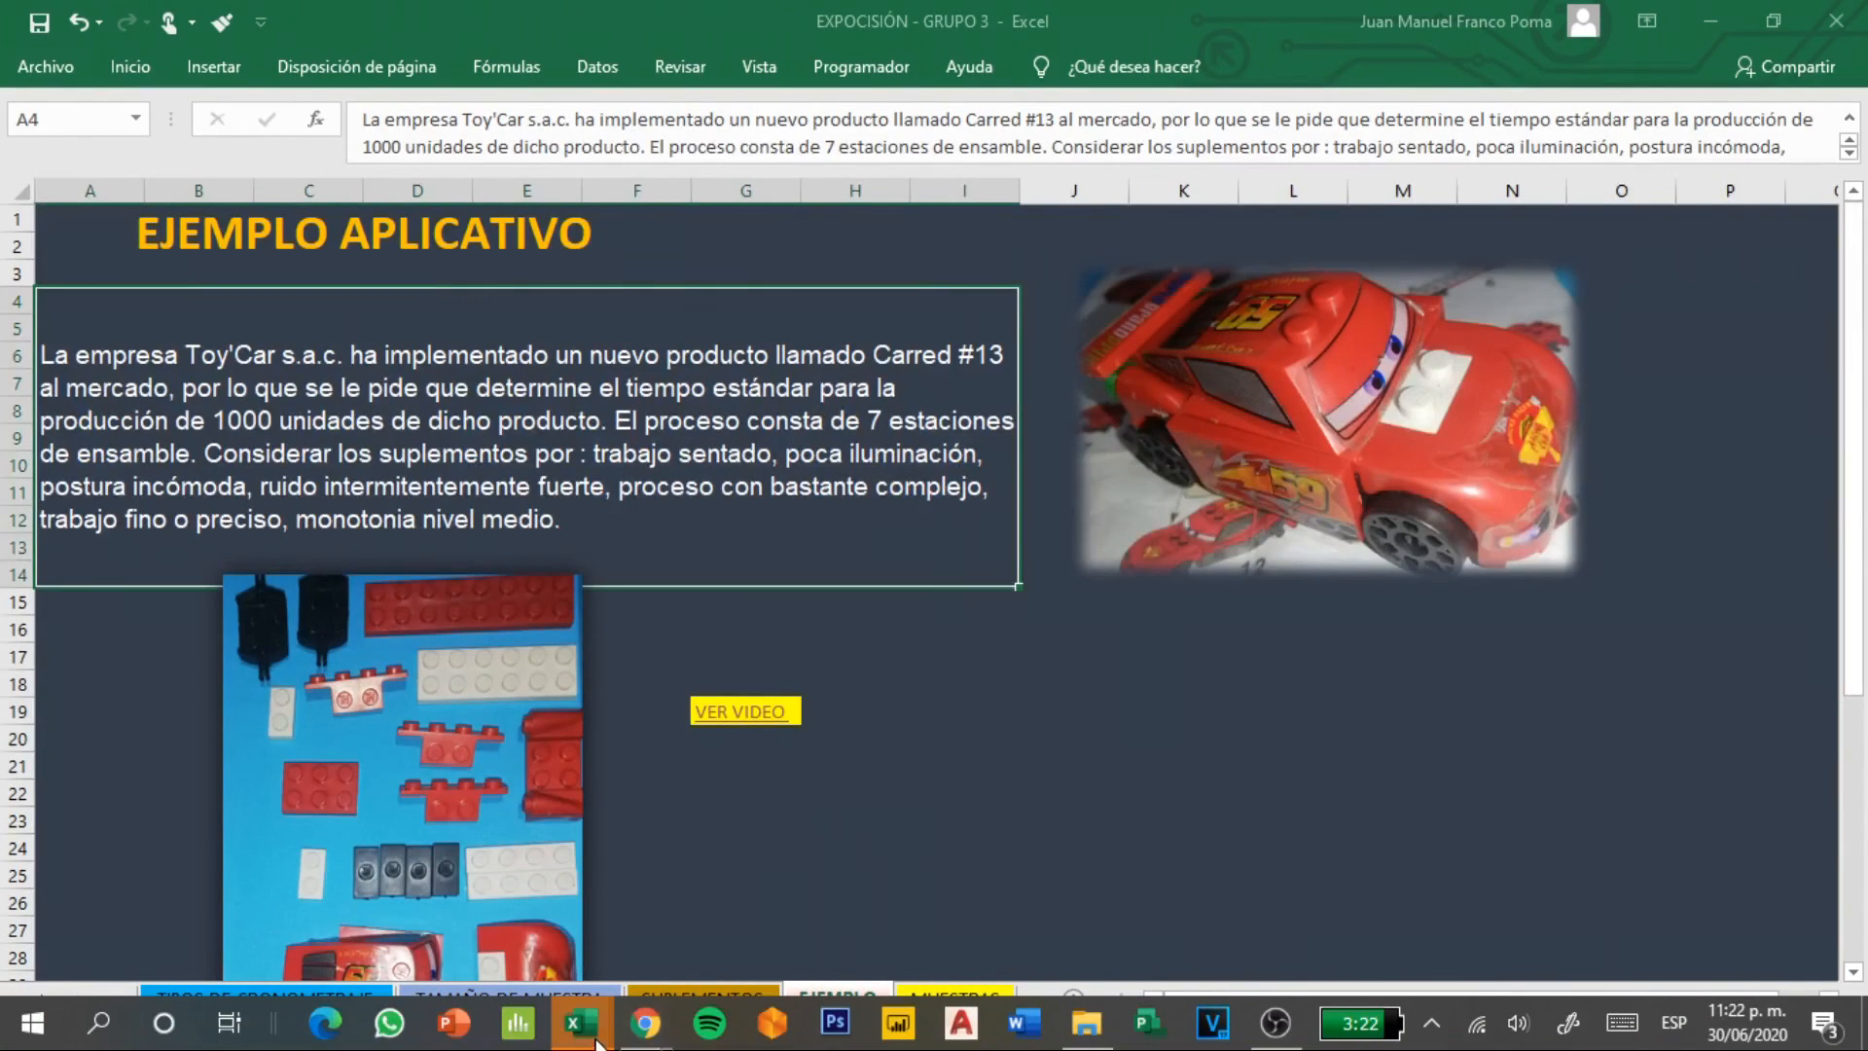
pyautogui.moveTo(597, 1039)
pyautogui.click(740, 895)
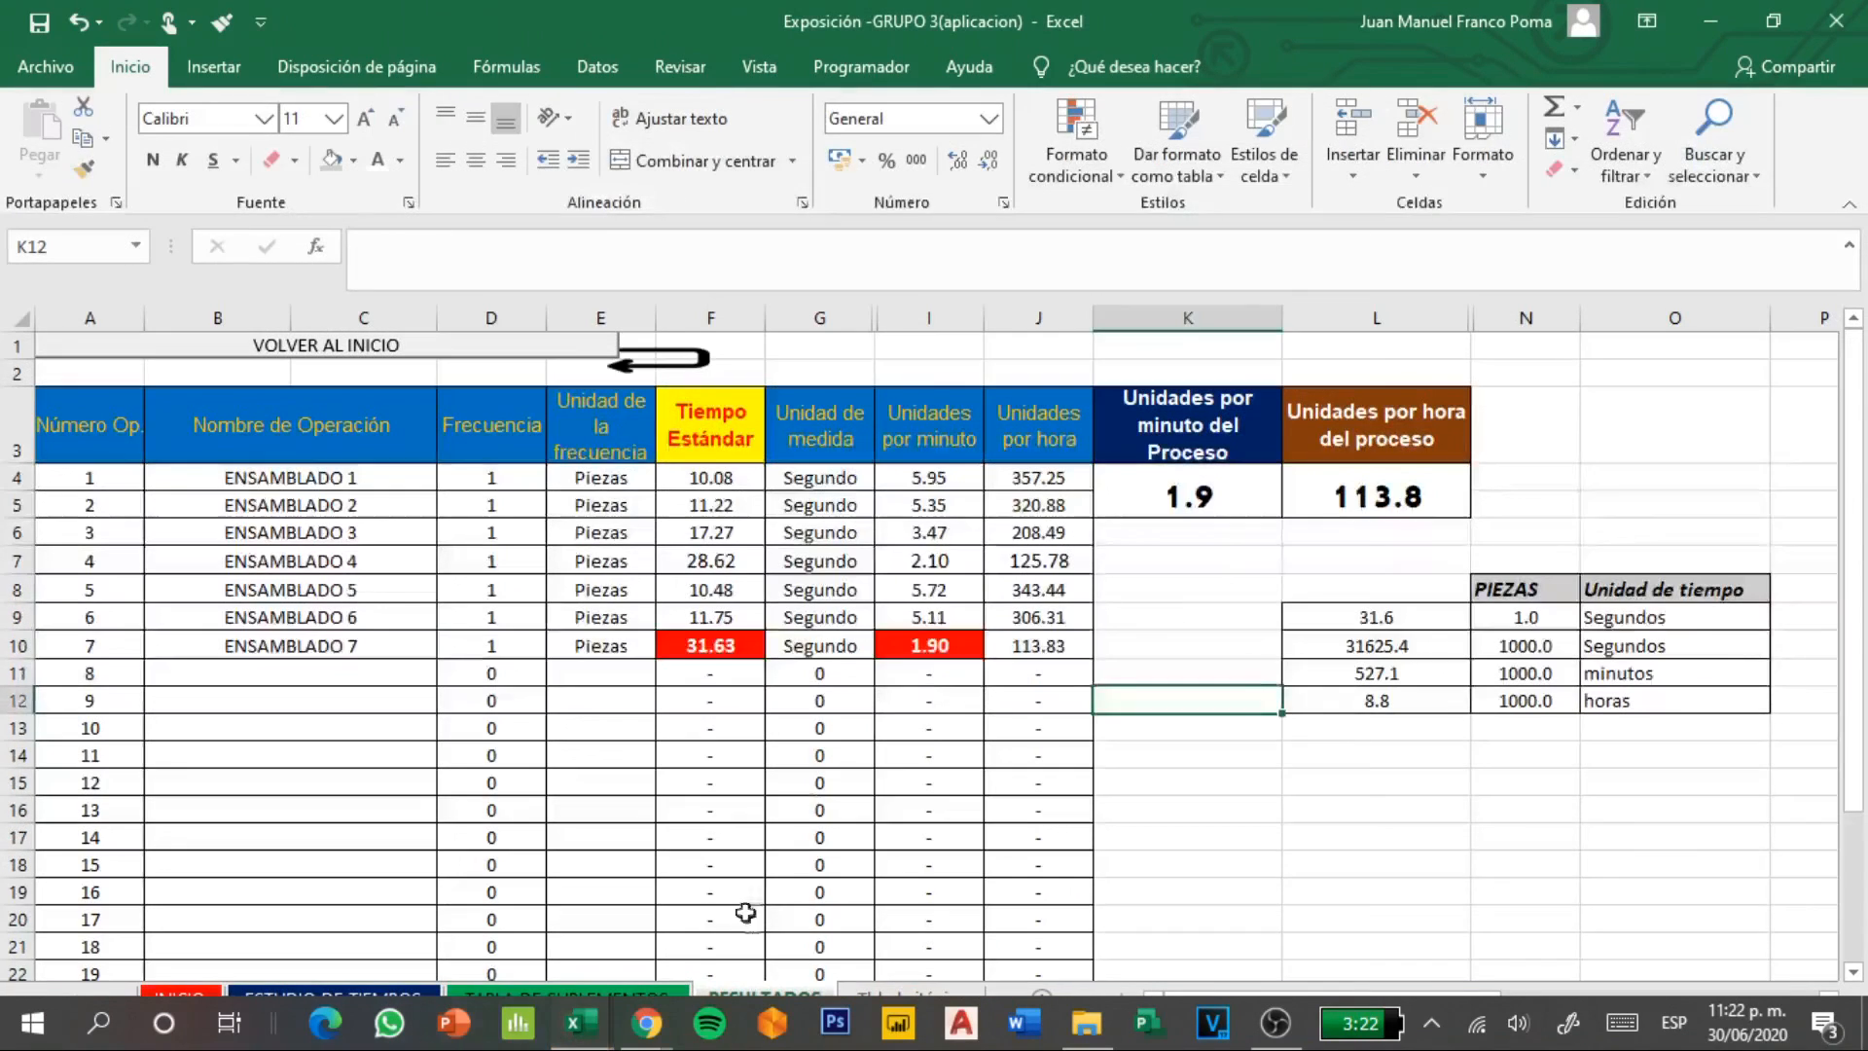
# Examine the times, pieces and time units in the small production time table on the RESULTADOS sheet
pyautogui.click(1586, 774)
pyautogui.click(1422, 801)
pyautogui.click(1345, 638)
pyautogui.click(1627, 669)
pyautogui.click(1612, 815)
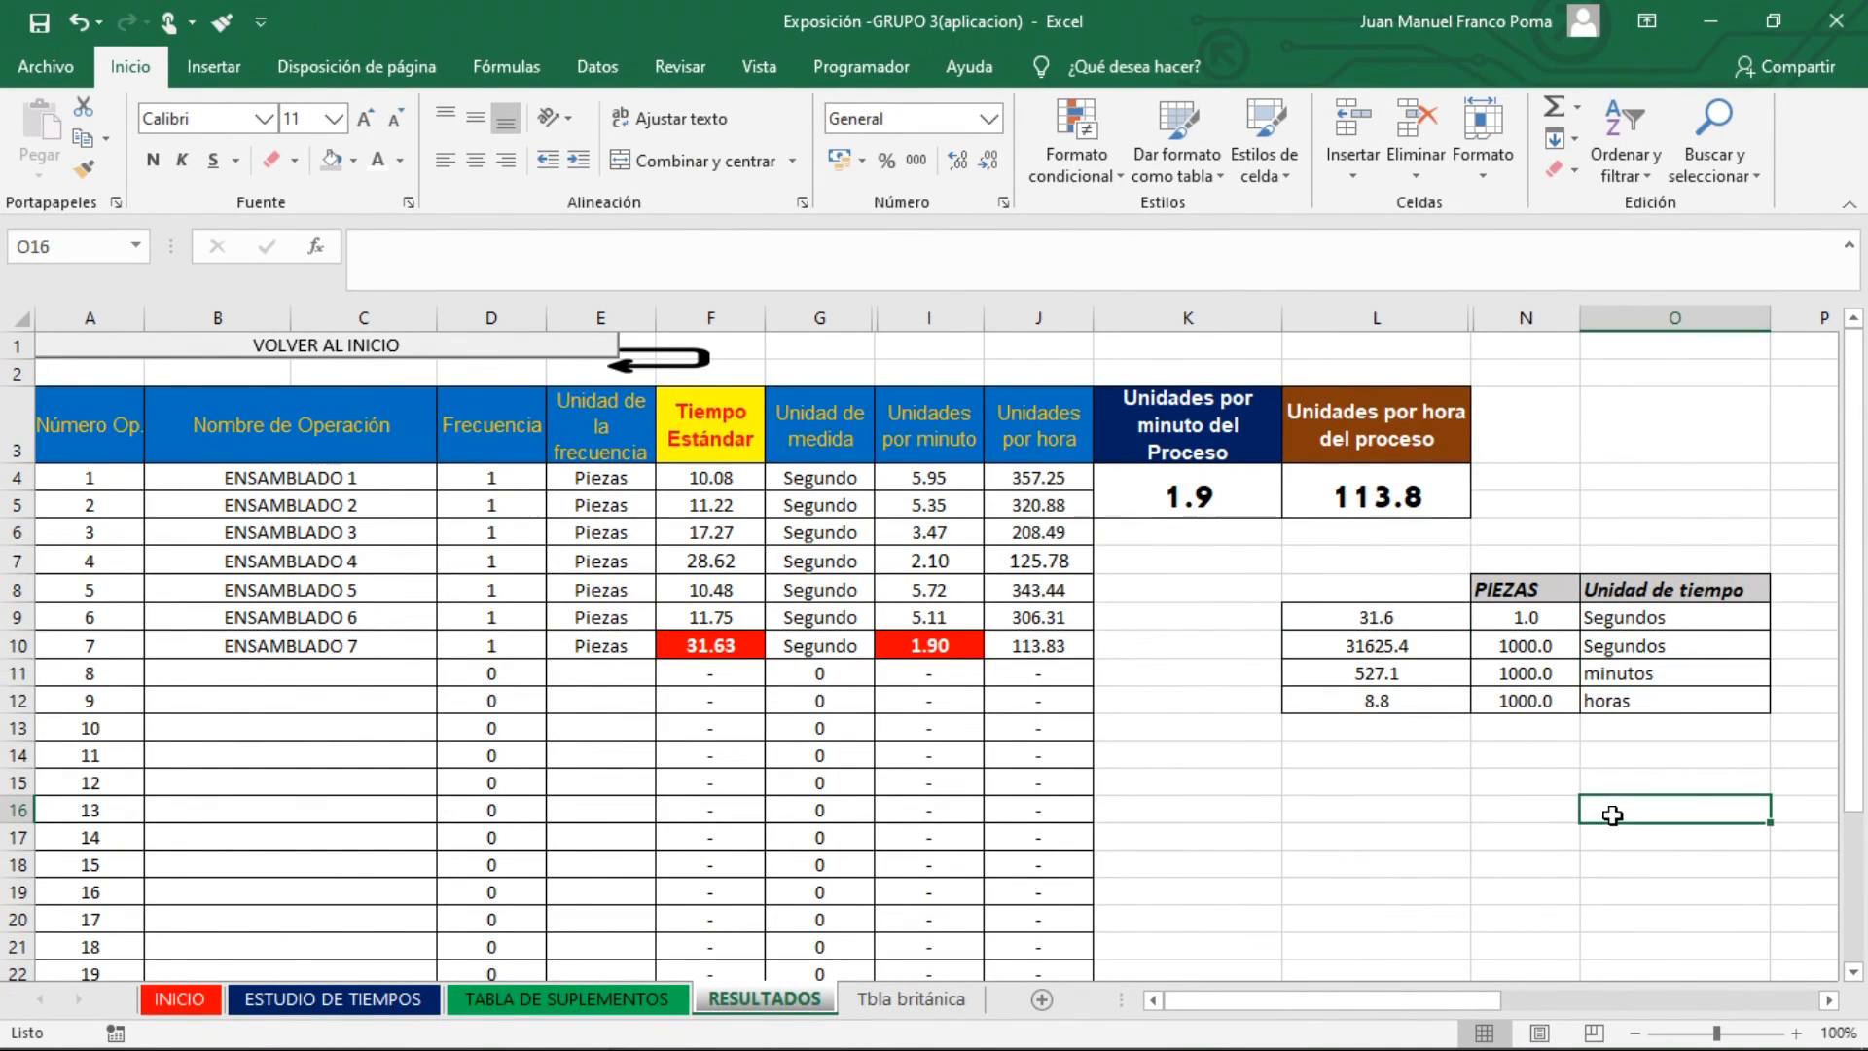
pyautogui.click(1406, 702)
# Format the time in seconds for one piece in cell L9 to show two decimals
pyautogui.click(1401, 620)
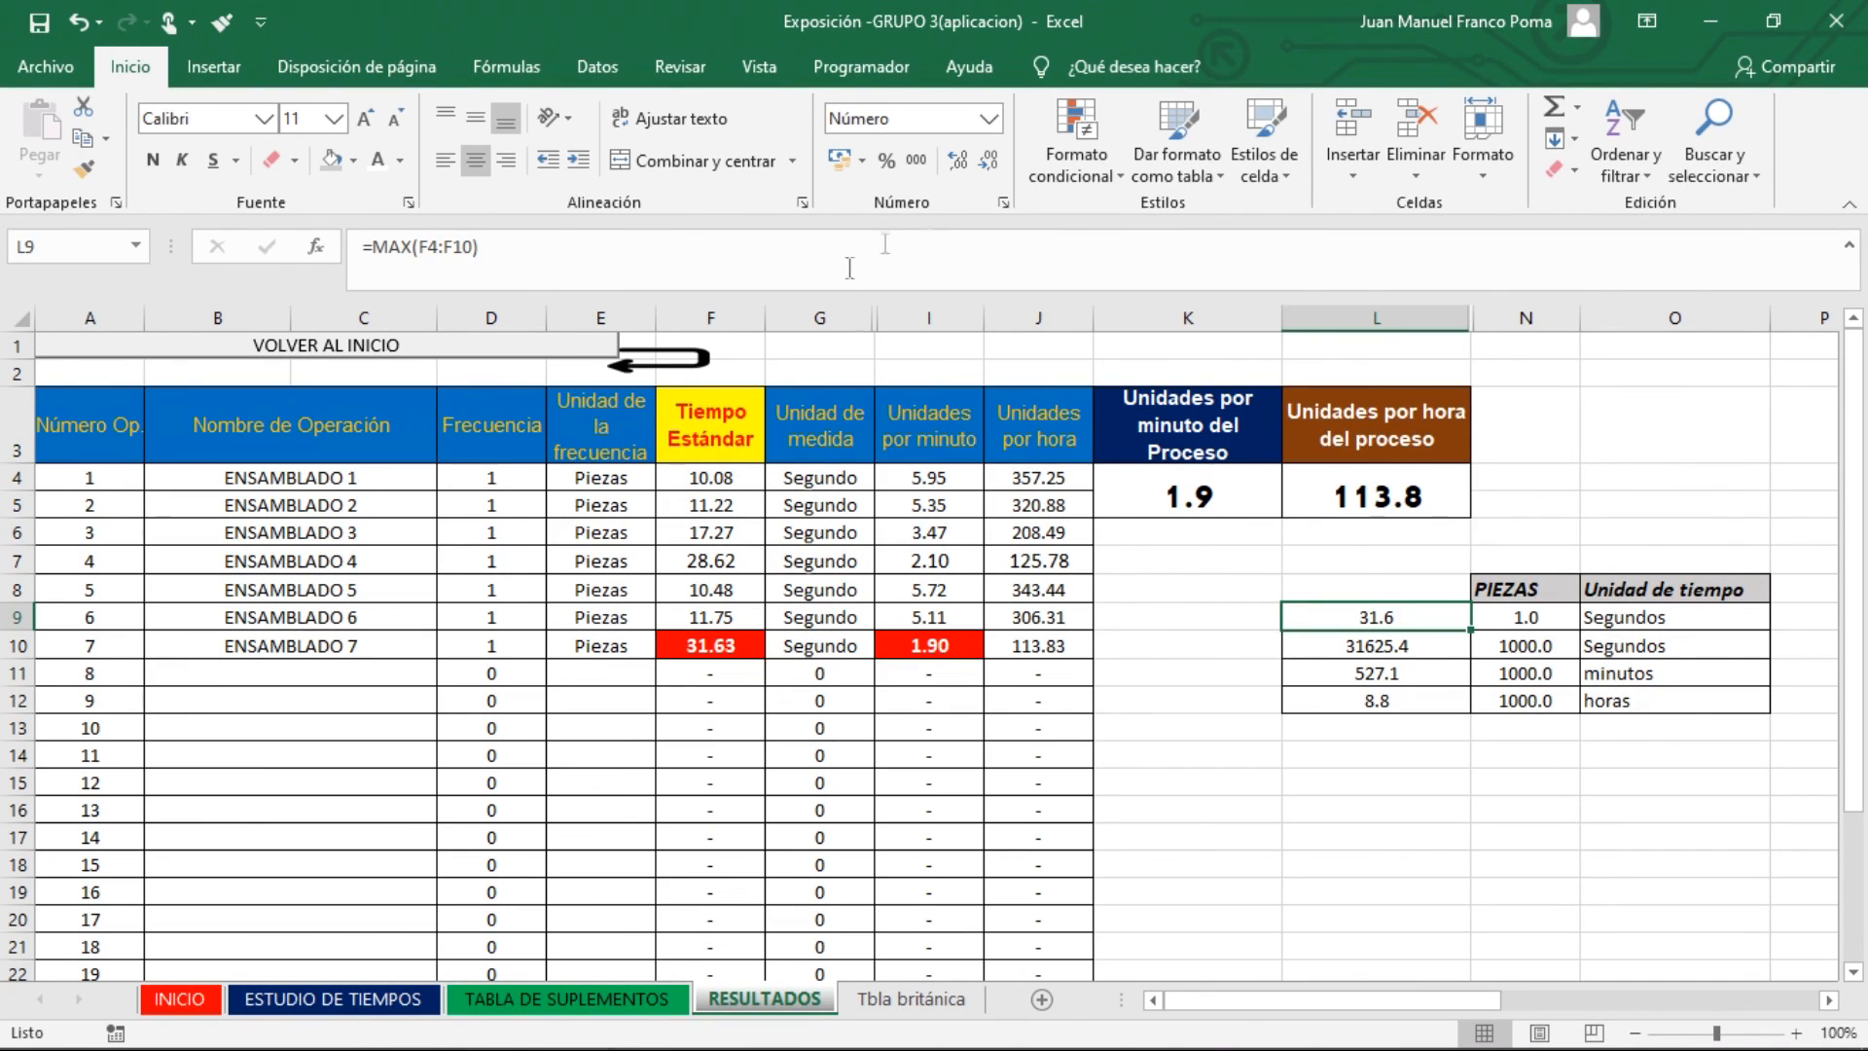
pyautogui.click(988, 160)
pyautogui.click(957, 160)
pyautogui.click(957, 160)
pyautogui.click(1798, 676)
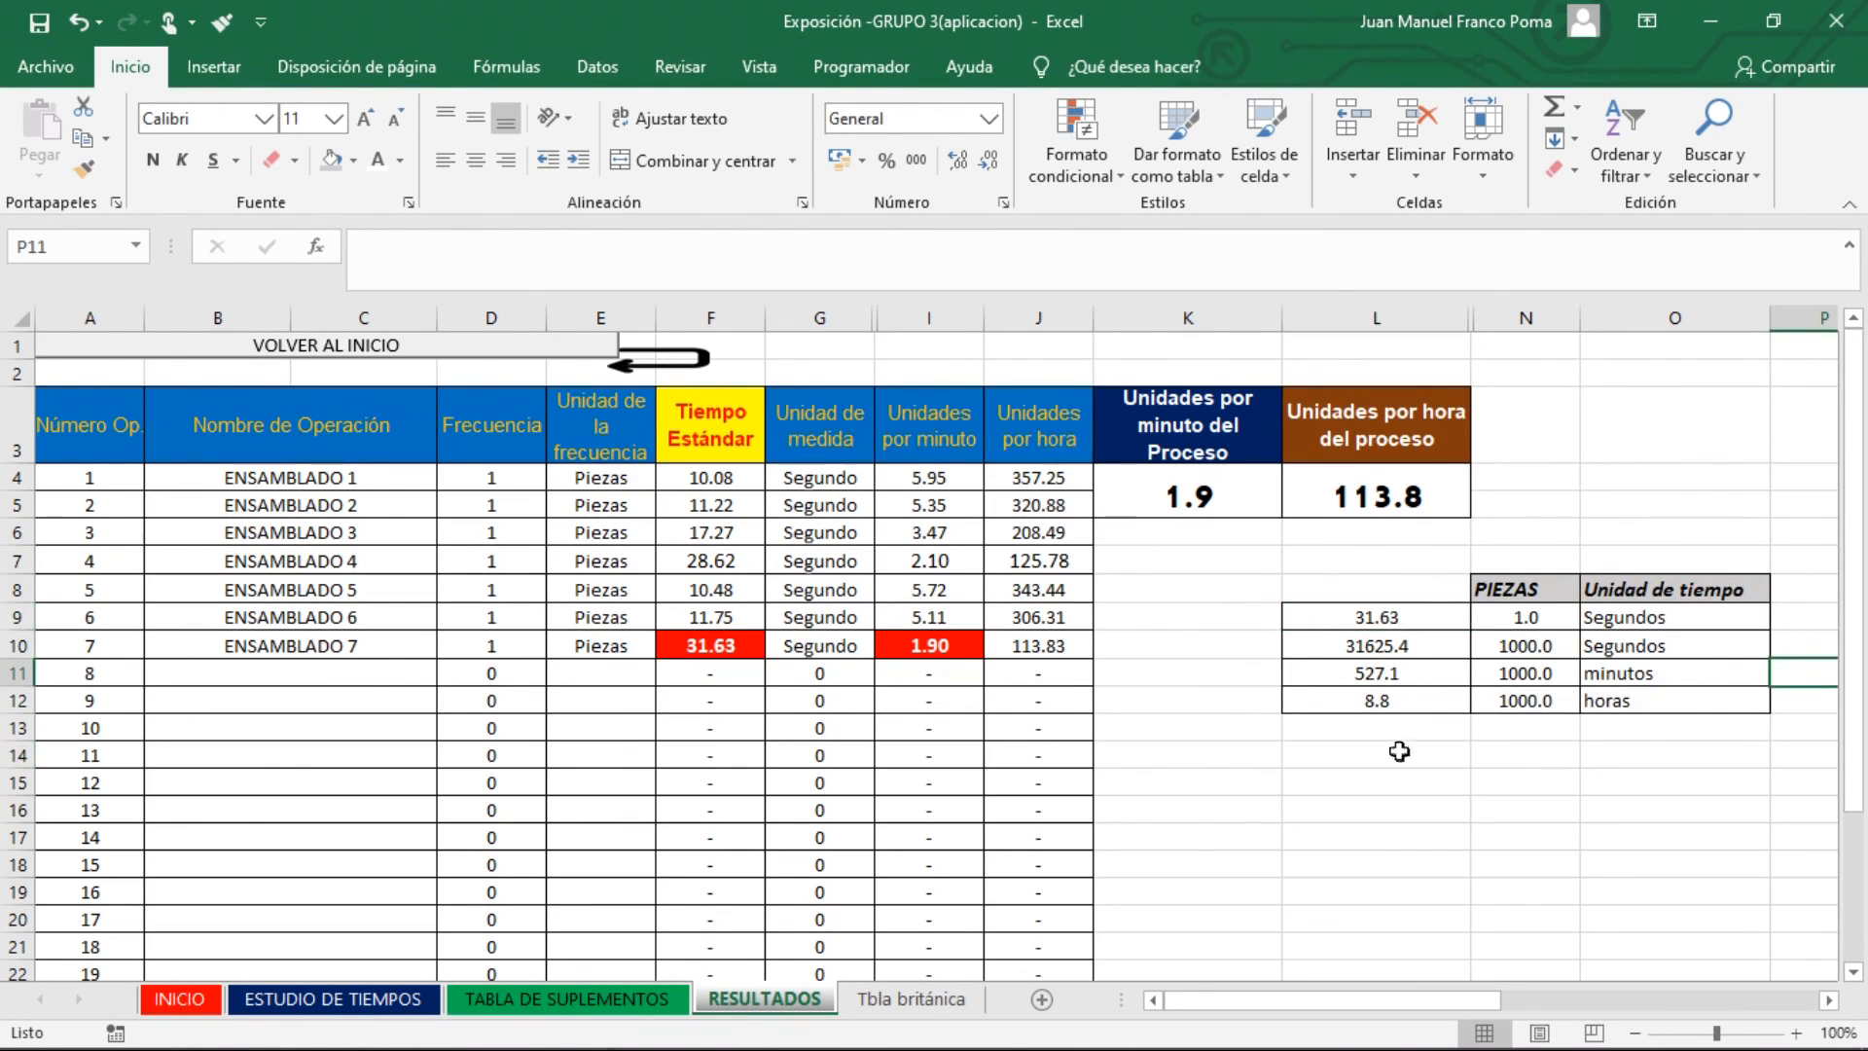
# Check the piece quantities and format the time in seconds for 1000 pieces in cell L10 to show two decimals
pyautogui.click(1491, 617)
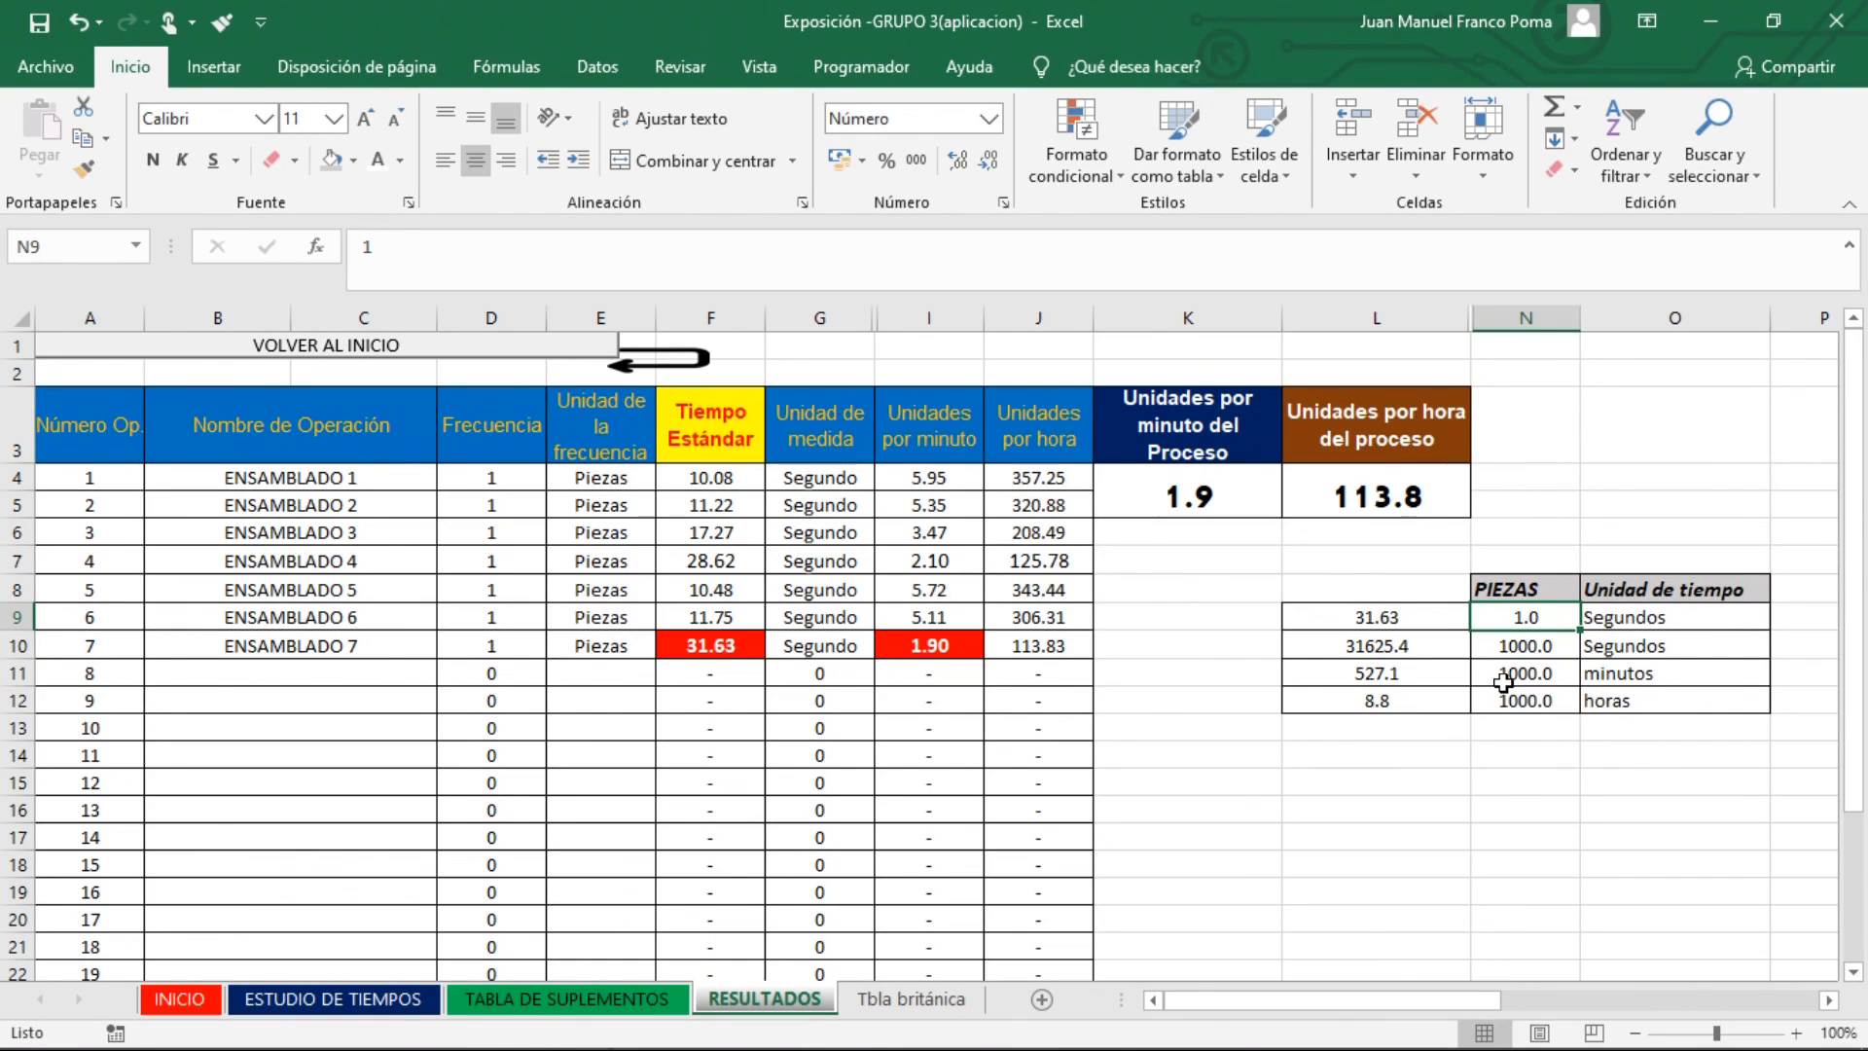
pyautogui.click(1503, 751)
pyautogui.click(1491, 658)
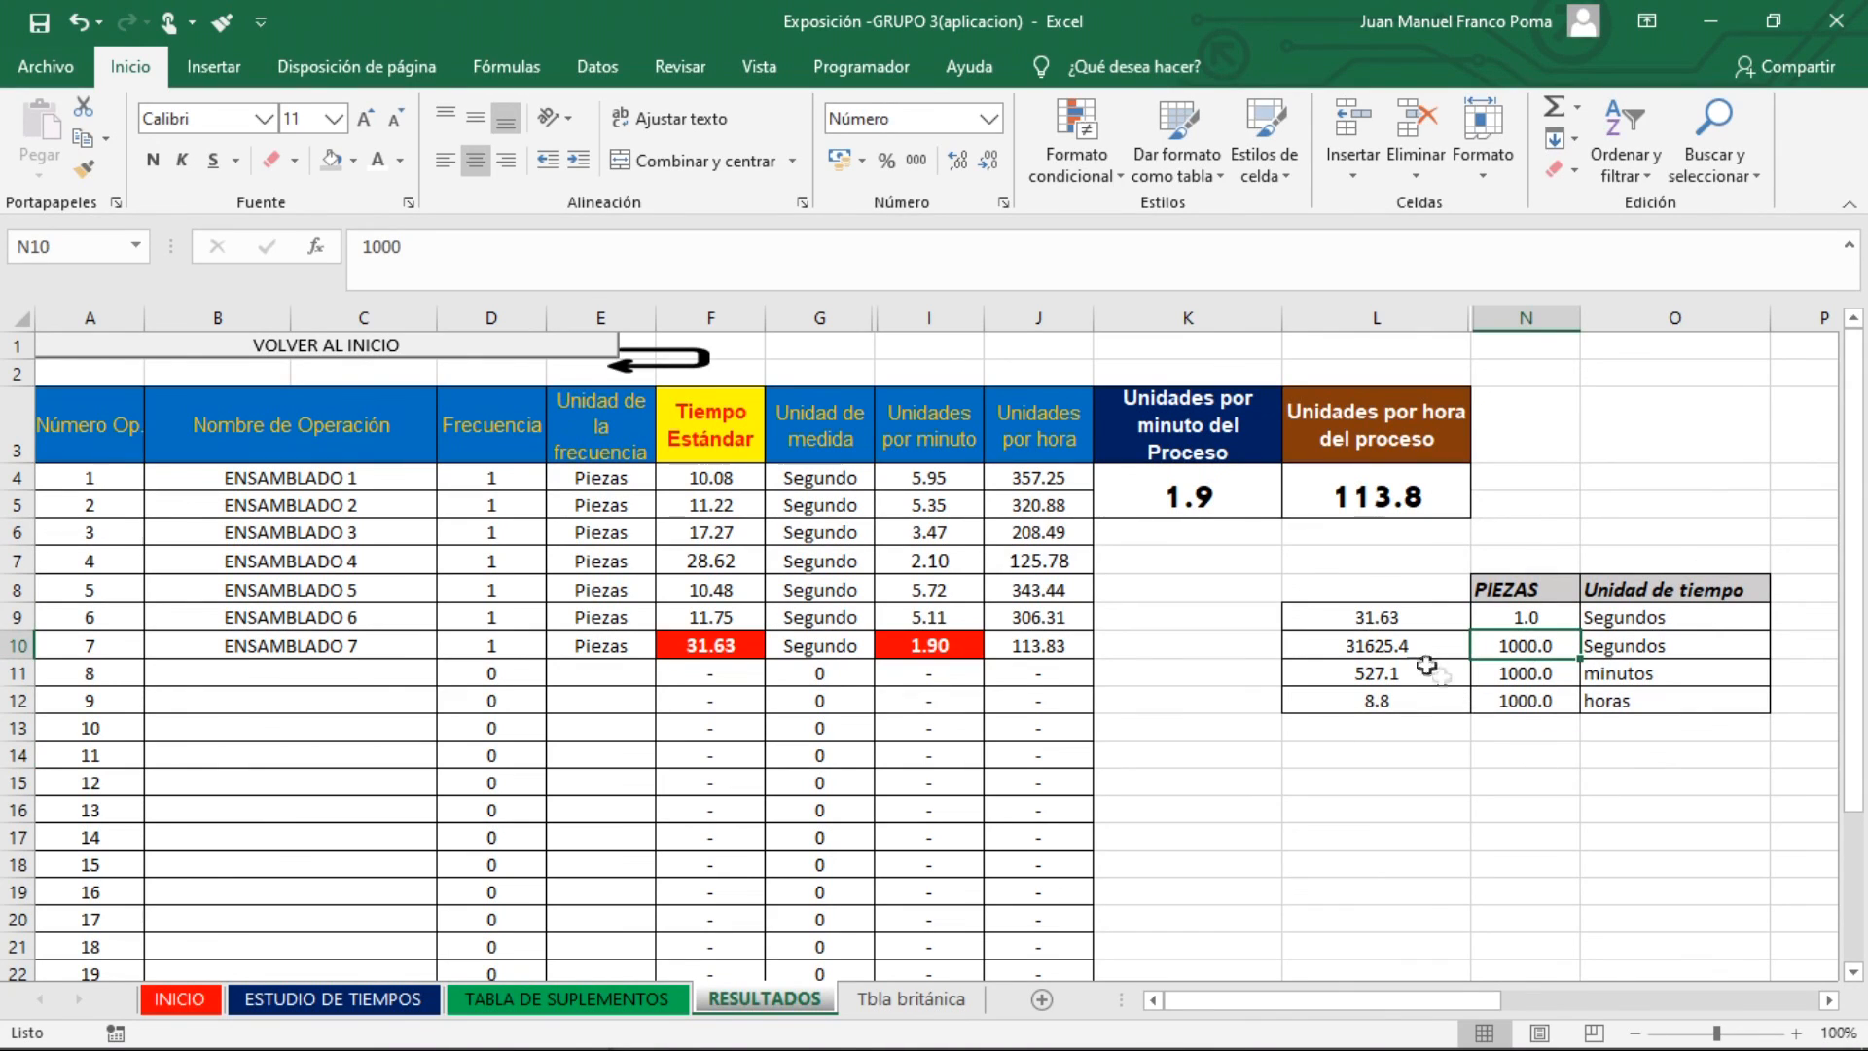
pyautogui.click(1393, 647)
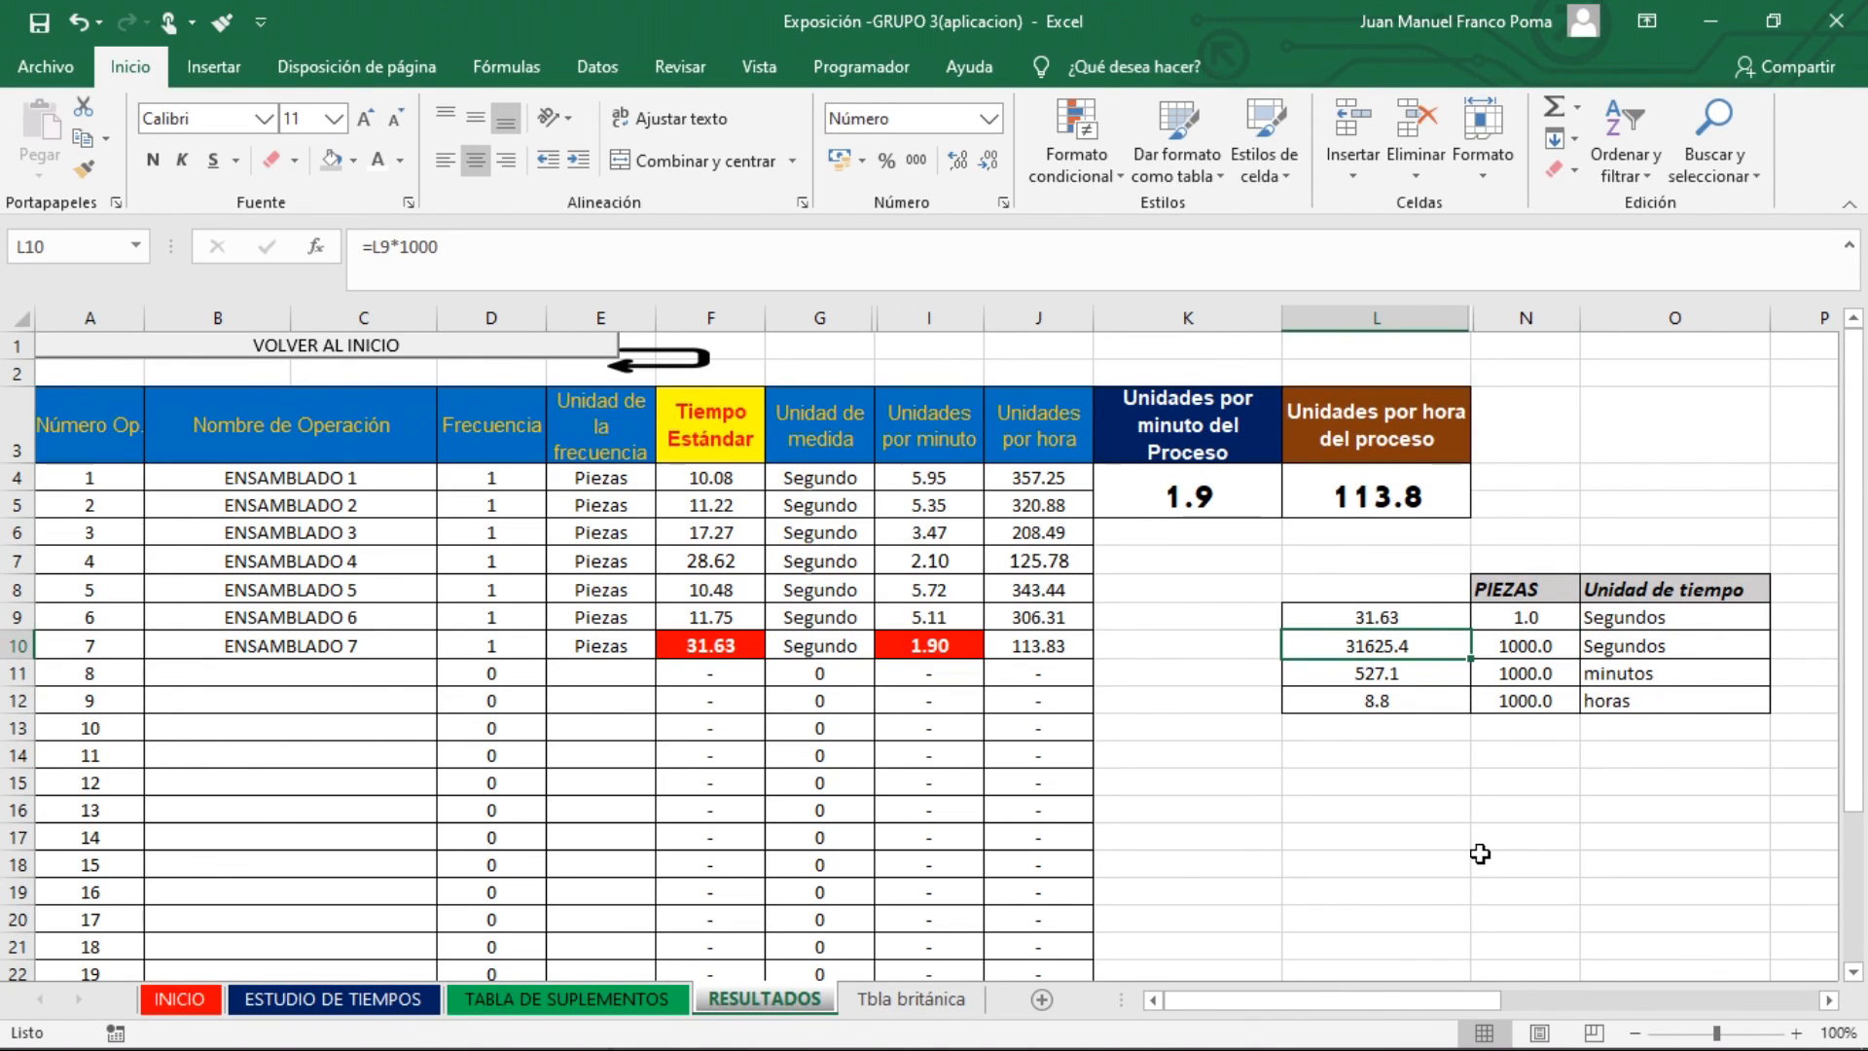
pyautogui.click(987, 160)
pyautogui.click(957, 161)
pyautogui.click(957, 161)
# Check the time in minutes for 1000 pieces and format the hours value in cell L12 to show two decimals
pyautogui.click(1528, 646)
pyautogui.click(1392, 671)
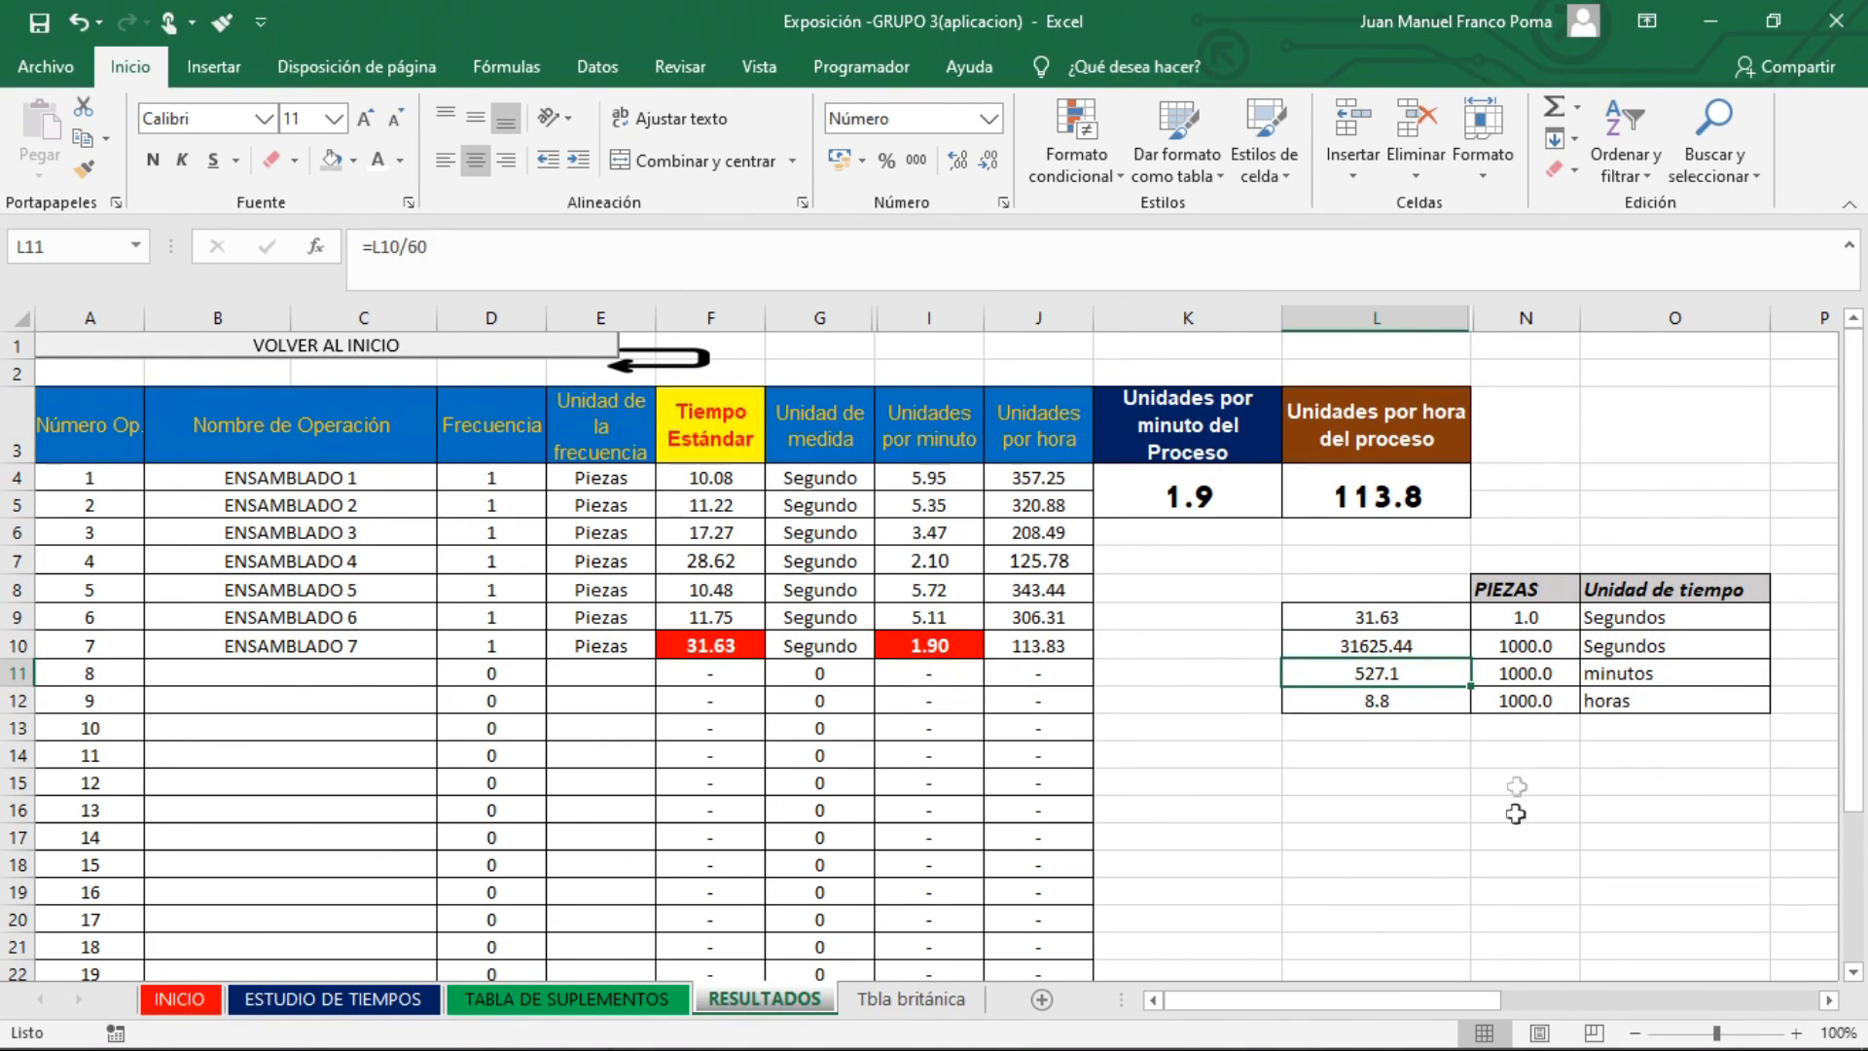
pyautogui.click(1384, 705)
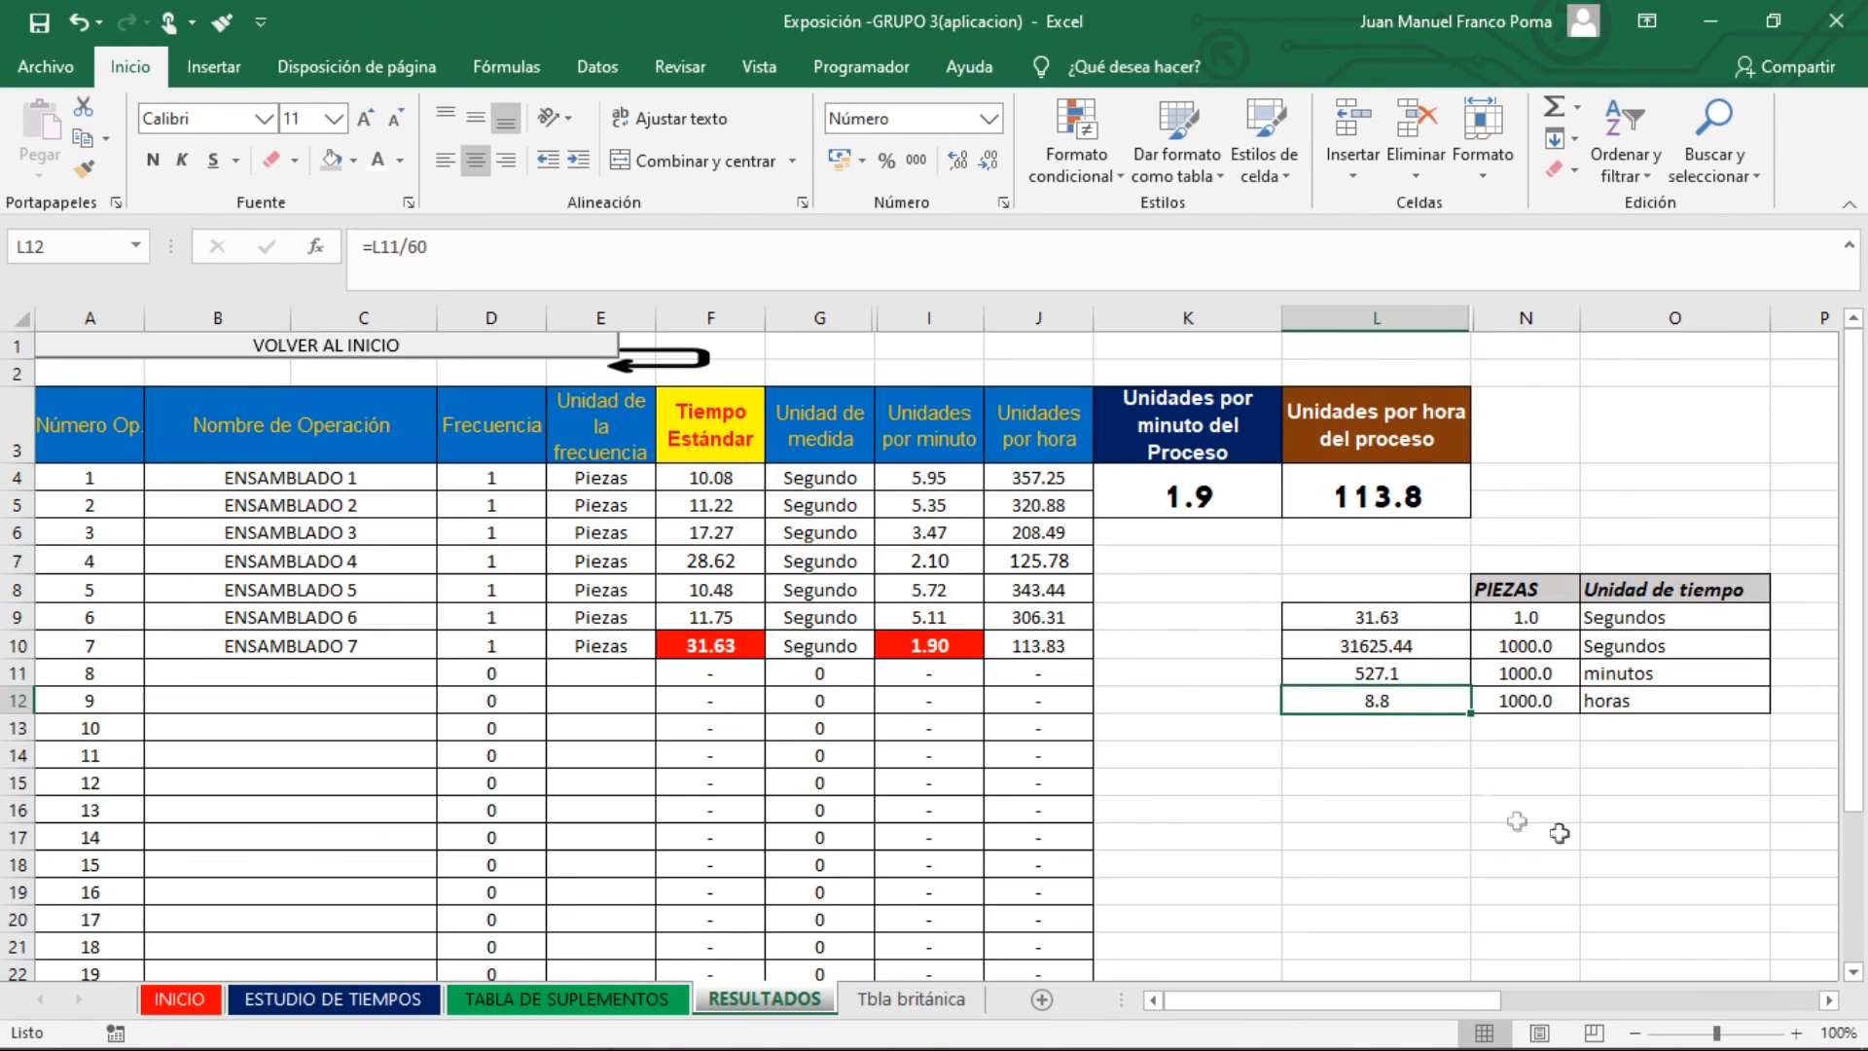
pyautogui.click(957, 160)
pyautogui.click(956, 164)
pyautogui.click(956, 163)
pyautogui.click(1508, 756)
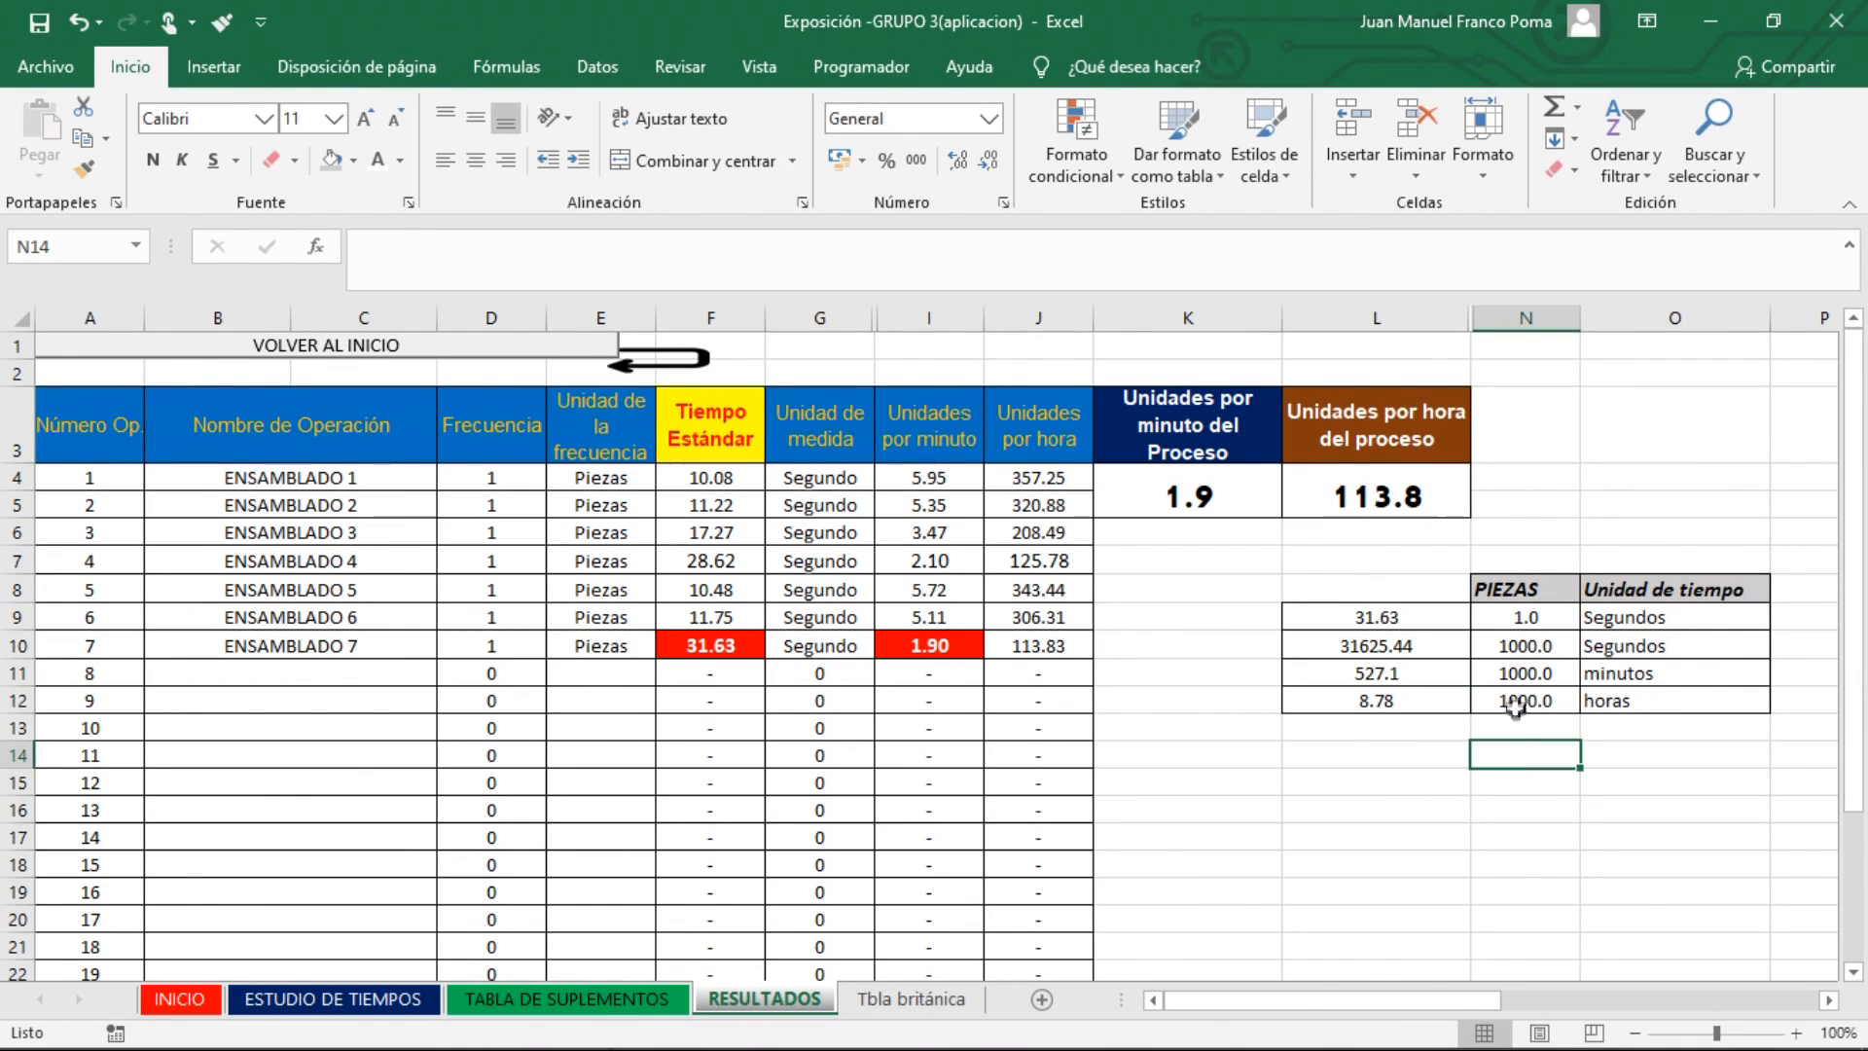
# Review the piece quantity for the hours row, the whole operations table and its Tiempo Estándar column
pyautogui.click(1515, 707)
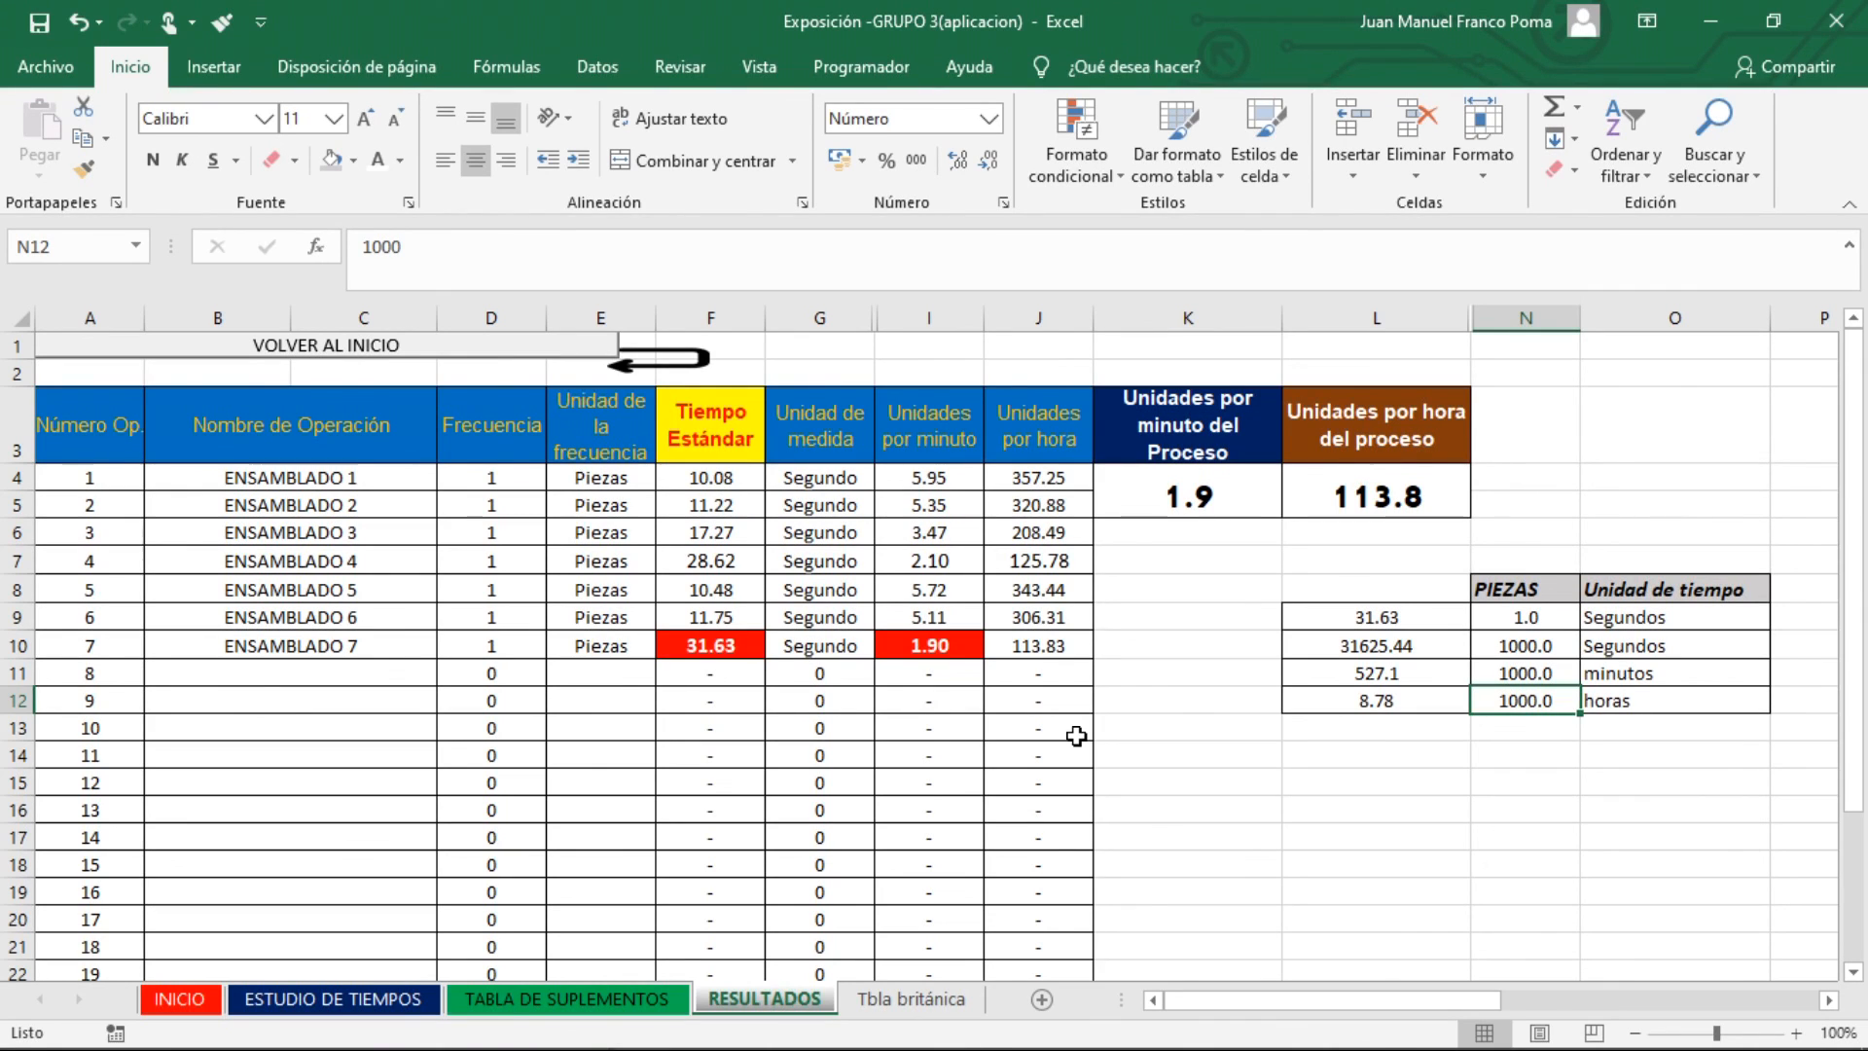
pyautogui.moveTo(92, 425); pyautogui.dragTo(1031, 671)
pyautogui.click(1033, 779)
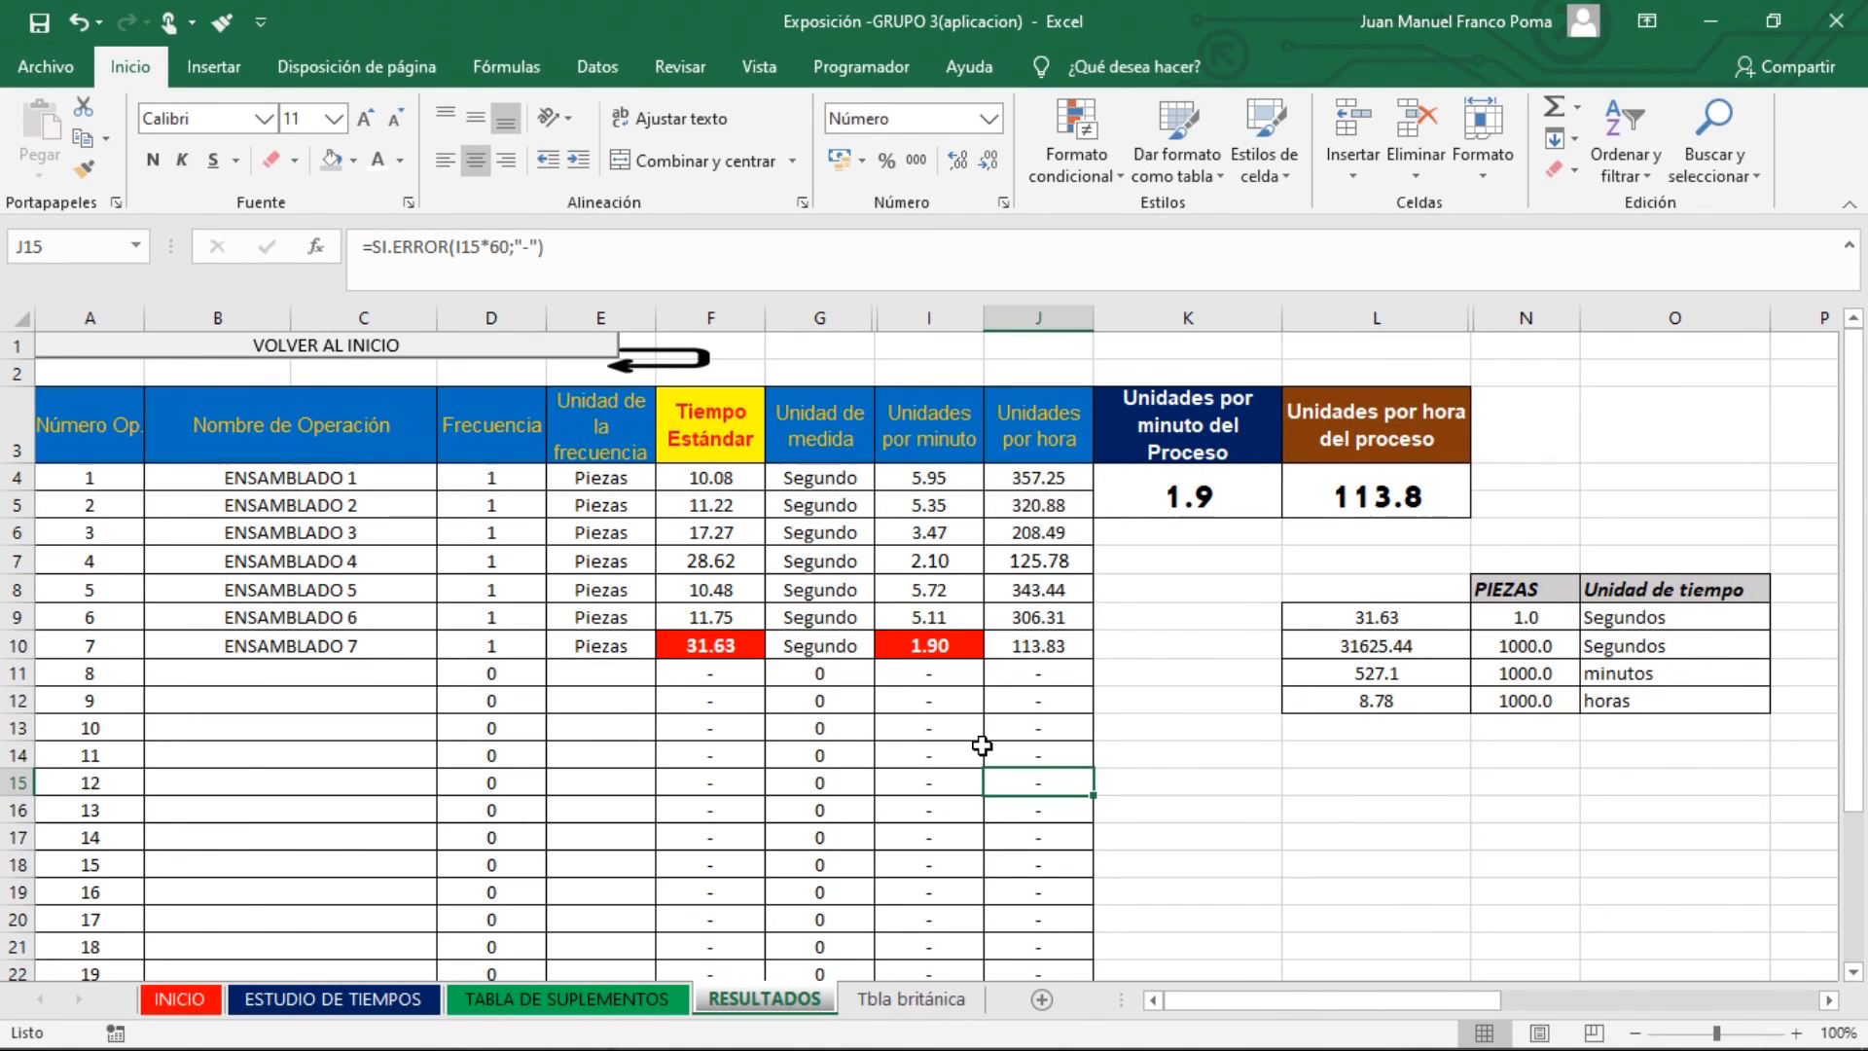
pyautogui.moveTo(722, 475); pyautogui.dragTo(736, 645)
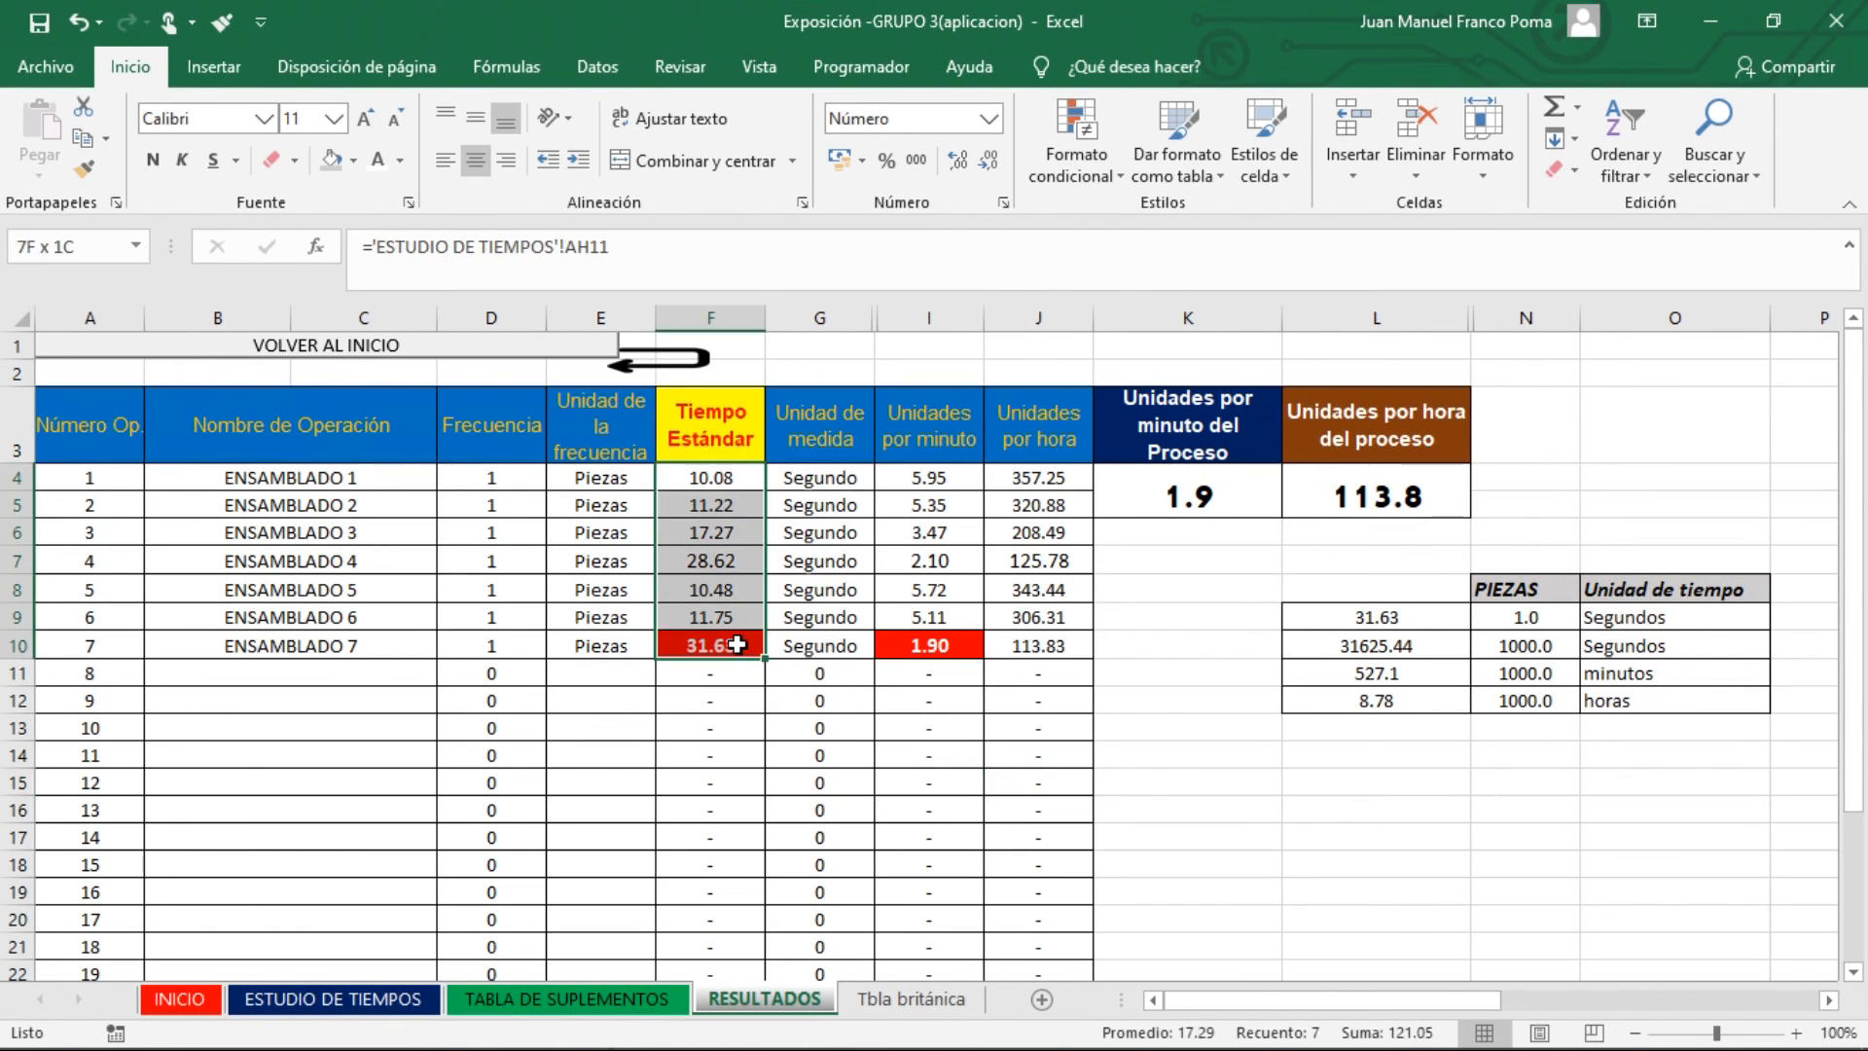
pyautogui.click(1157, 653)
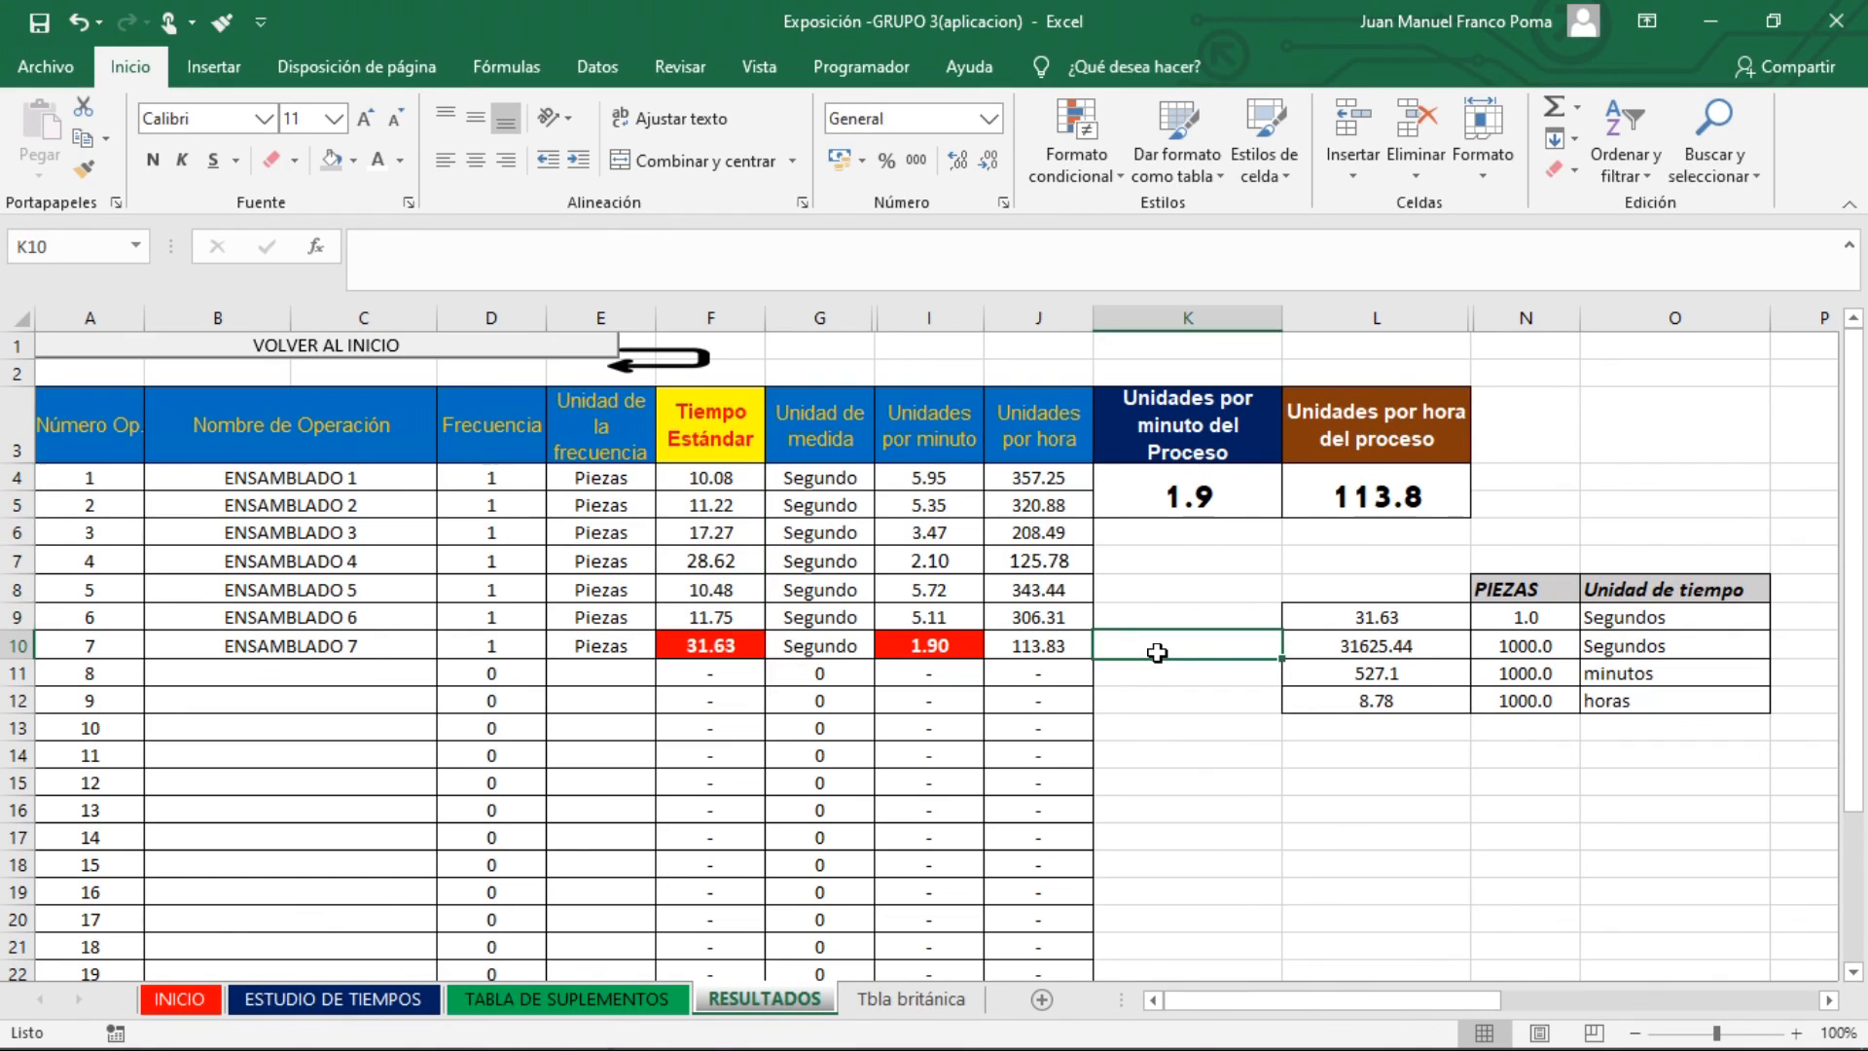